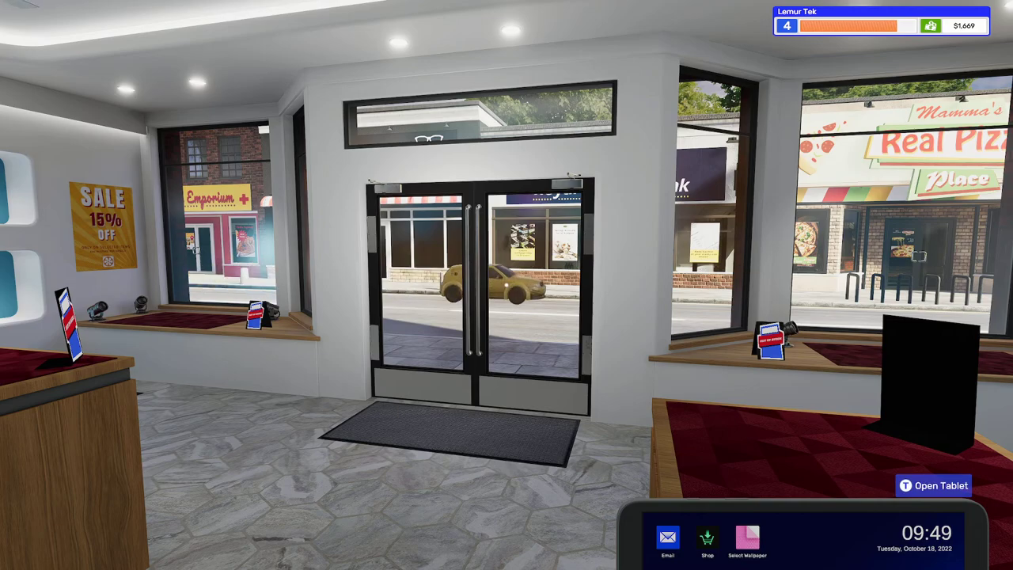
# Walk from the shop floor through the back rooms to the office desk computer.
pyautogui.press('Left')
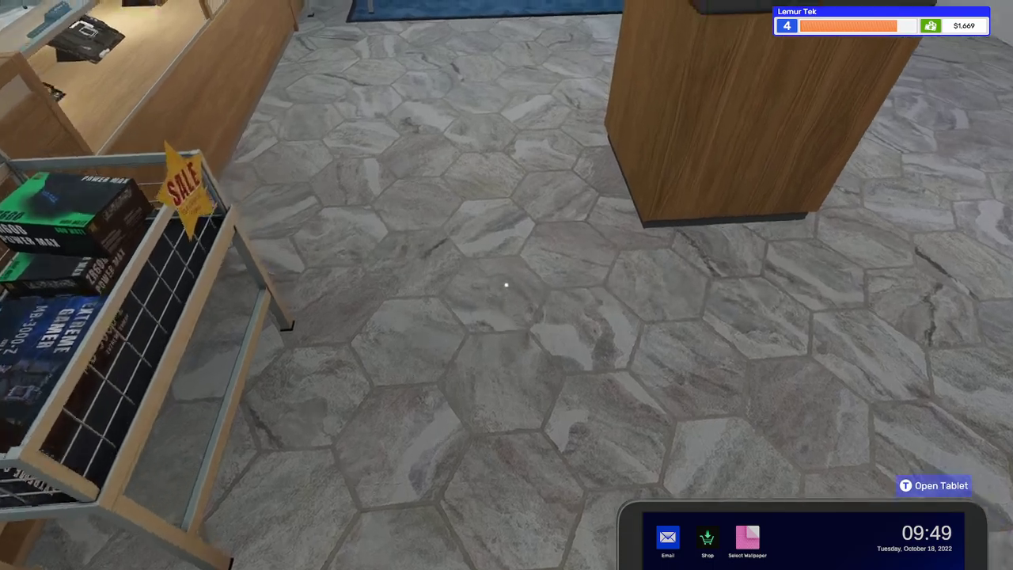
pyautogui.press('w')
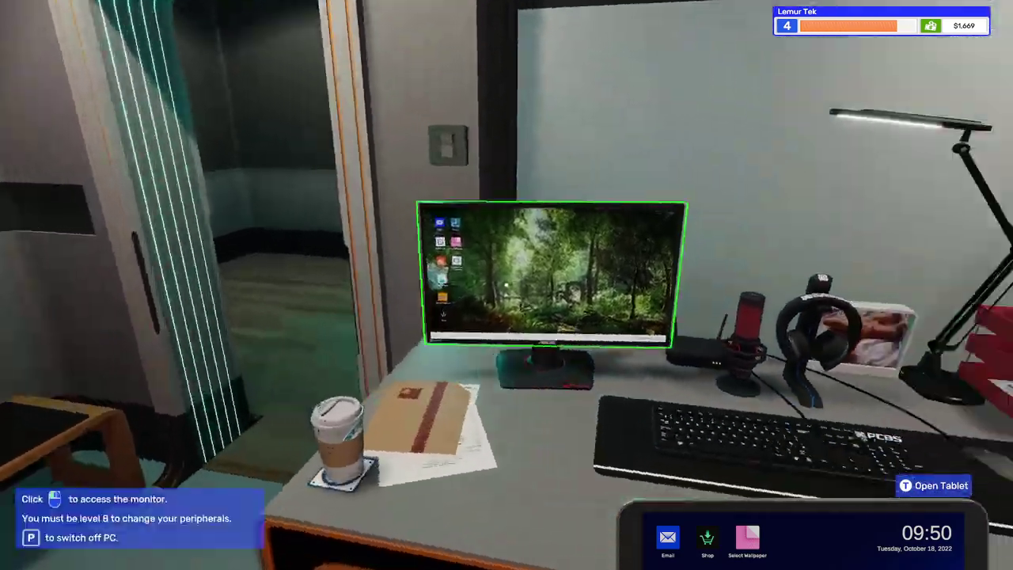
# Check the October calendar, then open the email app on the desk computer.
pyautogui.click(507, 285)
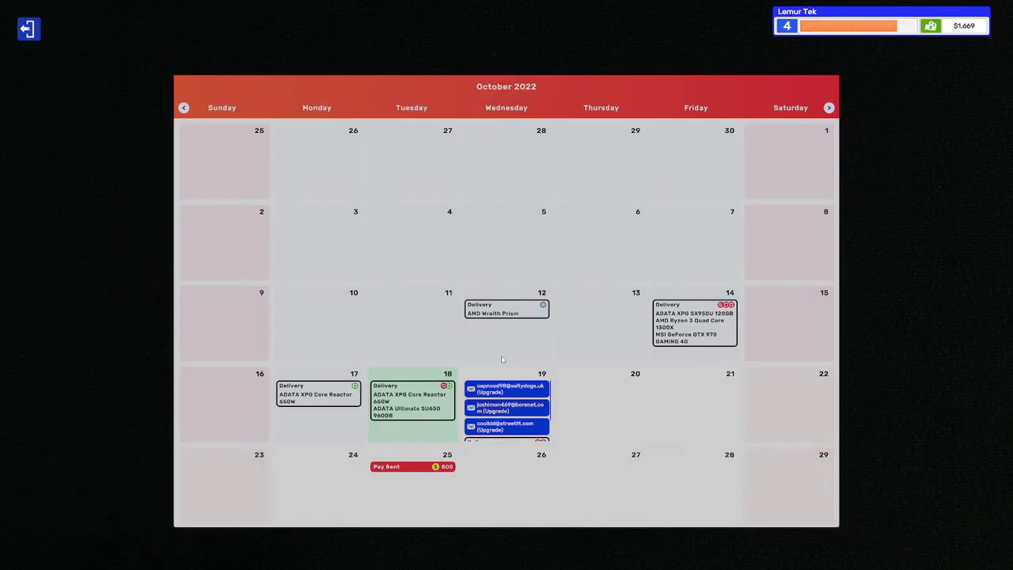
pyautogui.scroll(-2, 510, 414)
pyautogui.scroll(-2, 509, 414)
pyautogui.scroll(-2, 509, 415)
pyautogui.scroll(2, 510, 415)
pyautogui.scroll(2, 509, 414)
pyautogui.scroll(2, 510, 415)
pyautogui.click(27, 29)
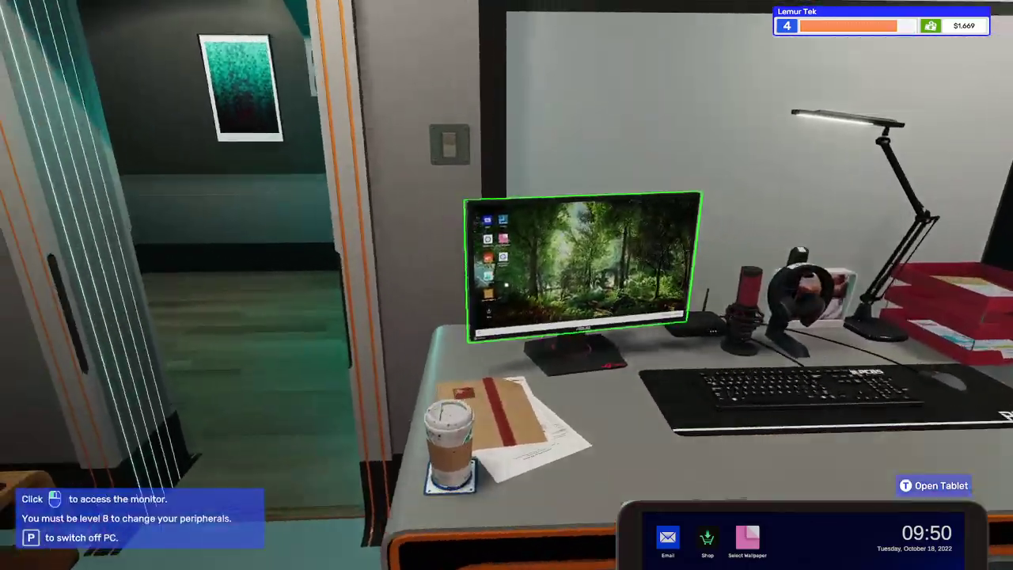
pyautogui.click(507, 285)
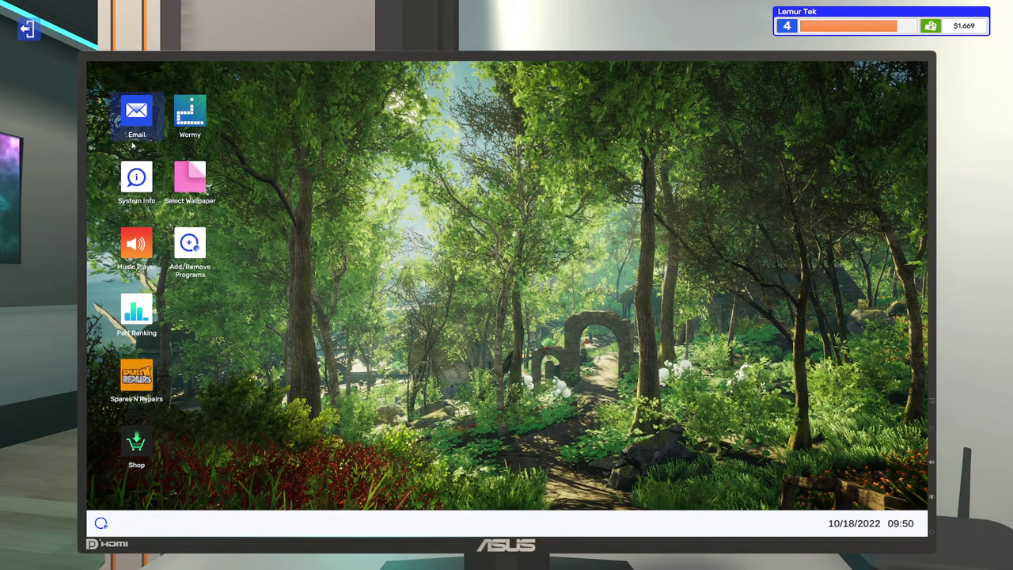
pyautogui.doubleClick(136, 115)
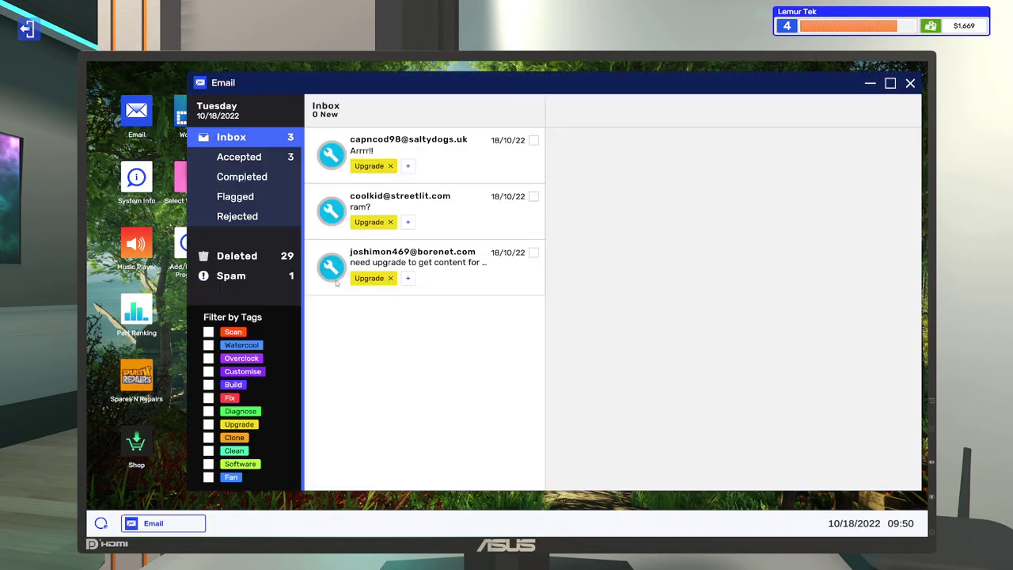
# Read the channel, RAM and GTX 1060 upgrade emails and review the customer PC's parts.
pyautogui.click(433, 272)
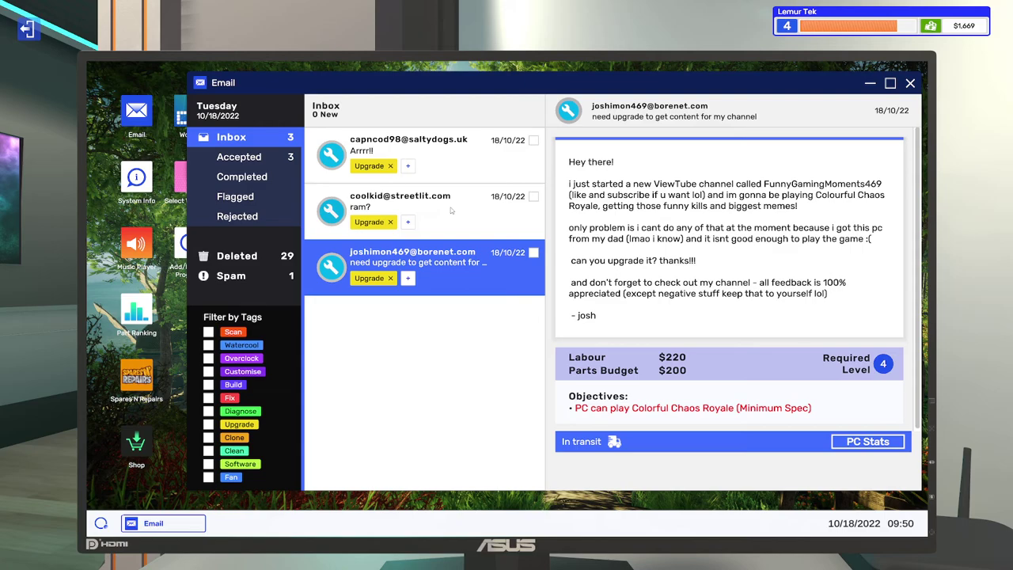
pyautogui.click(451, 211)
pyautogui.click(462, 263)
pyautogui.scroll(-1, 672, 411)
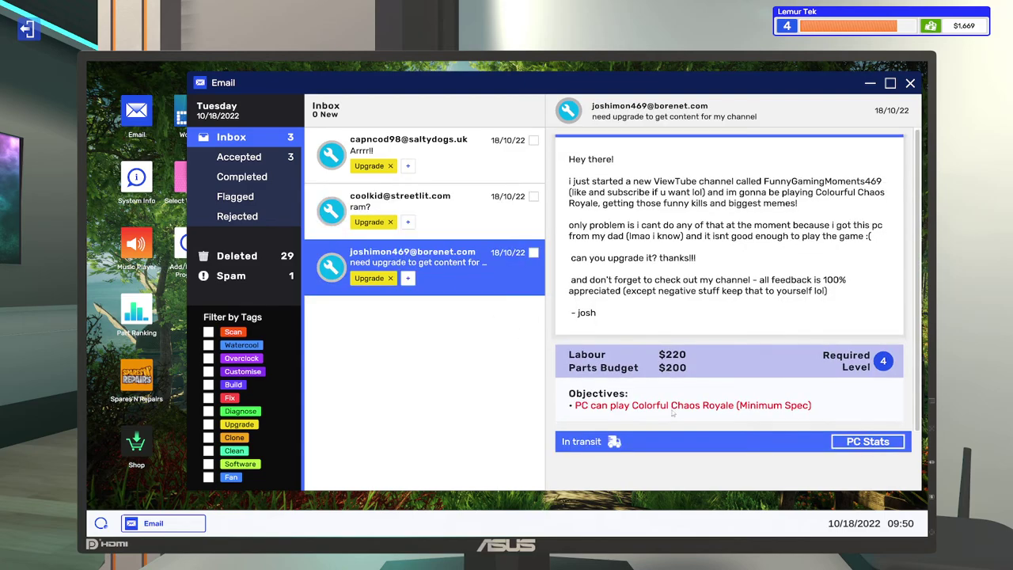
pyautogui.click(868, 442)
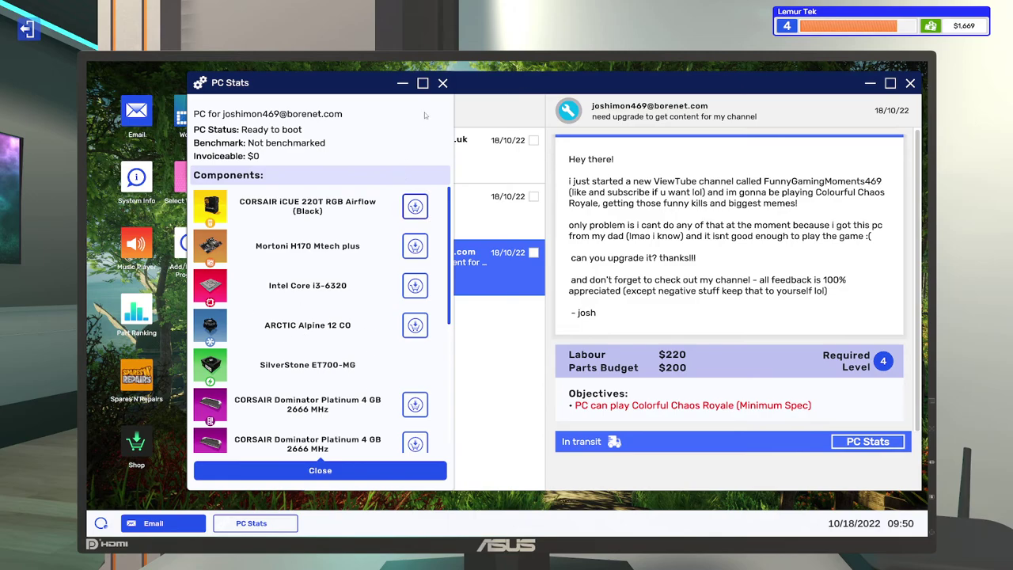
pyautogui.press('Escape')
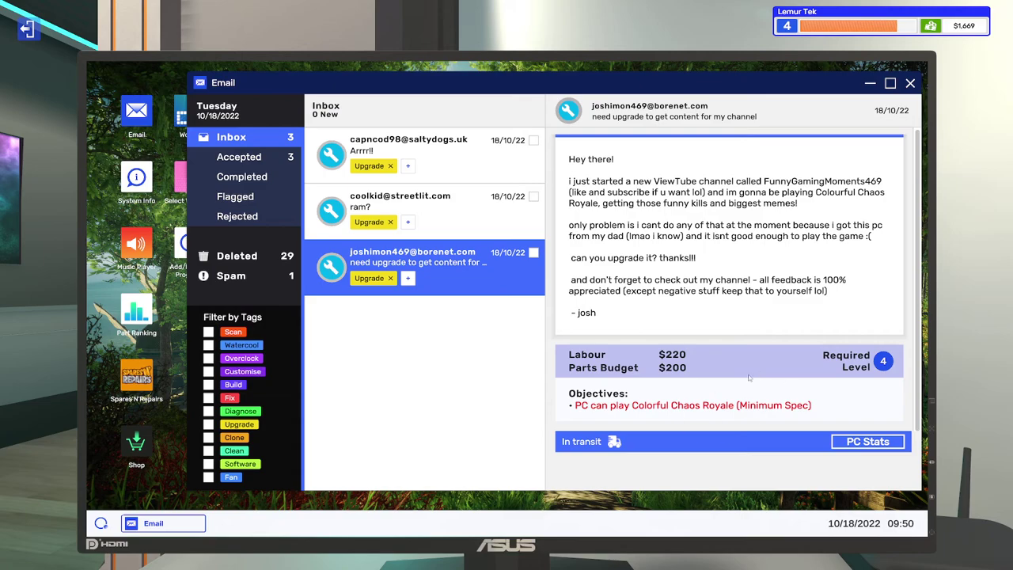
pyautogui.click(467, 220)
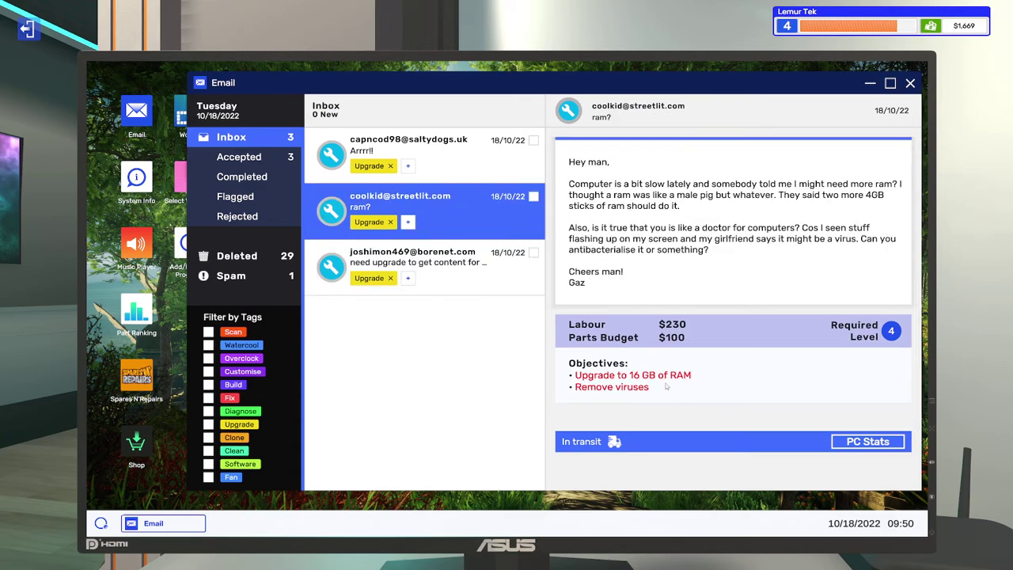
pyautogui.click(426, 158)
pyautogui.scroll(-1, 657, 411)
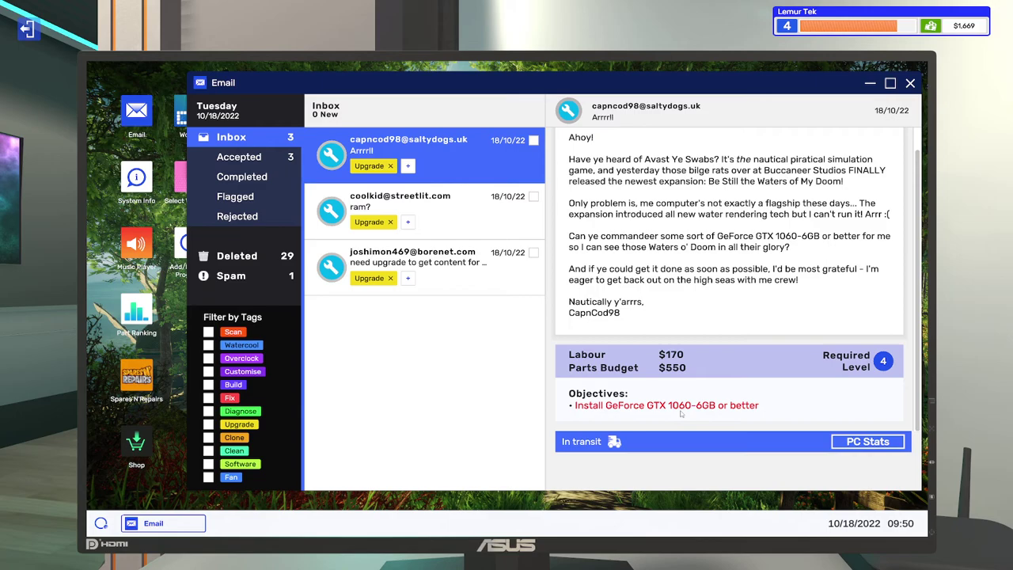
# Close the email app and briefly check the calendar.
pyautogui.click(911, 83)
pyautogui.press('Escape')
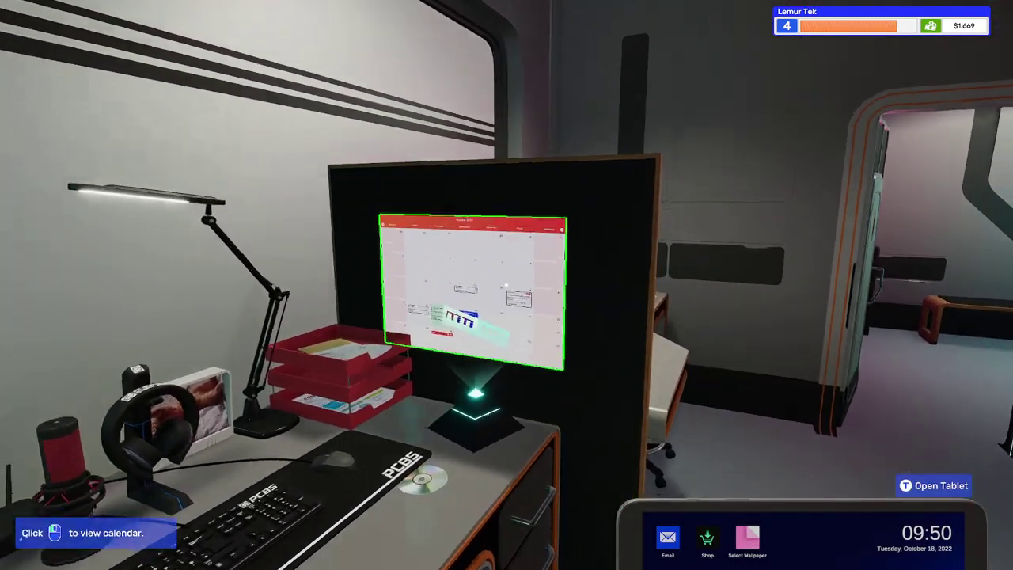
pyautogui.click(507, 285)
pyautogui.scroll(-1, 501, 415)
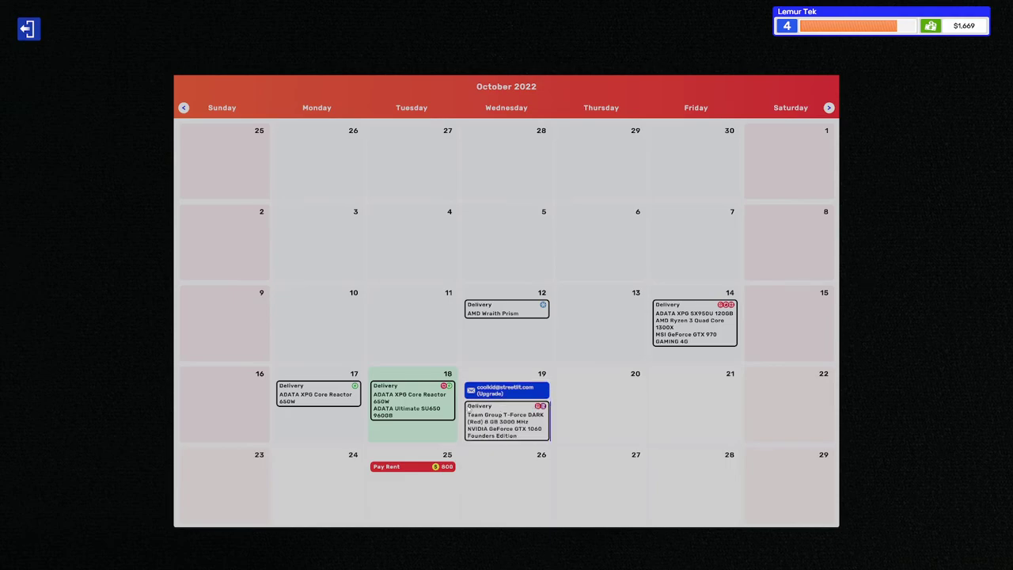
pyautogui.scroll(1, 501, 414)
pyautogui.scroll(1, 501, 414)
pyautogui.scroll(1, 501, 412)
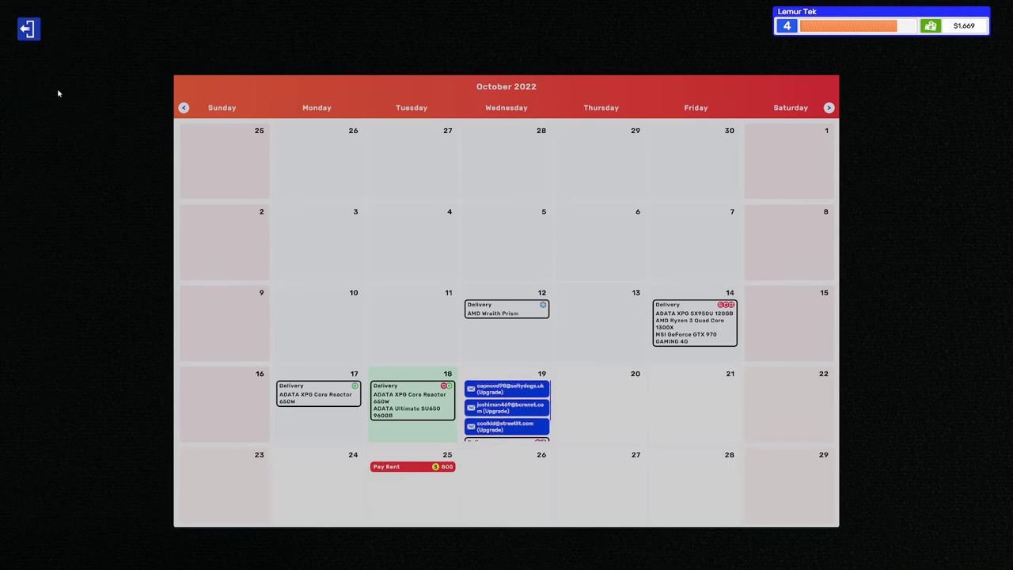
pyautogui.click(28, 28)
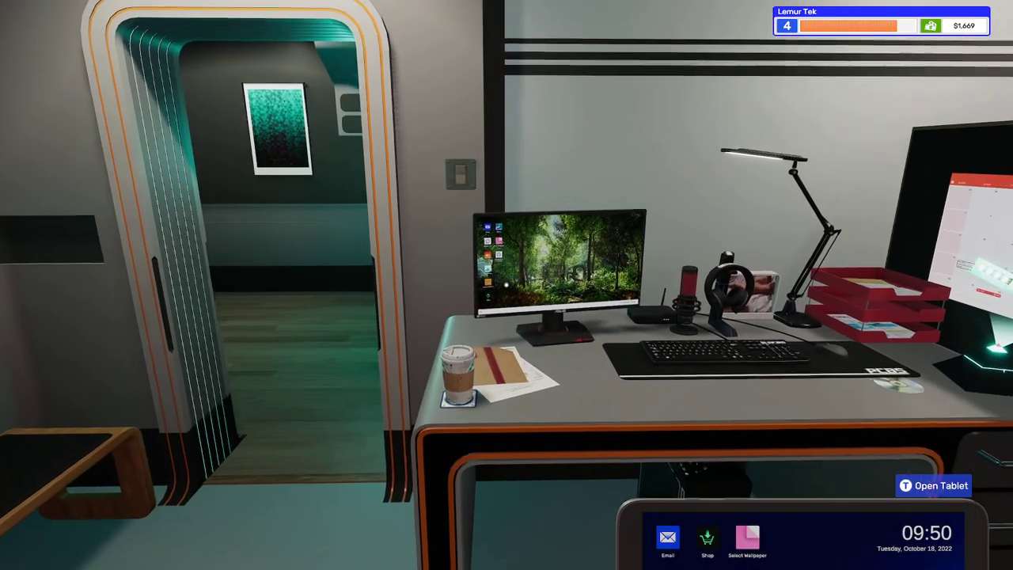
# Open the Bits'N'PCs parts shop, view the basket, and close the shop.
pyautogui.click(507, 285)
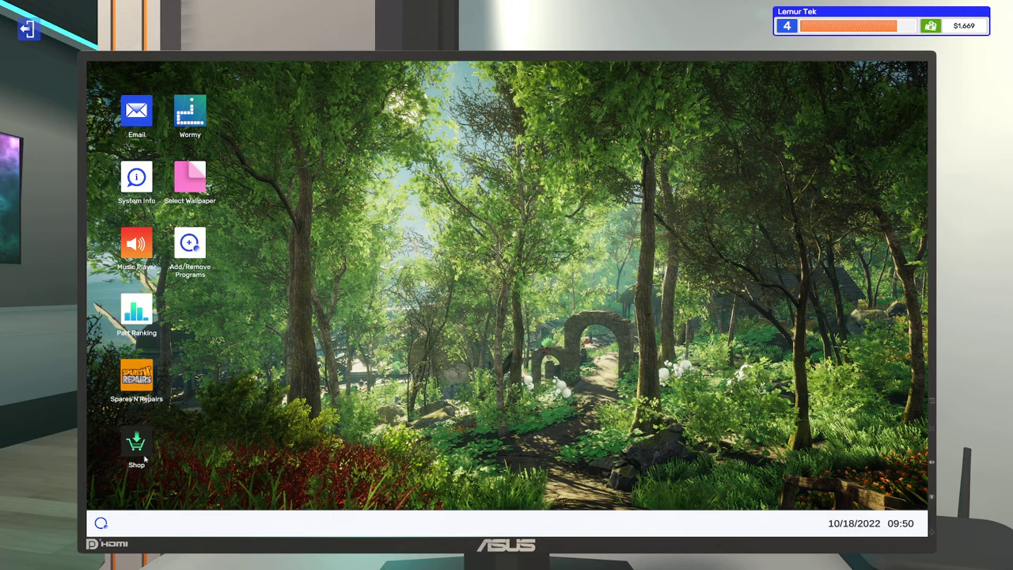
pyautogui.doubleClick(136, 447)
pyautogui.scroll(-3, 436, 353)
pyautogui.scroll(3, 633, 265)
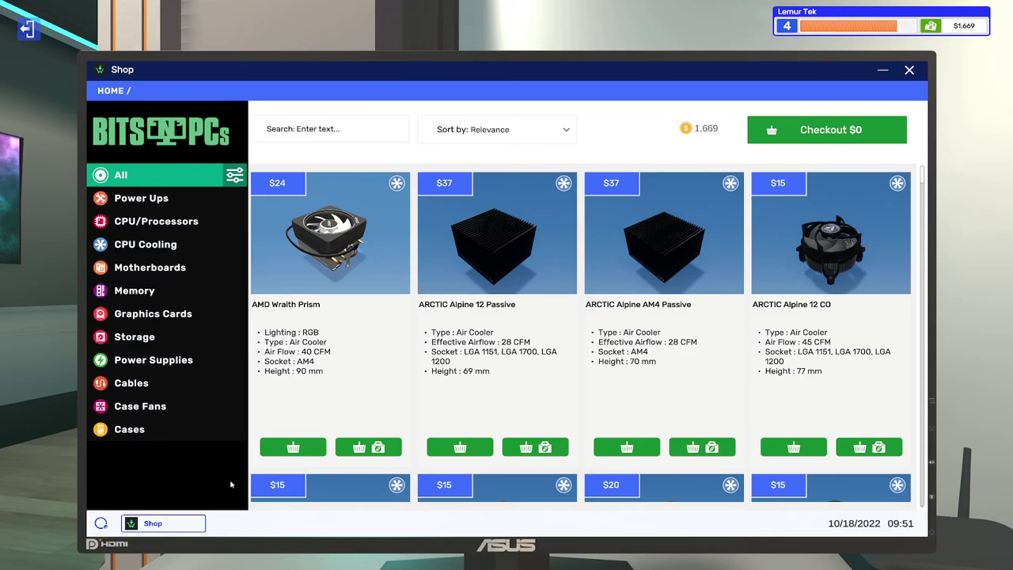
pyautogui.click(826, 129)
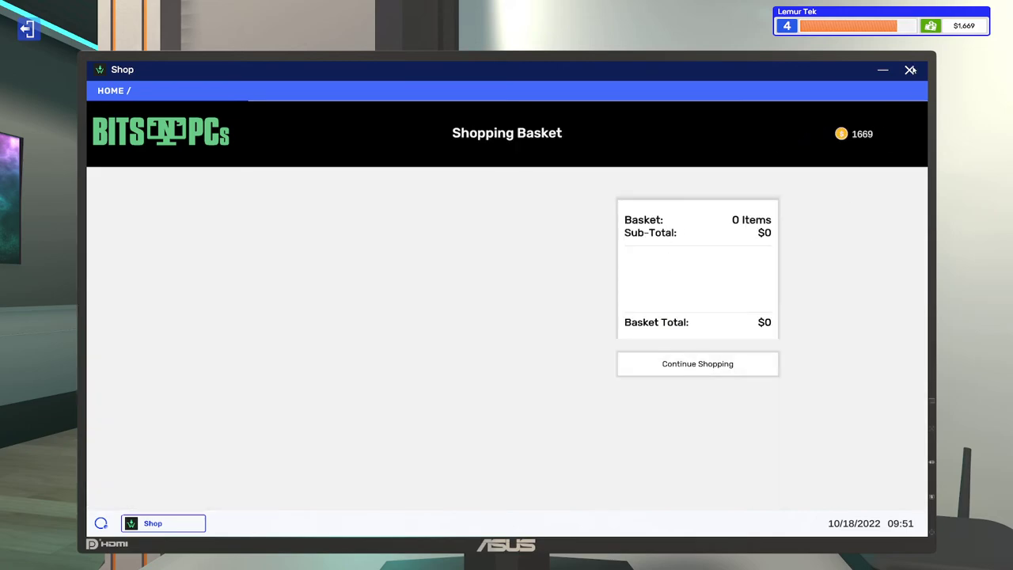
pyautogui.click(910, 69)
# Review the September and October 2022 calendar months, then close the calendar.
pyautogui.click(27, 29)
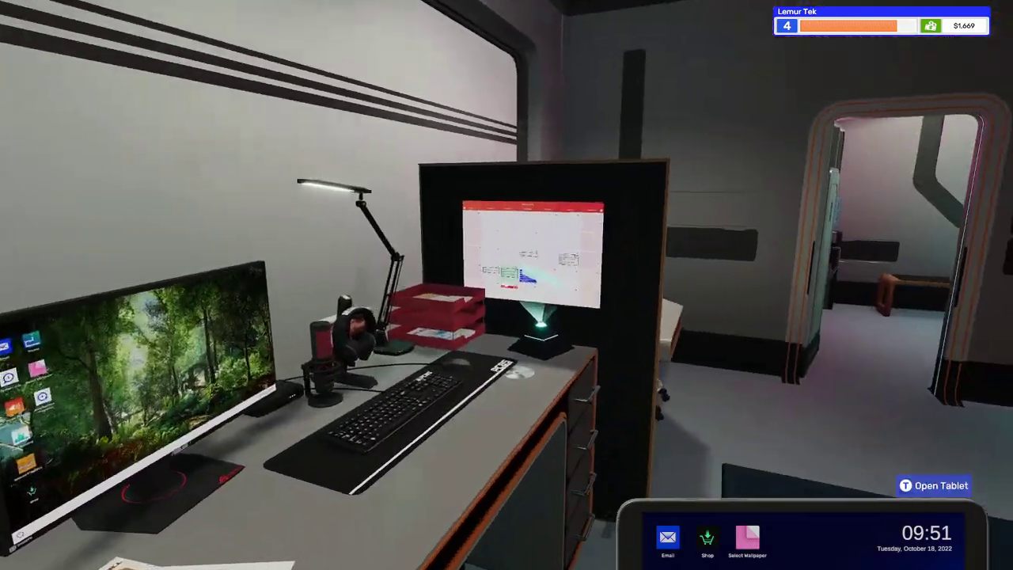
pyautogui.click(506, 285)
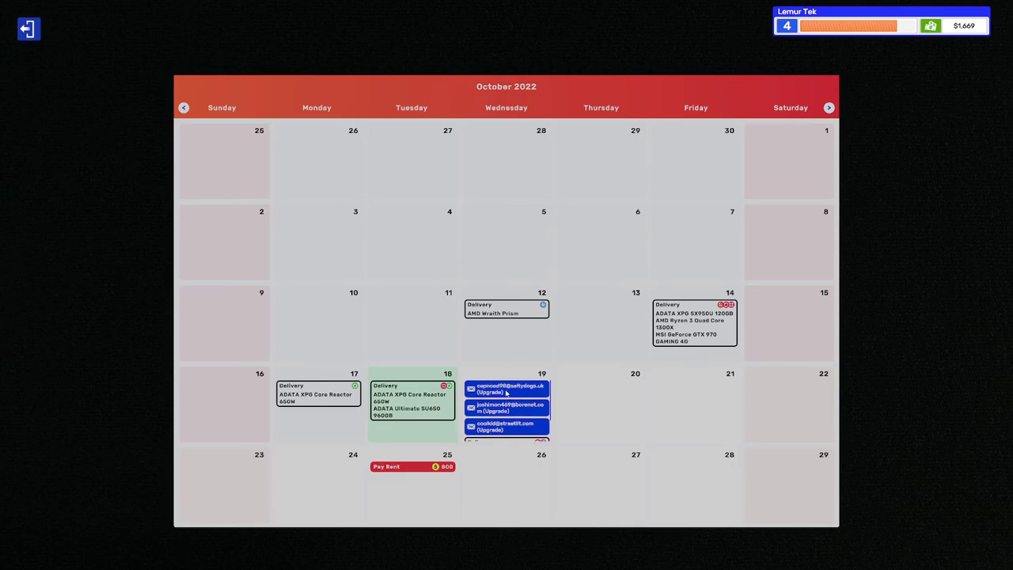
pyautogui.scroll(-2, 502, 417)
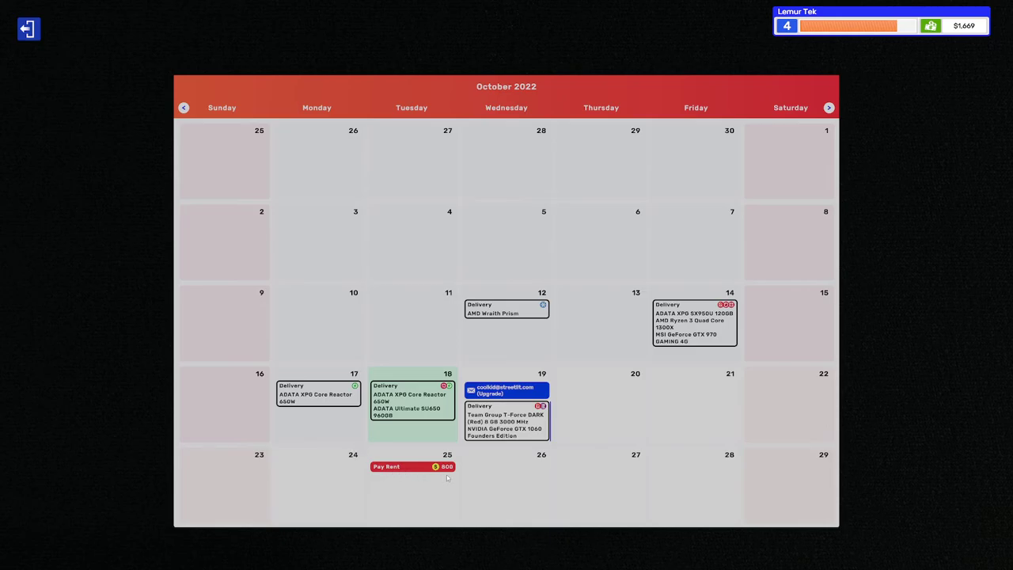
pyautogui.click(183, 107)
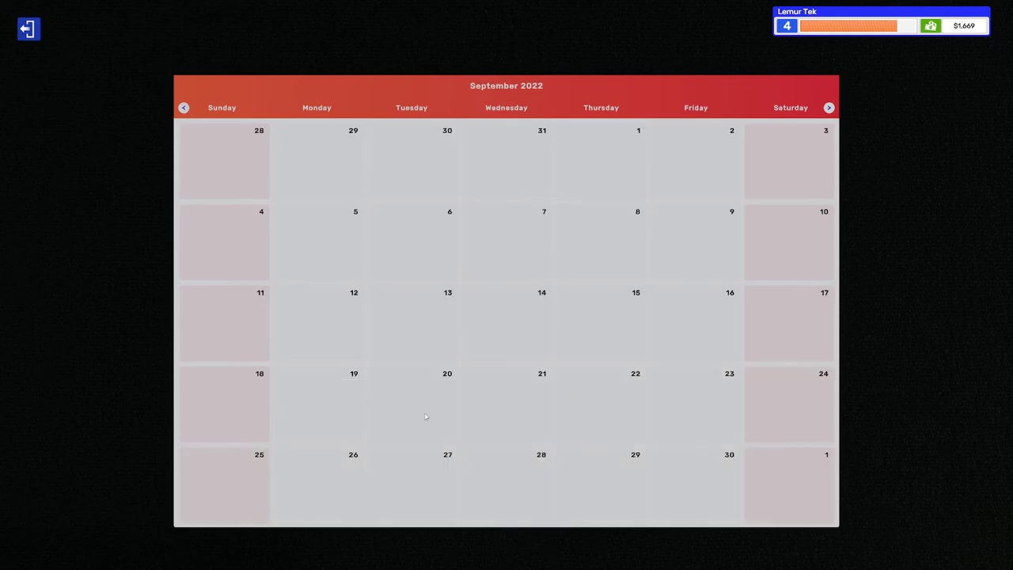
pyautogui.click(828, 107)
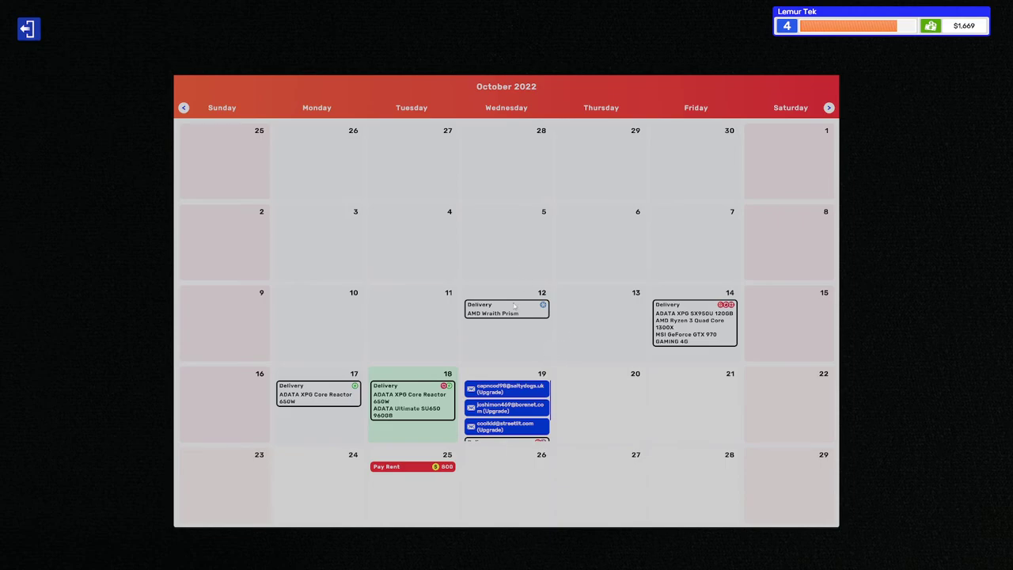
pyautogui.click(28, 29)
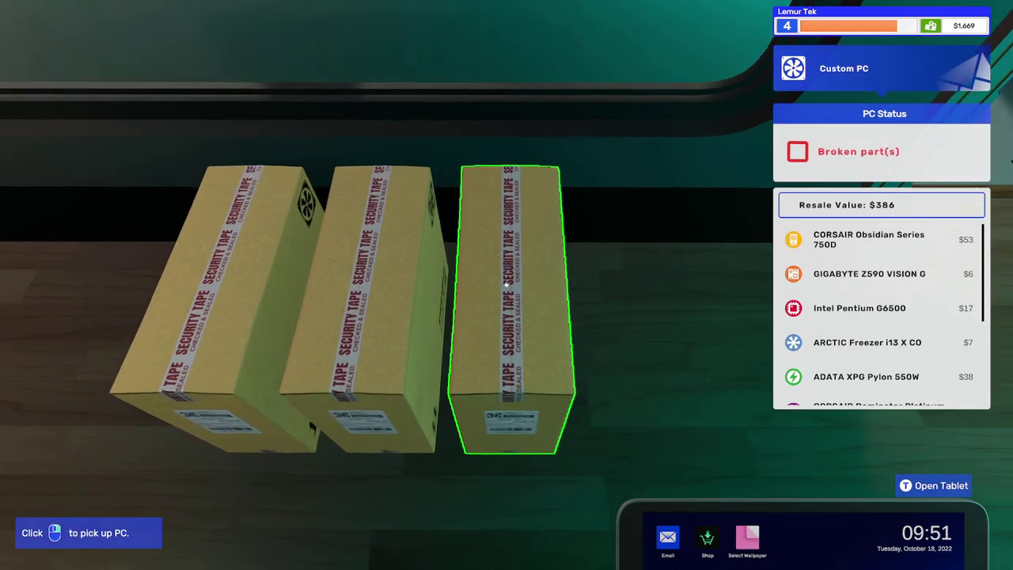
# Carry the broken custom PC into the workshop and place it on the workbench.
pyautogui.click(511, 309)
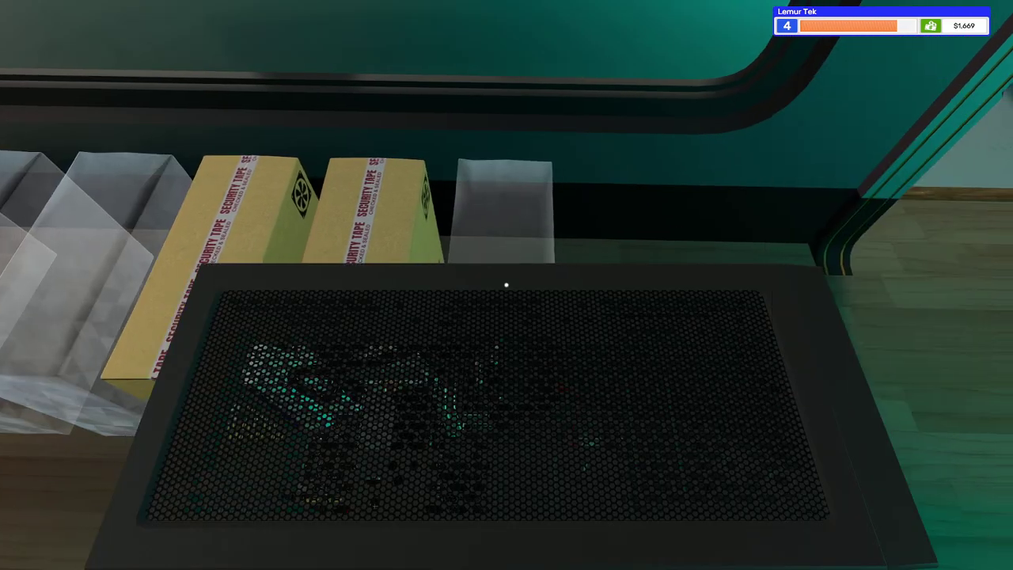
pyautogui.press('w')
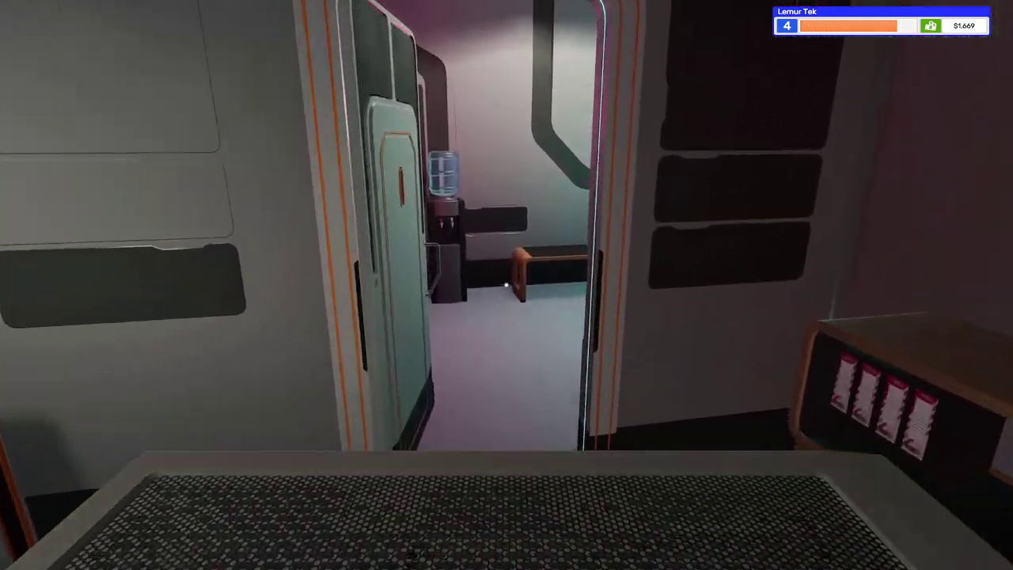
pyautogui.press('w')
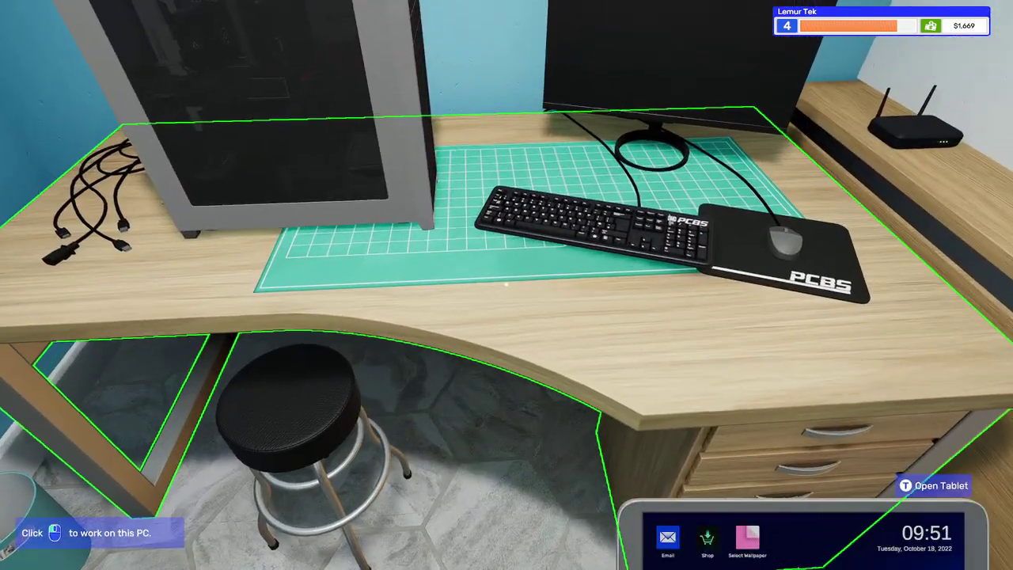
pyautogui.click(506, 285)
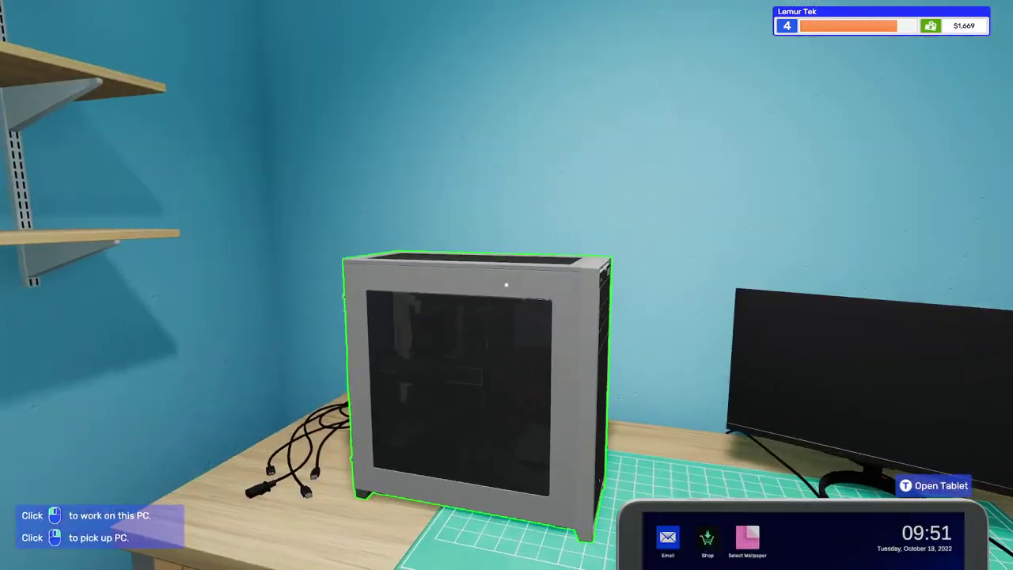
pyautogui.press('w')
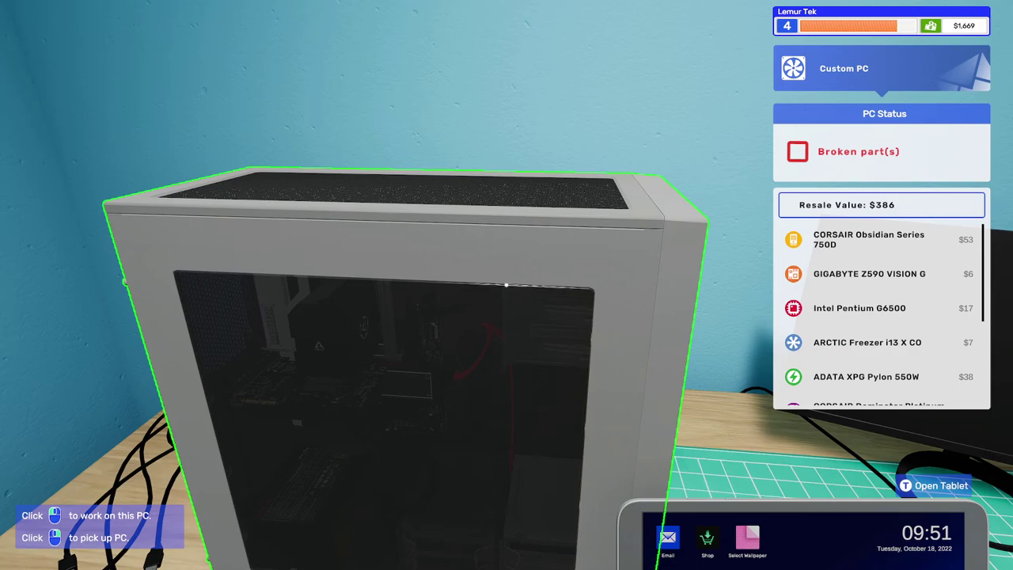
pyautogui.scroll(-5, 507, 285)
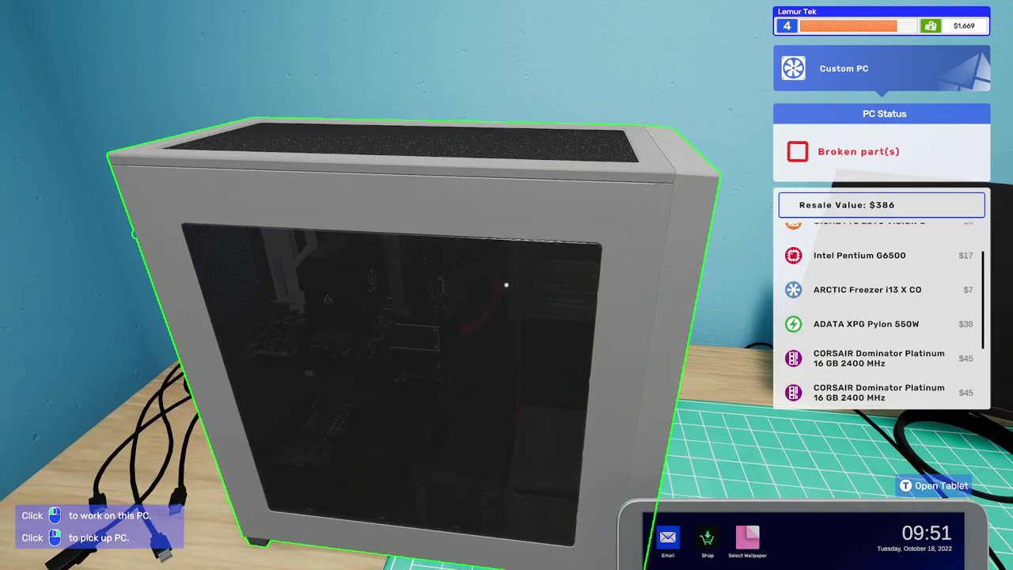
pyautogui.scroll(-2, 507, 285)
pyautogui.scroll(5, 507, 284)
# Start working on the PC in Remove mode and select its side panel.
pyautogui.click(506, 285)
pyautogui.press('2')
pyautogui.click(377, 208)
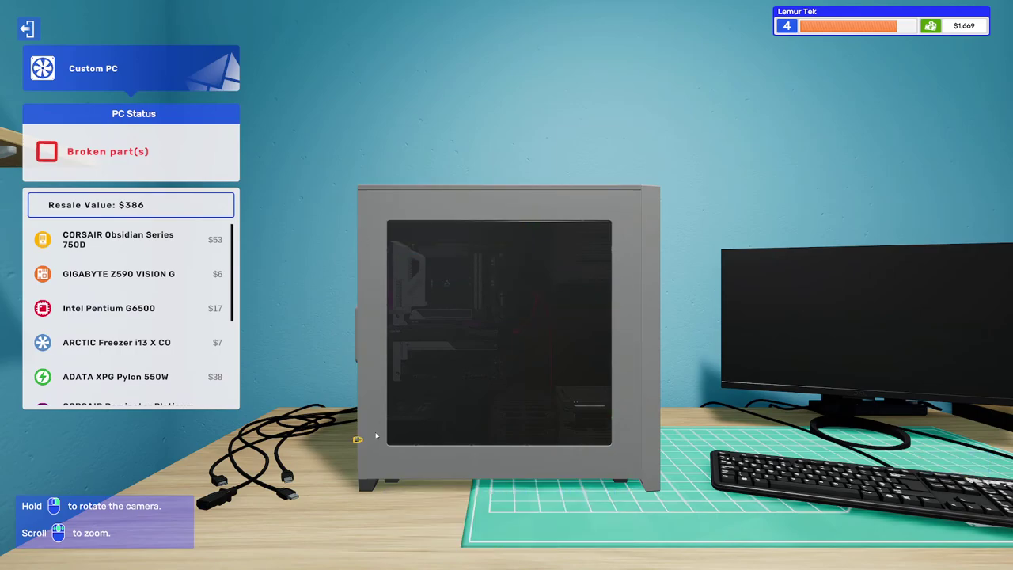
# Take off the side panel and review the Shop Sales record on the tablet.
pyautogui.click(356, 440)
pyautogui.press('2')
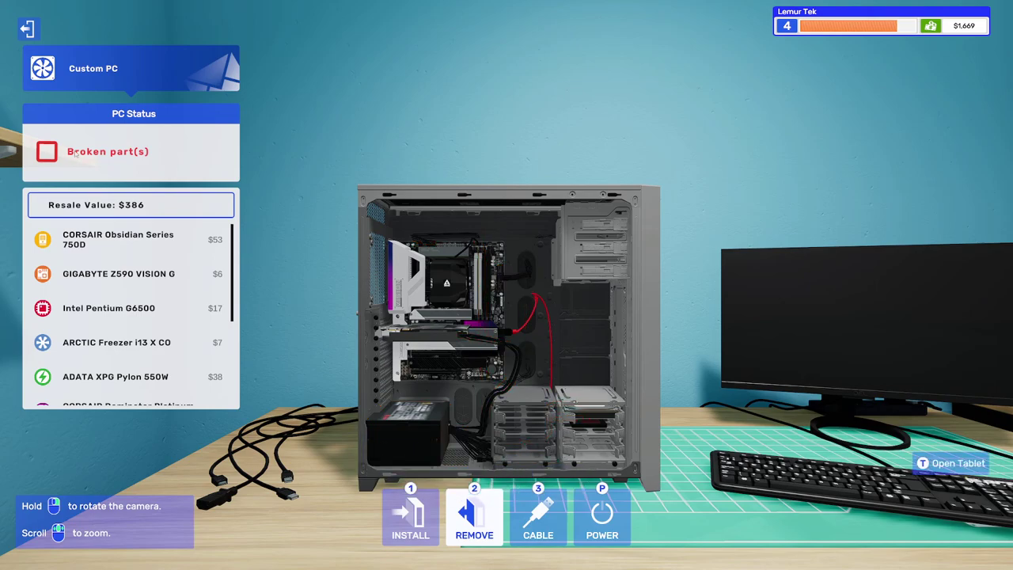
pyautogui.moveTo(232, 273)
pyautogui.mouseDown()
pyautogui.moveTo(239, 367)
pyautogui.moveTo(237, 271)
pyautogui.mouseUp()
pyautogui.scroll(5, 288, 411)
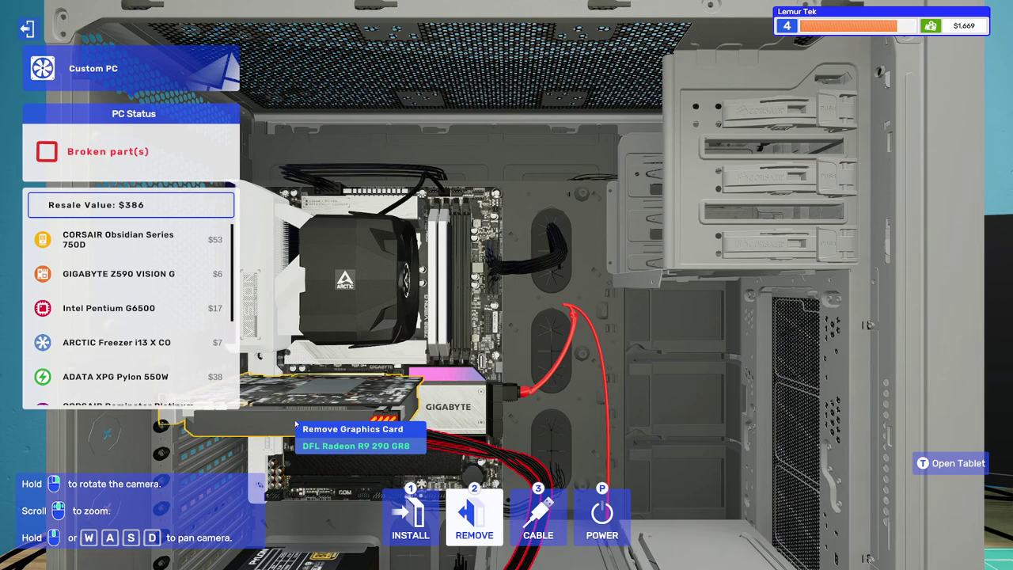
pyautogui.scroll(-3, 293, 419)
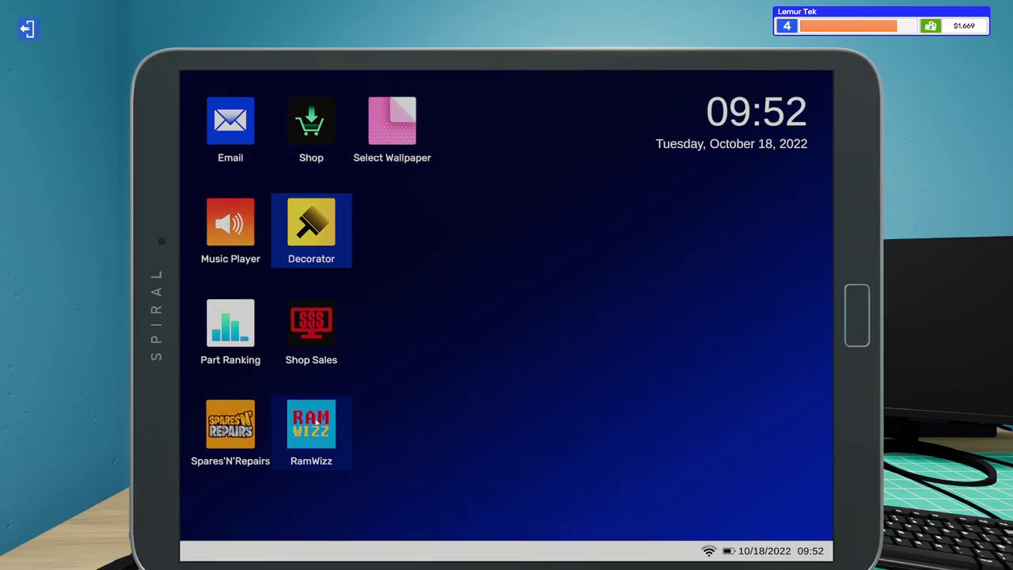
pyautogui.click(325, 337)
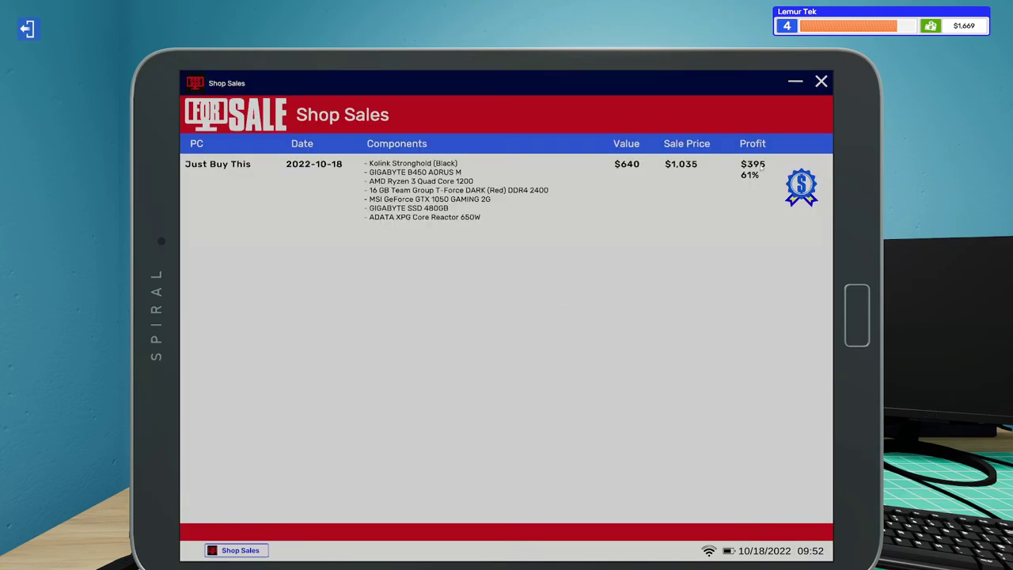
pyautogui.click(821, 81)
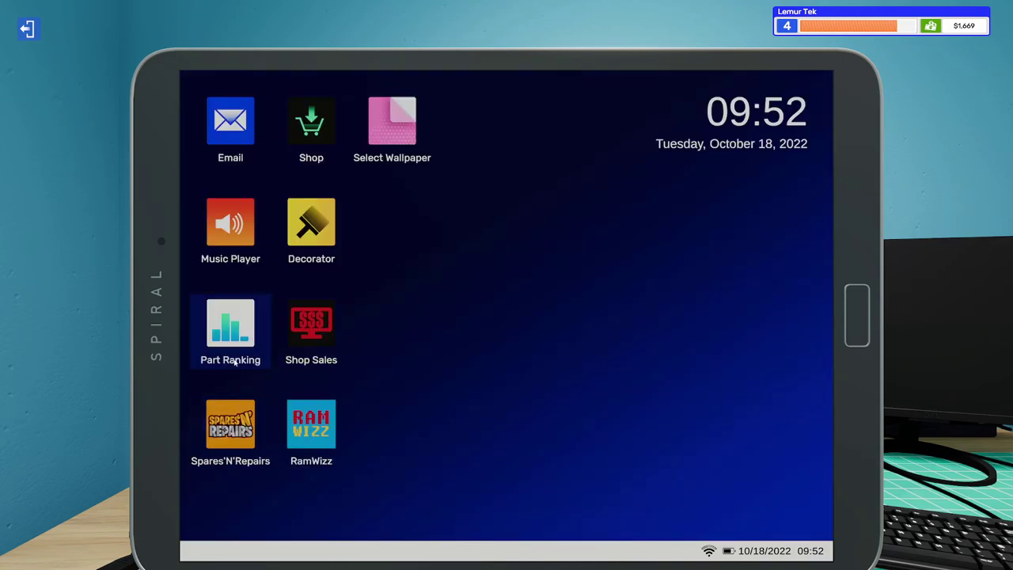
pyautogui.click(27, 29)
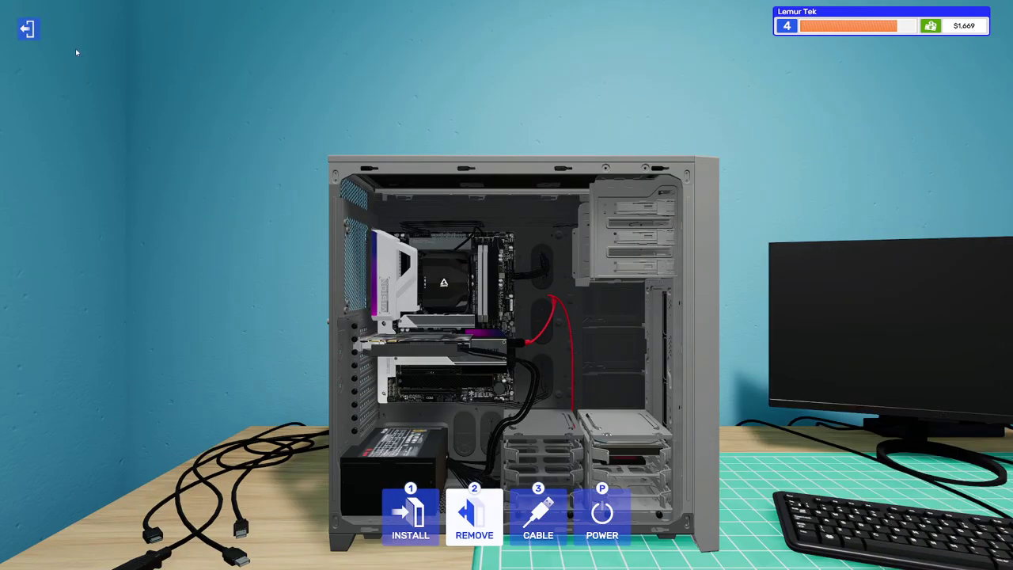
pyautogui.scroll(-1, 182, 306)
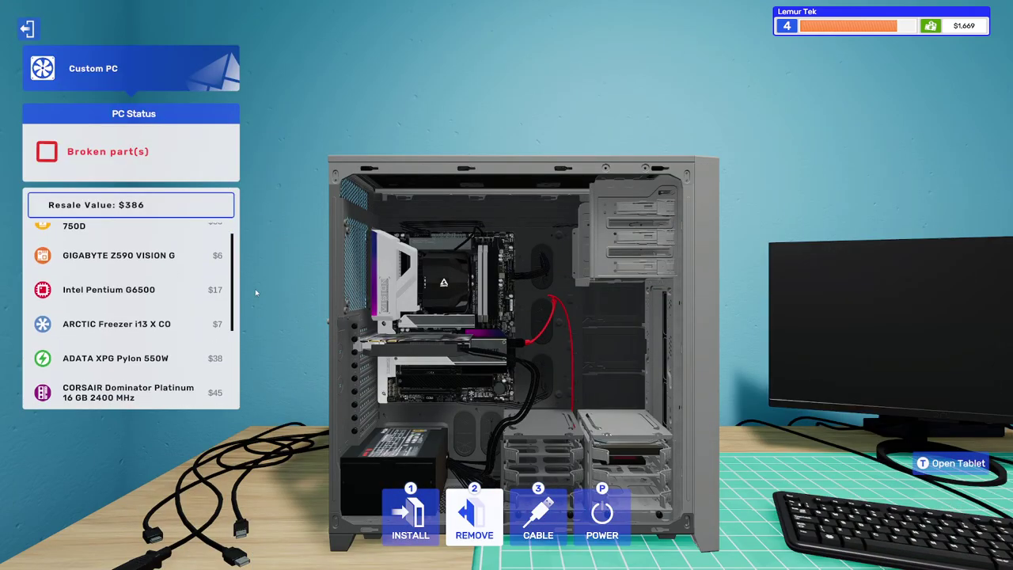
pyautogui.moveTo(231, 297)
pyautogui.mouseDown()
pyautogui.moveTo(234, 388)
pyautogui.moveTo(235, 264)
pyautogui.mouseUp()
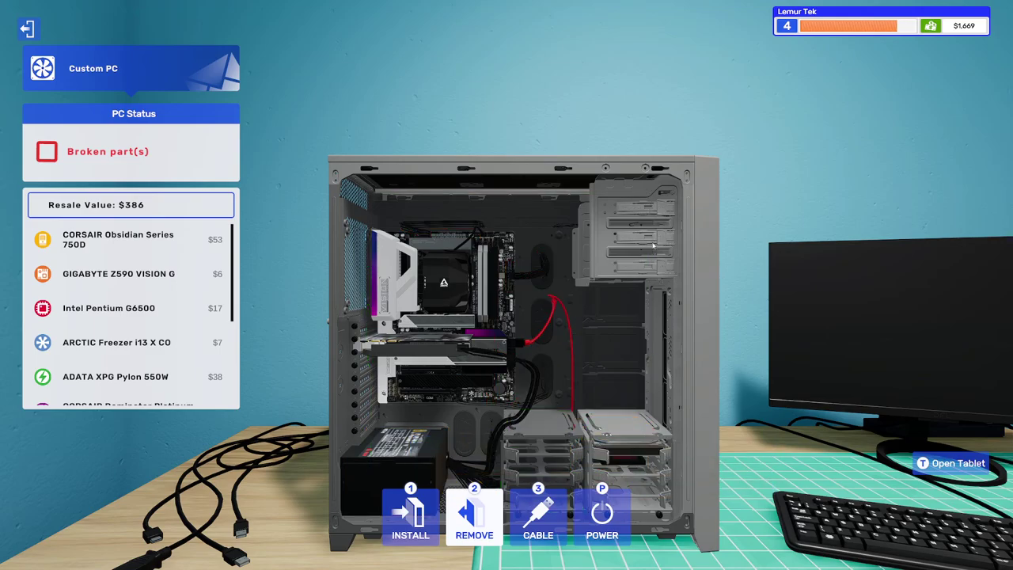
# Plug the external cables into the motherboard, power supply and graphics card.
pyautogui.click(565, 359)
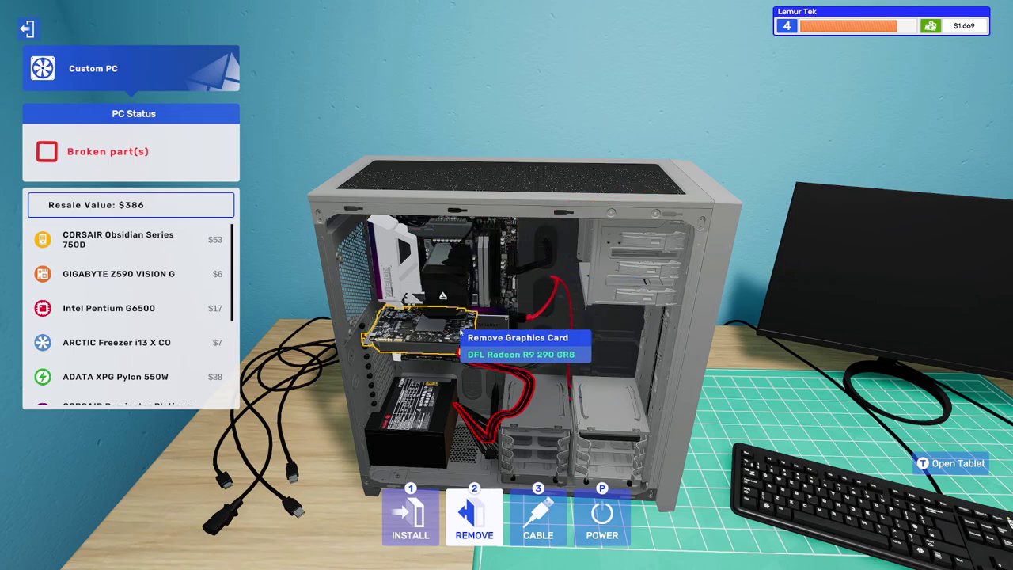
pyautogui.moveTo(507, 379); pyautogui.dragTo(479, 291)
pyautogui.scroll(-2, 480, 291)
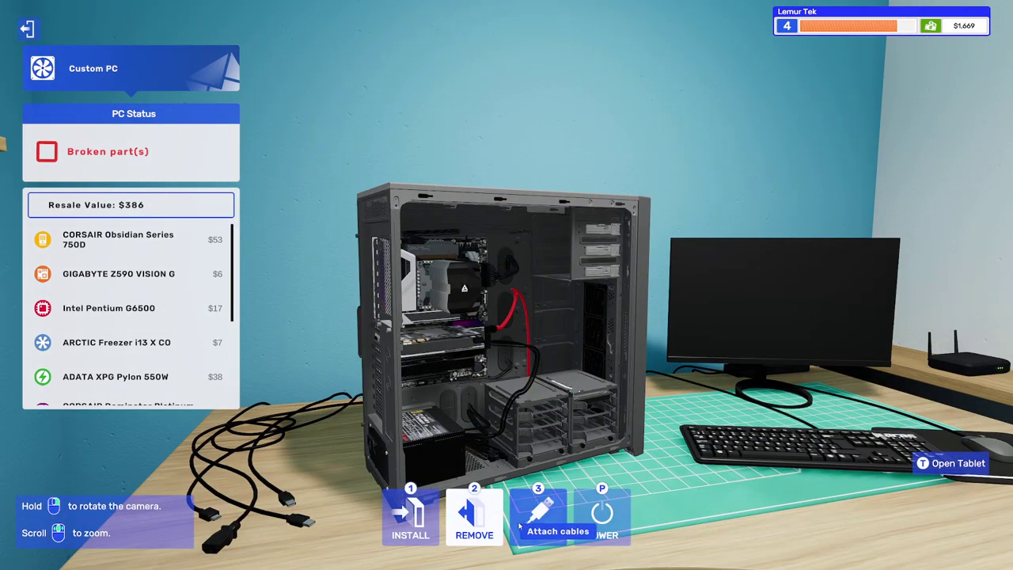
pyautogui.click(538, 514)
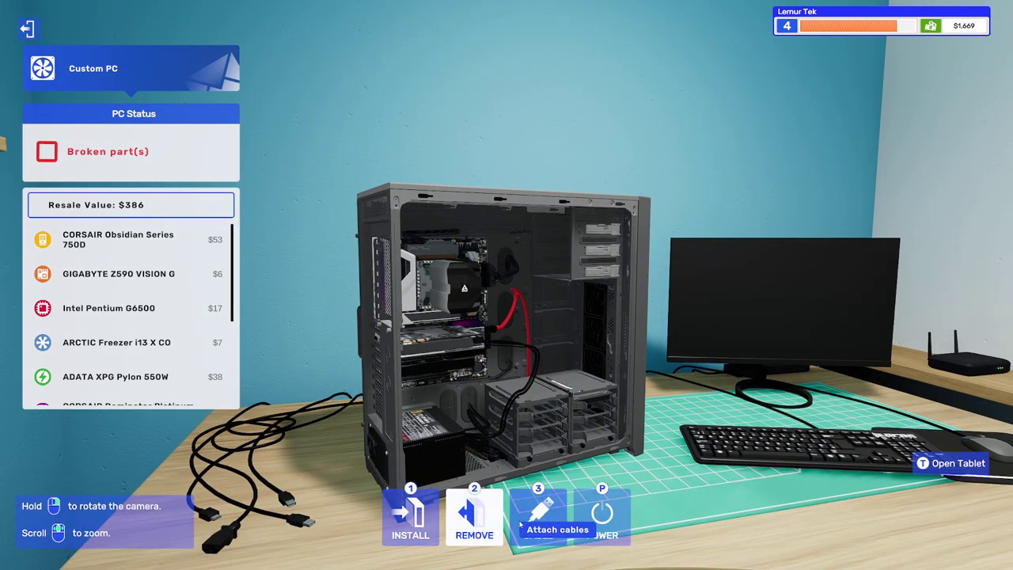
pyautogui.moveTo(297, 519); pyautogui.dragTo(372, 267)
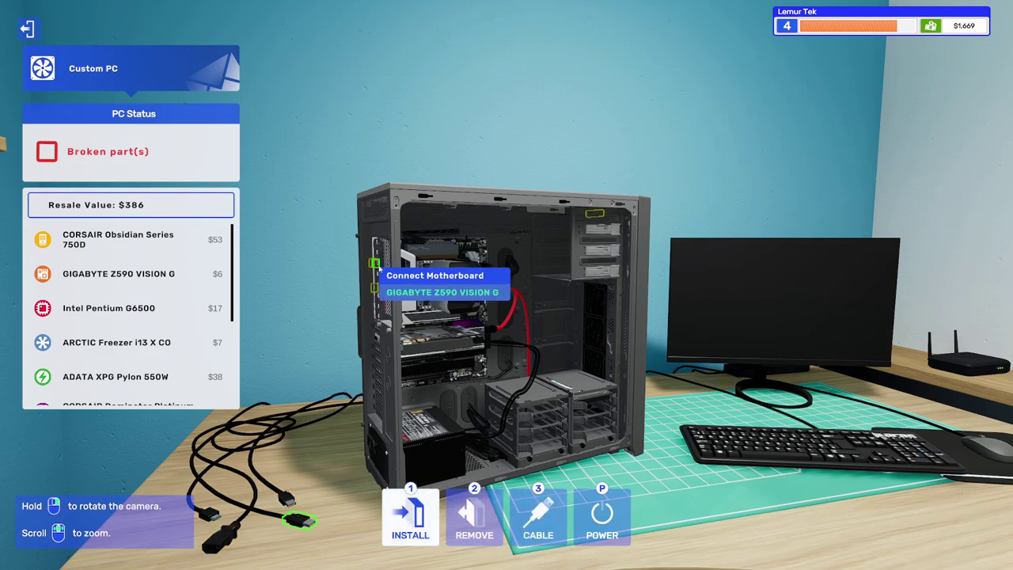
pyautogui.moveTo(281, 497); pyautogui.dragTo(372, 265)
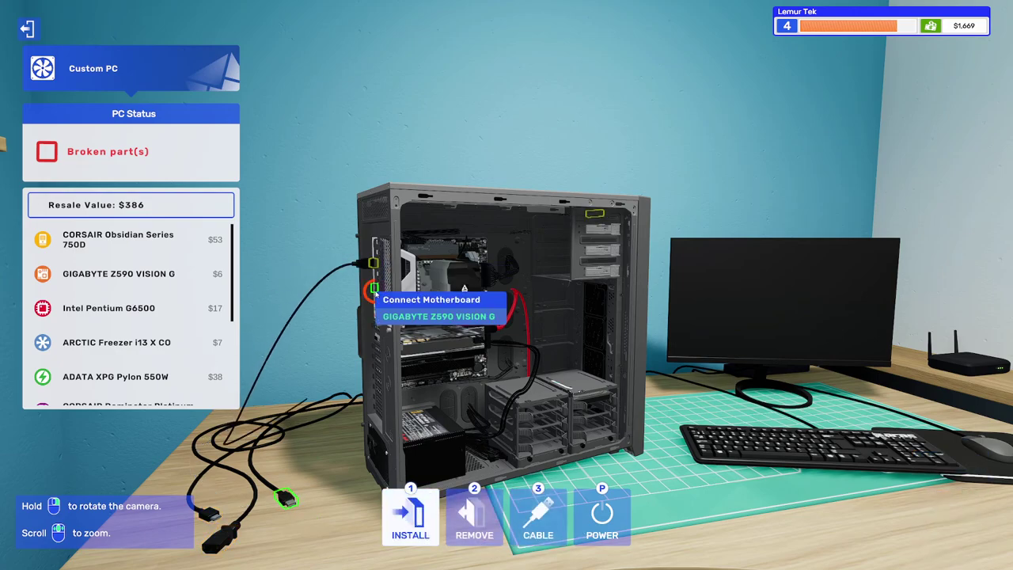
pyautogui.moveTo(219, 536); pyautogui.dragTo(370, 443)
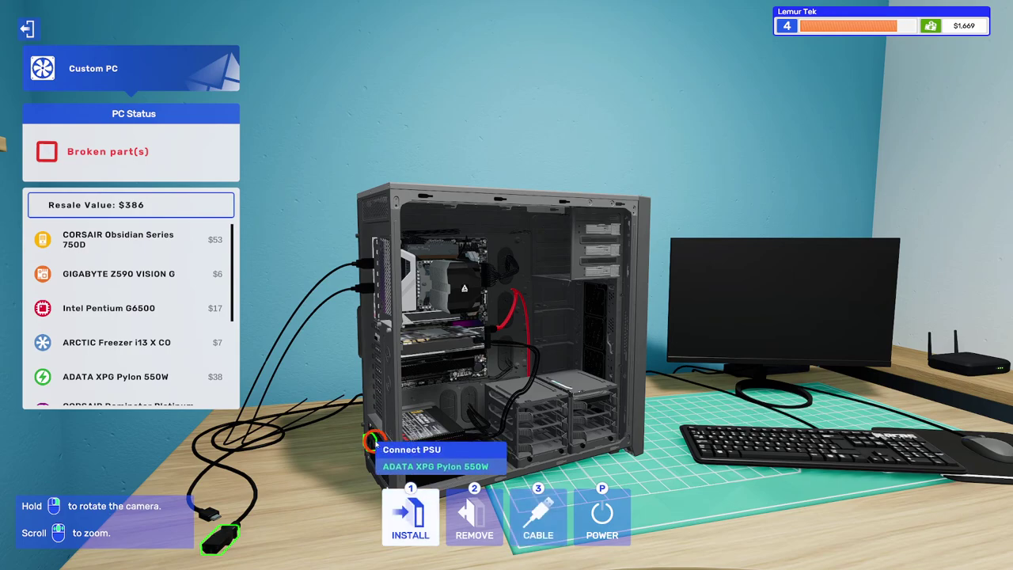
pyautogui.moveTo(214, 518); pyautogui.dragTo(387, 342)
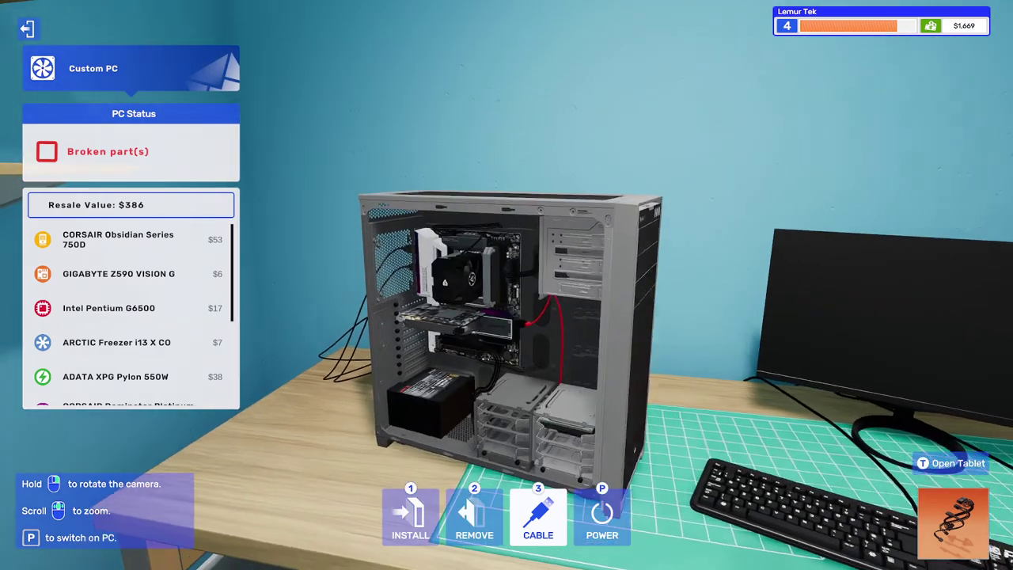
pyautogui.moveTo(630, 399)
pyautogui.mouseDown()
pyautogui.moveTo(317, 400)
pyautogui.moveTo(534, 402)
pyautogui.mouseUp()
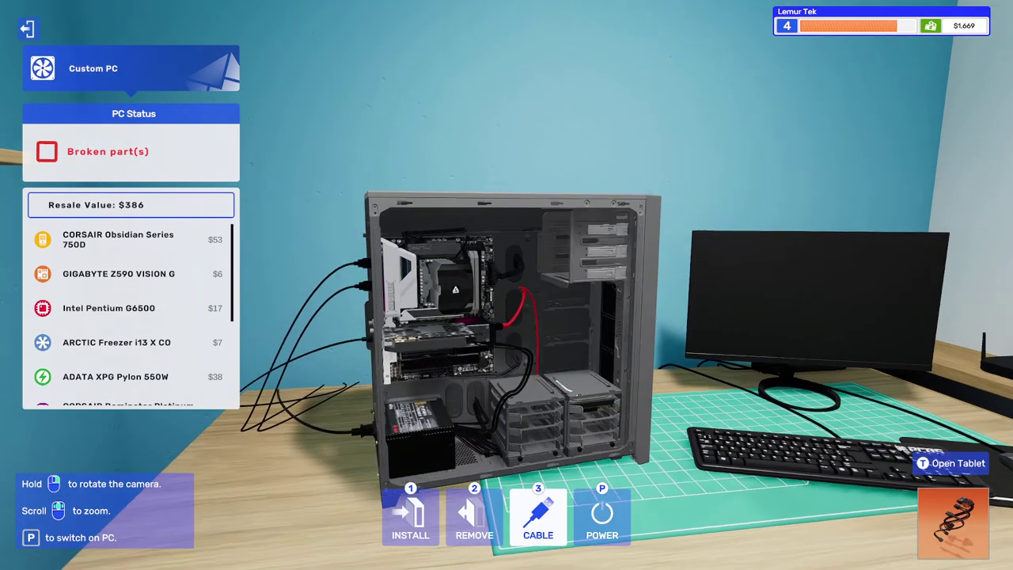
pyautogui.moveTo(552, 396)
pyautogui.mouseDown()
pyautogui.moveTo(316, 317)
pyautogui.moveTo(554, 356)
pyautogui.mouseUp()
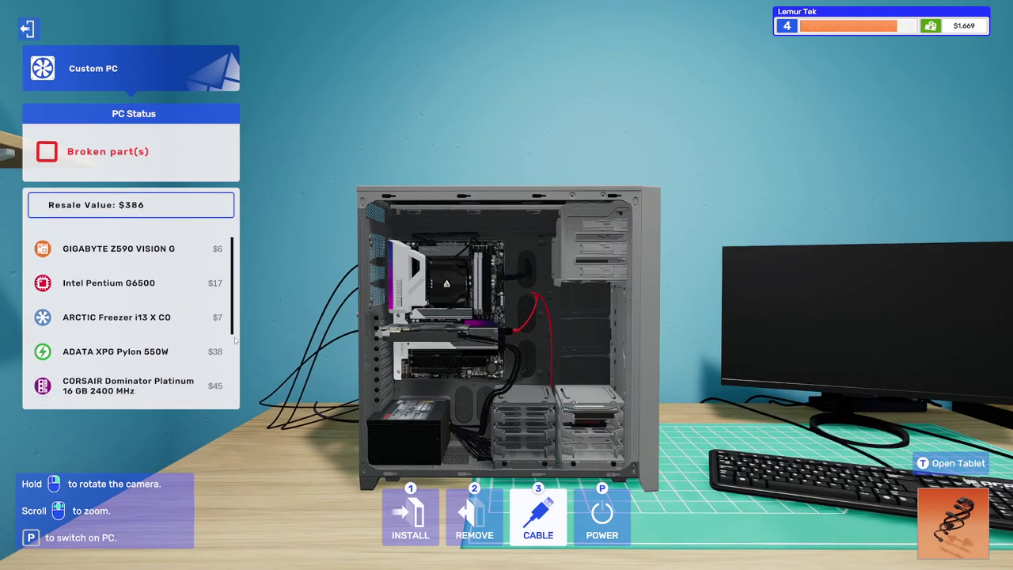
pyautogui.moveTo(232, 326)
pyautogui.mouseDown()
pyautogui.moveTo(238, 415)
pyautogui.moveTo(225, 253)
pyautogui.mouseUp()
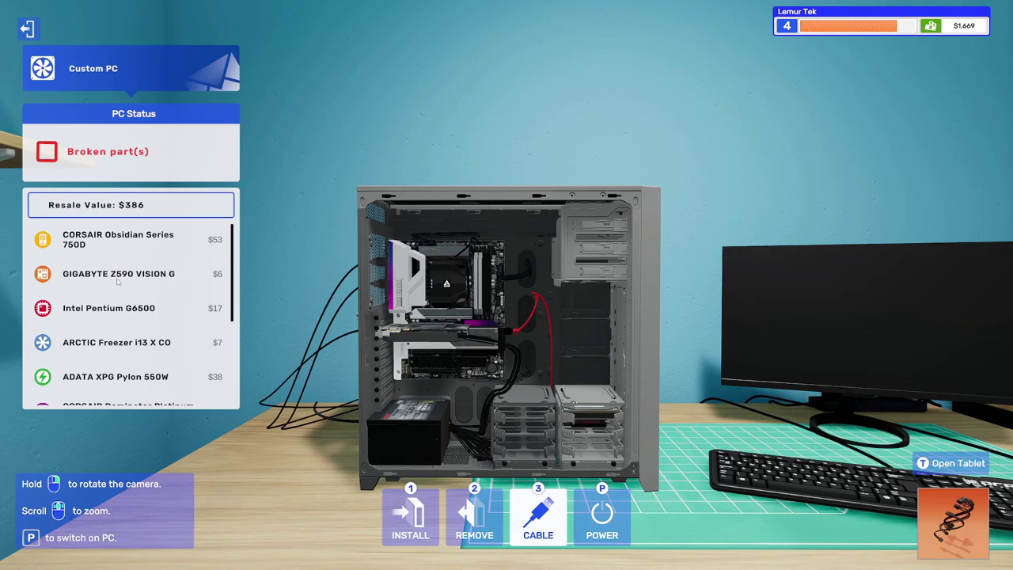
pyautogui.scroll(-3, 117, 282)
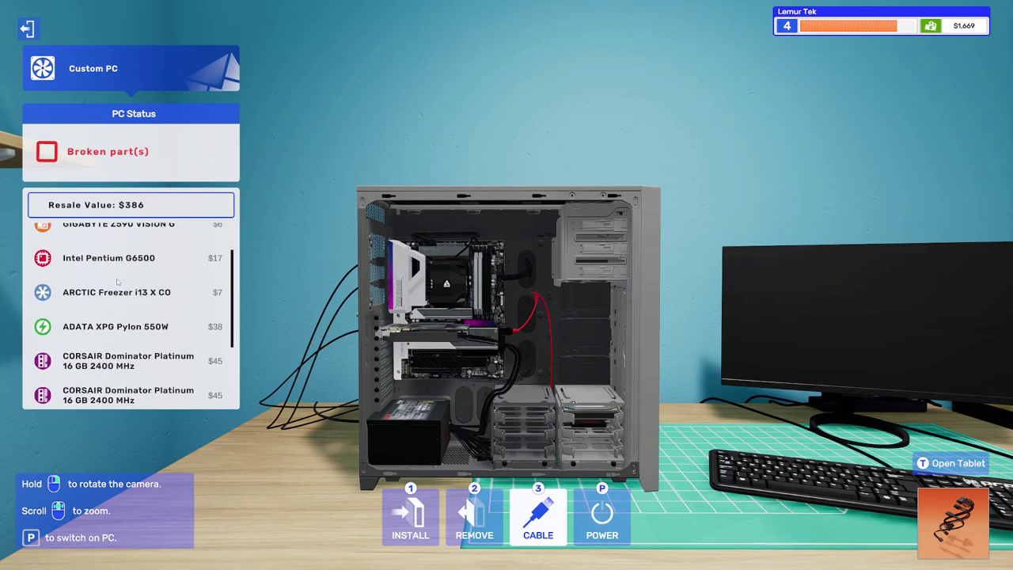
pyautogui.scroll(-1, 117, 282)
pyautogui.scroll(1, 117, 282)
pyautogui.scroll(5, 425, 373)
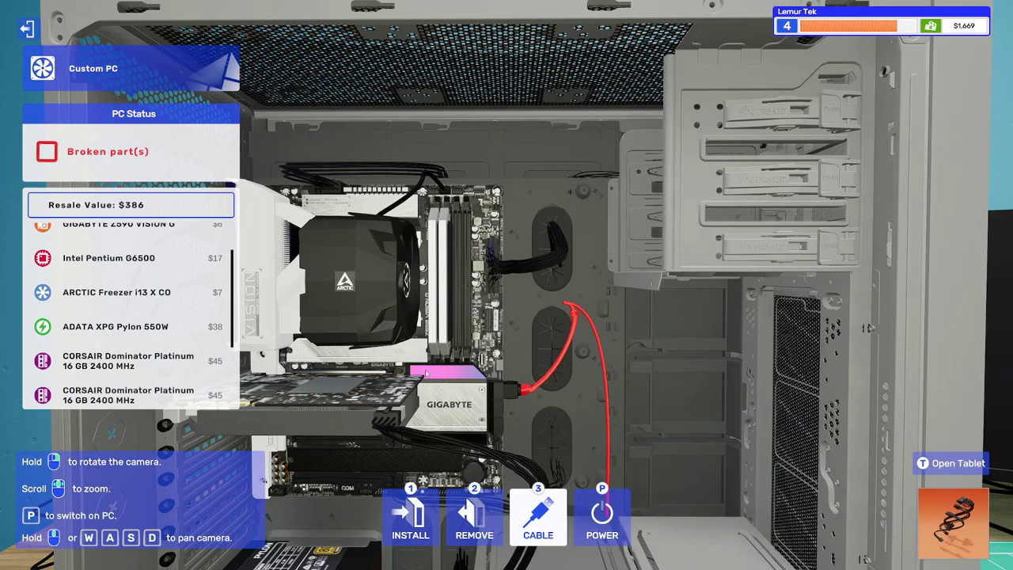
pyautogui.scroll(-5, 378, 338)
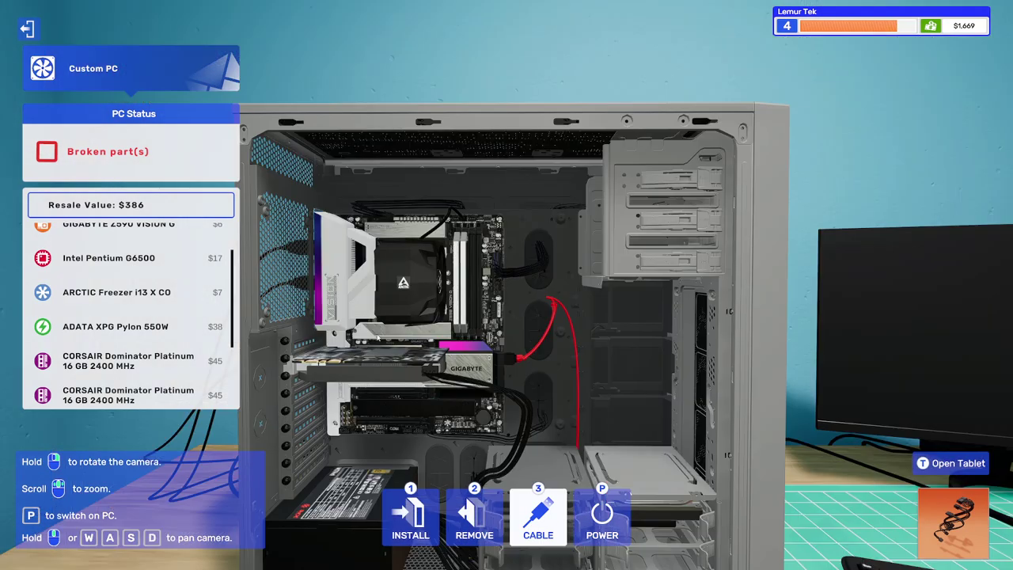
# Unplug the motherboard cable and pull out the Intel Pentium G6500, dropping resale to $362.
pyautogui.click(467, 512)
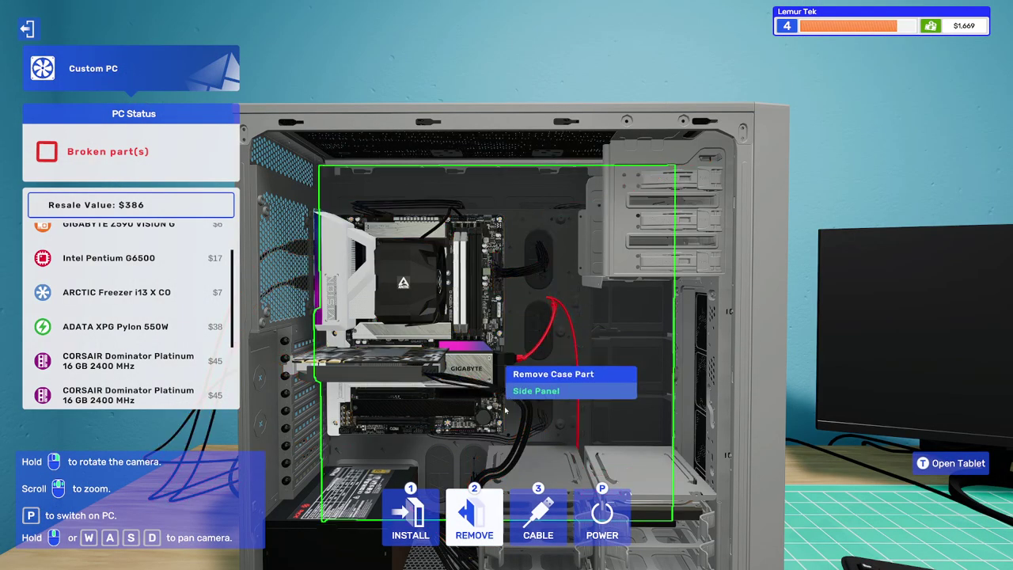
pyautogui.click(431, 231)
pyautogui.press('Escape')
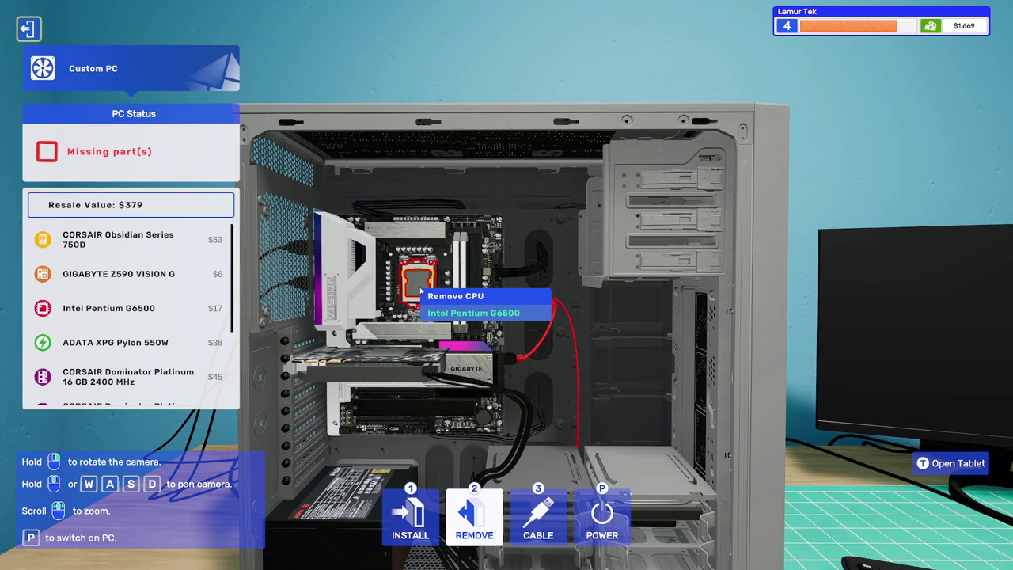
pyautogui.moveTo(417, 281)
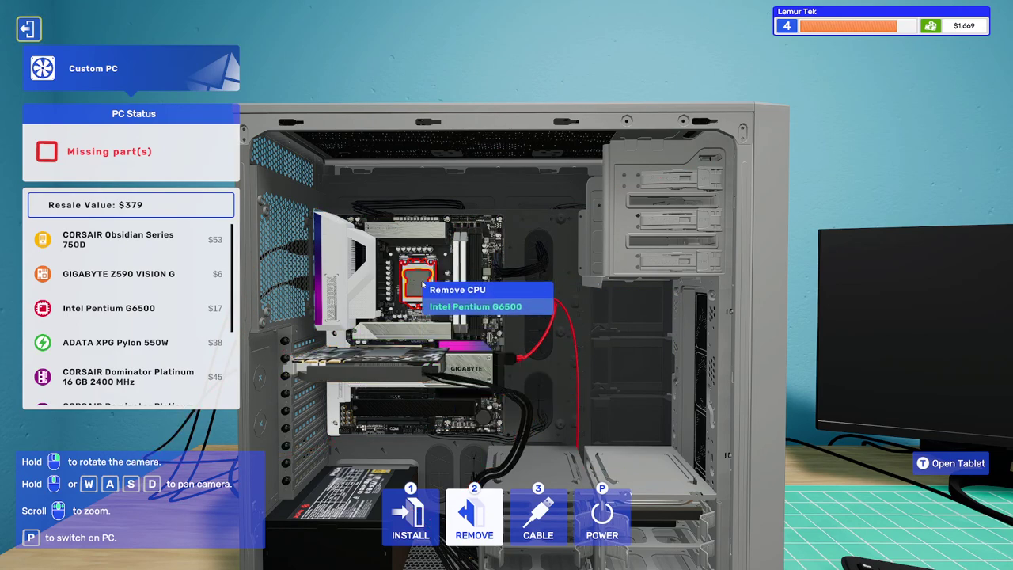
pyautogui.scroll(2, 431, 292)
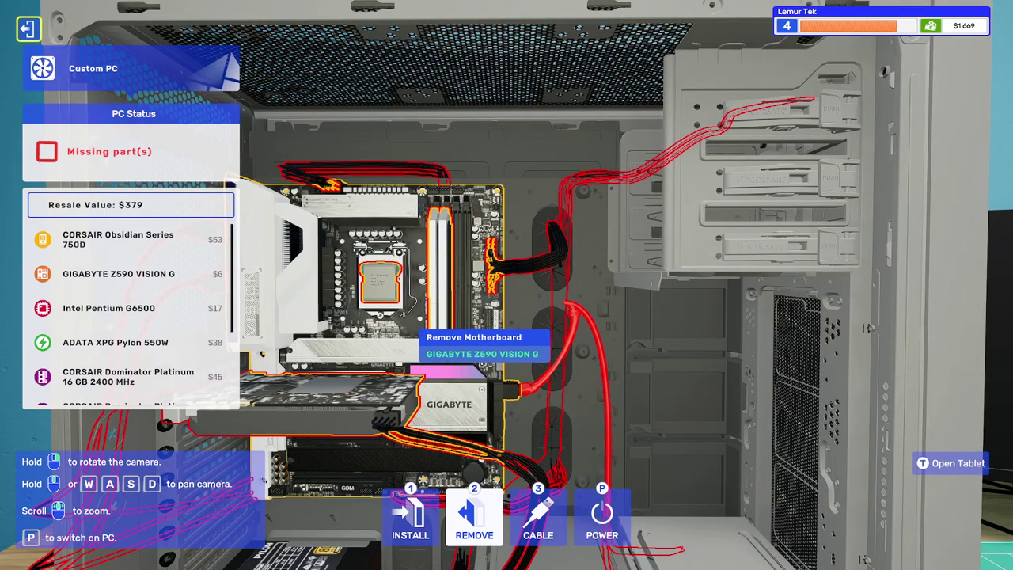
pyautogui.scroll(2, 396, 293)
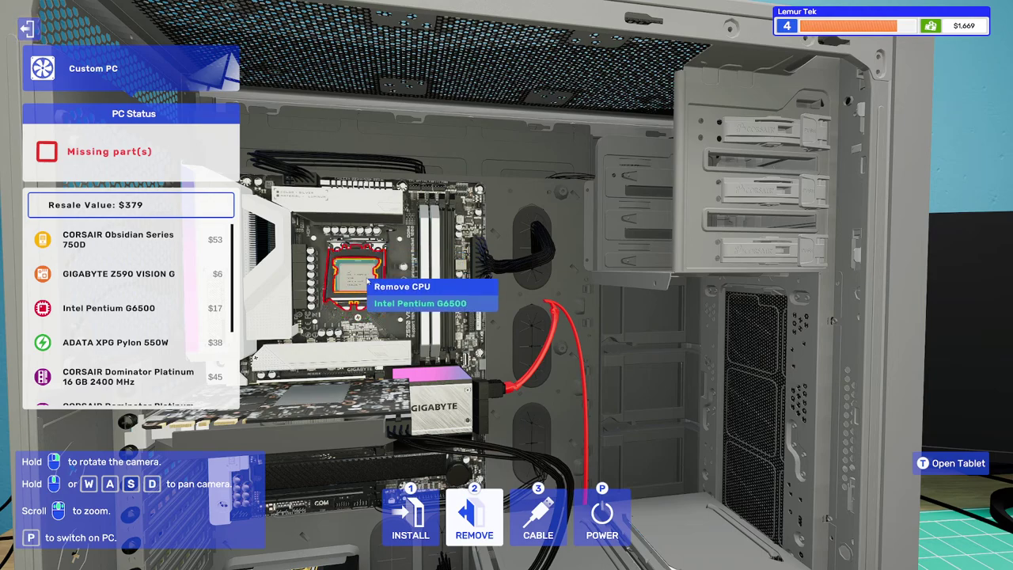
pyautogui.click(363, 286)
pyautogui.press('2')
# Open the parts inventory, sell the broken Team Group RAM stick, and close it.
pyautogui.press('Escape')
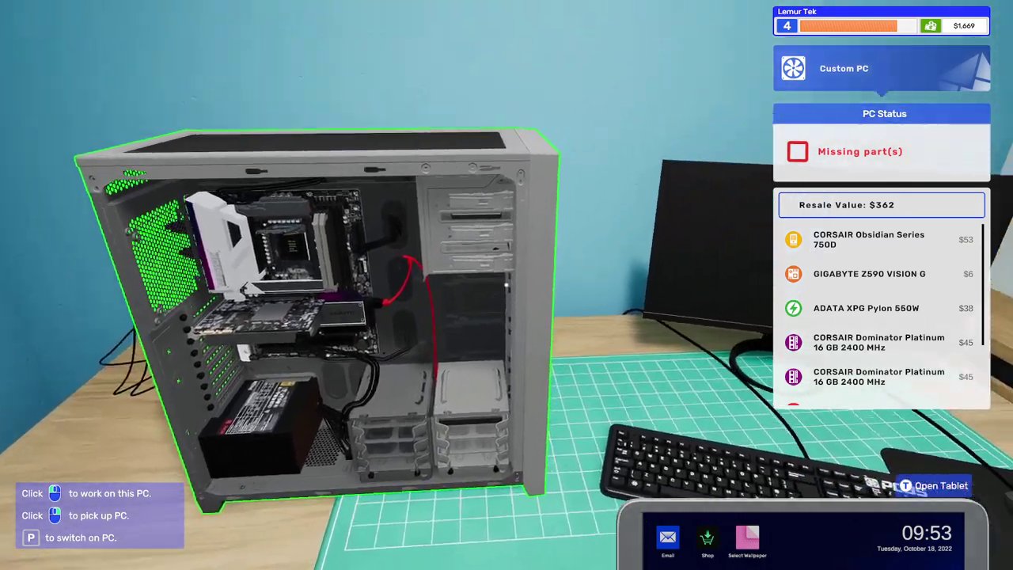
pyautogui.press('i')
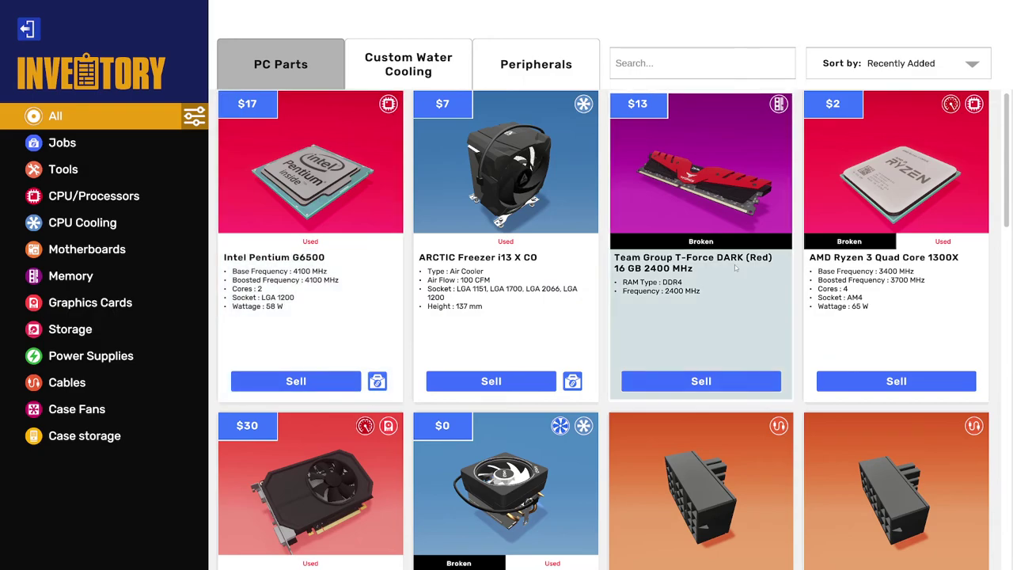
pyautogui.click(696, 389)
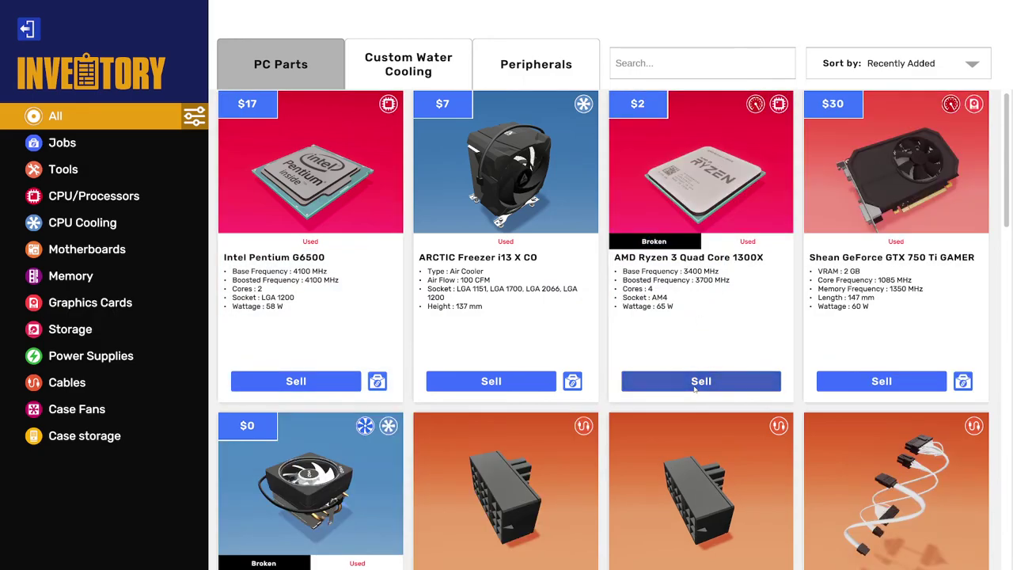
pyautogui.scroll(-2, 722, 268)
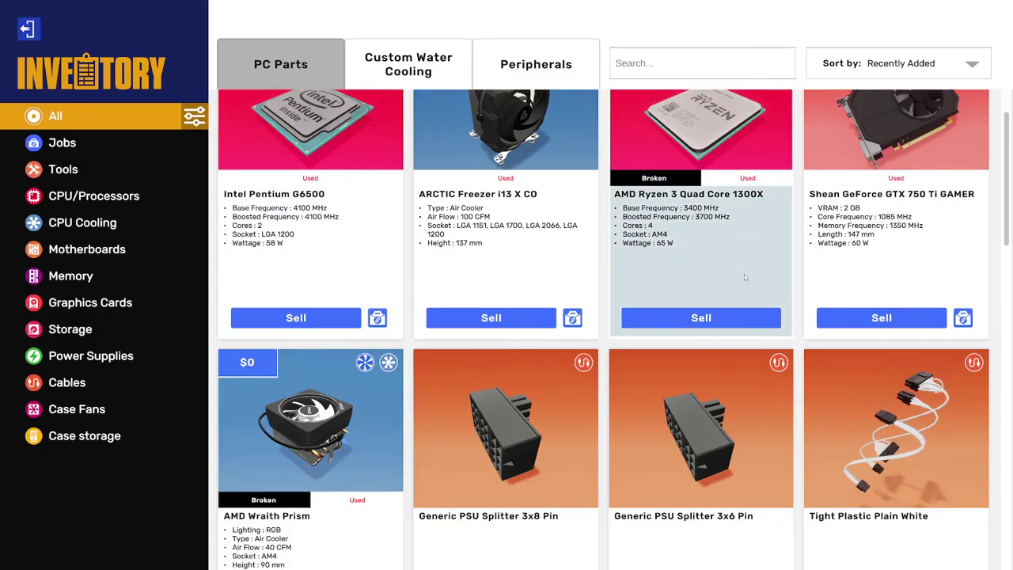
pyautogui.scroll(-2, 633, 276)
pyautogui.scroll(-2, 554, 285)
pyautogui.scroll(-1, 535, 293)
pyautogui.scroll(-1, 535, 292)
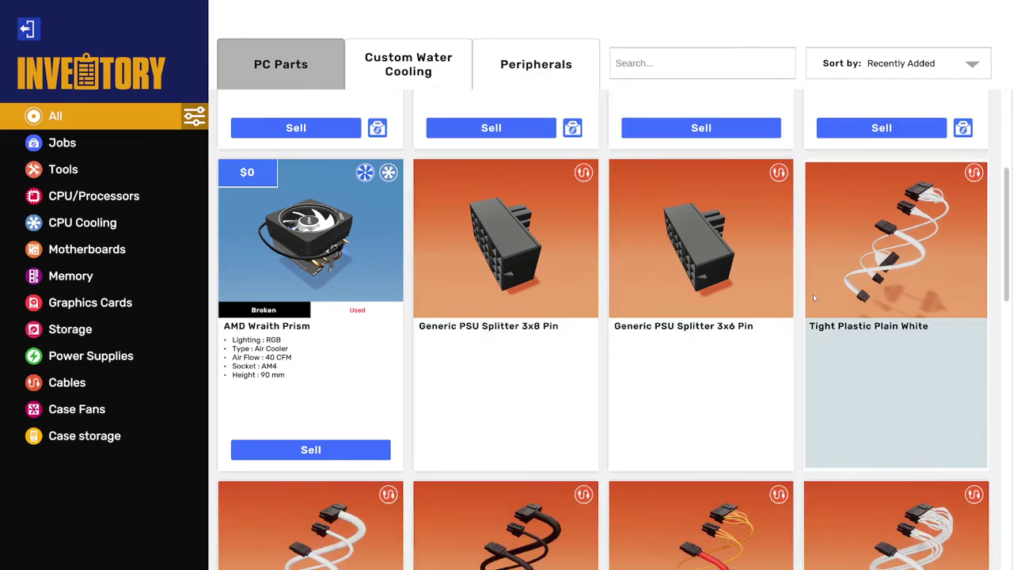
pyautogui.scroll(-3, 813, 293)
pyautogui.scroll(-3, 813, 294)
pyautogui.scroll(-2, 814, 298)
pyautogui.scroll(-2, 814, 297)
pyautogui.scroll(2, 639, 335)
pyautogui.scroll(4, 639, 335)
pyautogui.scroll(3, 639, 335)
pyautogui.scroll(1, 639, 337)
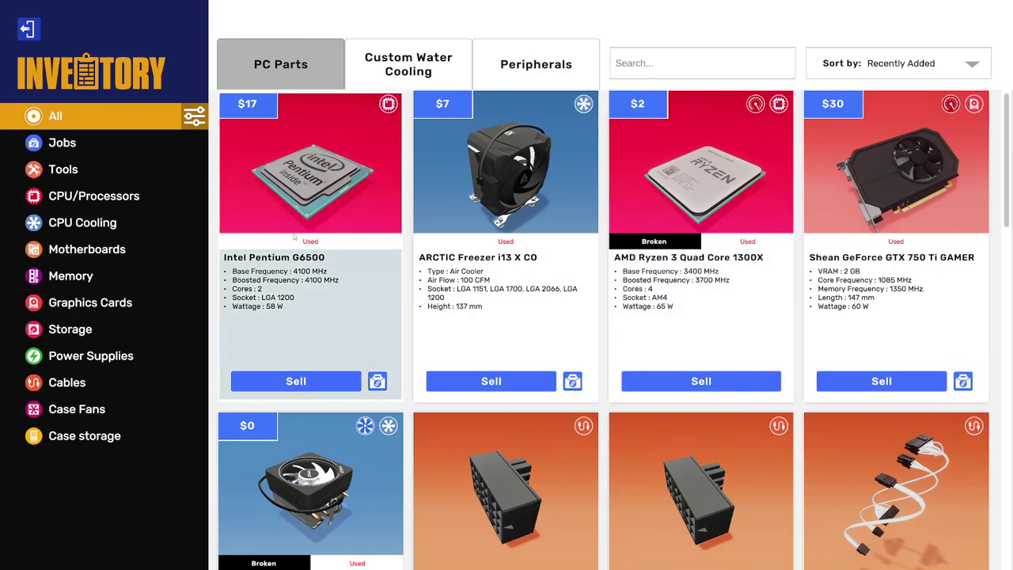
pyautogui.press('Escape')
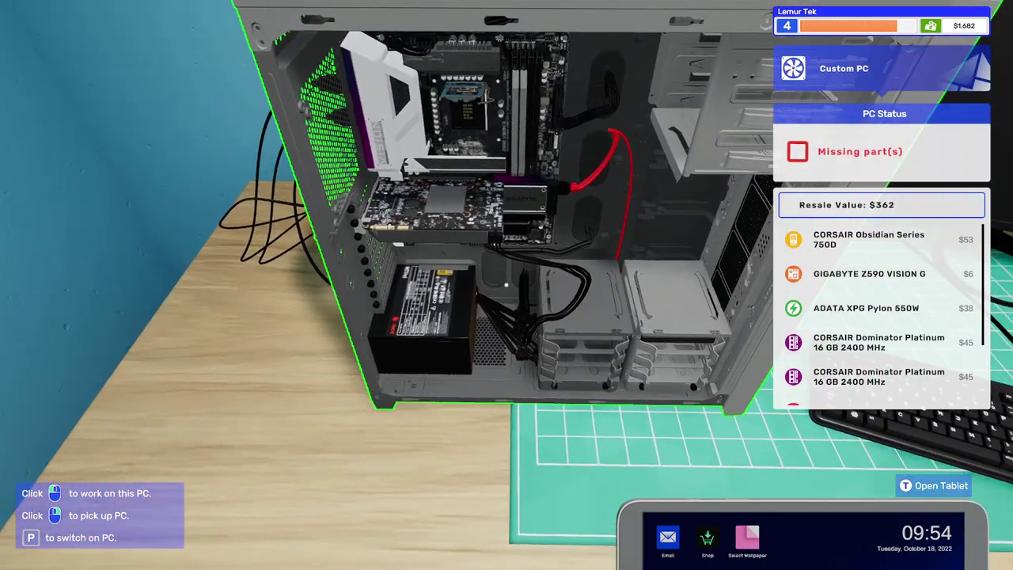
# Unplug the graphics card's power cable and pull the card out of the case.
pyautogui.click(507, 237)
pyautogui.scroll(3, 506, 316)
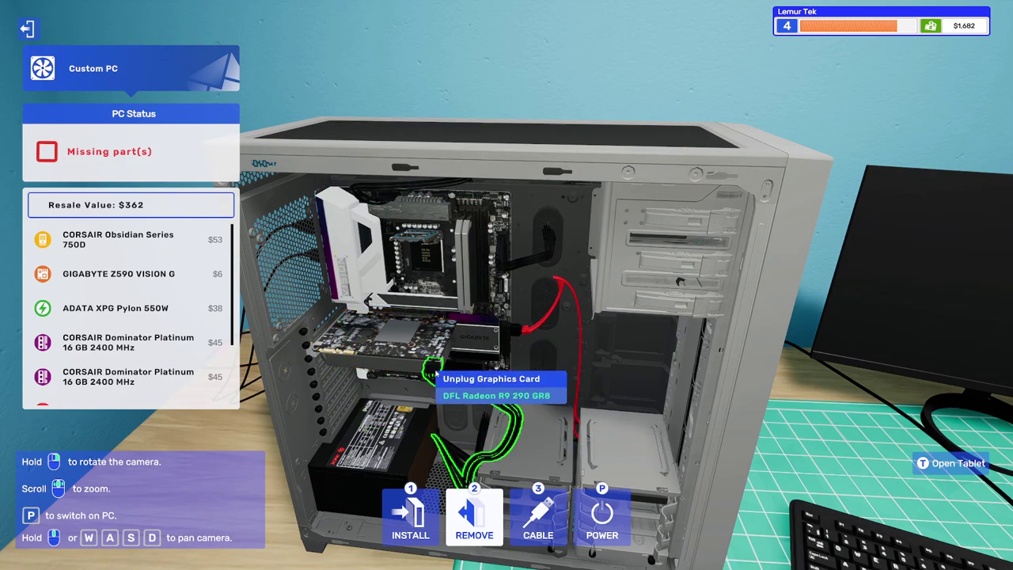
pyautogui.click(408, 419)
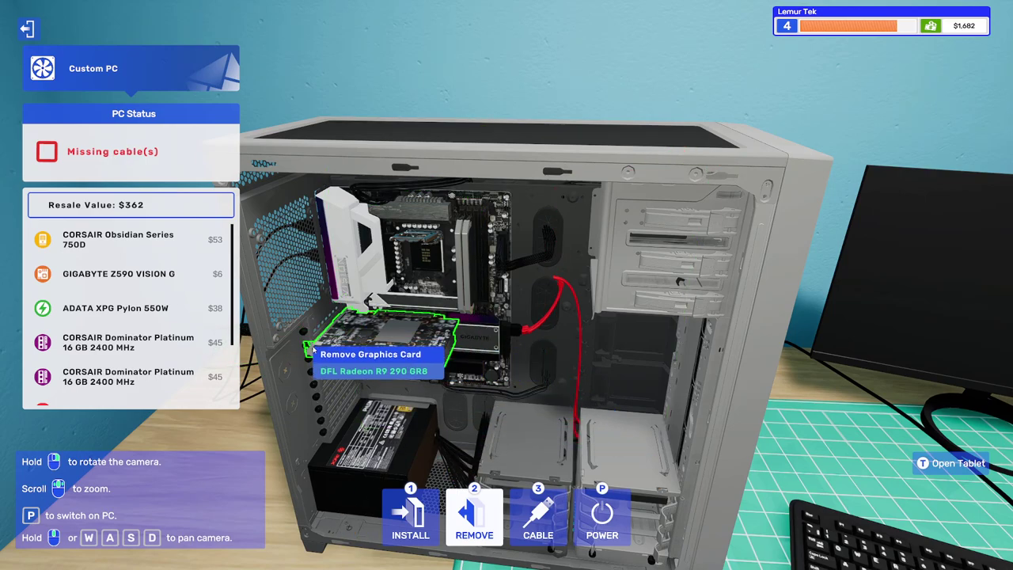
pyautogui.press('Escape')
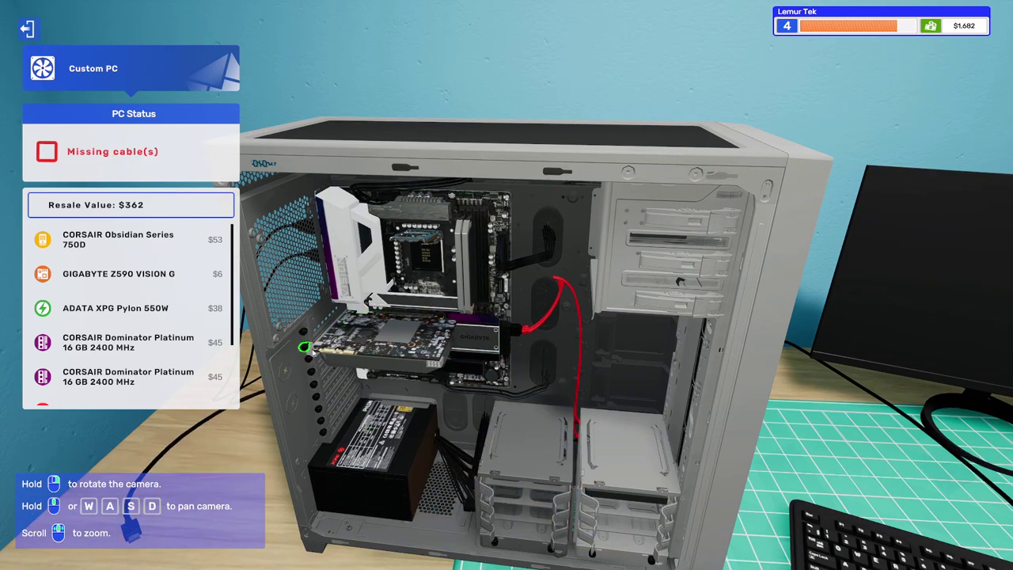
pyautogui.press('p')
pyautogui.click(474, 518)
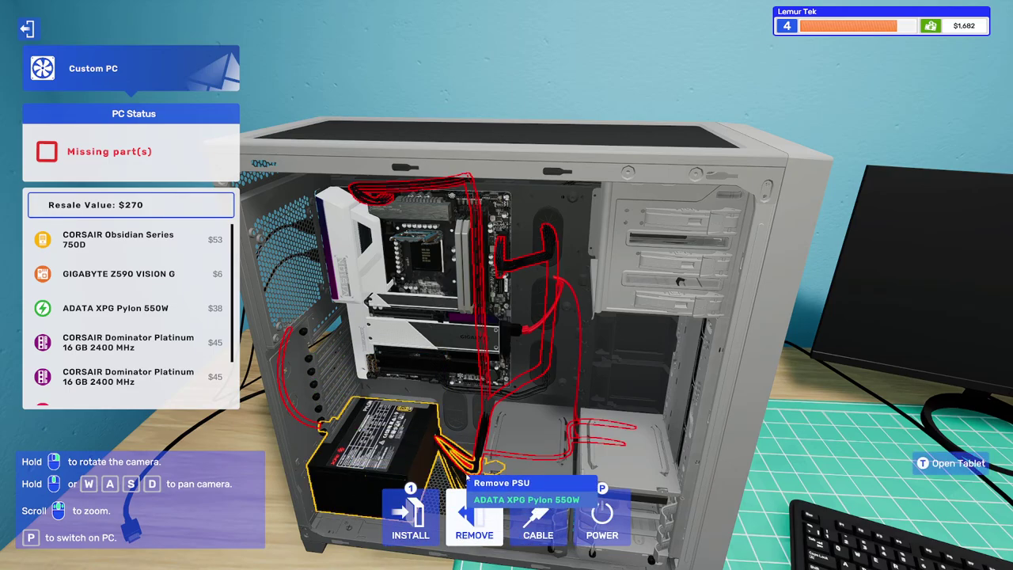
pyautogui.press('i')
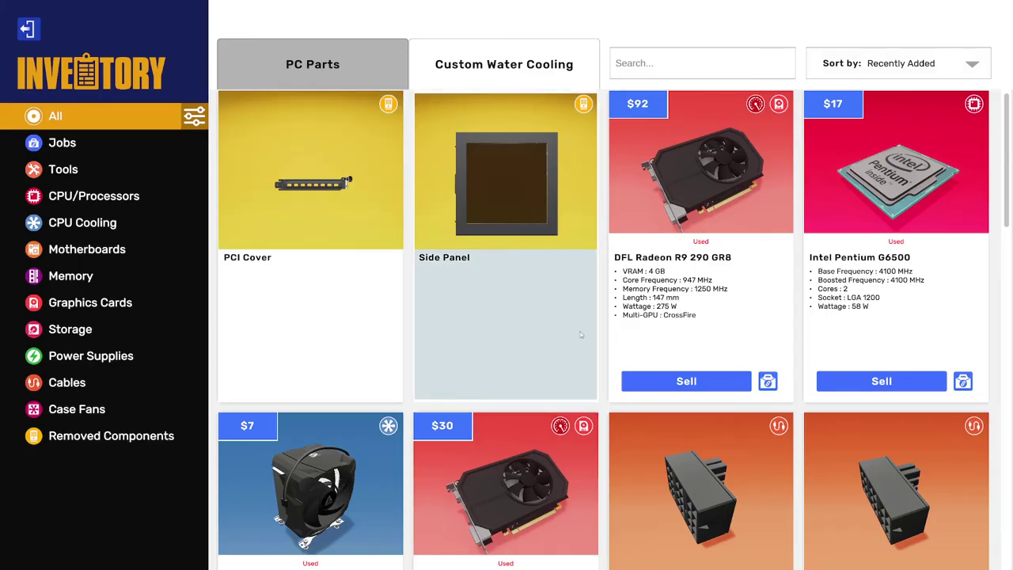
pyautogui.scroll(-1, 581, 336)
pyautogui.press('Escape')
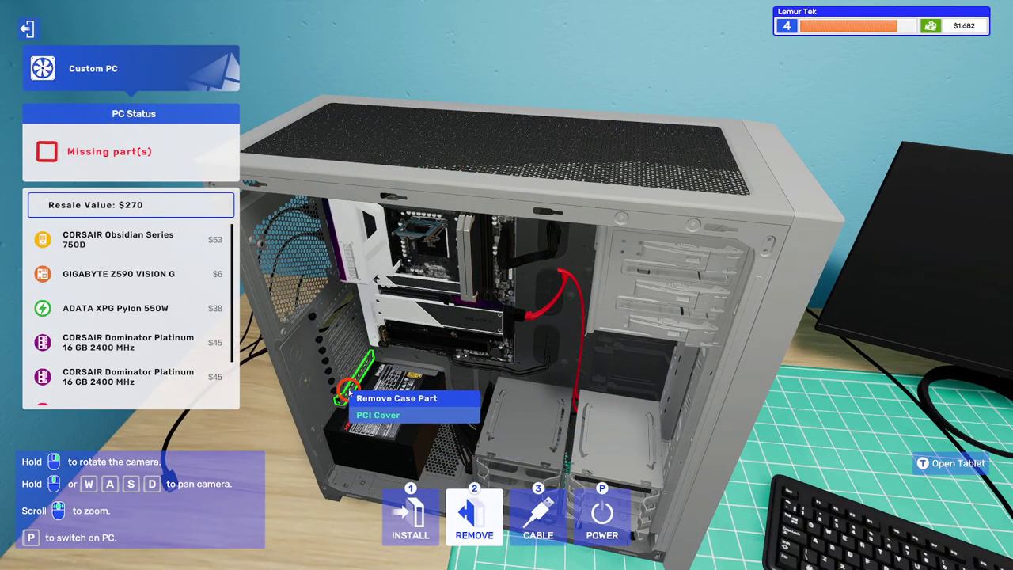
# Remove a PCI slot cover and begin pulling out the ADATA power supply.
pyautogui.click(348, 392)
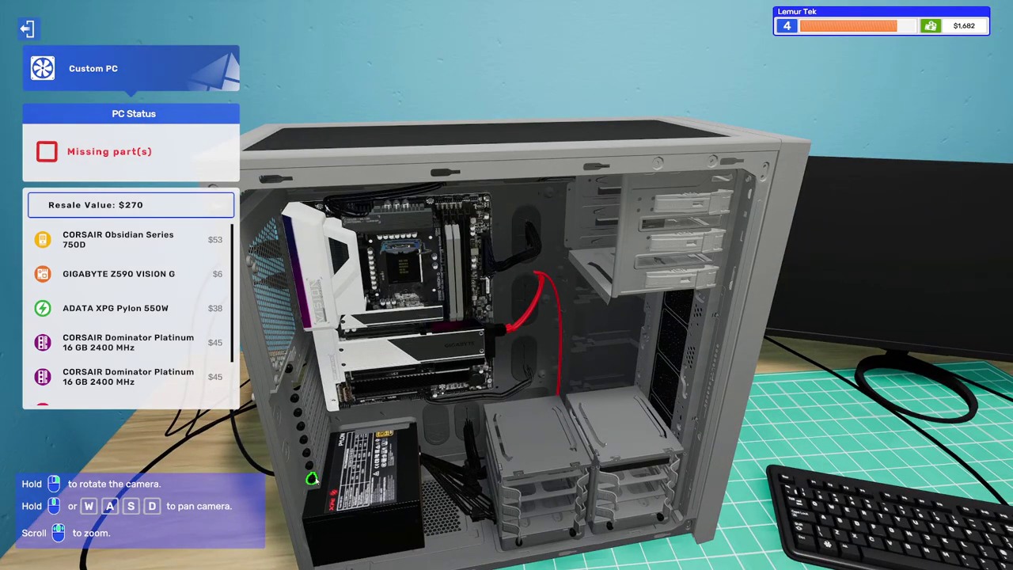
pyautogui.click(313, 480)
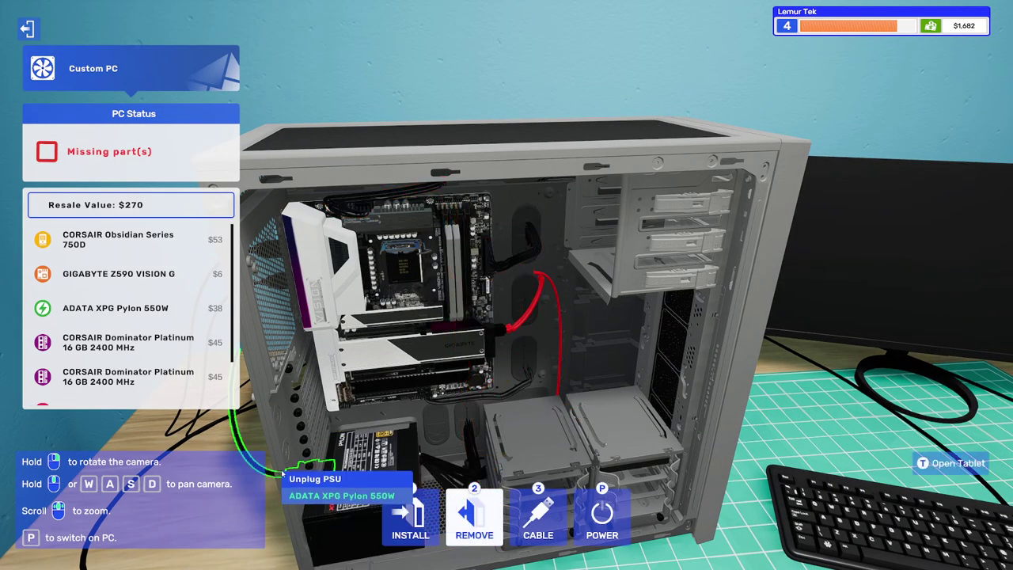
pyautogui.click(410, 519)
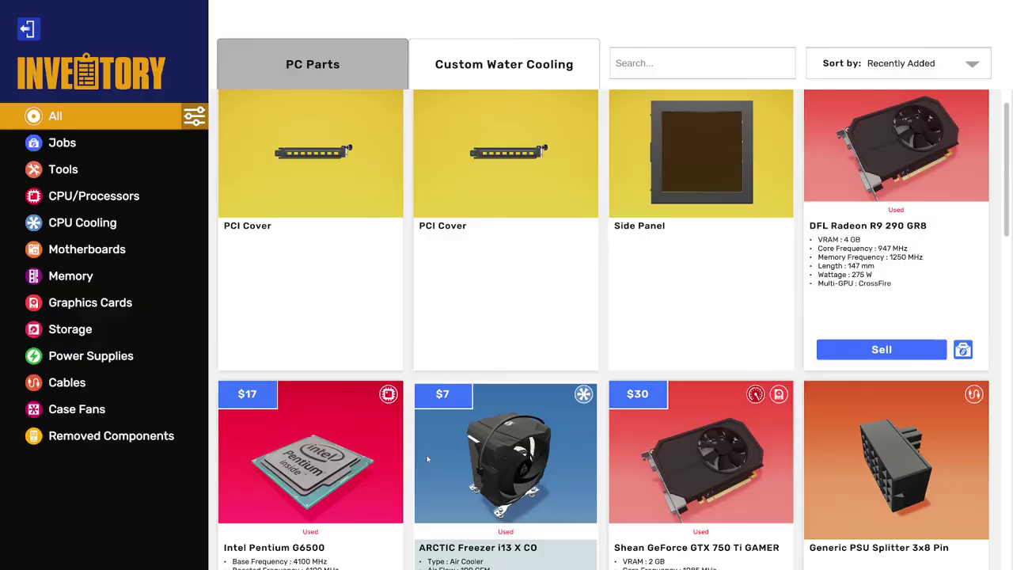
pyautogui.press('Escape')
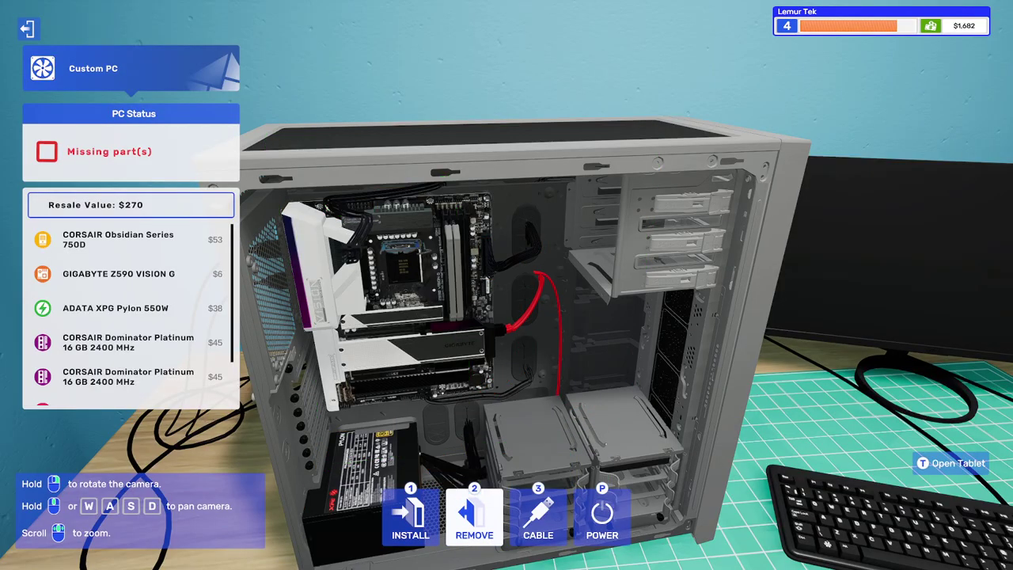
pyautogui.moveTo(506, 317); pyautogui.dragTo(475, 332)
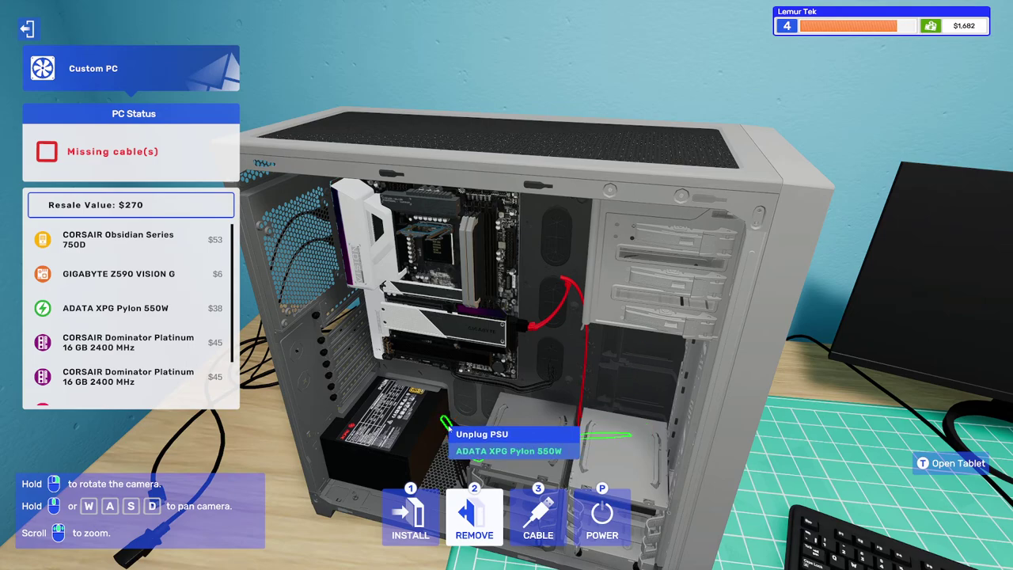
pyautogui.click(449, 427)
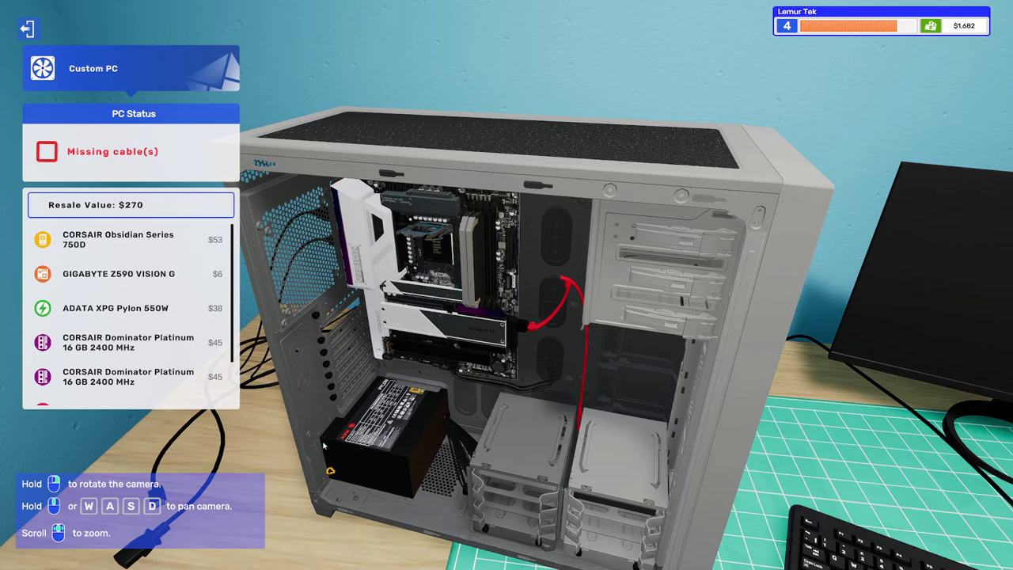
pyautogui.click(330, 473)
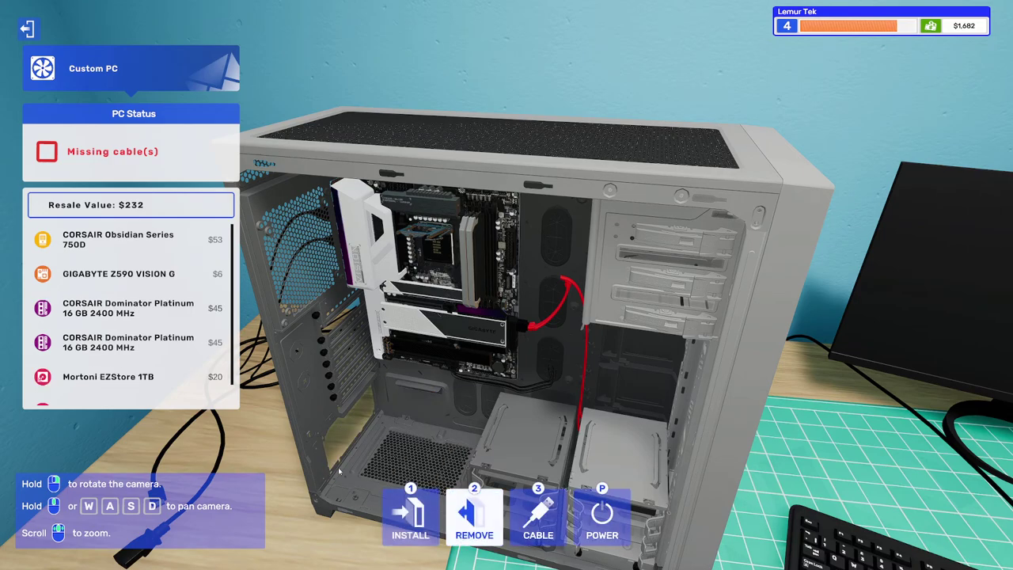
pyautogui.press('1')
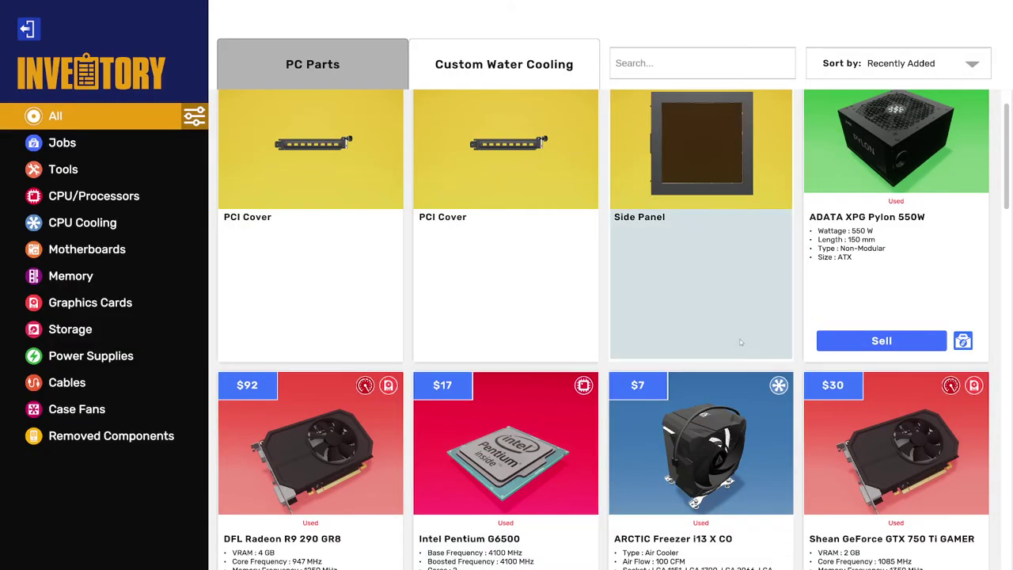
pyautogui.scroll(-1, 530, 302)
pyautogui.scroll(-2, 529, 302)
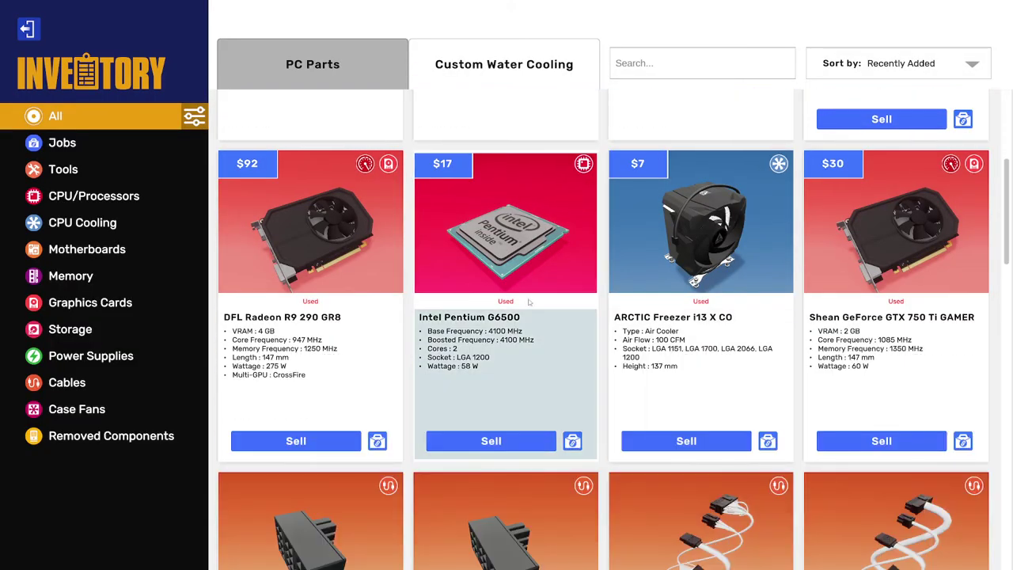
pyautogui.scroll(-1, 529, 302)
pyautogui.press('Escape')
pyautogui.rightClick(530, 303)
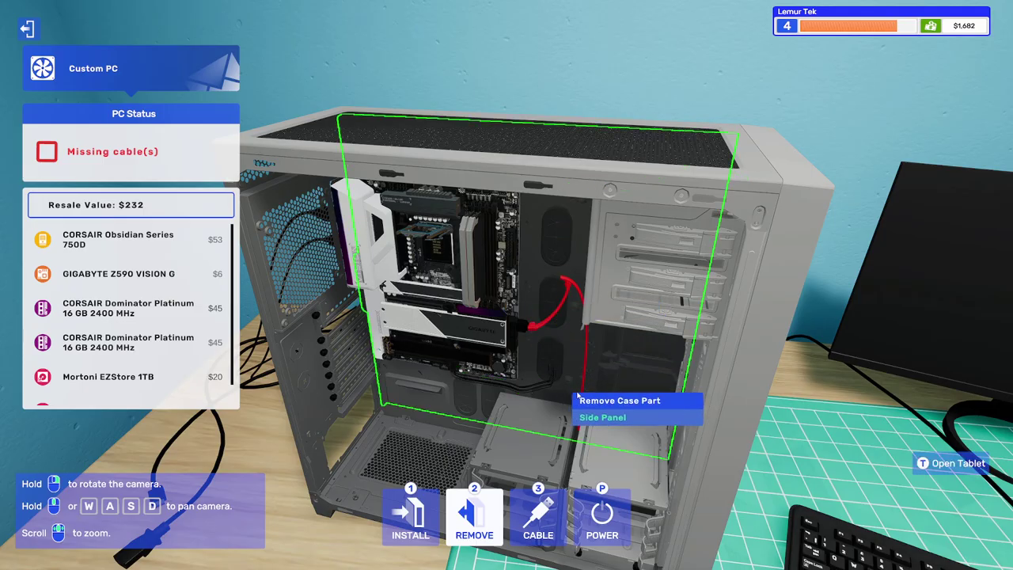
pyautogui.moveTo(530, 317)
pyautogui.mouseDown()
pyautogui.moveTo(474, 317)
pyautogui.moveTo(474, 301)
pyautogui.mouseUp()
pyautogui.press('2')
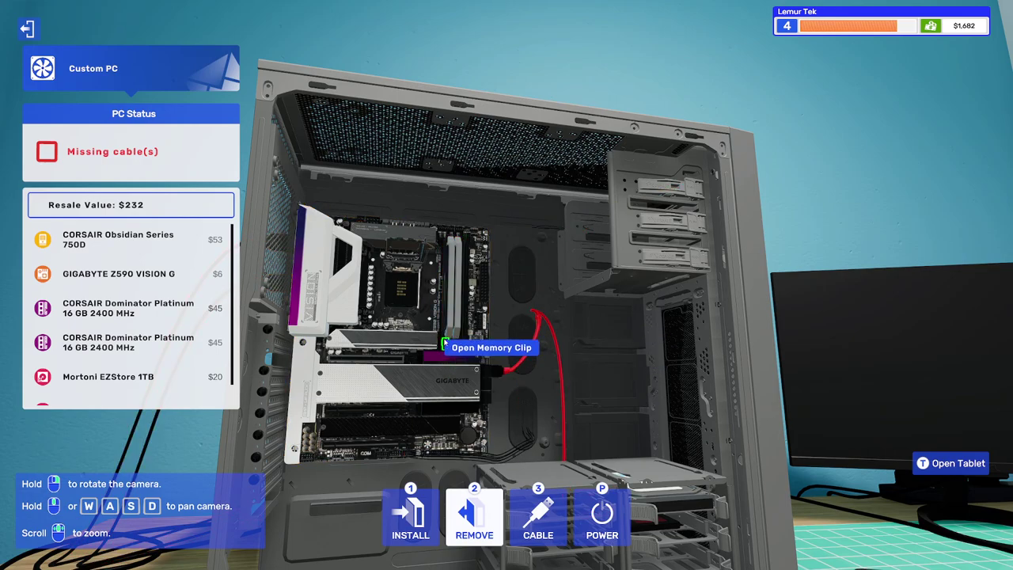
# Release the clips, remove both CORSAIR Dominator Platinum RAM sticks, and check the inventory.
pyautogui.click(455, 237)
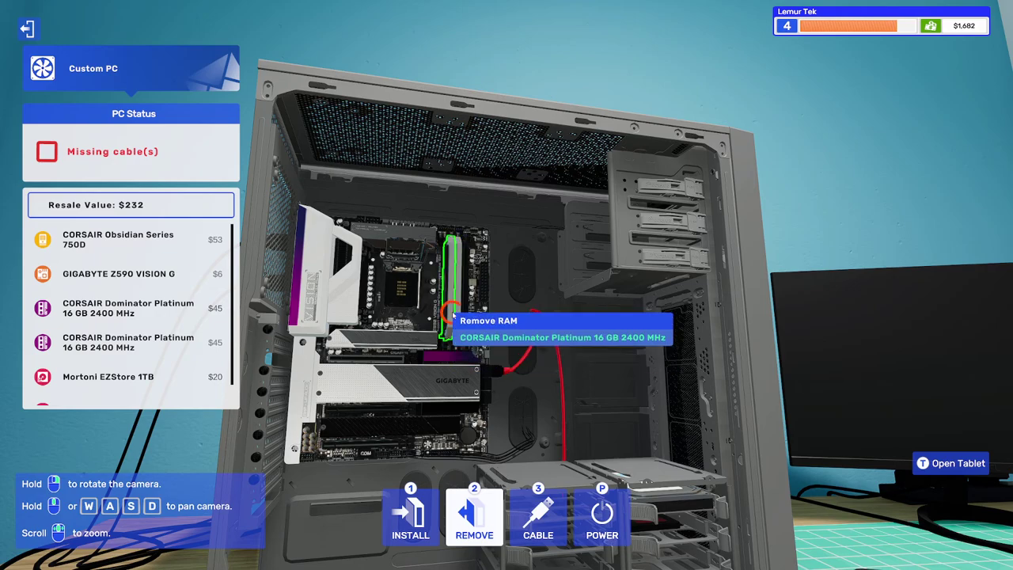
pyautogui.click(457, 316)
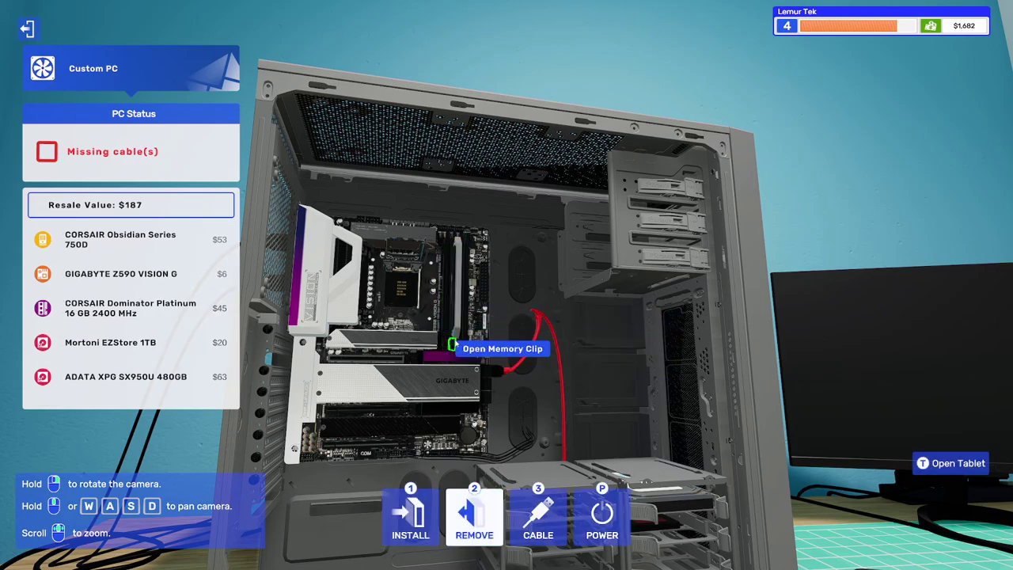
pyautogui.click(457, 332)
pyautogui.click(457, 316)
pyautogui.press('1')
pyautogui.press('i')
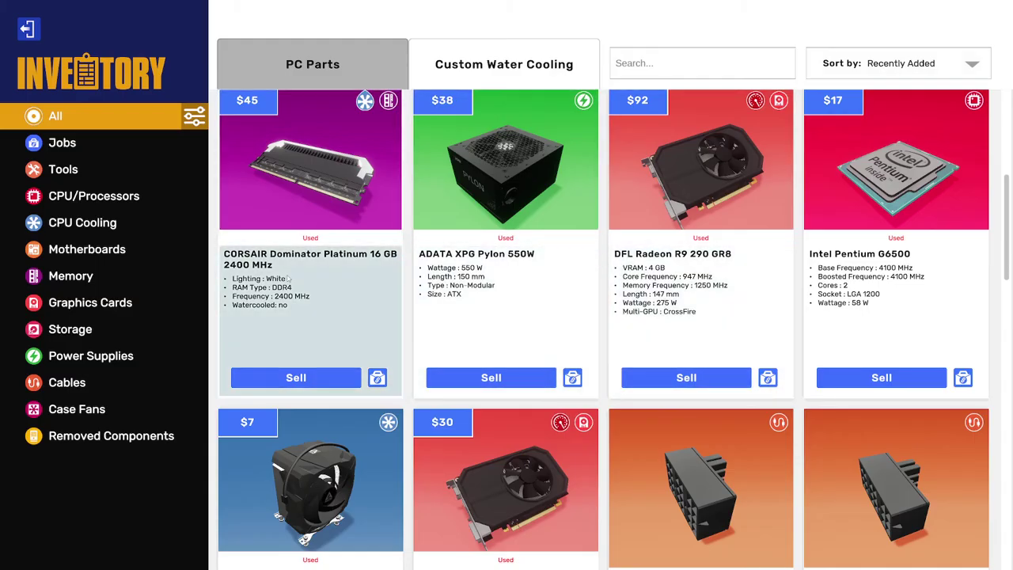
pyautogui.scroll(-2, 491, 287)
pyautogui.scroll(-2, 491, 286)
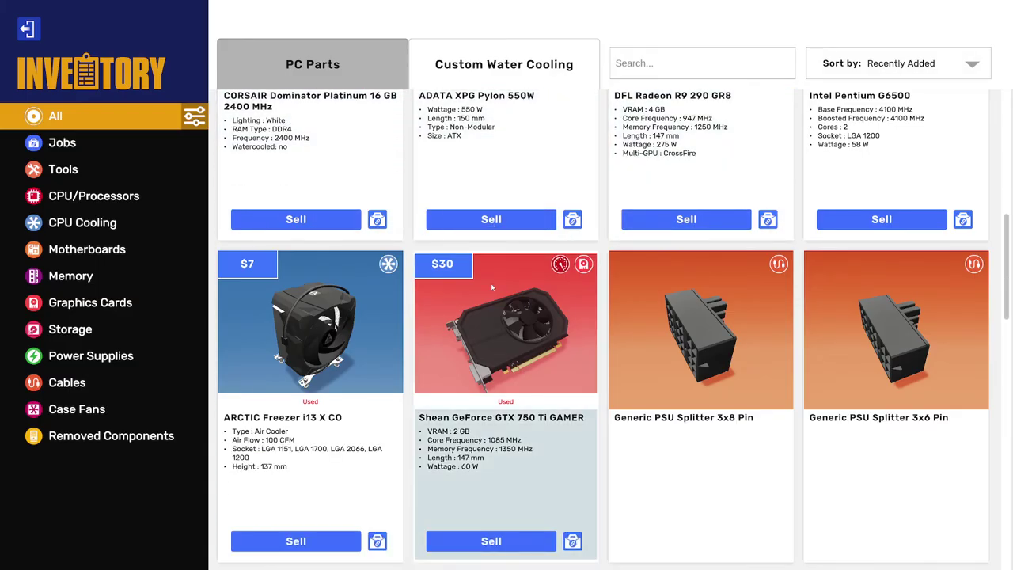
pyautogui.scroll(-1, 491, 287)
pyautogui.scroll(3, 491, 287)
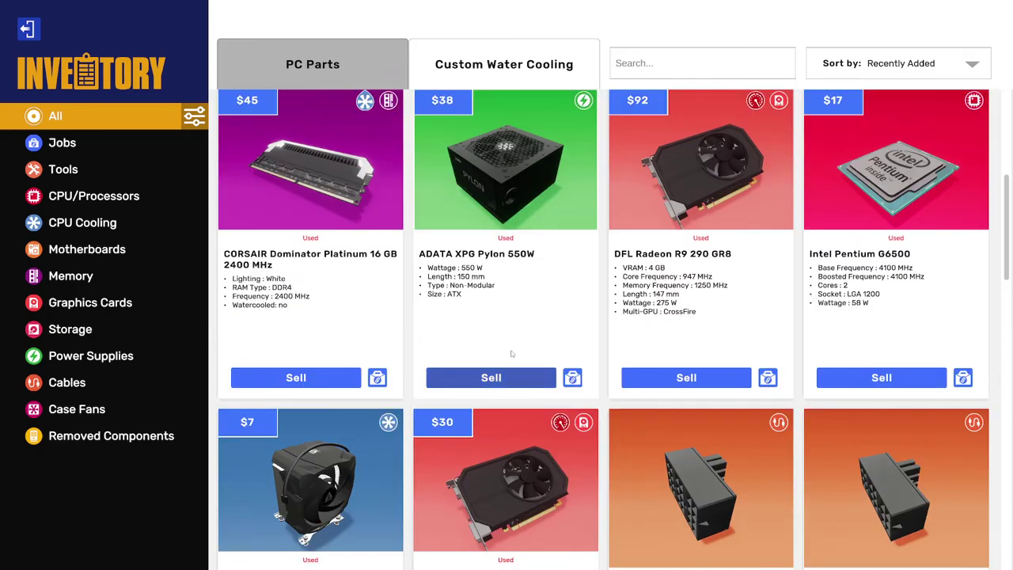
# Close the inventory and shut the extended drive bay tray.
pyautogui.press('Escape')
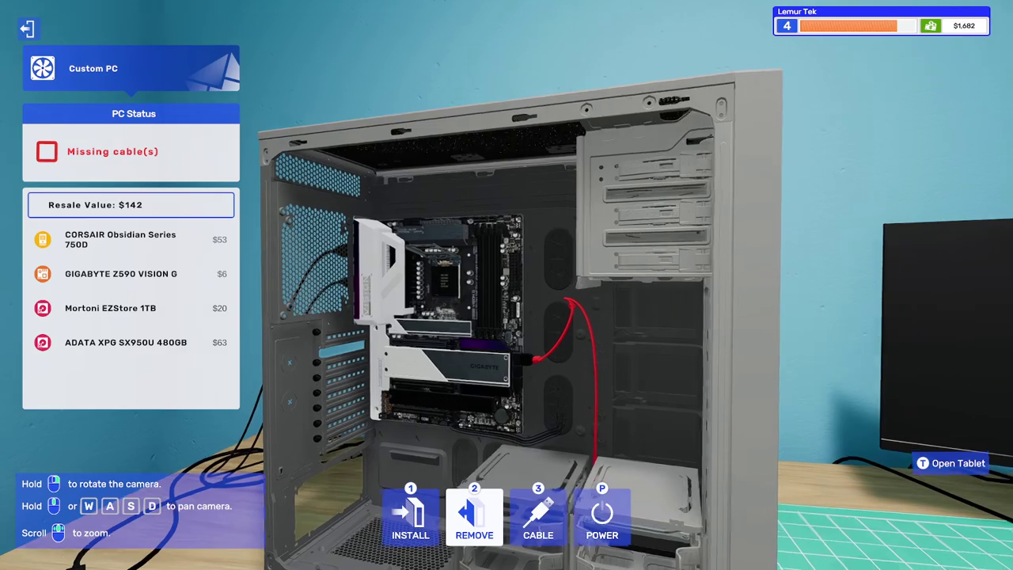
pyautogui.moveTo(506, 285); pyautogui.dragTo(411, 349)
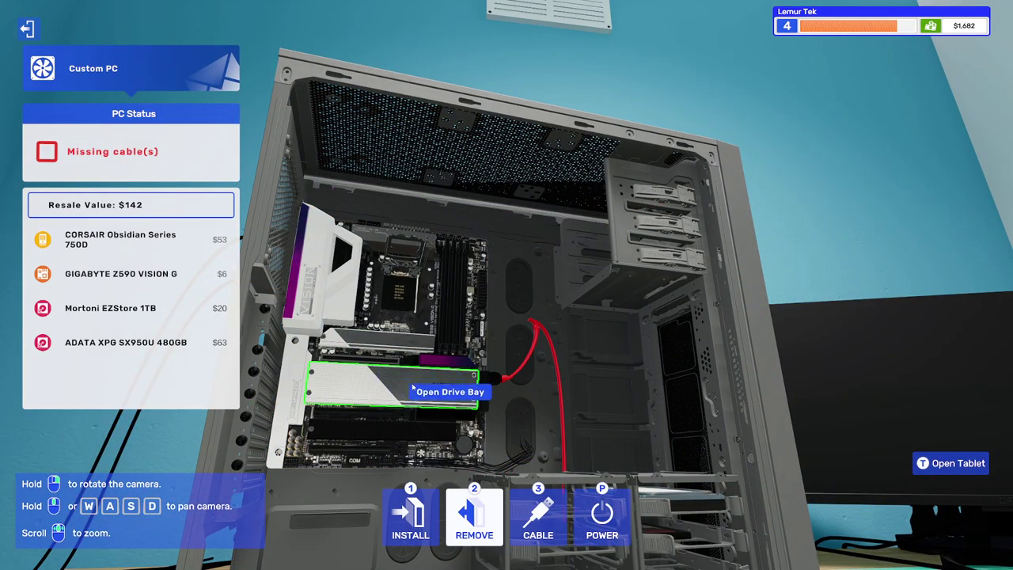
pyautogui.moveTo(432, 472); pyautogui.dragTo(507, 411)
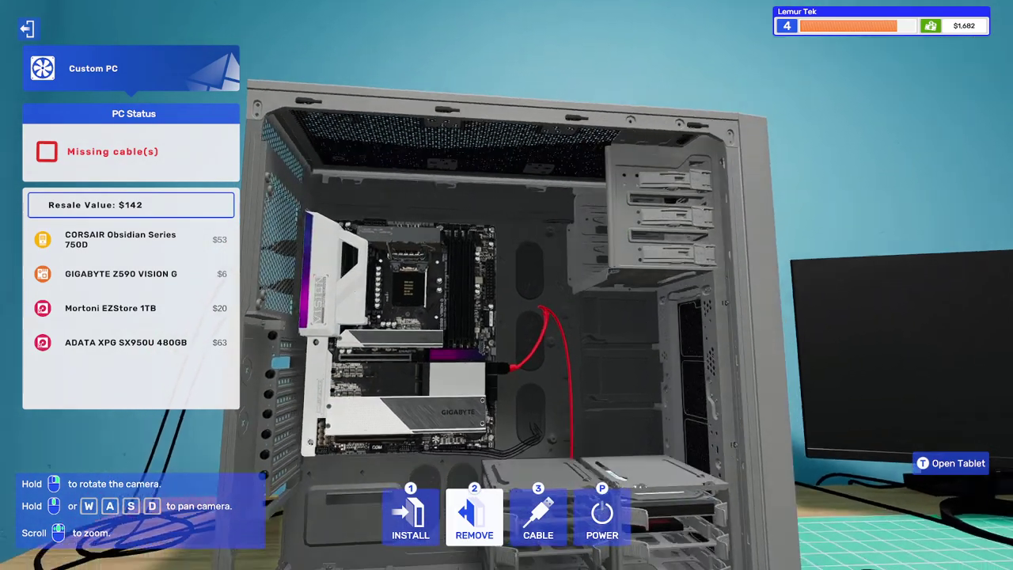
pyautogui.click(428, 395)
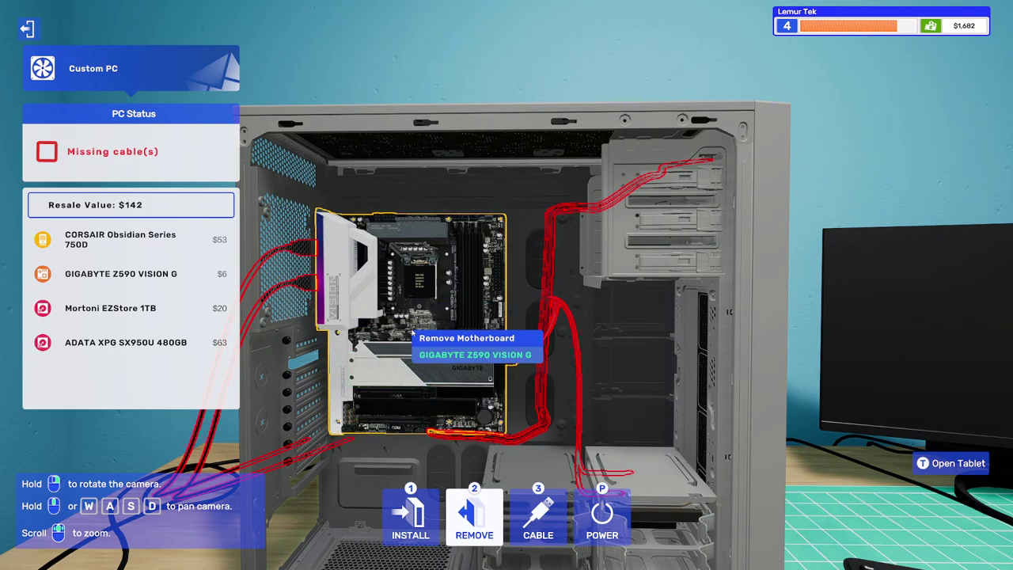
pyautogui.scroll(-3, 345, 281)
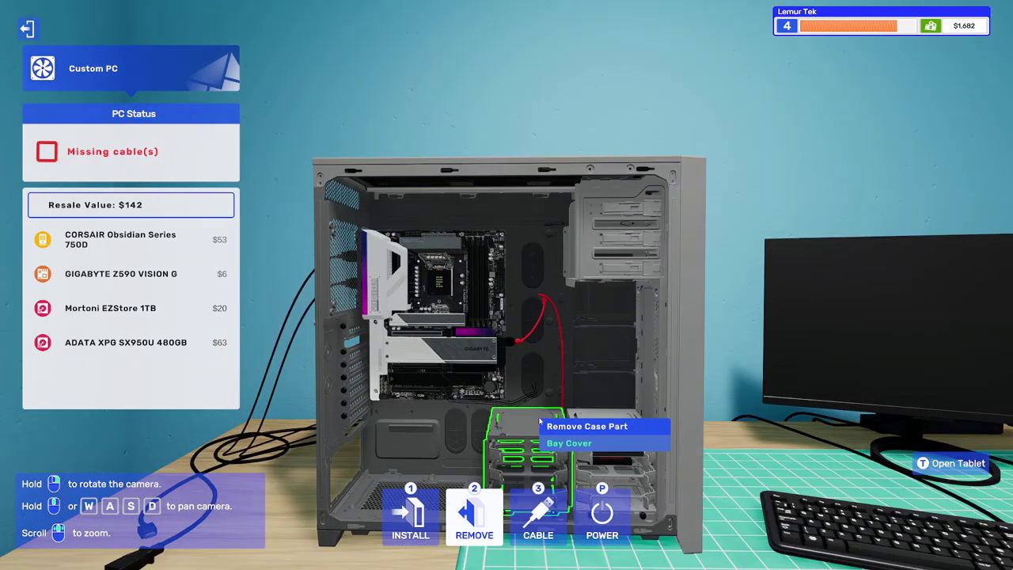
pyautogui.moveTo(554, 427)
pyautogui.mouseDown()
pyautogui.moveTo(700, 497)
pyautogui.moveTo(654, 524)
pyautogui.moveTo(663, 481)
pyautogui.mouseUp()
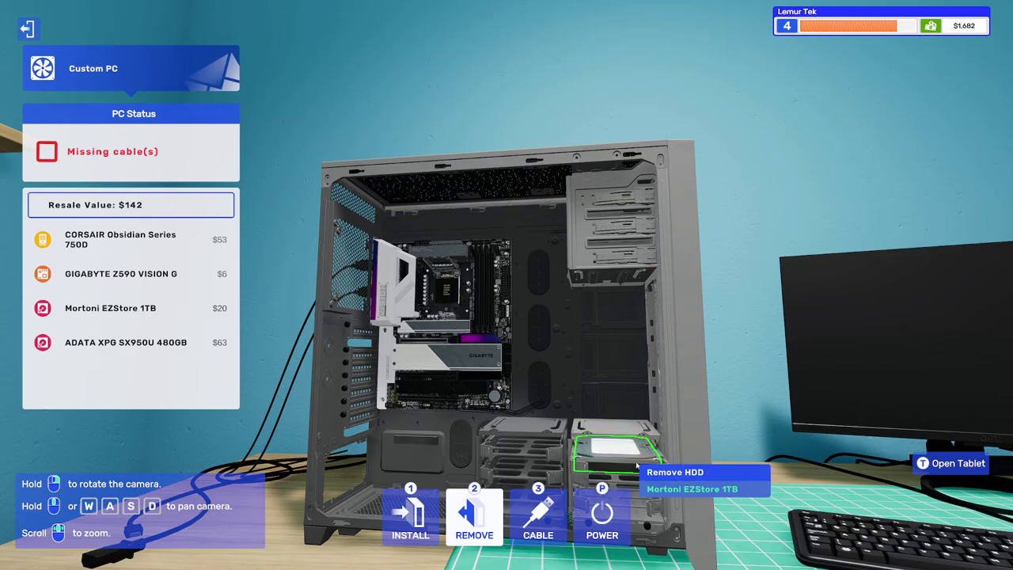
# Switch to install mode, check the inventory, and face the case interior.
pyautogui.press('1')
pyautogui.click(602, 455)
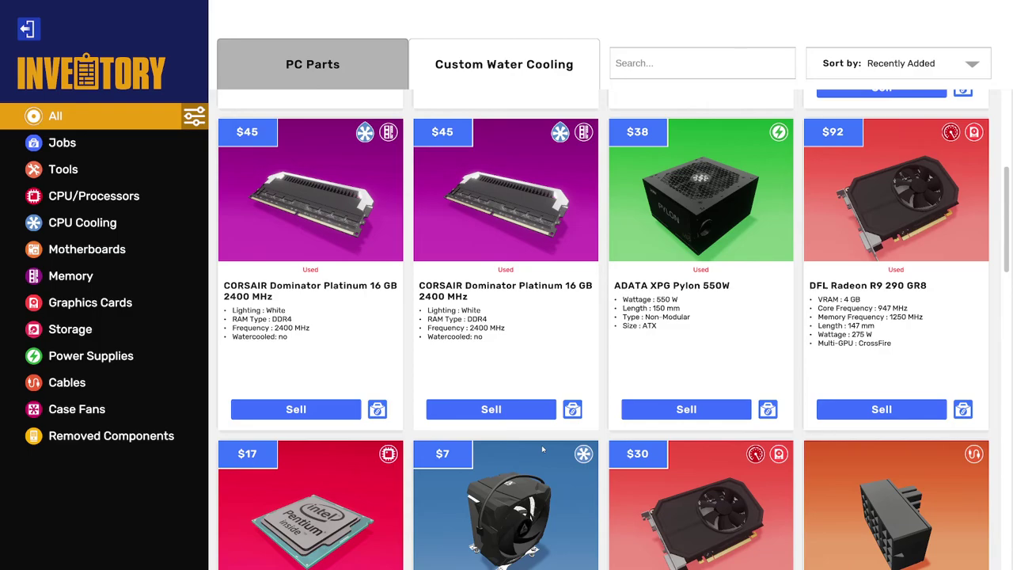
pyautogui.scroll(-3, 324, 356)
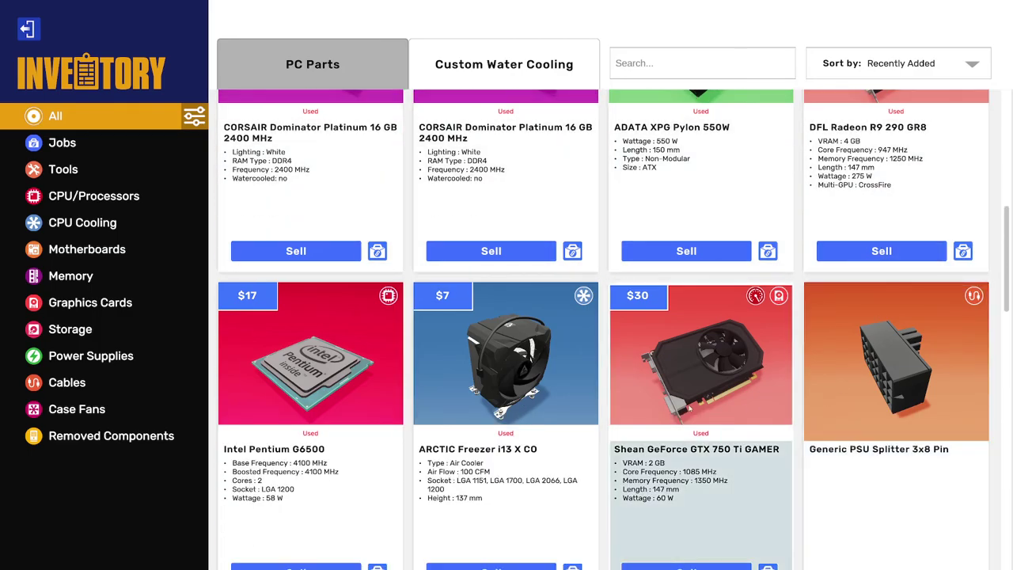
pyautogui.scroll(-2, 372, 401)
pyautogui.scroll(3, 793, 364)
pyautogui.press('Escape')
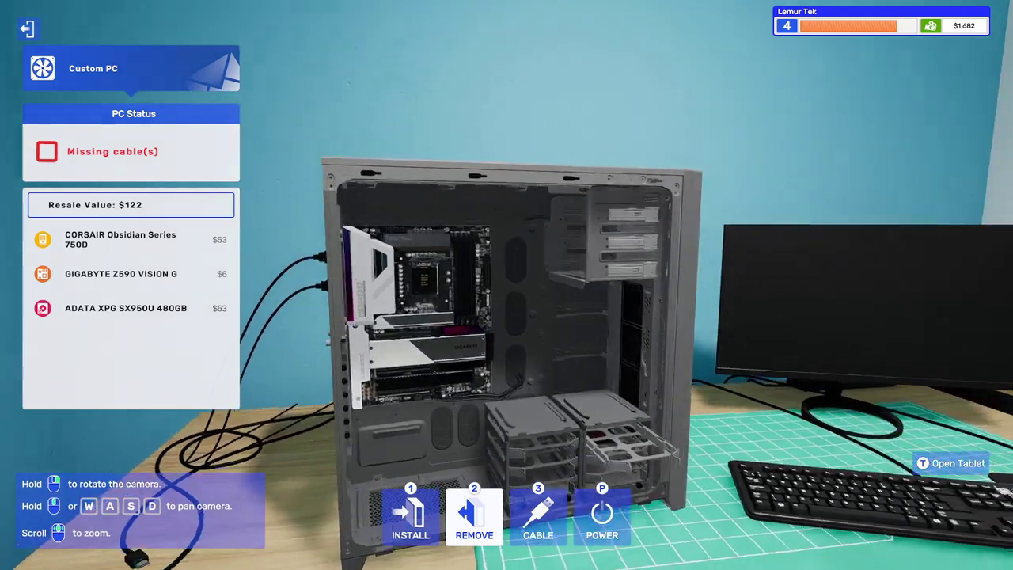
pyautogui.moveTo(885, 406)
pyautogui.mouseDown()
pyautogui.moveTo(554, 316)
pyautogui.moveTo(438, 303)
pyautogui.mouseUp()
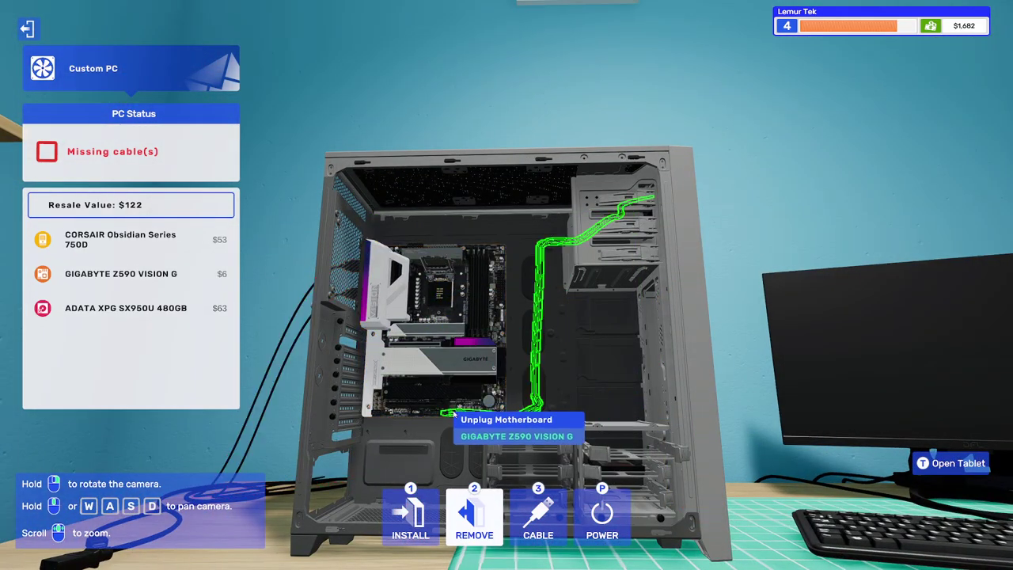
# Unplug the motherboard cables, unscrew the board and lift it out of the case.
pyautogui.click(474, 379)
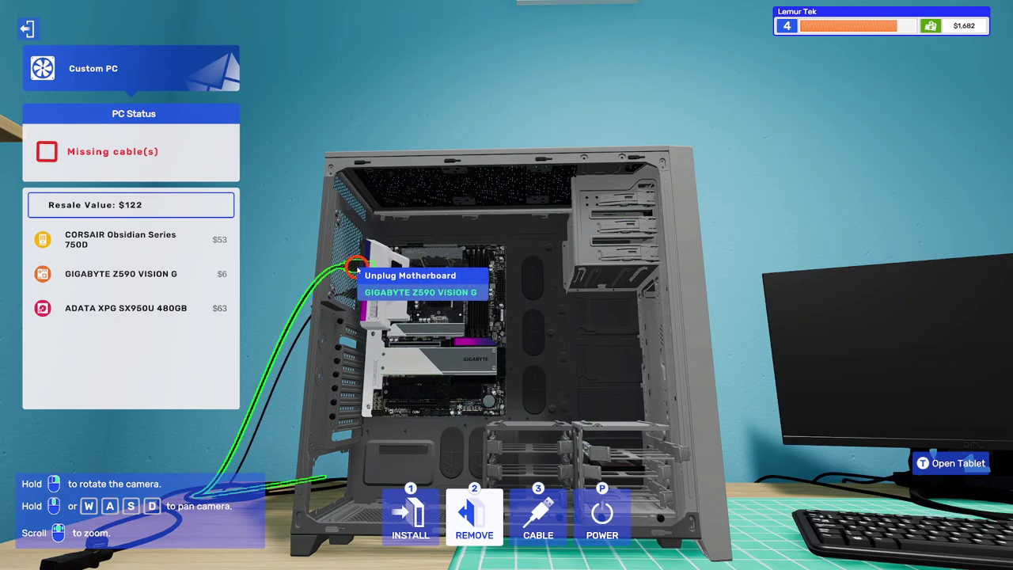
pyautogui.click(396, 348)
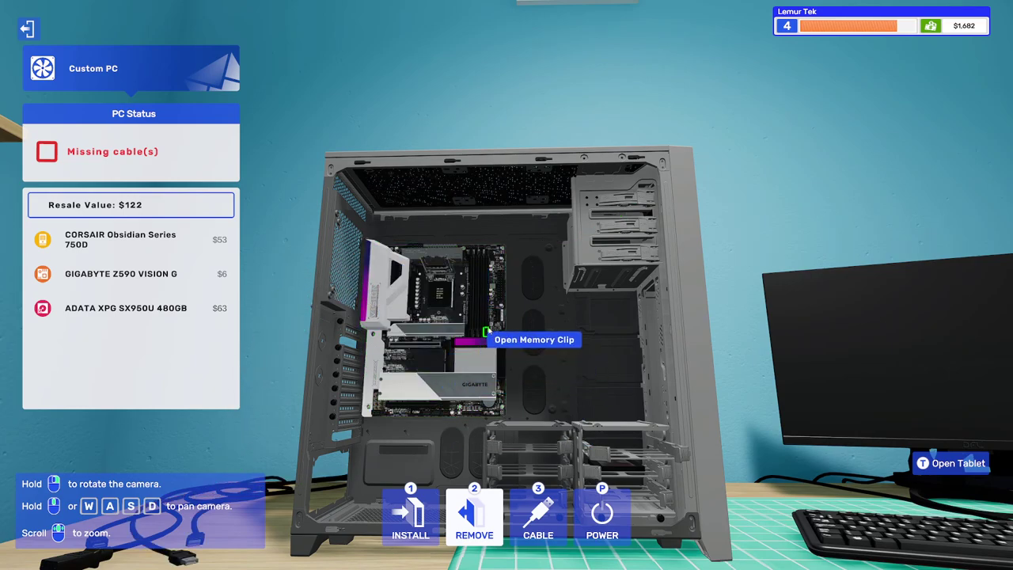
pyautogui.click(486, 330)
pyautogui.click(504, 335)
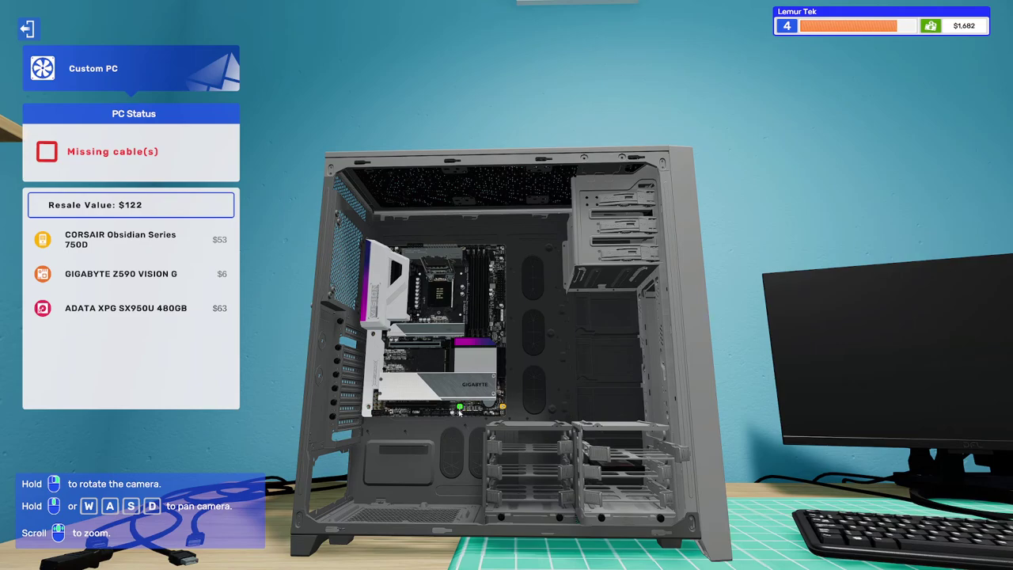
pyautogui.click(504, 408)
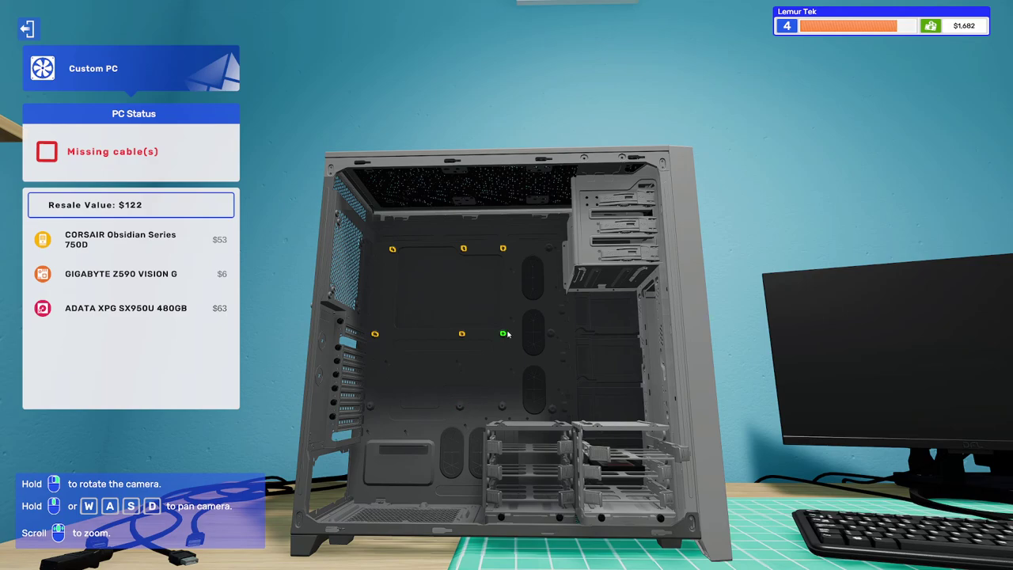
pyautogui.scroll(5, 507, 336)
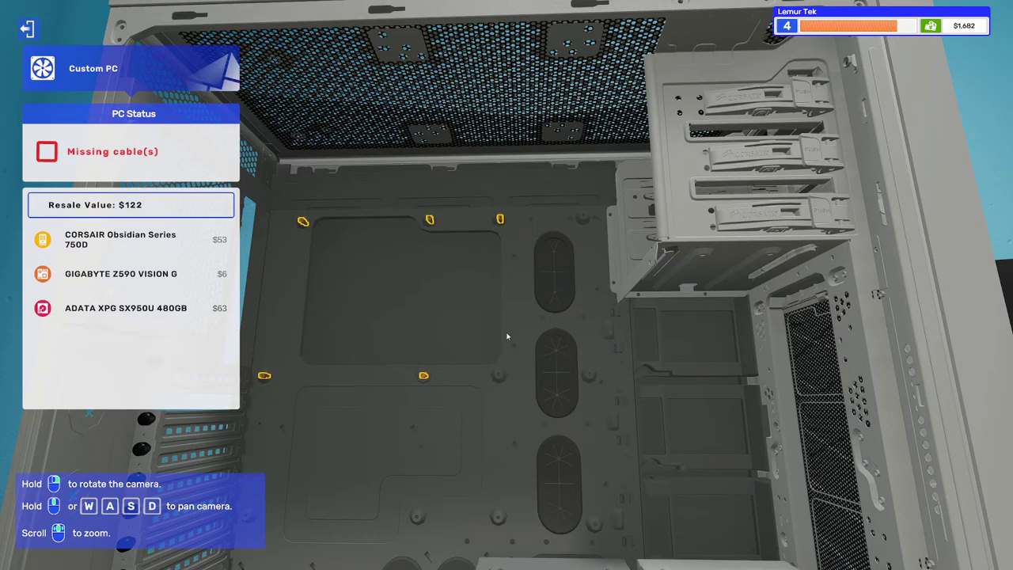
# Remove the five standoffs from the motherboard tray and open the inventory.
pyautogui.click(425, 376)
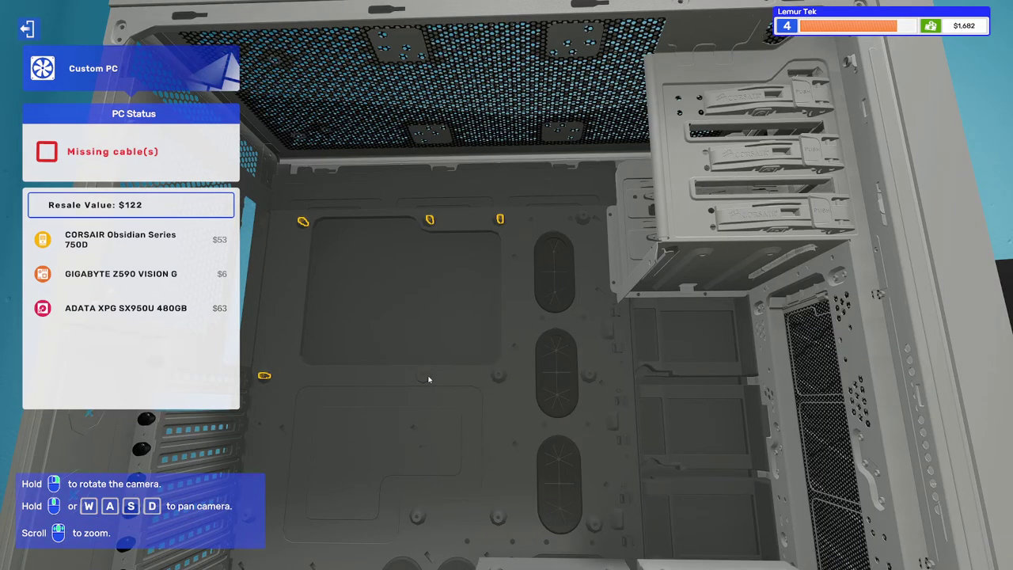
pyautogui.click(262, 375)
pyautogui.click(303, 221)
pyautogui.click(430, 220)
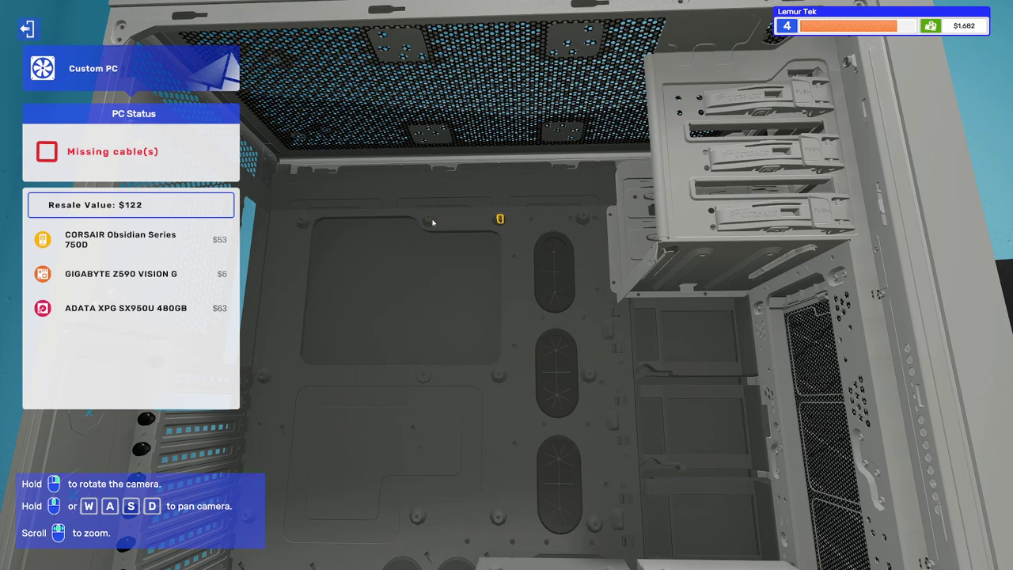
pyautogui.click(492, 224)
pyautogui.click(522, 245)
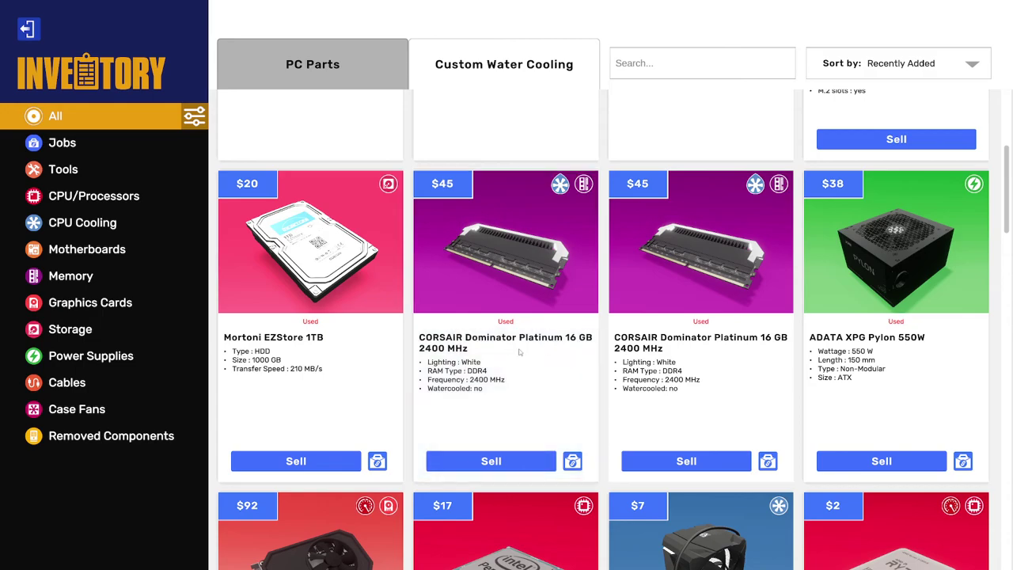
pyautogui.scroll(-3, 520, 352)
pyautogui.scroll(-3, 520, 352)
pyautogui.scroll(-2, 520, 352)
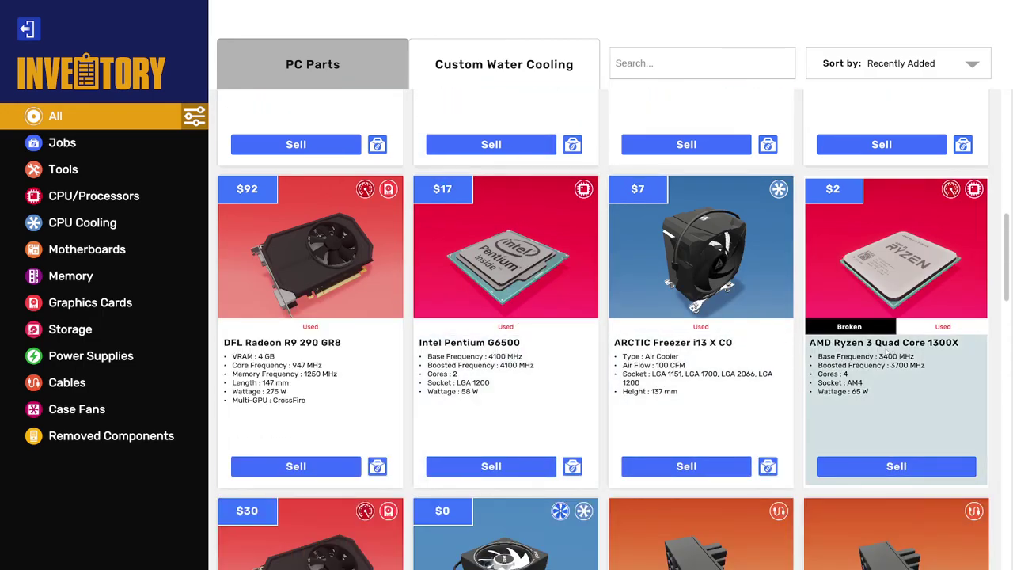
pyautogui.scroll(-1, 886, 350)
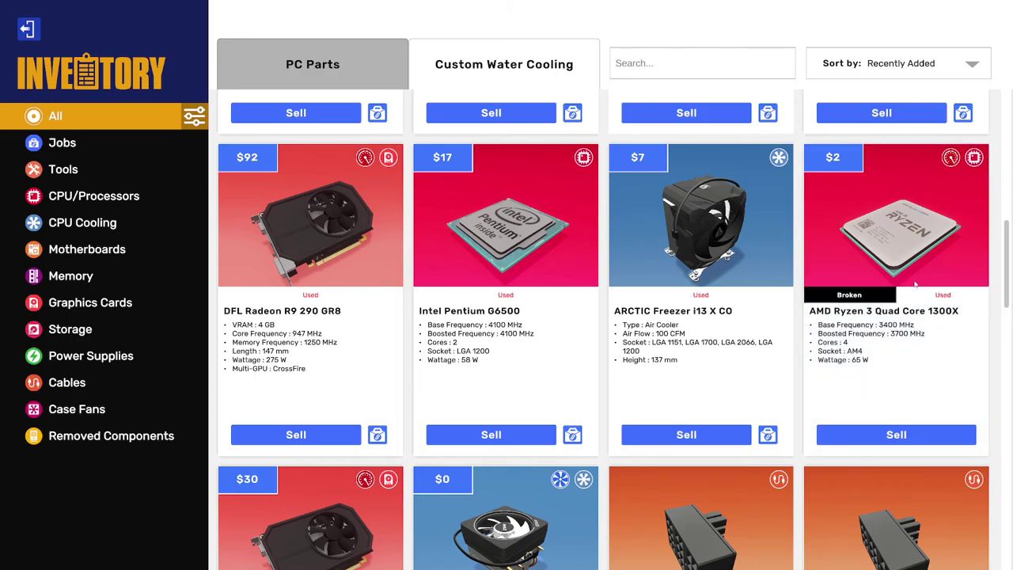
pyautogui.scroll(-2, 915, 283)
pyautogui.scroll(3, 902, 316)
pyautogui.scroll(3, 901, 349)
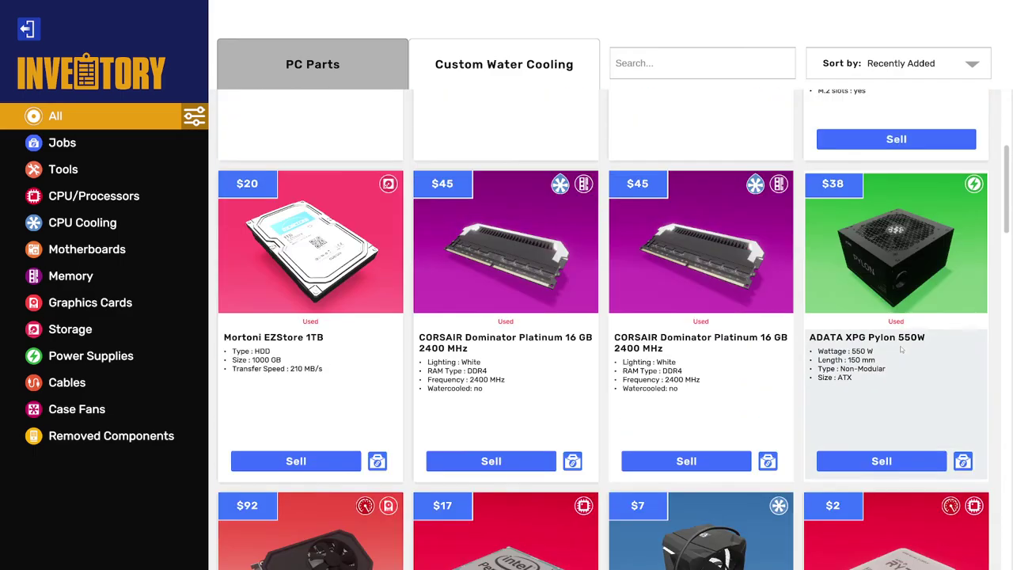
pyautogui.scroll(2, 901, 349)
pyautogui.scroll(3, 900, 349)
pyautogui.scroll(2, 900, 349)
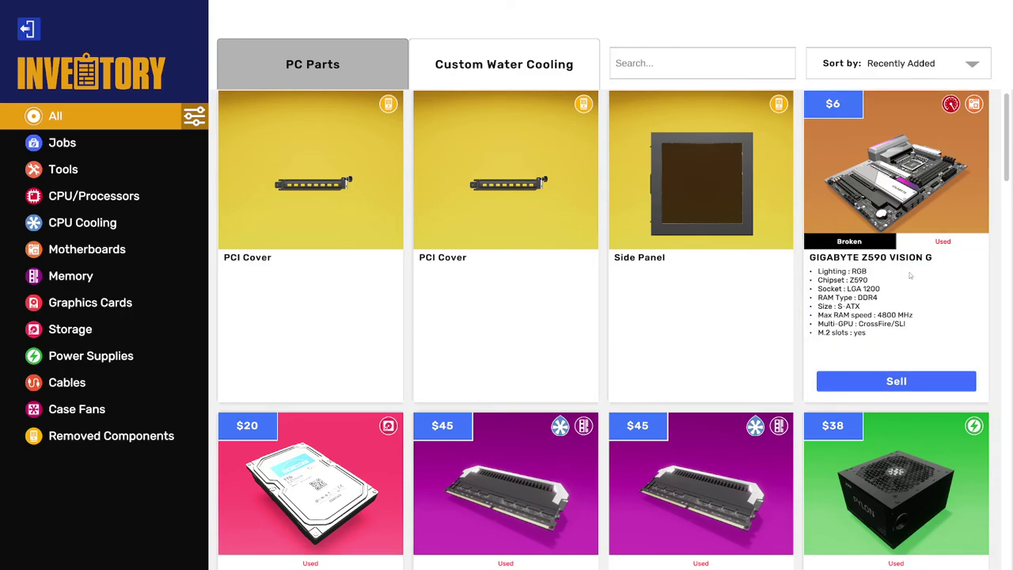
pyautogui.scroll(-3, 910, 275)
pyautogui.scroll(-3, 919, 284)
pyautogui.scroll(-2, 918, 284)
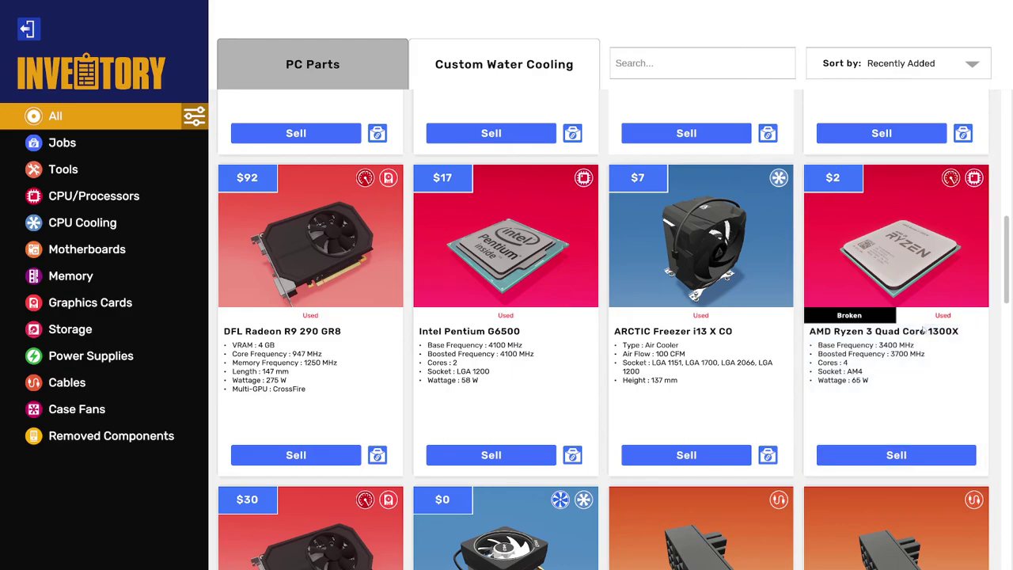
# Sell the broken AMD Ryzen 3 and GIGABYTE Z590 VISION G, then bring up the tablet.
pyautogui.click(896, 455)
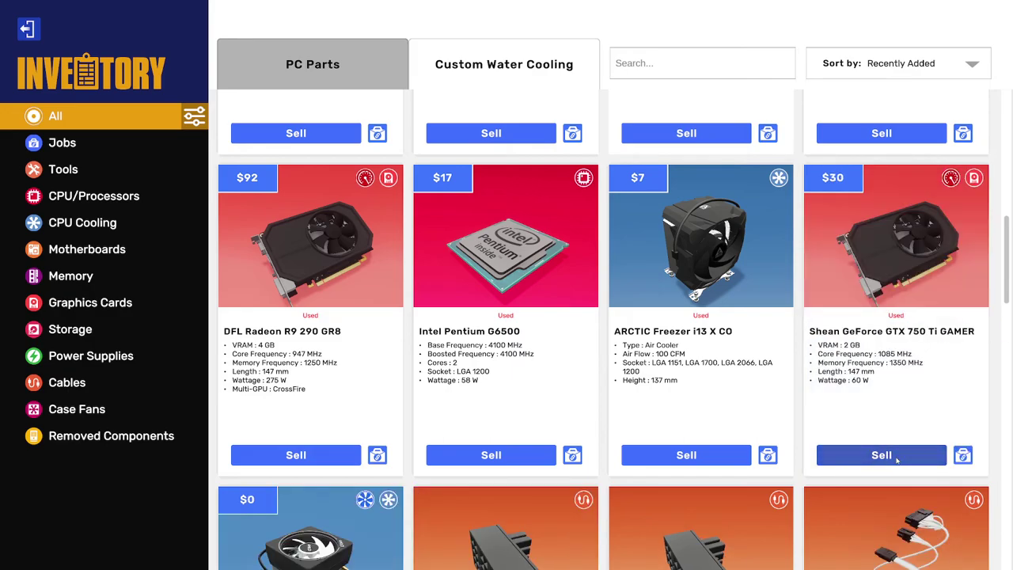
pyautogui.scroll(5, 896, 457)
pyautogui.scroll(5, 872, 381)
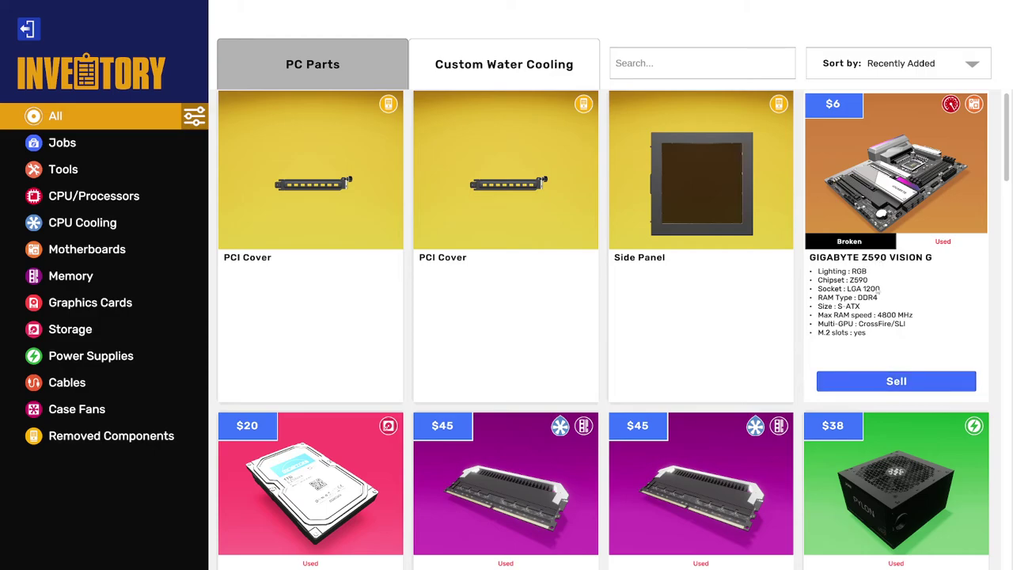
pyautogui.click(882, 383)
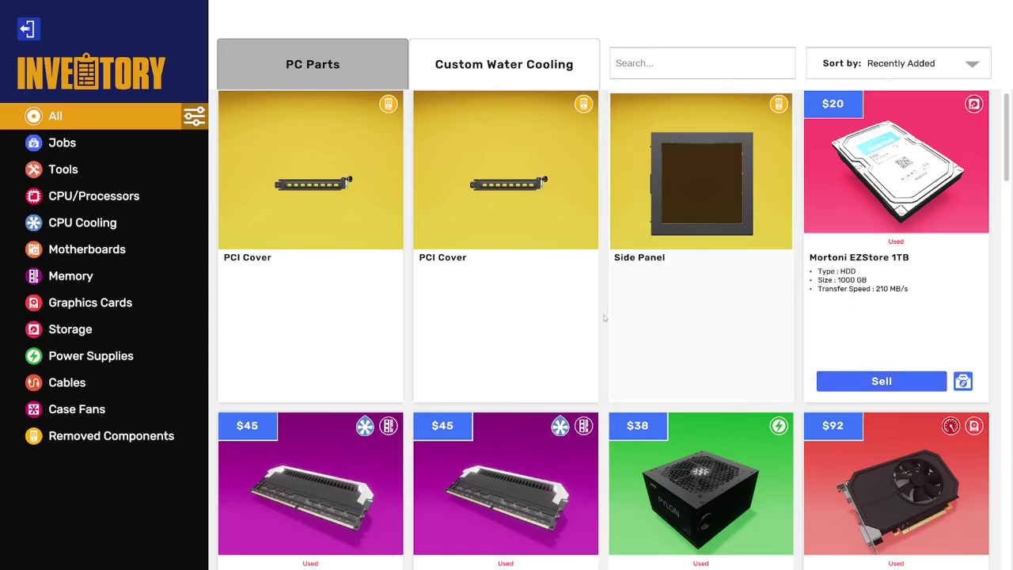
pyautogui.press('Escape')
pyautogui.press('Tab')
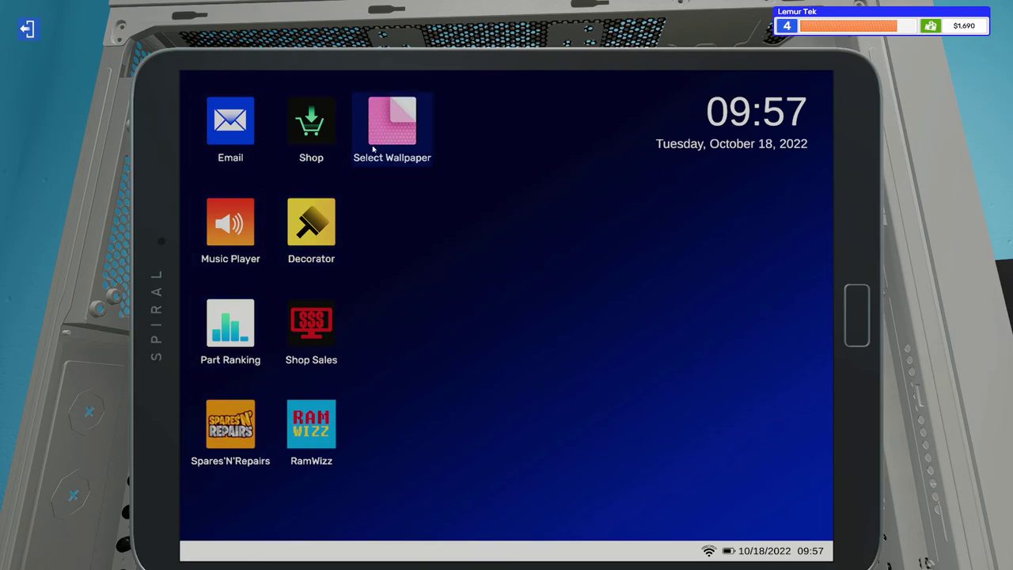
# Order the GIGABYTE Z590I VISION D for $200 through a 'z590' shop search, then close the tablet.
pyautogui.click(311, 131)
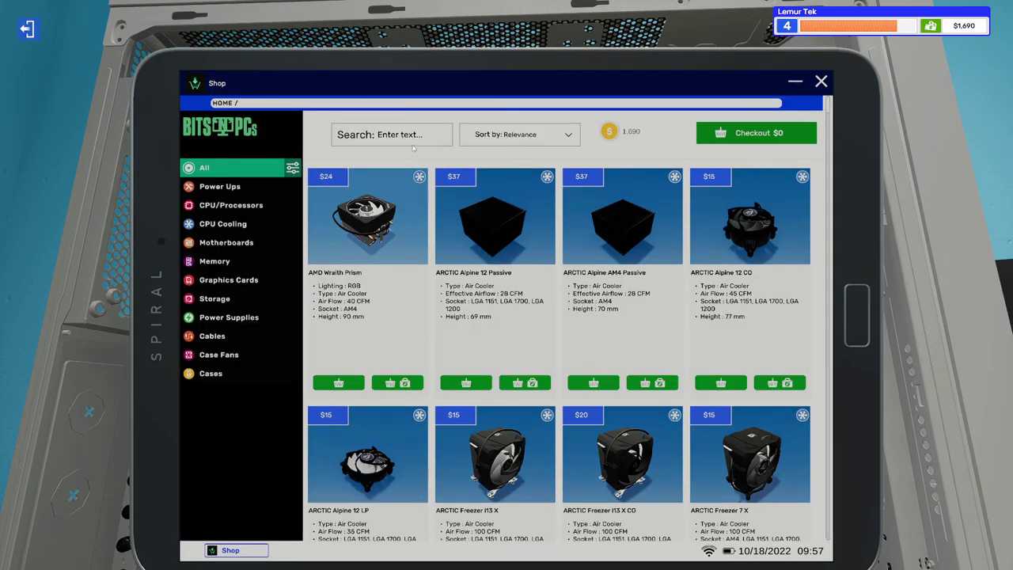
pyautogui.click(392, 134)
pyautogui.write('z590')
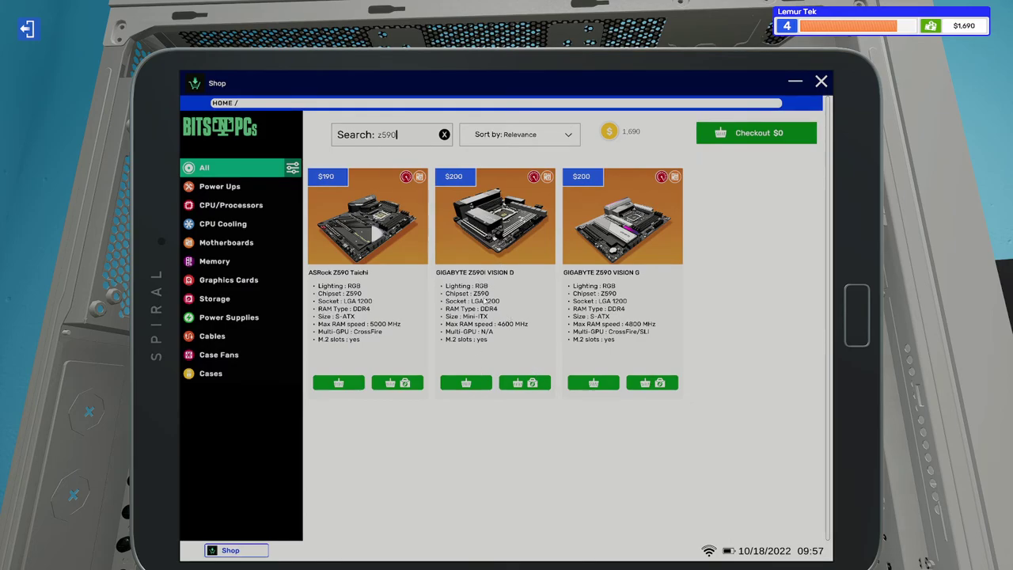
pyautogui.click(525, 383)
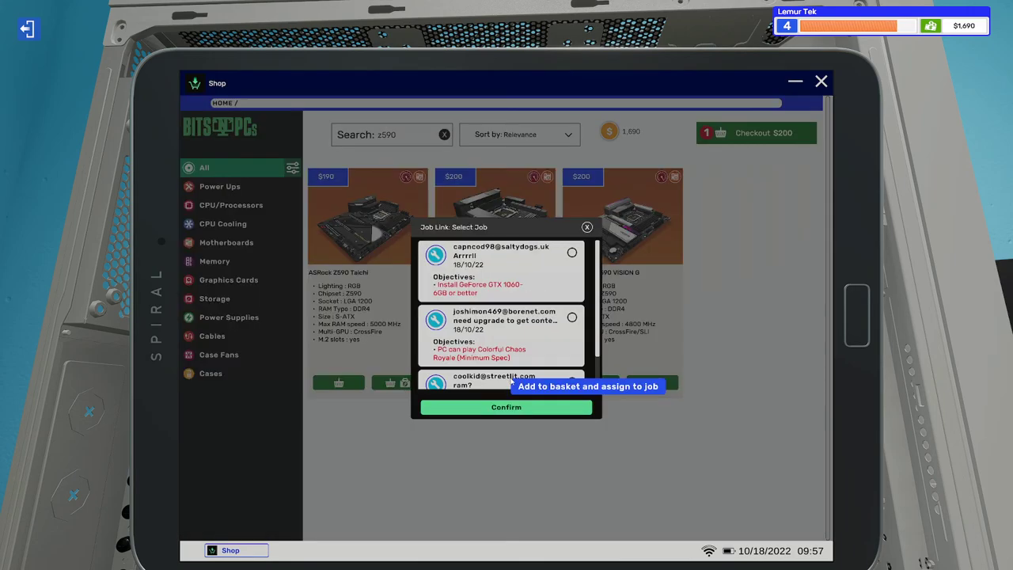
pyautogui.scroll(-2, 512, 273)
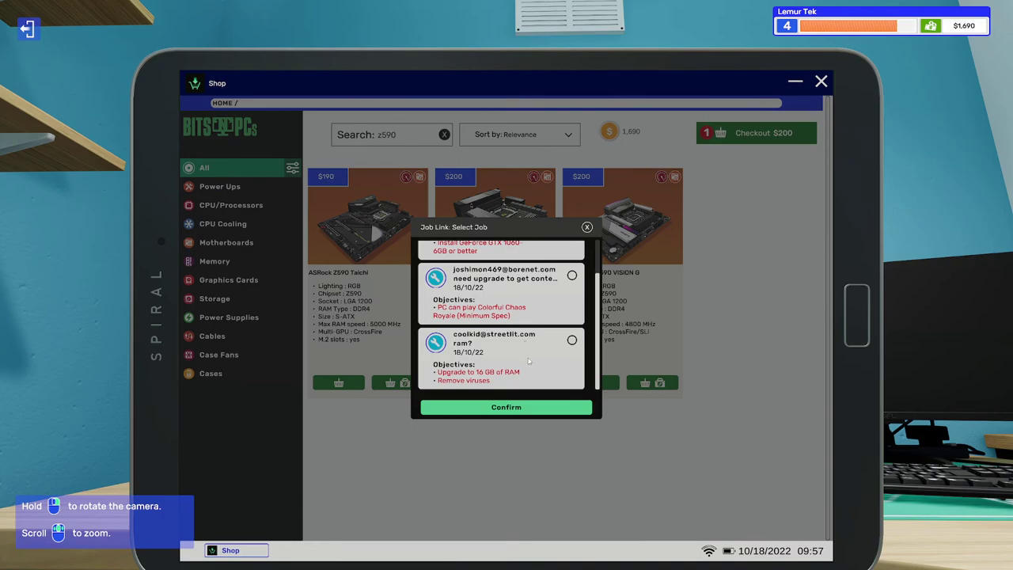
pyautogui.scroll(2, 528, 360)
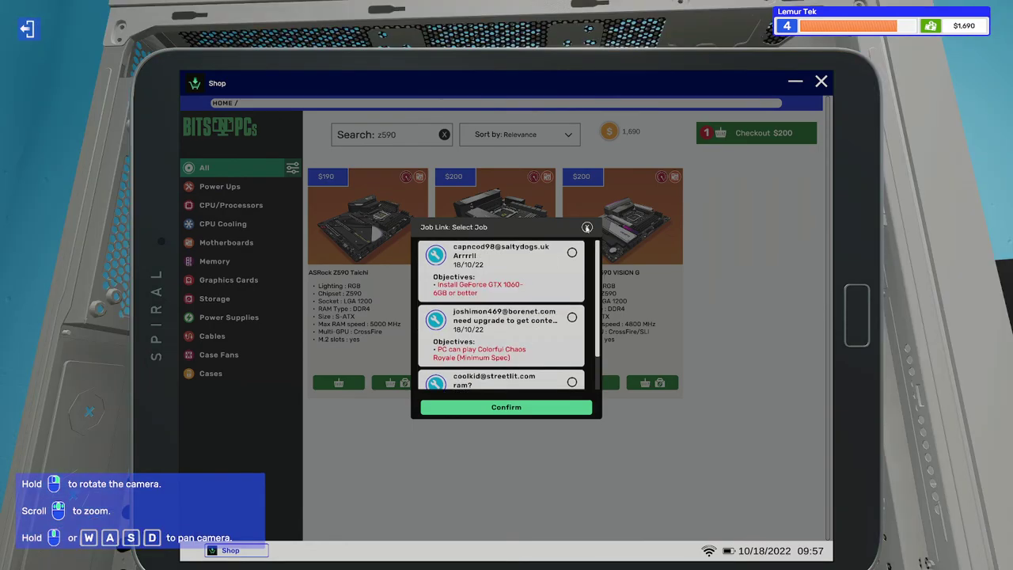
pyautogui.click(587, 228)
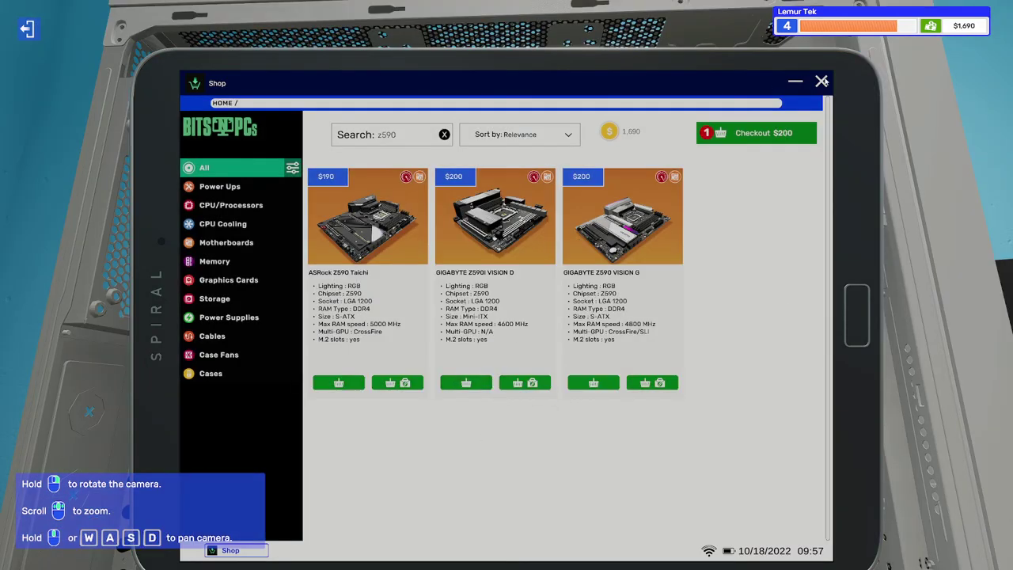
pyautogui.click(784, 132)
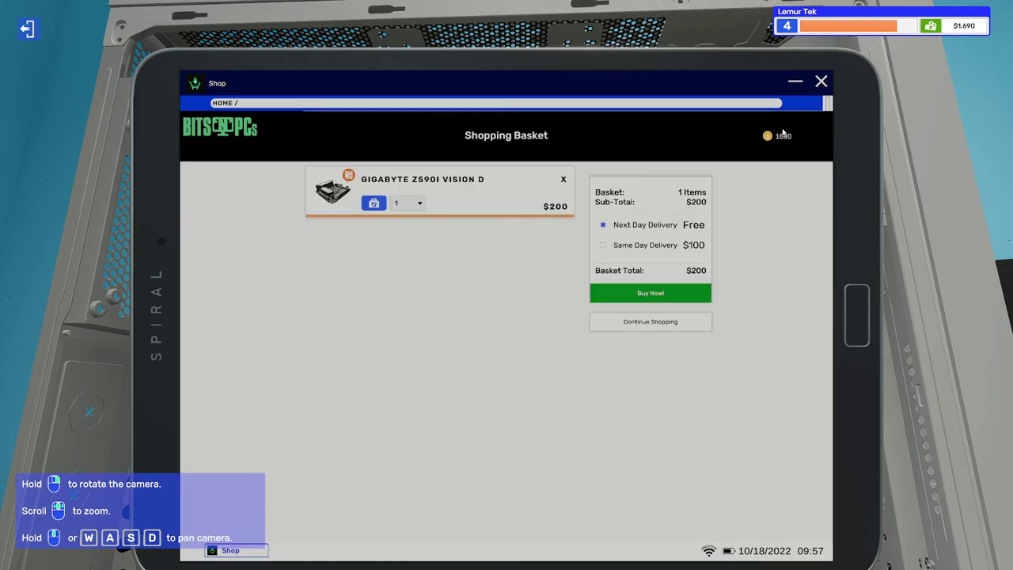
pyautogui.click(650, 291)
pyautogui.click(821, 82)
pyautogui.press('Escape')
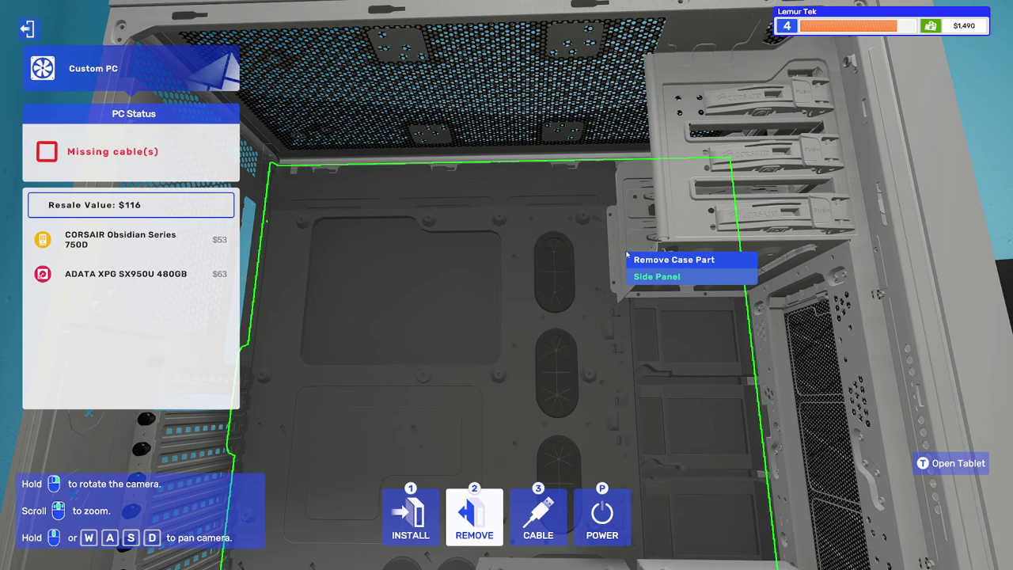
# Carry the broken Custom PC ($597 resale) from the parcels through the shop to the workbench.
pyautogui.press('Escape')
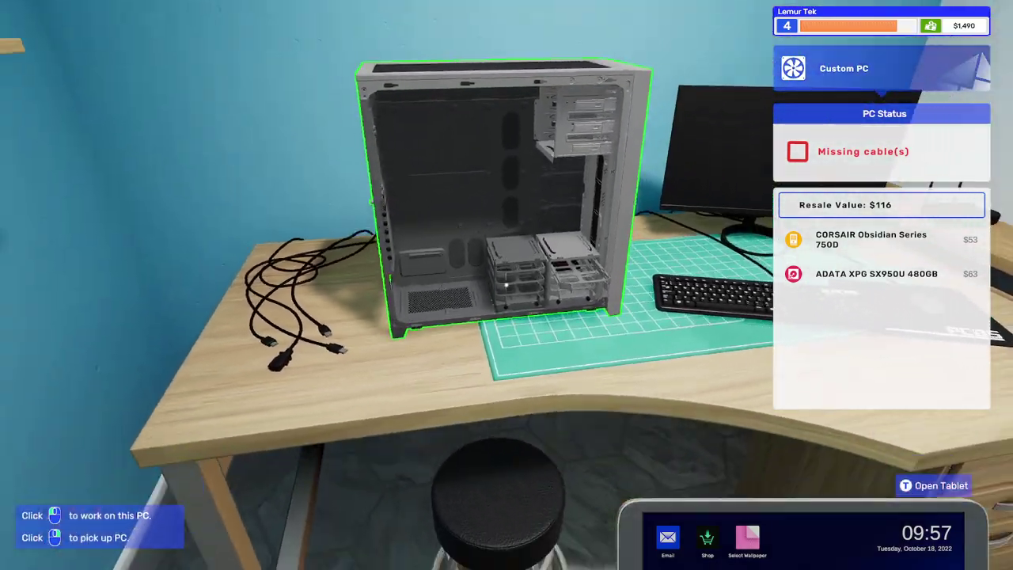
pyautogui.rightClick(506, 285)
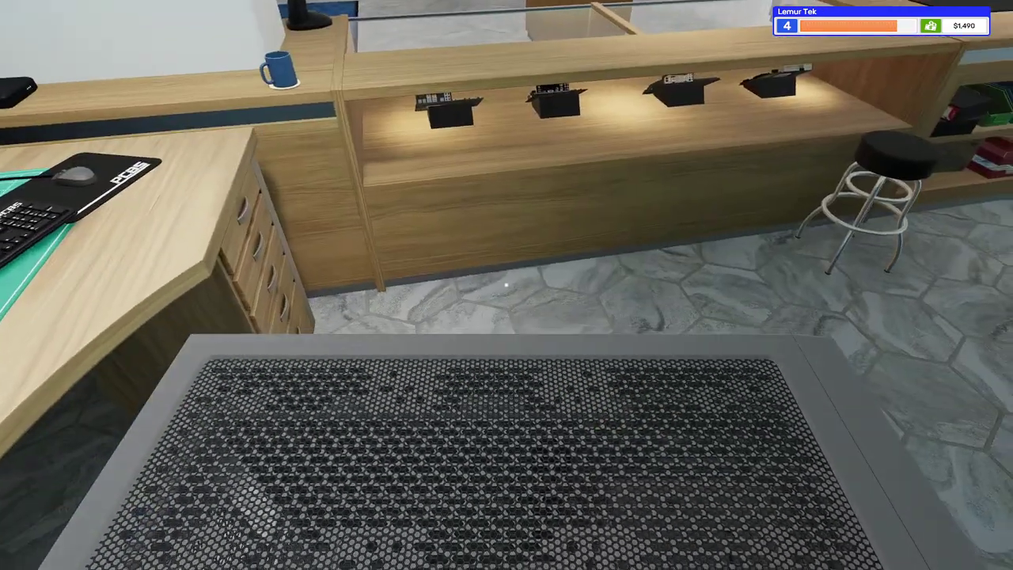
pyautogui.press('w')
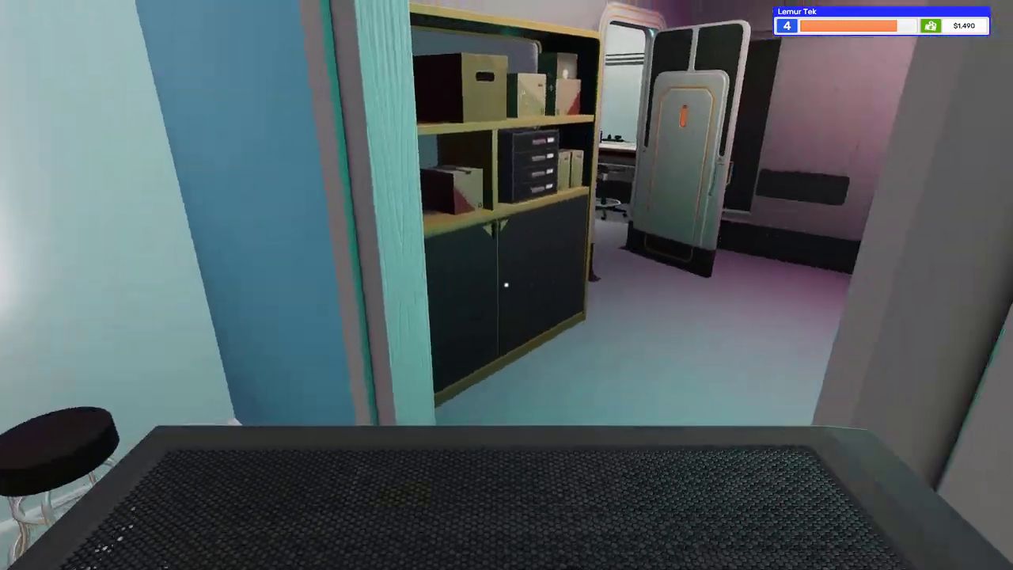
pyautogui.press('w')
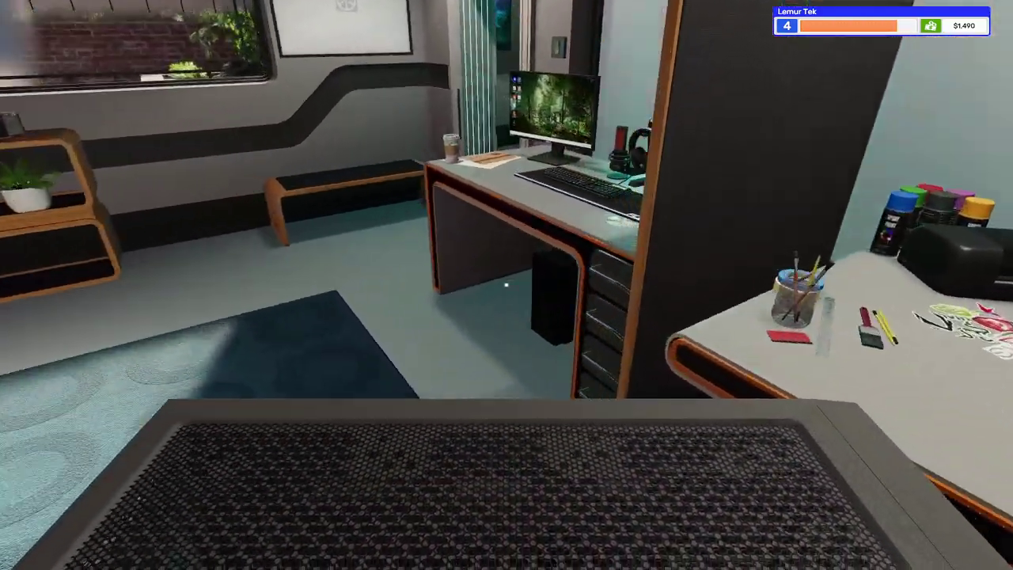
pyautogui.press('w')
pyautogui.click(507, 285)
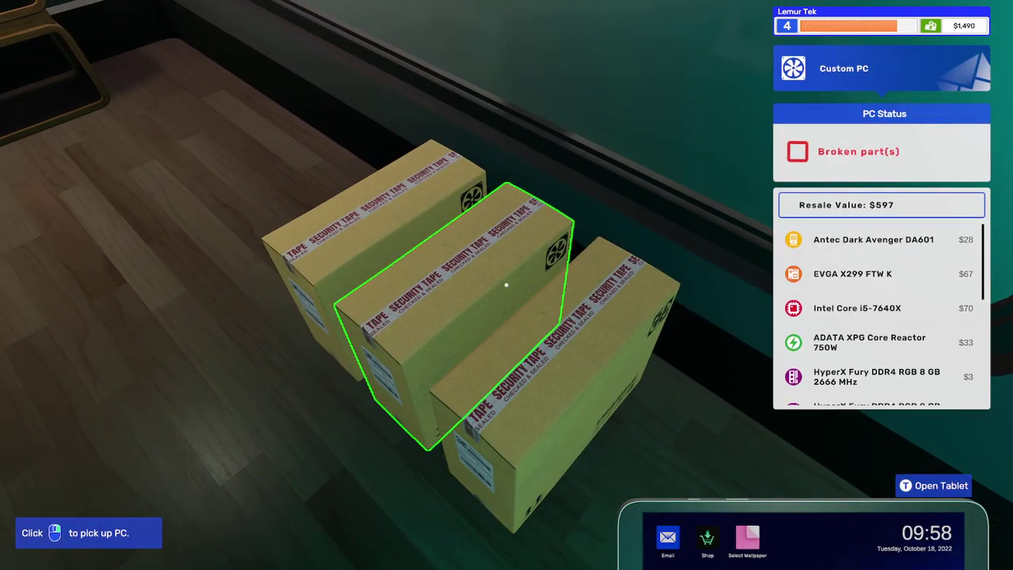
pyautogui.click(506, 285)
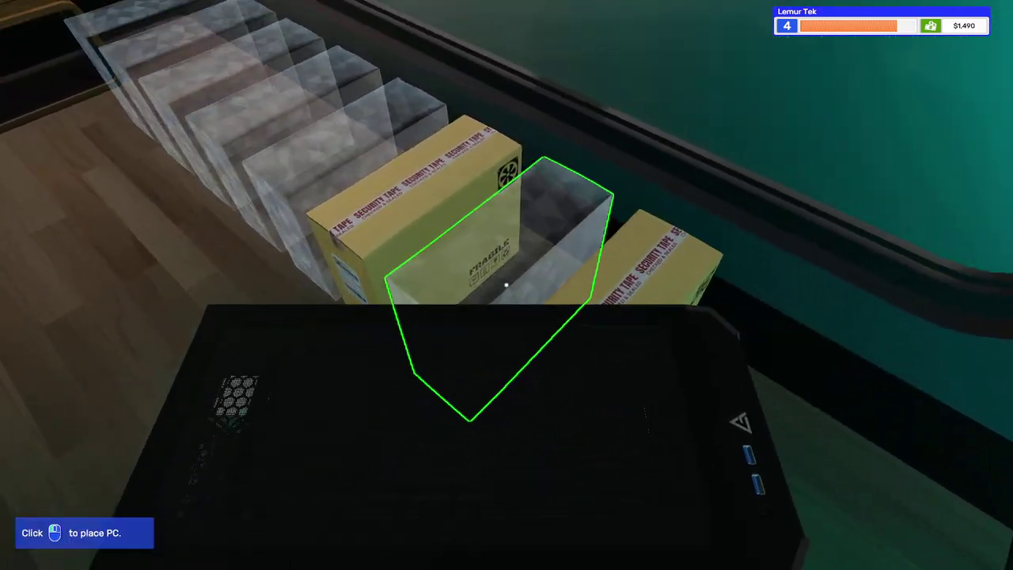
pyautogui.click(506, 285)
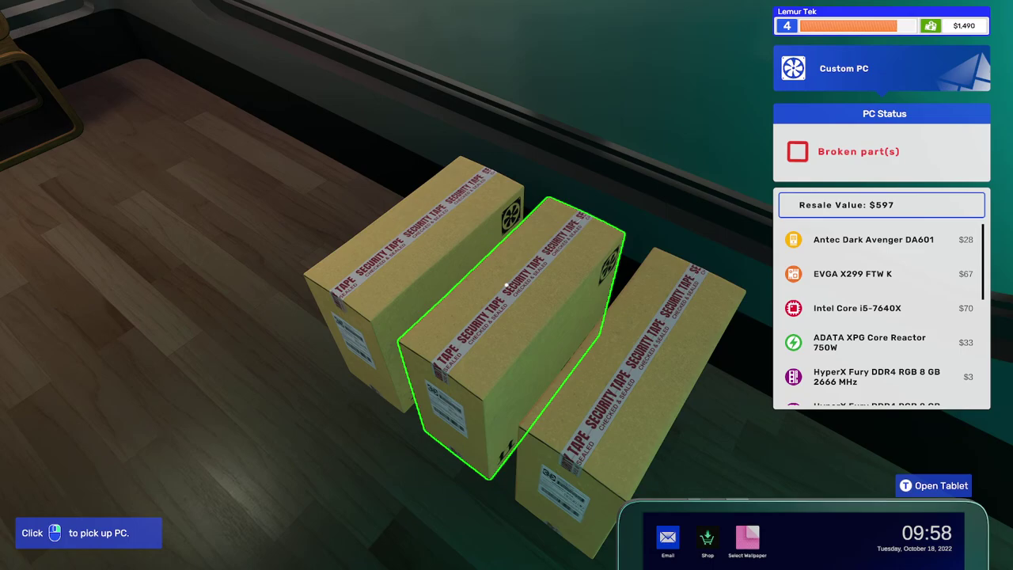
pyautogui.click(506, 285)
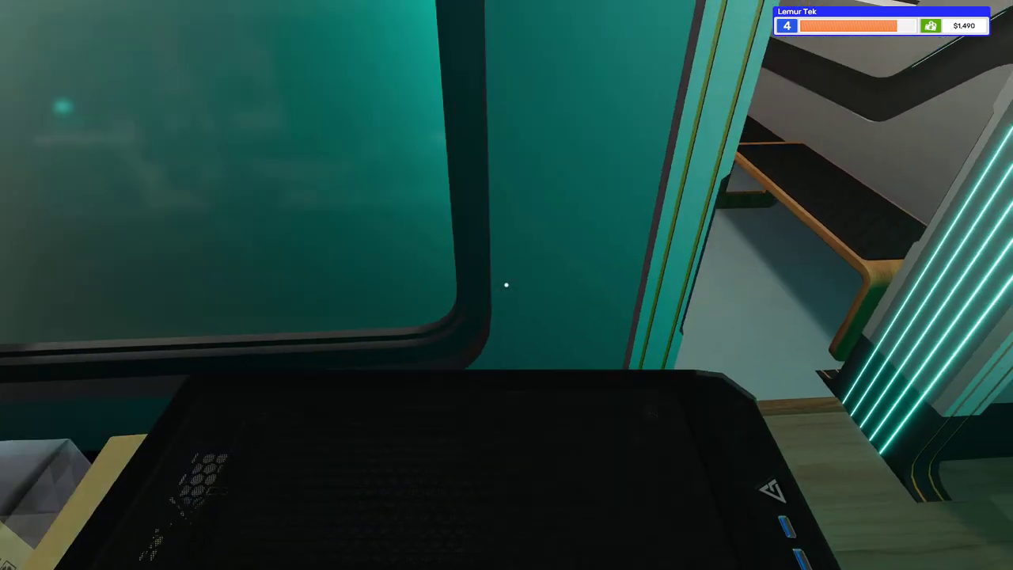
pyautogui.press('w')
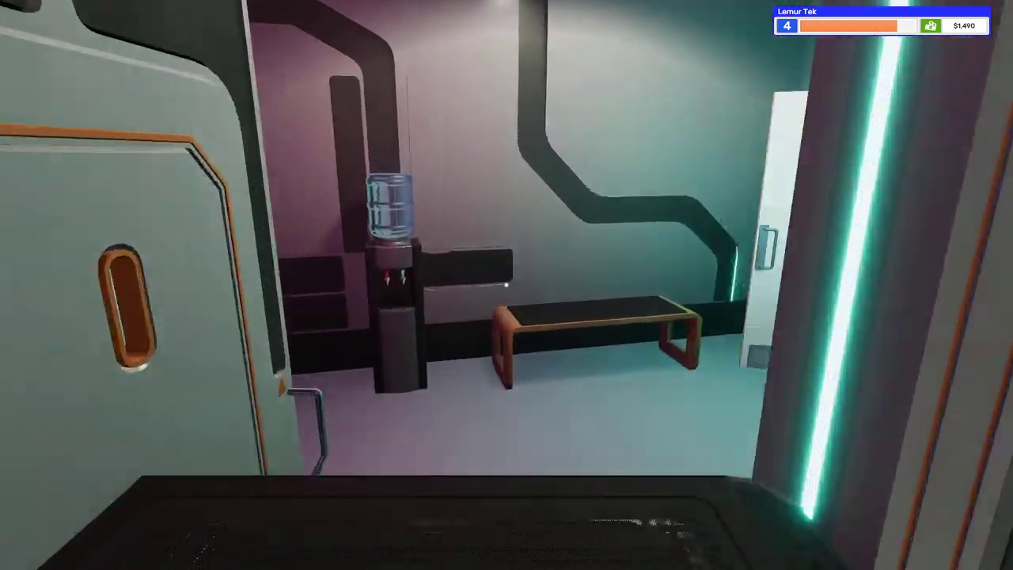
pyautogui.press('w')
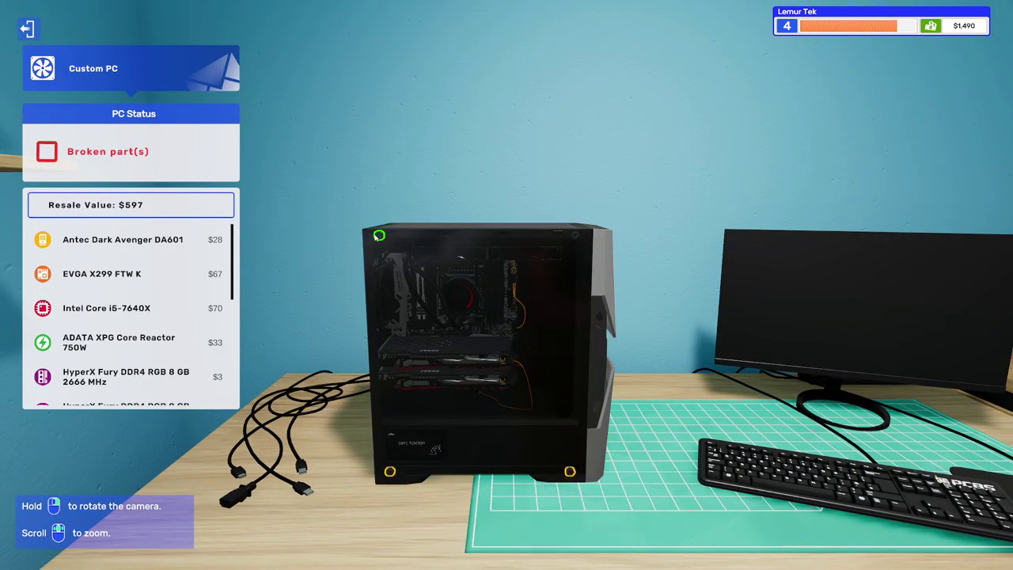
# Unscrew and take off the side panel of the workbench PC.
pyautogui.click(378, 235)
pyautogui.click(570, 472)
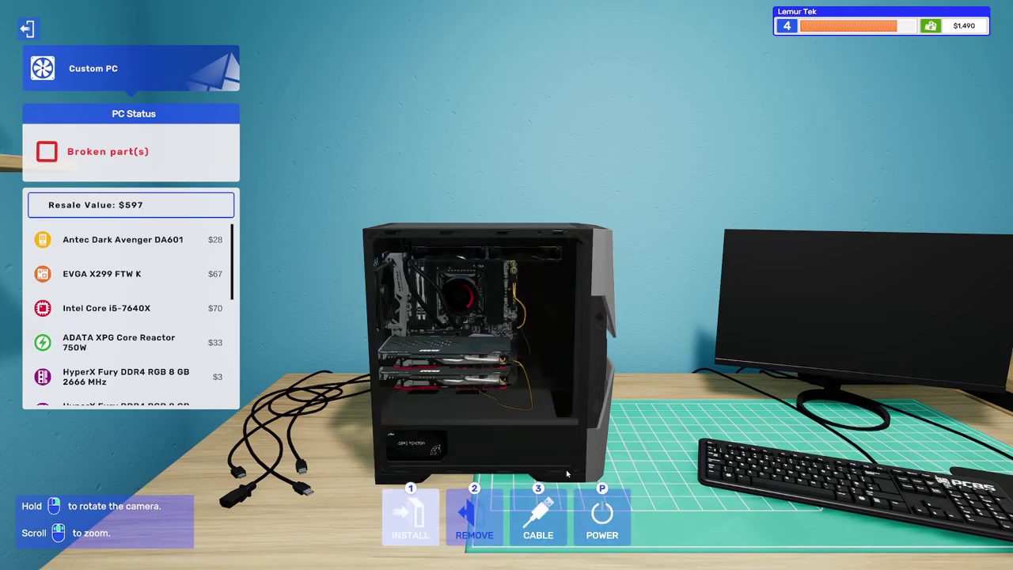
pyautogui.press('2')
pyautogui.moveTo(570, 443); pyautogui.dragTo(567, 428)
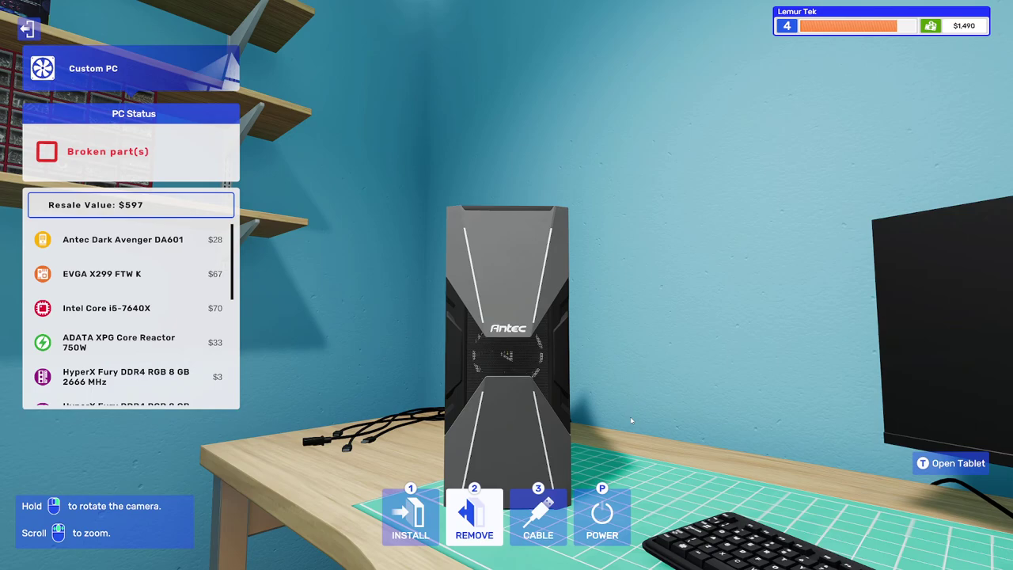
pyautogui.moveTo(630, 416); pyautogui.dragTo(585, 356)
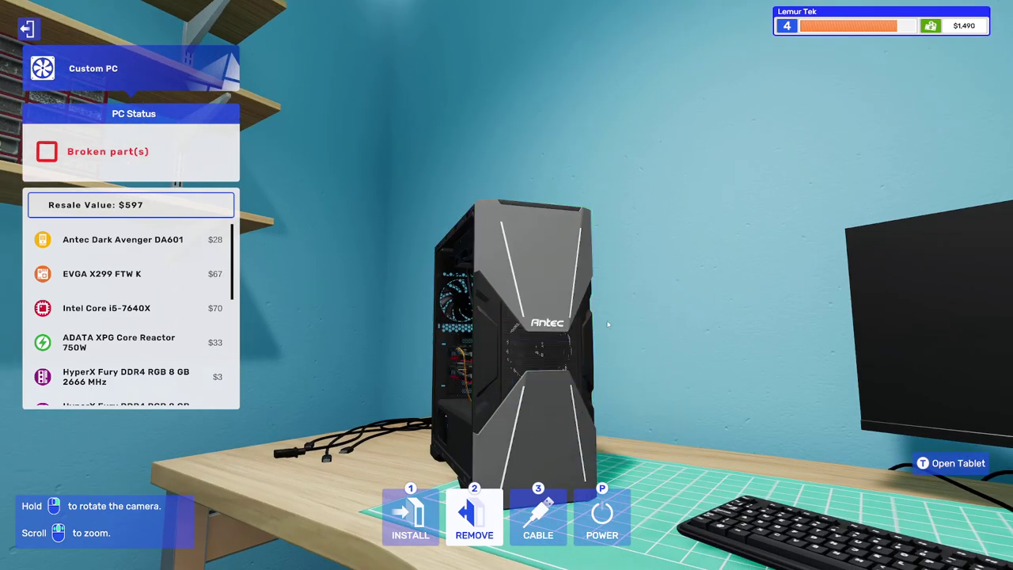
pyautogui.moveTo(532, 341)
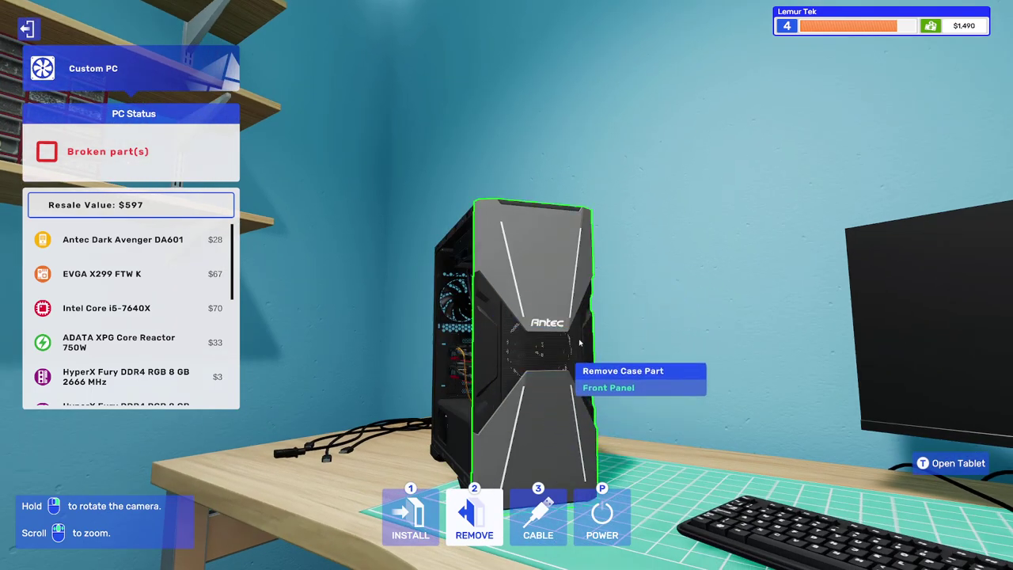
pyautogui.moveTo(575, 307); pyautogui.dragTo(395, 237)
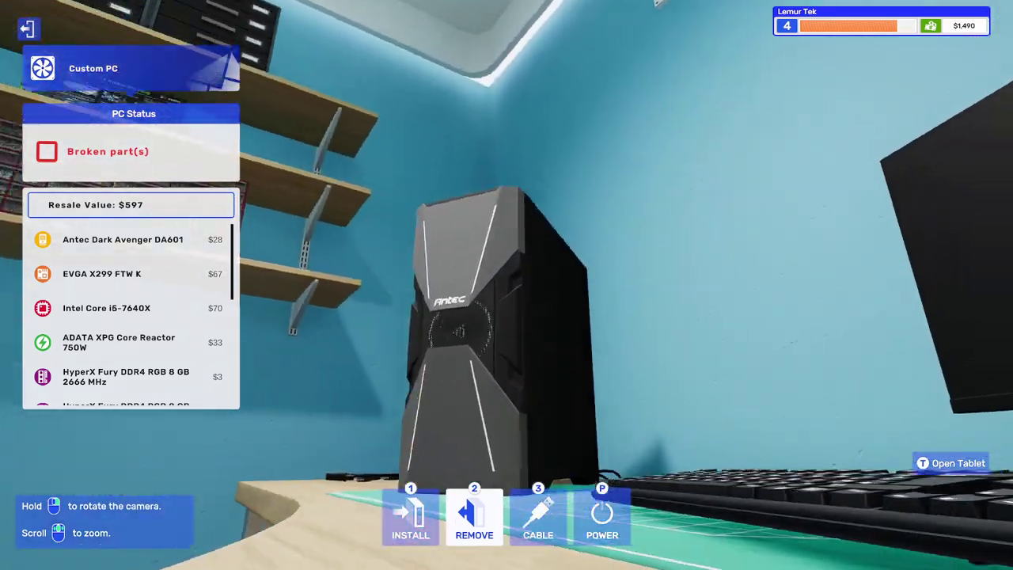
pyautogui.moveTo(506, 285); pyautogui.dragTo(633, 284)
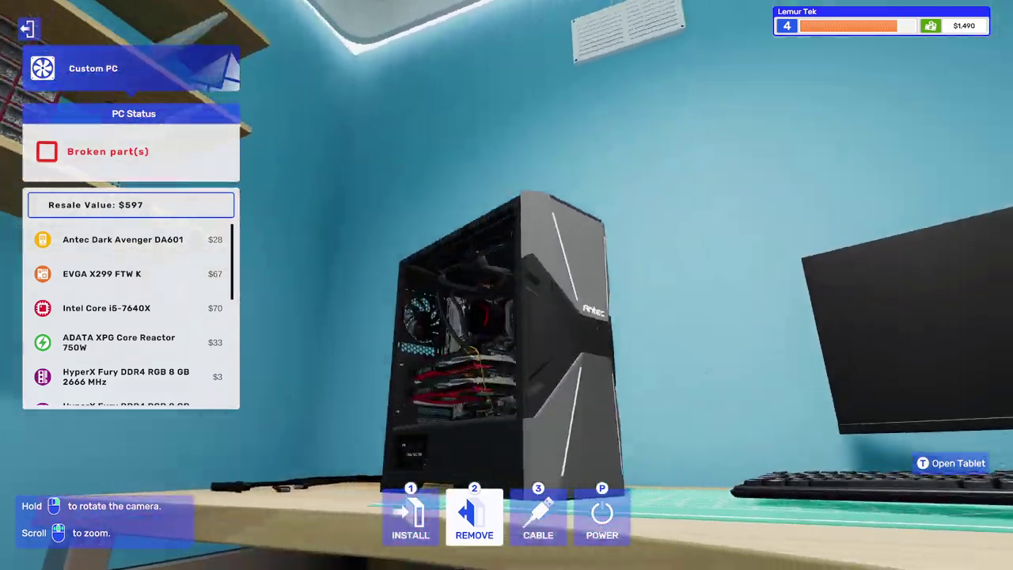
pyautogui.scroll(5, 554, 332)
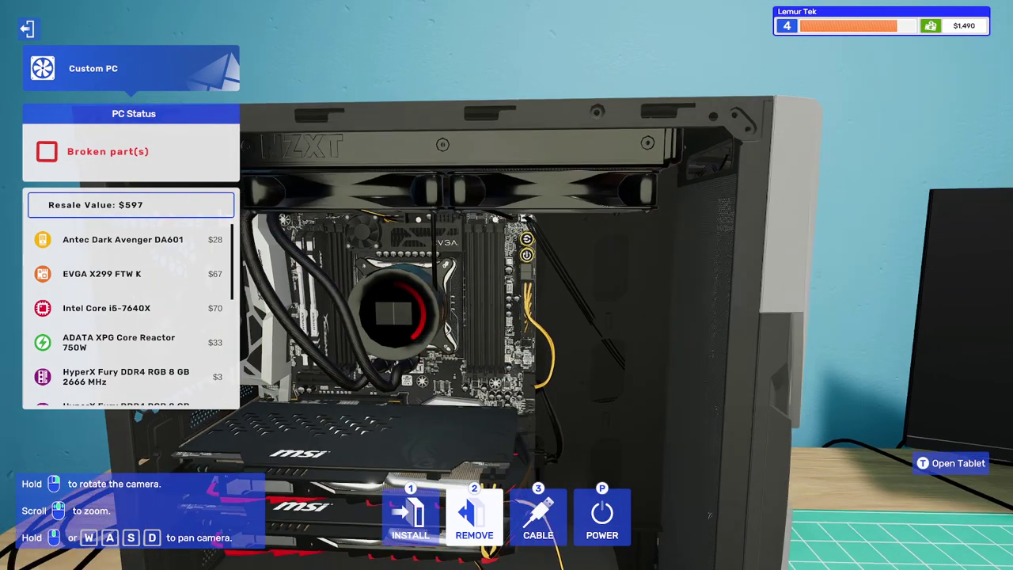
# Unclip and pull out the broken HyperX Fury RAM stick, then open the inventory.
pyautogui.moveTo(554, 316); pyautogui.dragTo(475, 301)
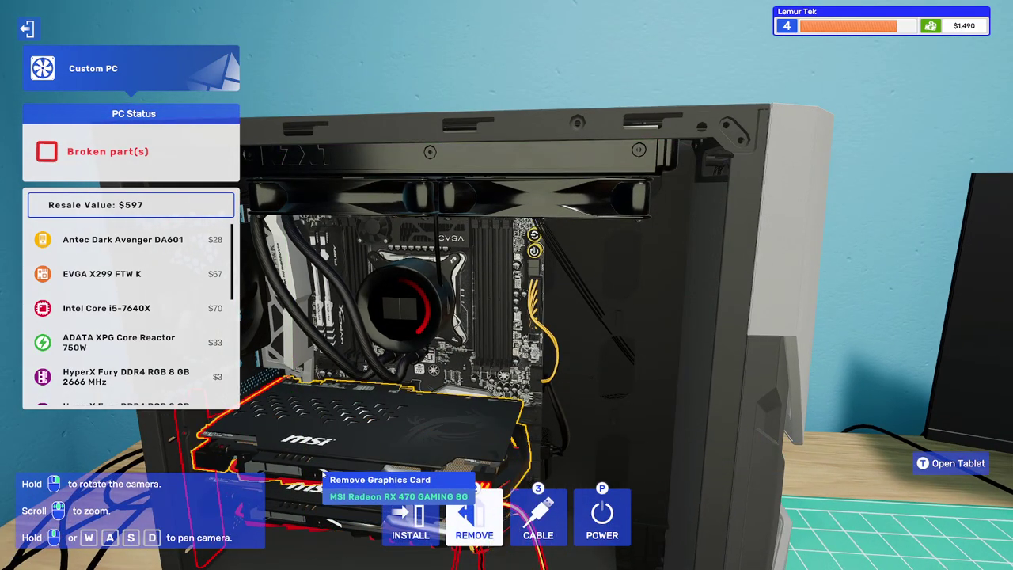
pyautogui.moveTo(514, 395); pyautogui.dragTo(475, 380)
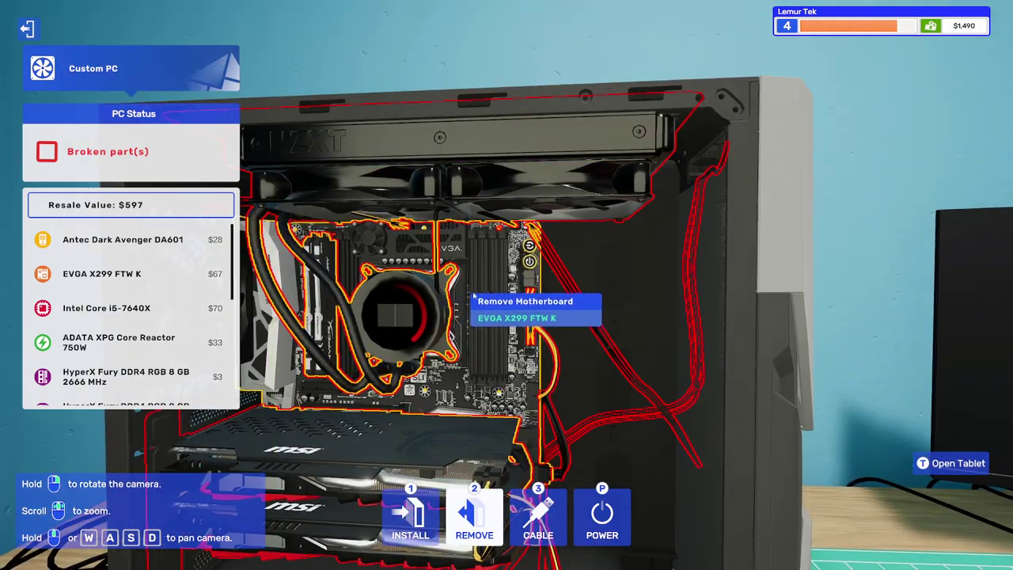
pyautogui.moveTo(506, 316); pyautogui.dragTo(475, 309)
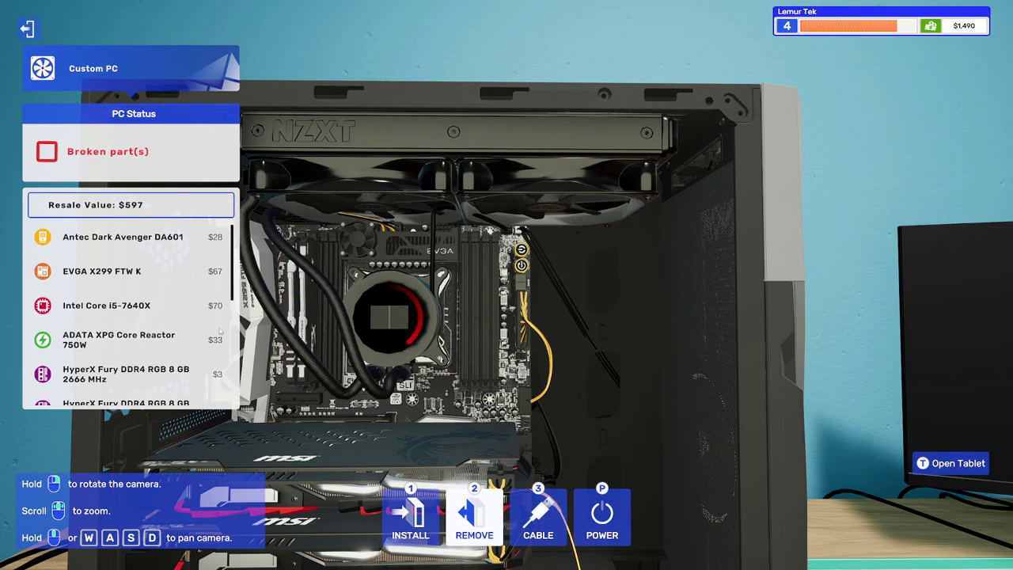
pyautogui.scroll(-2, 127, 316)
pyautogui.scroll(-2, 127, 332)
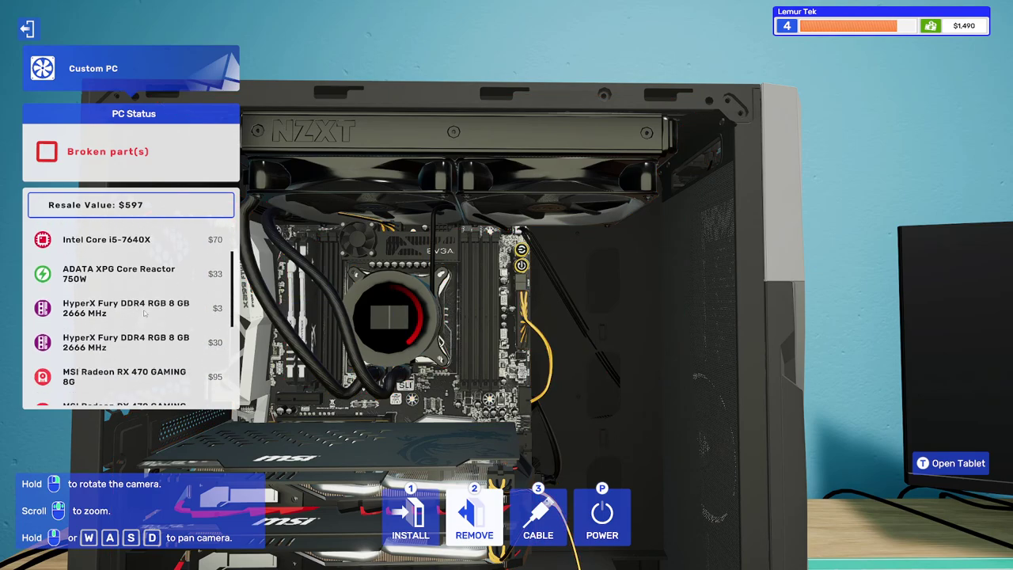
pyautogui.moveTo(506, 317); pyautogui.dragTo(317, 395)
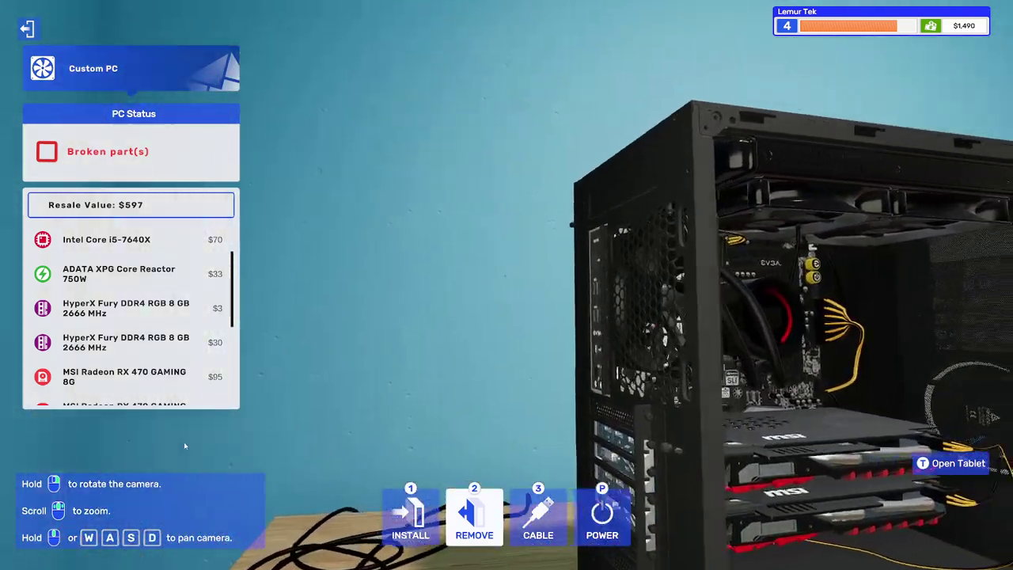
pyautogui.moveTo(183, 444)
pyautogui.mouseDown()
pyautogui.moveTo(281, 420)
pyautogui.moveTo(297, 431)
pyautogui.moveTo(507, 356)
pyautogui.moveTo(484, 423)
pyautogui.mouseUp()
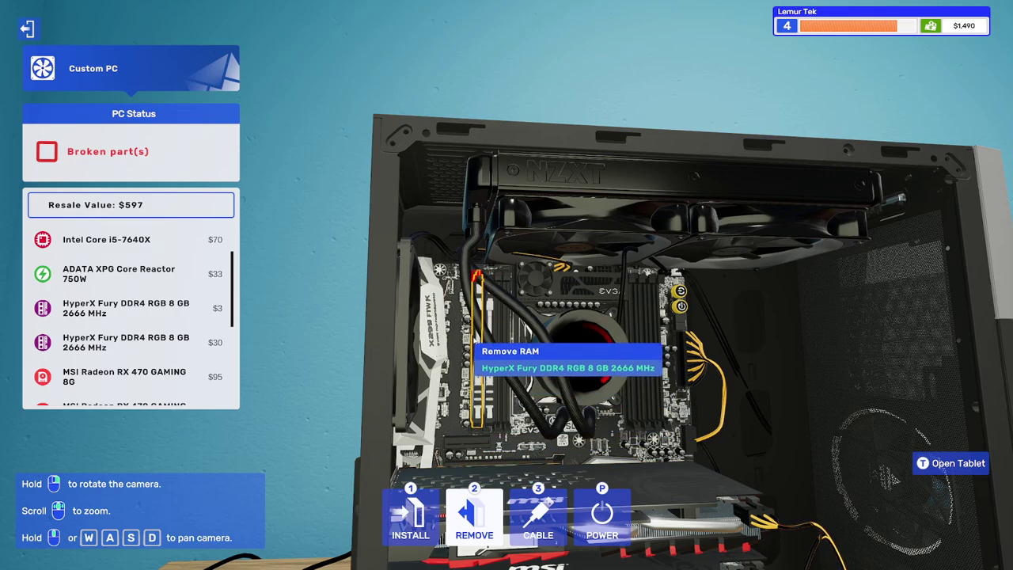
pyautogui.click(478, 277)
pyautogui.click(475, 421)
pyautogui.press('2')
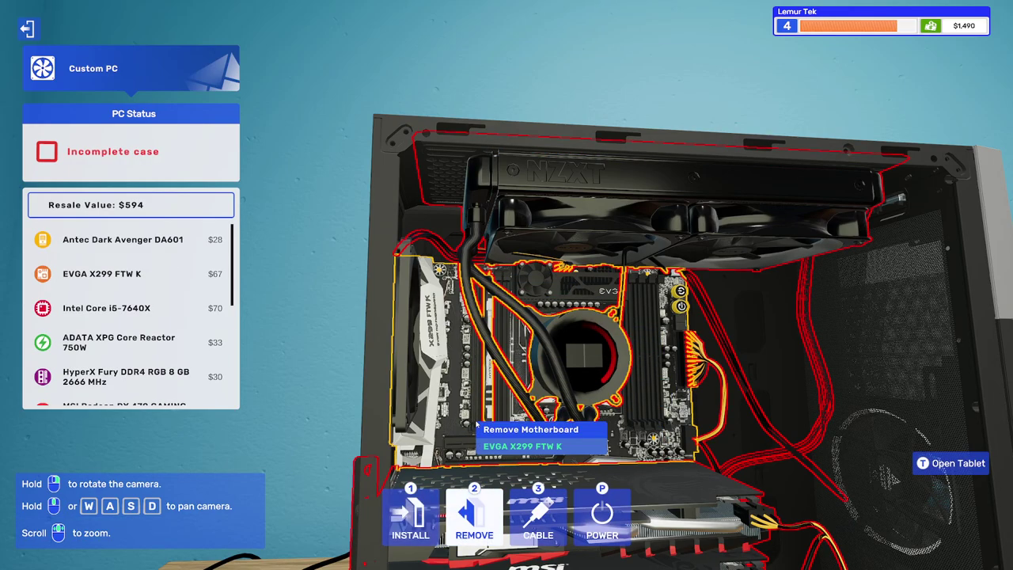
pyautogui.press('i')
pyautogui.scroll(-3, 507, 316)
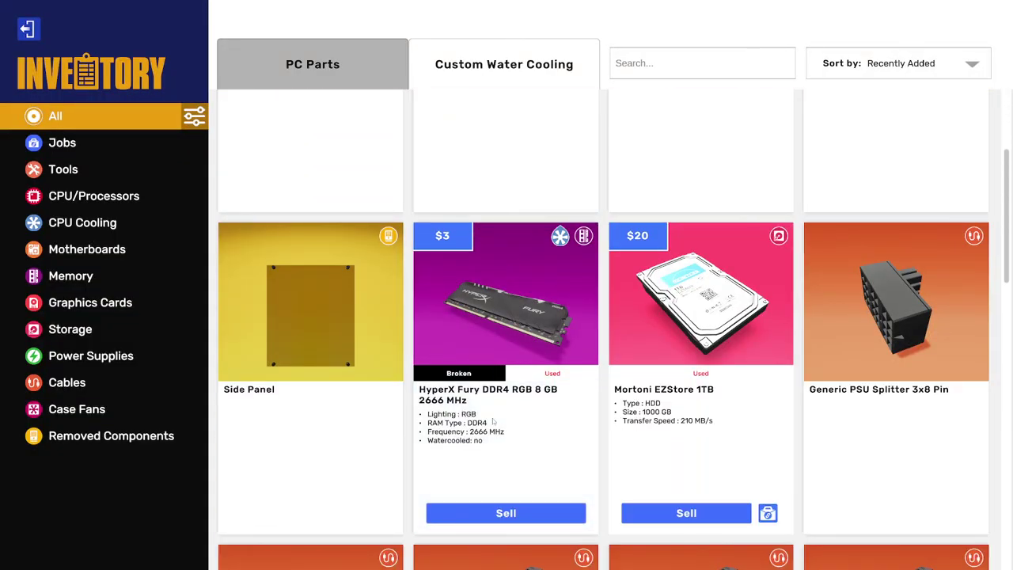
pyautogui.scroll(-2, 507, 368)
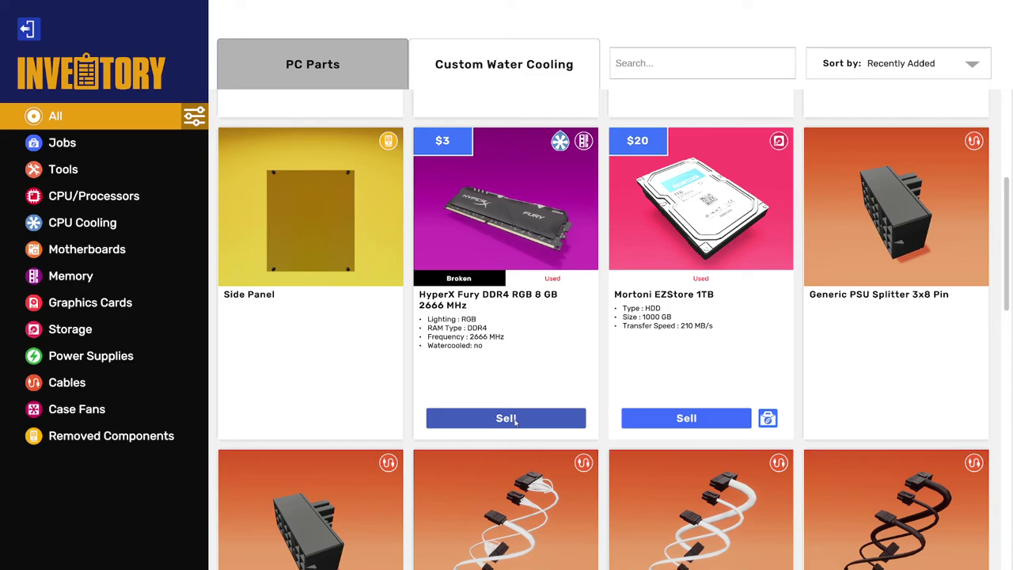
# Sell the broken HyperX Fury RAM stick, bringing money to $1,493, and bring up the tablet.
pyautogui.click(514, 420)
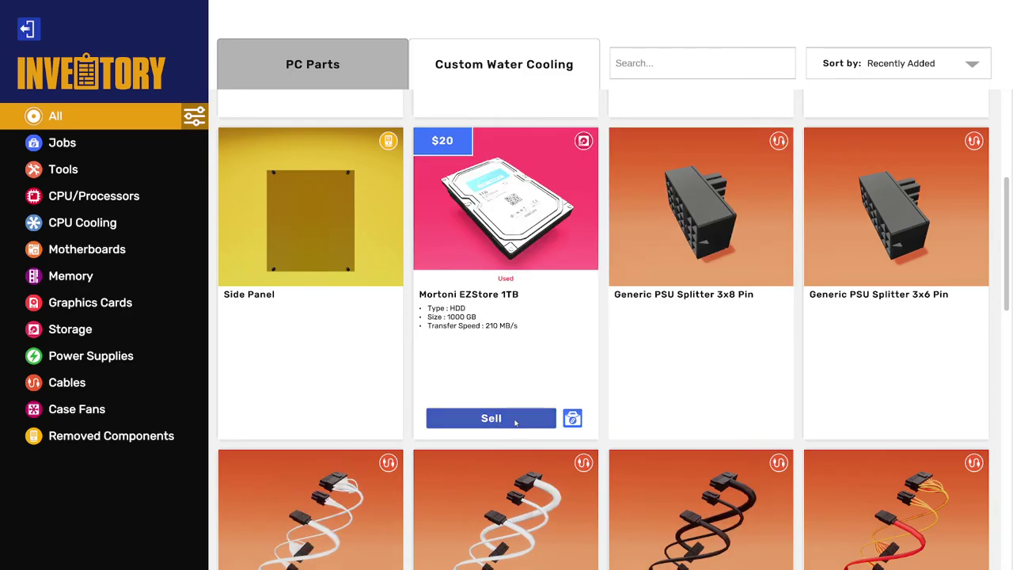
pyautogui.press('Escape')
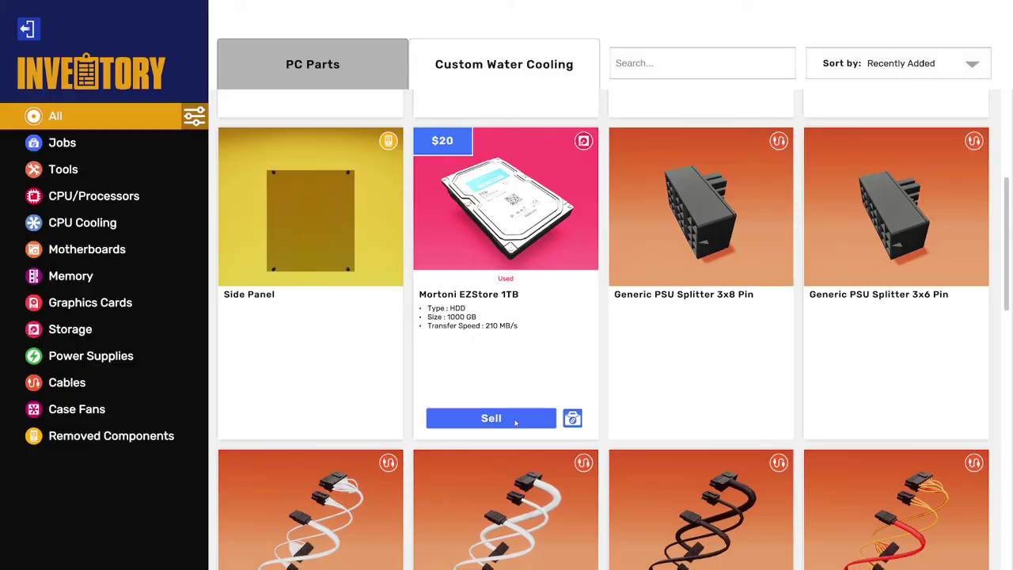
pyautogui.press('Escape')
# Order the $90 HyperX Fury DDR4 RGB 8 GB 2666 MHz stick via a 'hyperx' search, leaving $1,403.
pyautogui.press('Tab')
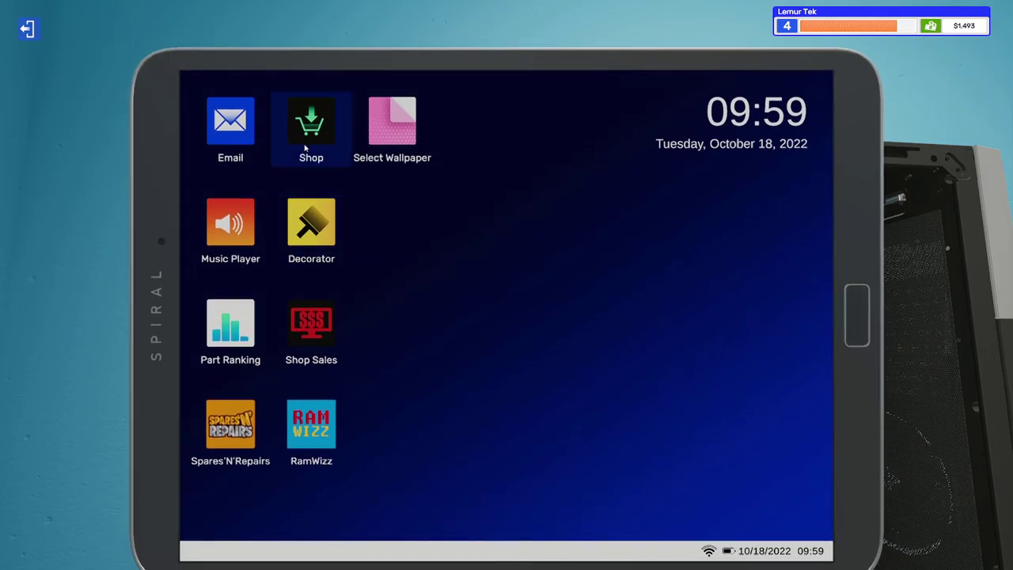
pyautogui.click(309, 126)
pyautogui.click(391, 133)
pyautogui.write('hyp')
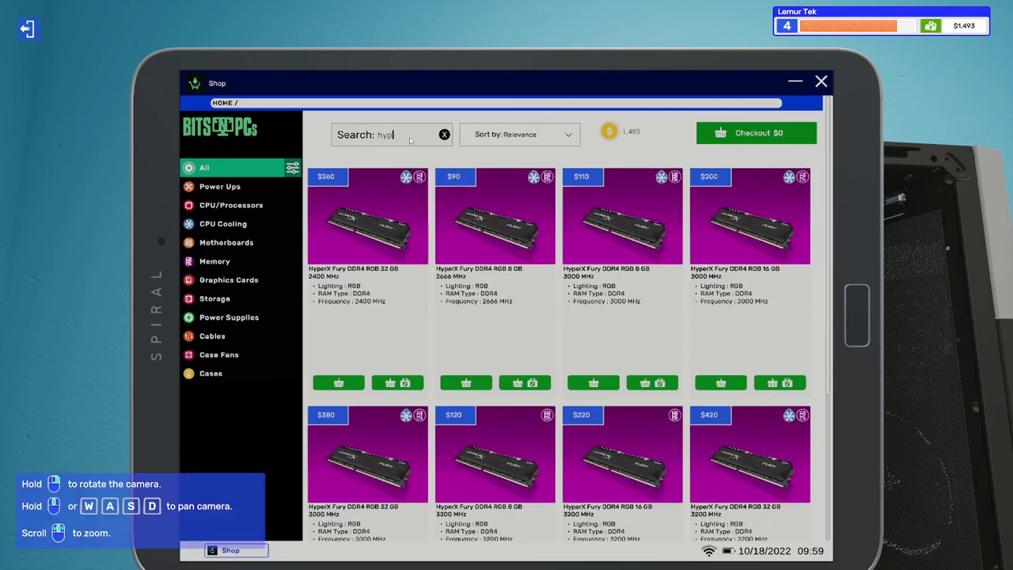
pyautogui.write('erx')
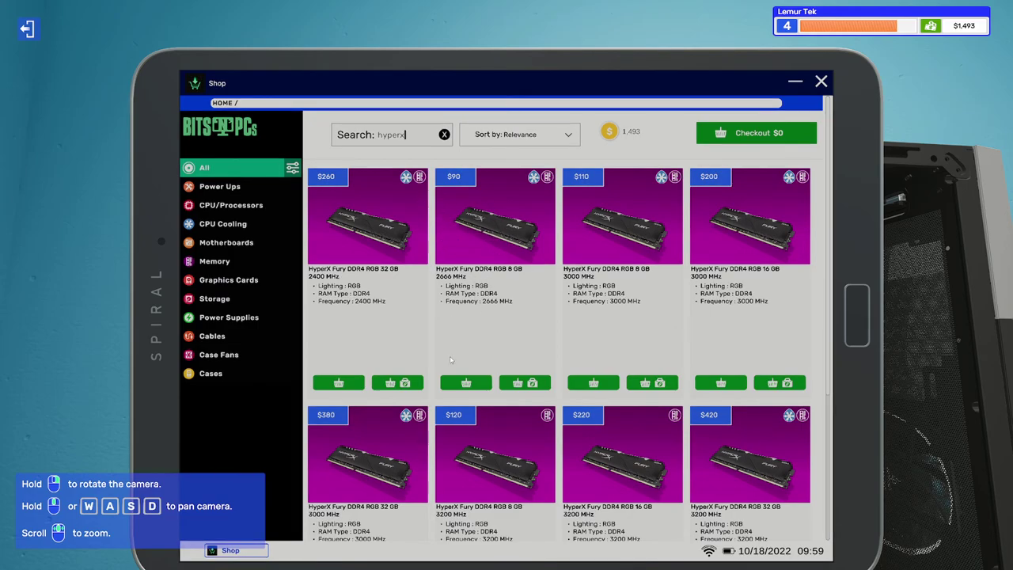
pyautogui.click(466, 383)
pyautogui.click(756, 133)
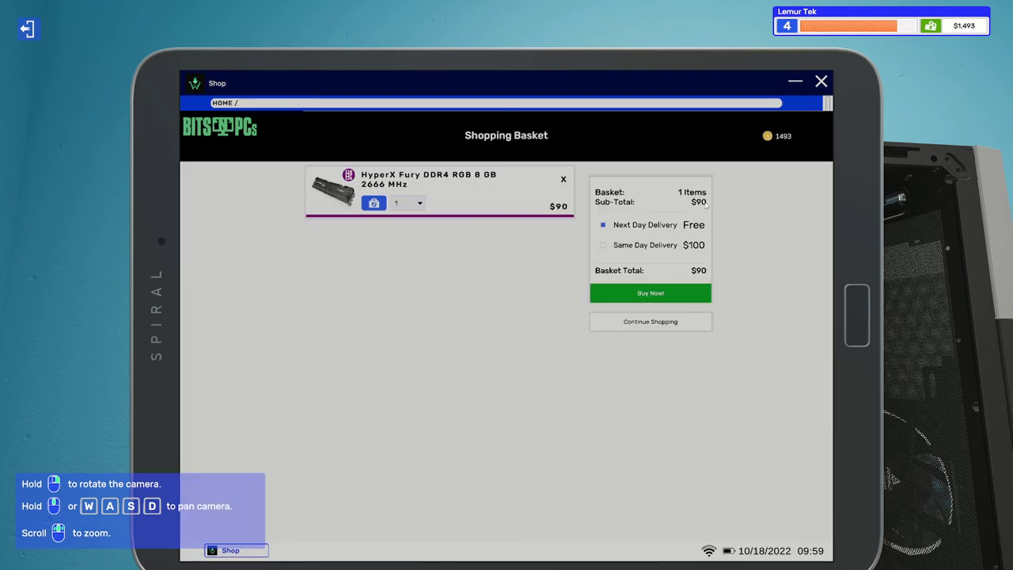
pyautogui.click(651, 293)
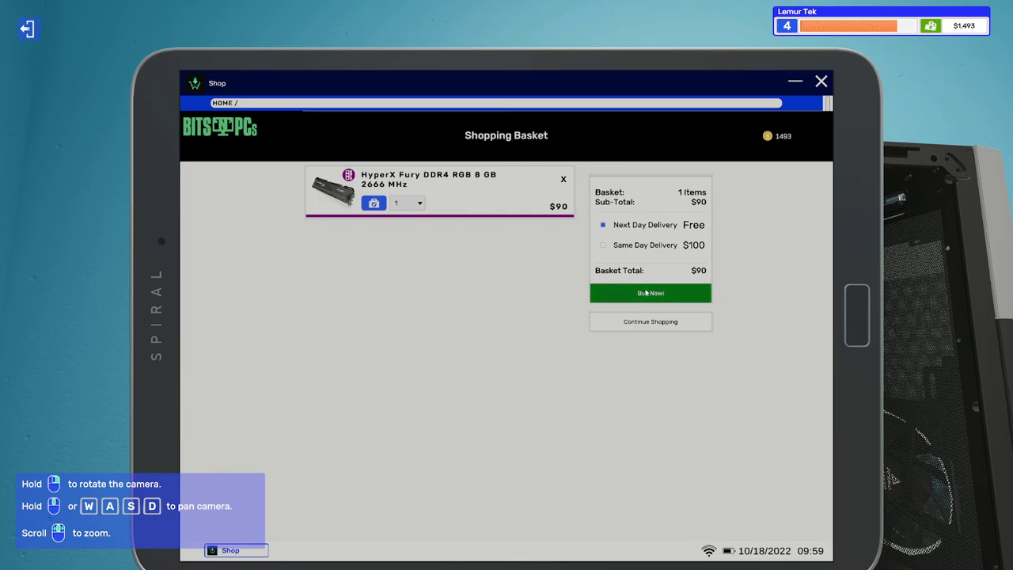
pyautogui.click(821, 81)
pyautogui.press('Escape')
pyautogui.press('Escape')
pyautogui.press('Escape')
# Carry the third broken custom PC ($262) through the hallway onto the workbench.
pyautogui.press('w')
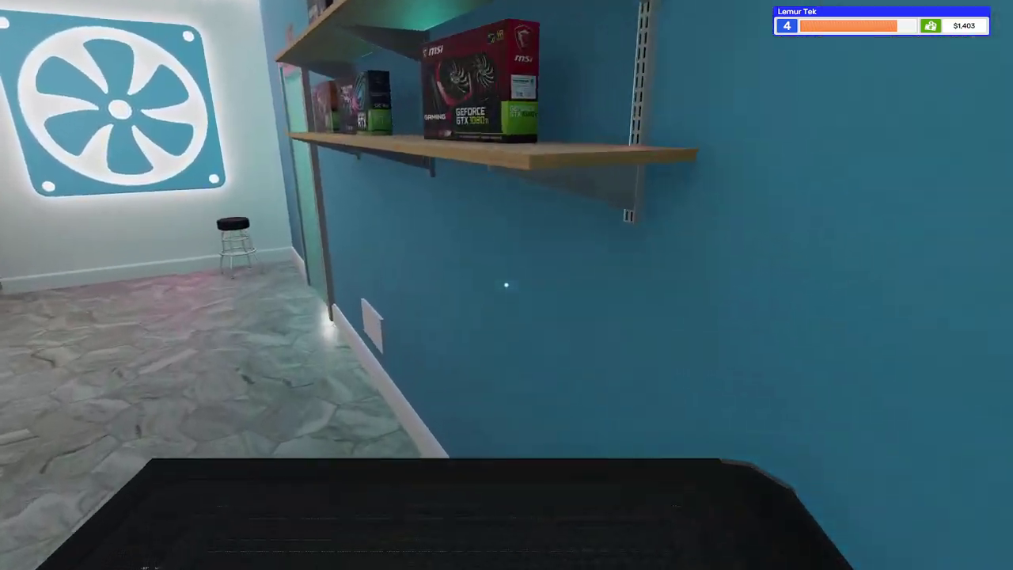
pyautogui.press('w')
pyautogui.press('w')
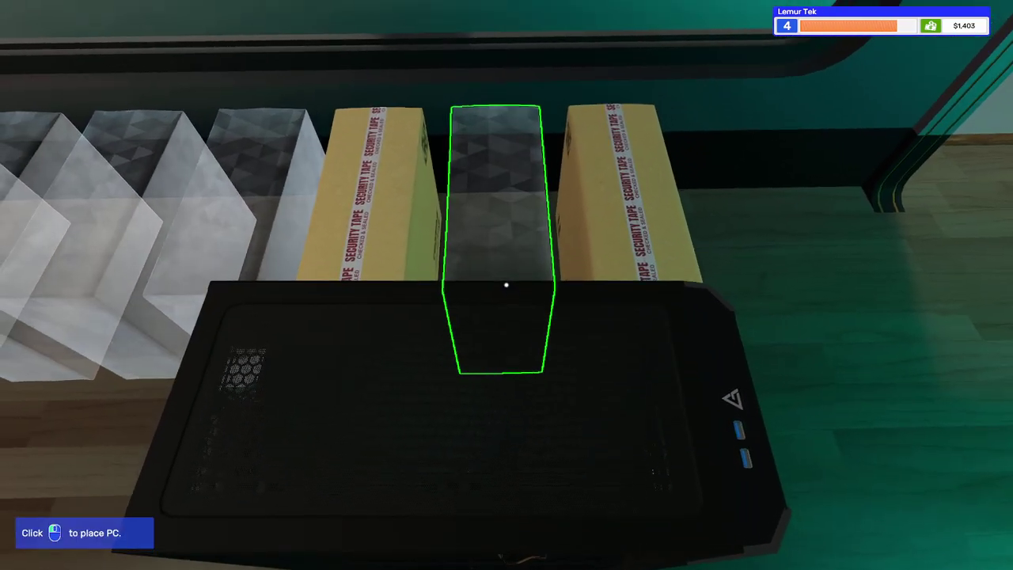
pyautogui.click(506, 285)
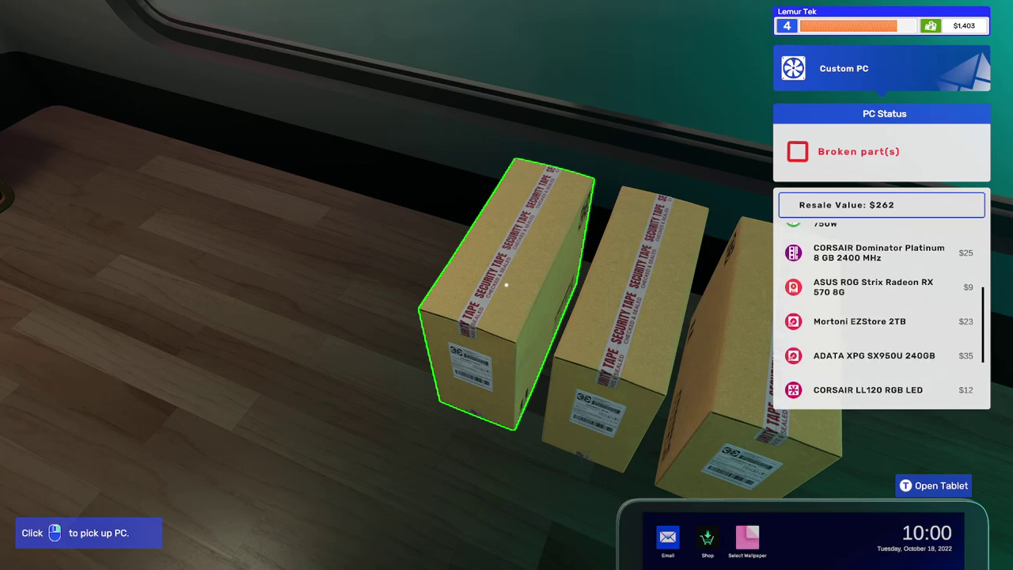
pyautogui.click(506, 285)
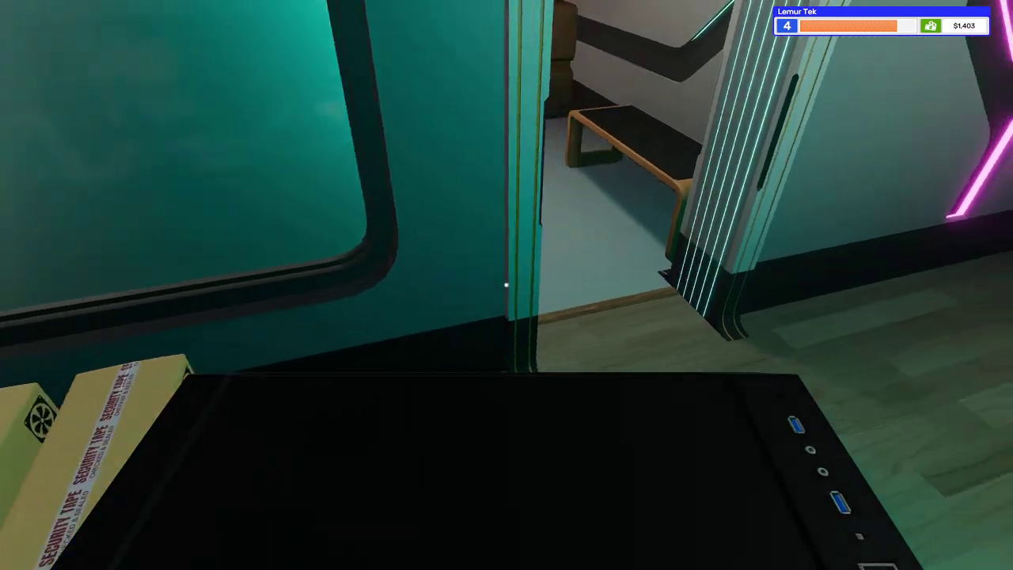
pyautogui.press('w')
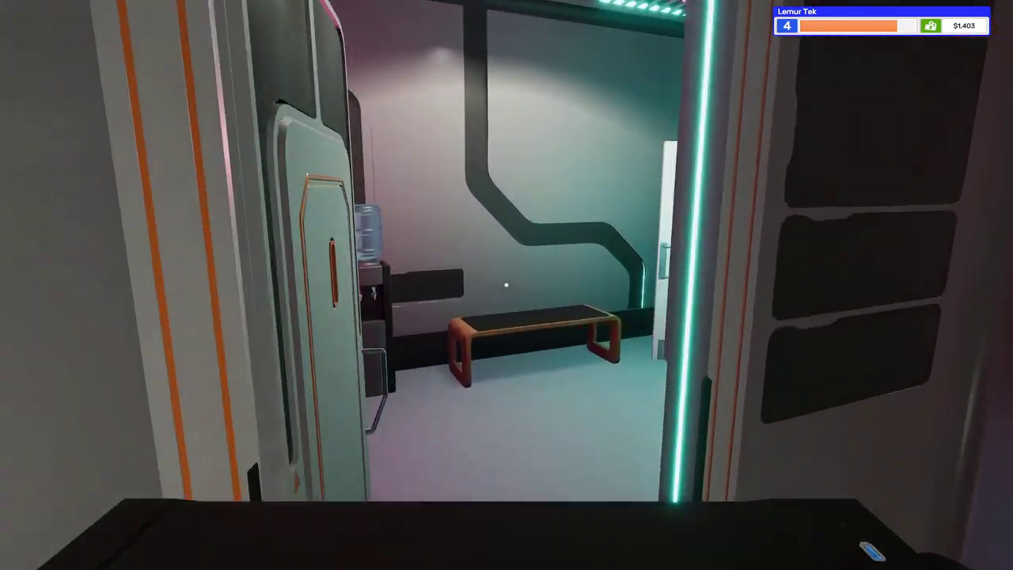
pyautogui.press('w')
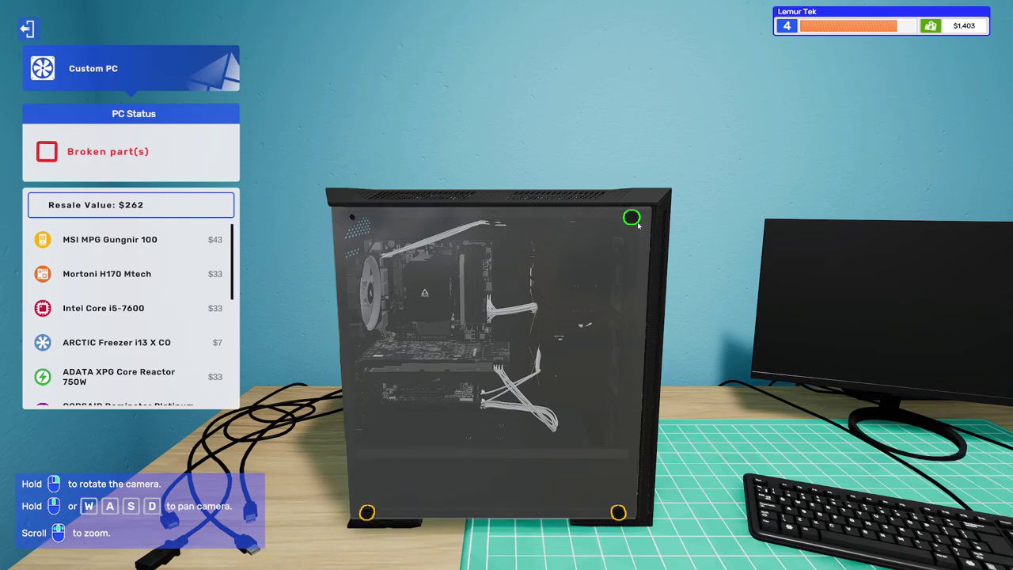
# Remove the side panel screws and turn the view to face the graphics card.
pyautogui.click(620, 514)
pyautogui.click(366, 514)
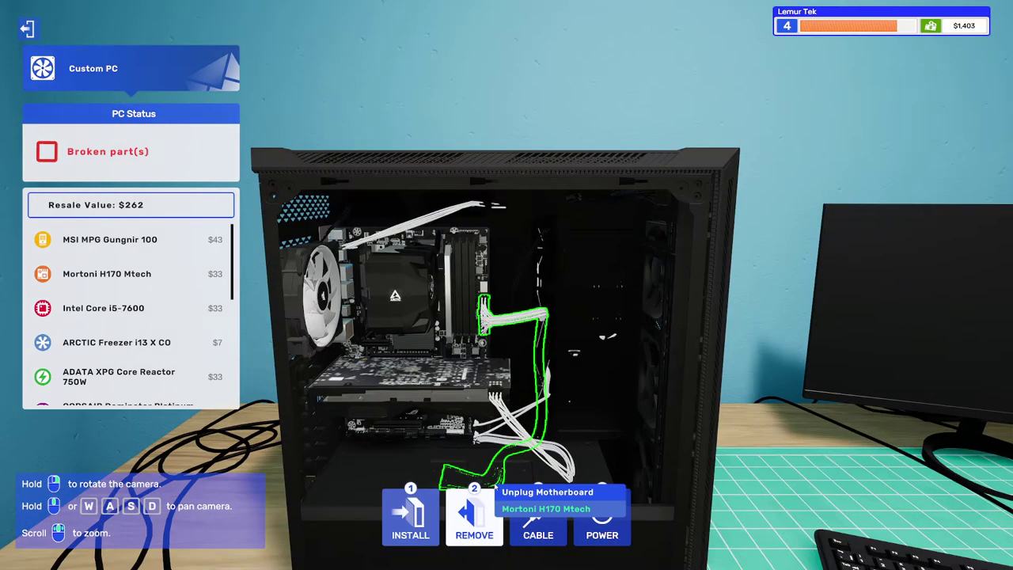
pyautogui.scroll(3, 506, 316)
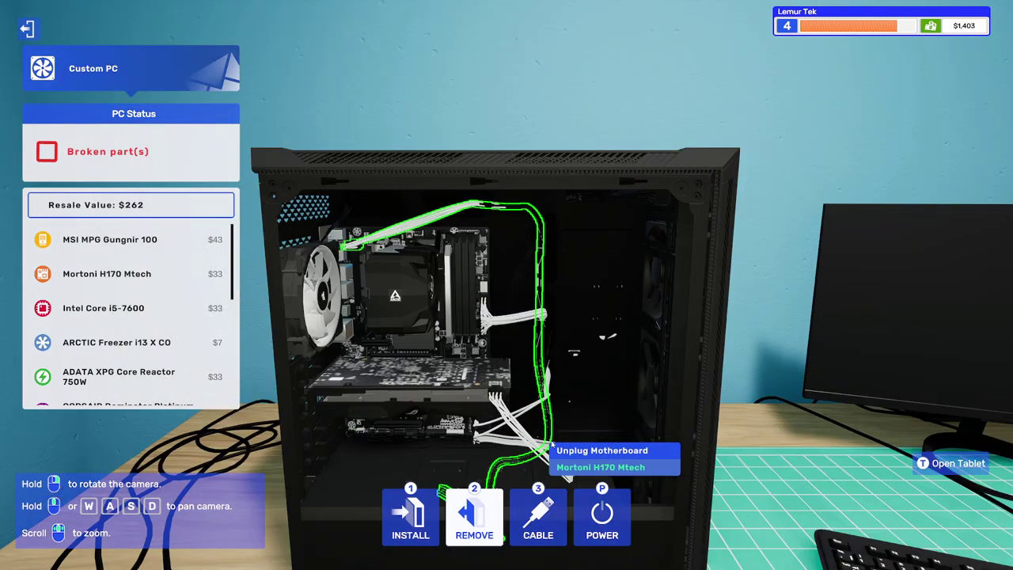
pyautogui.scroll(-2, 552, 446)
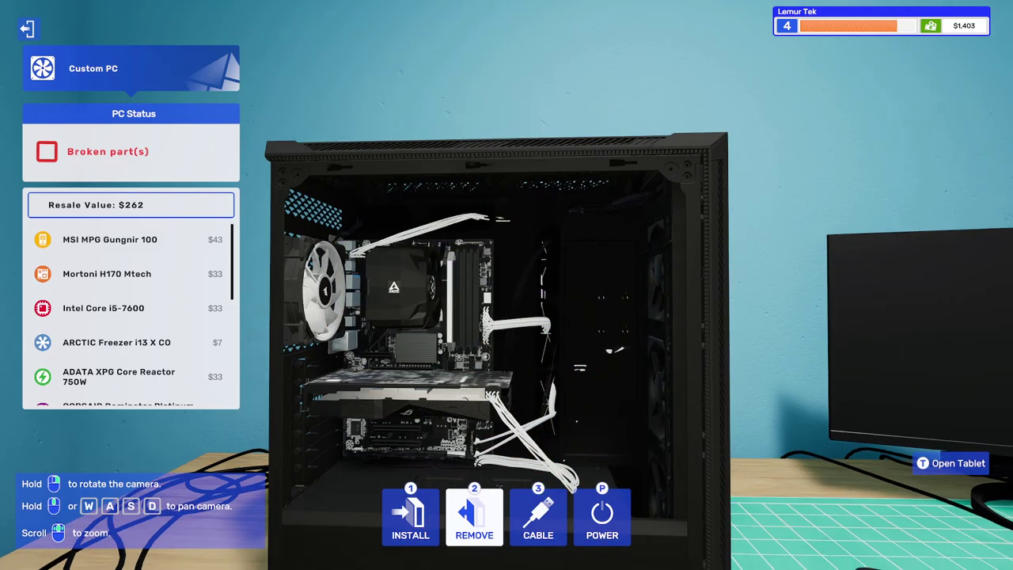
pyautogui.moveTo(539, 380); pyautogui.dragTo(395, 372)
pyautogui.moveTo(554, 356); pyautogui.dragTo(435, 357)
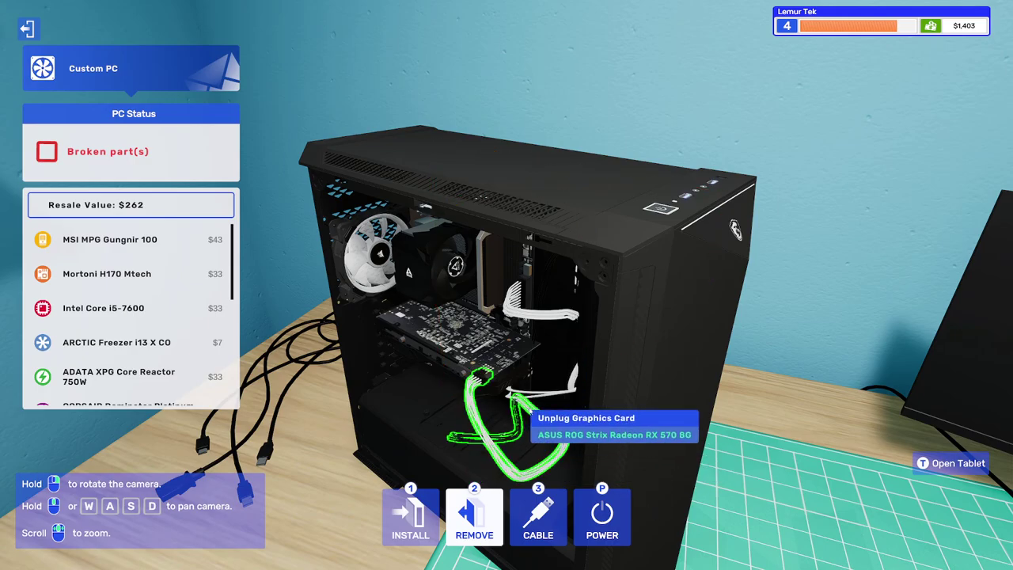
pyautogui.moveTo(553, 380); pyautogui.dragTo(443, 356)
pyautogui.moveTo(554, 356); pyautogui.dragTo(475, 356)
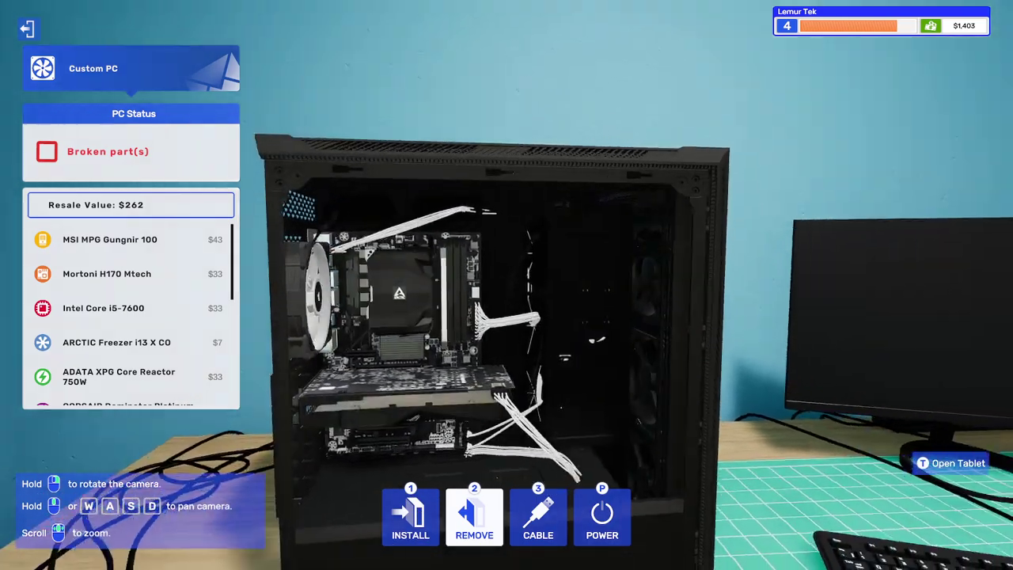
# Unplug the RX 570's power cable and remove its bracket screws to free the card.
pyautogui.click(497, 403)
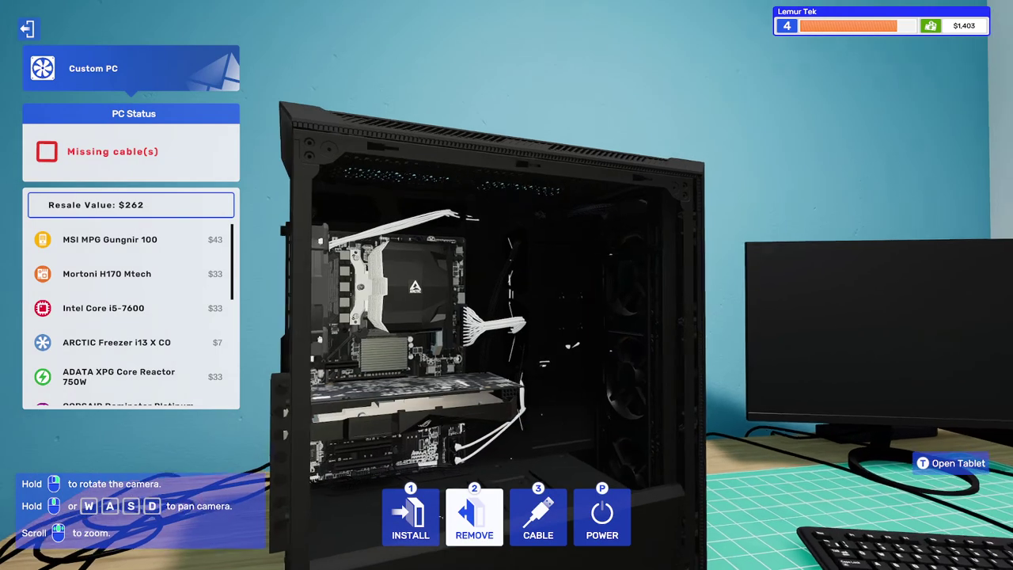
pyautogui.moveTo(391, 417); pyautogui.dragTo(317, 425)
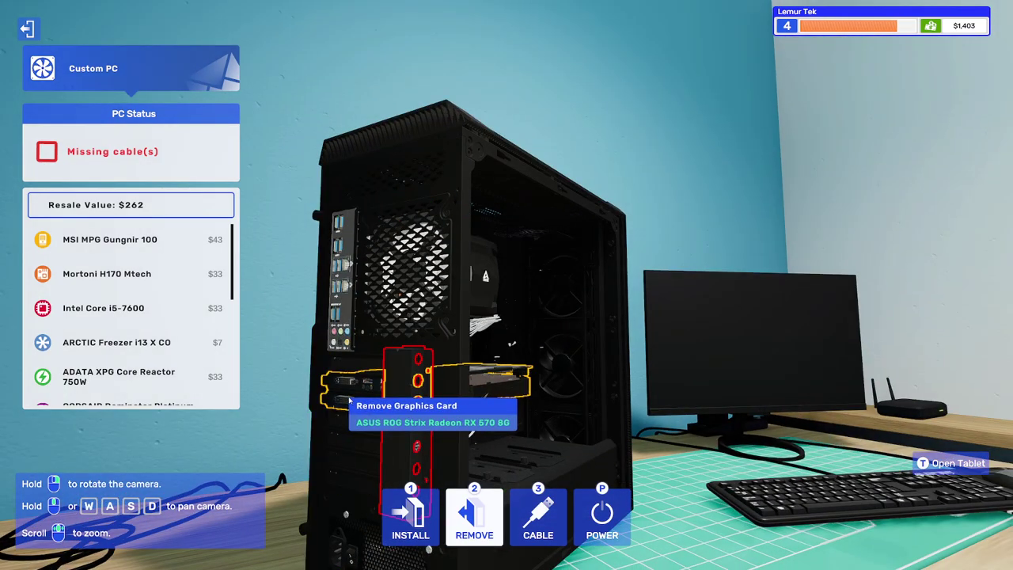
pyautogui.click(393, 409)
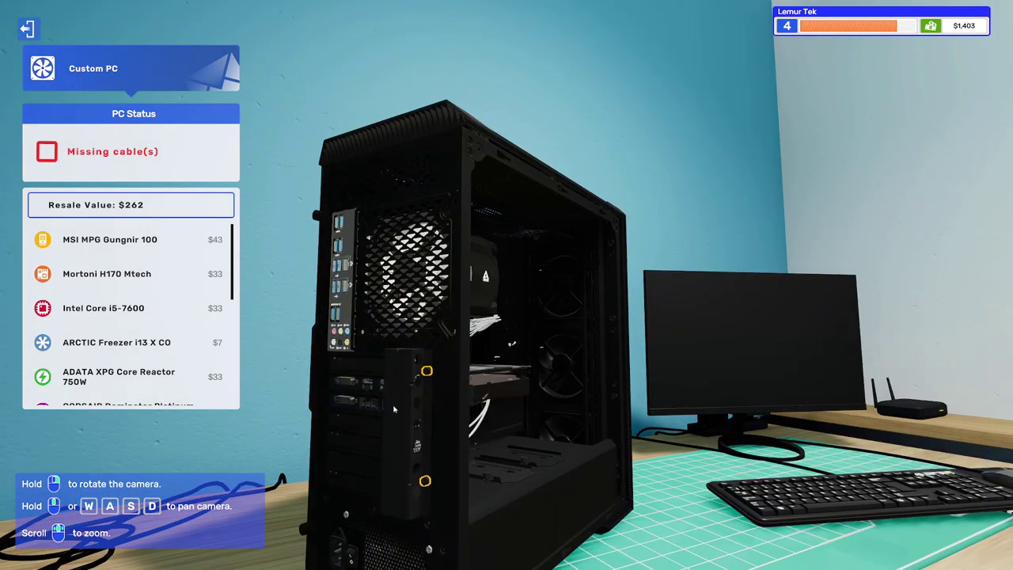
pyautogui.click(427, 372)
pyautogui.click(424, 481)
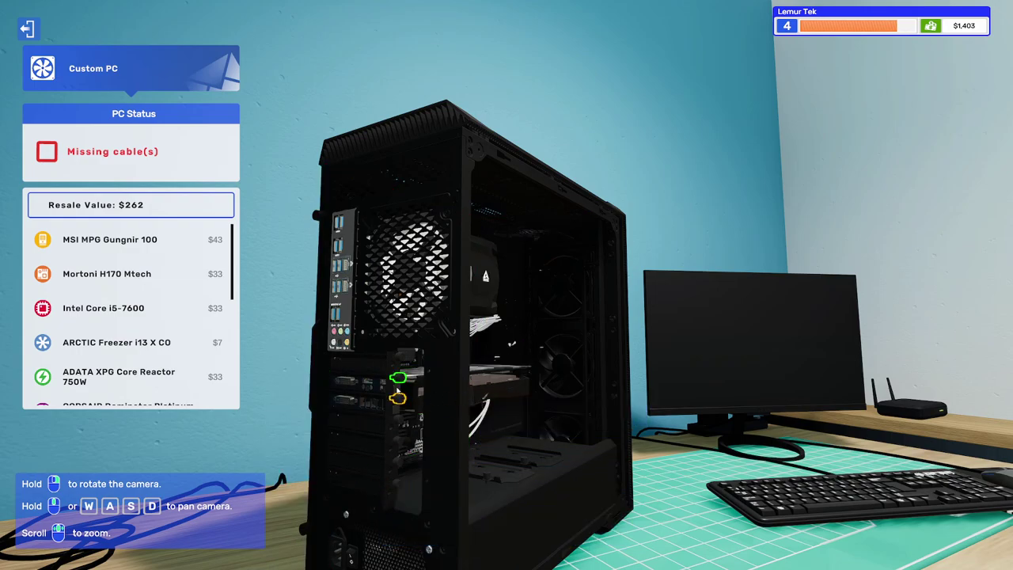
pyautogui.click(398, 380)
pyautogui.click(402, 400)
pyautogui.moveTo(554, 316); pyautogui.dragTo(396, 316)
# Sell the broken ASUS ROG Strix RX 570 from inventory and bring up the tablet.
pyautogui.press('i')
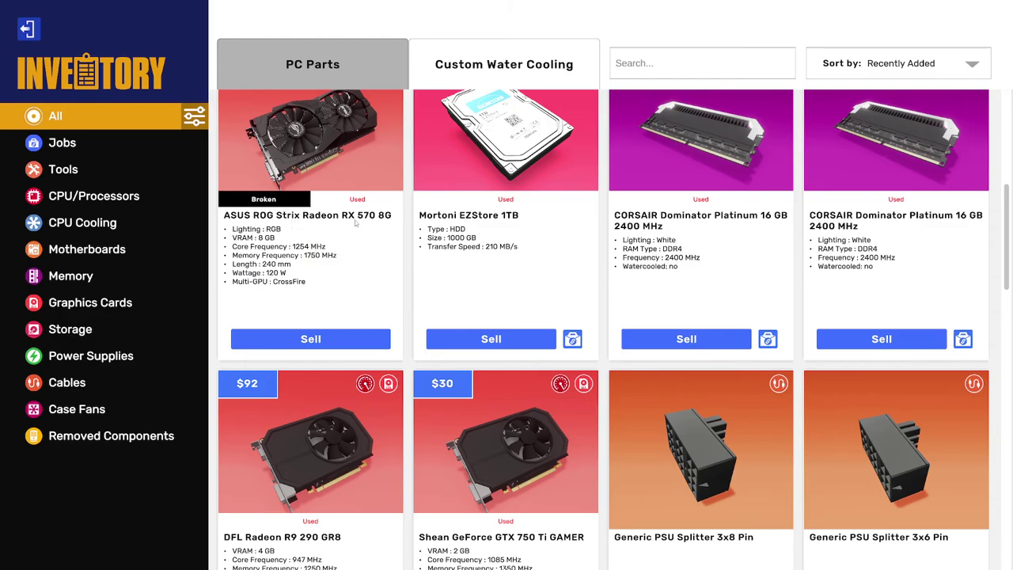
pyautogui.click(310, 338)
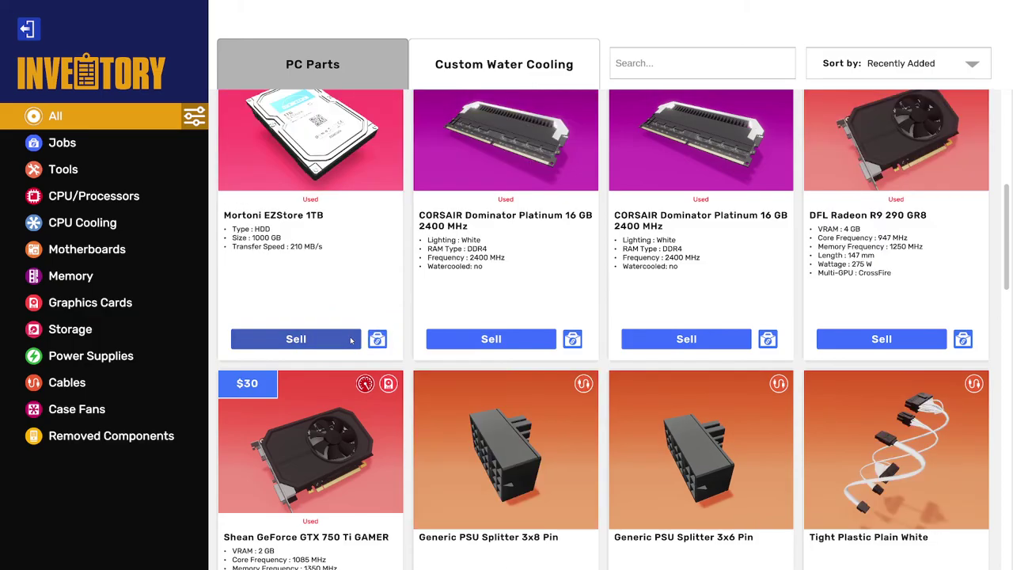
pyautogui.press('Escape')
pyautogui.press('Tab')
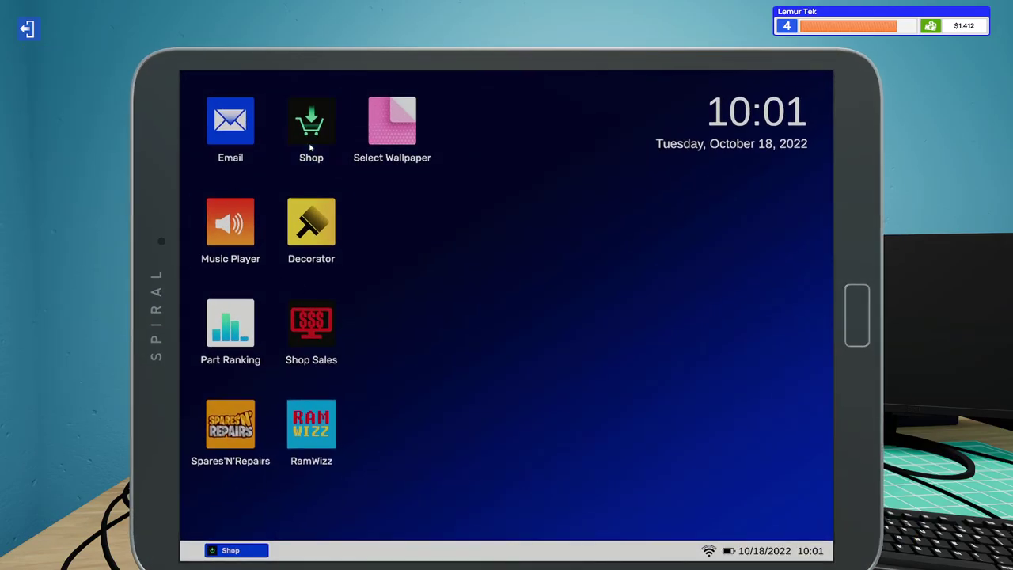
# Order the ASUS ROG Strix Radeon RX570 OC Edition for $300 via an 'rx 570' search, leaving $1,112.
pyautogui.click(311, 135)
pyautogui.click(361, 290)
pyautogui.click(392, 134)
pyautogui.write('rx 570')
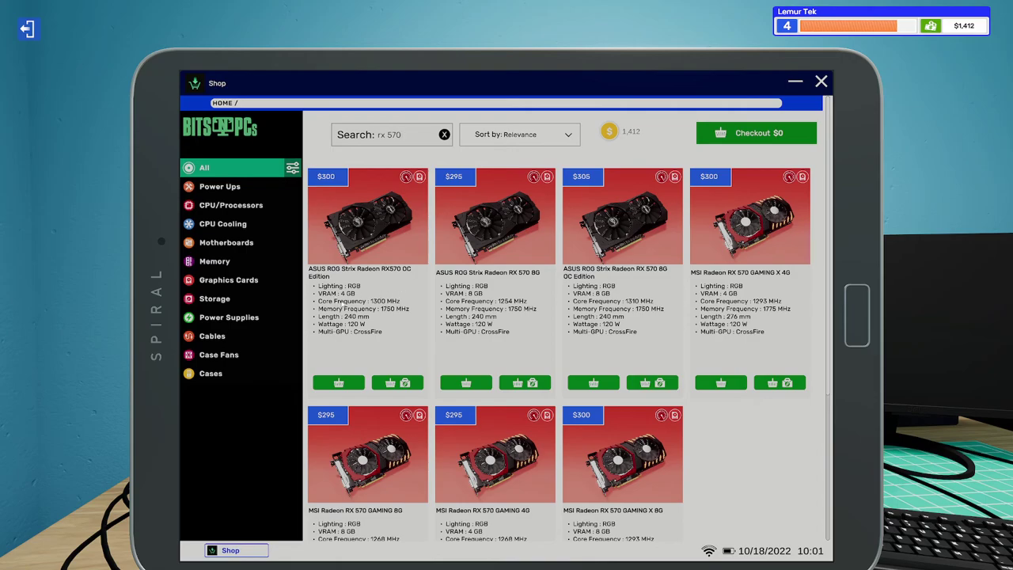
pyautogui.scroll(-1, 342, 301)
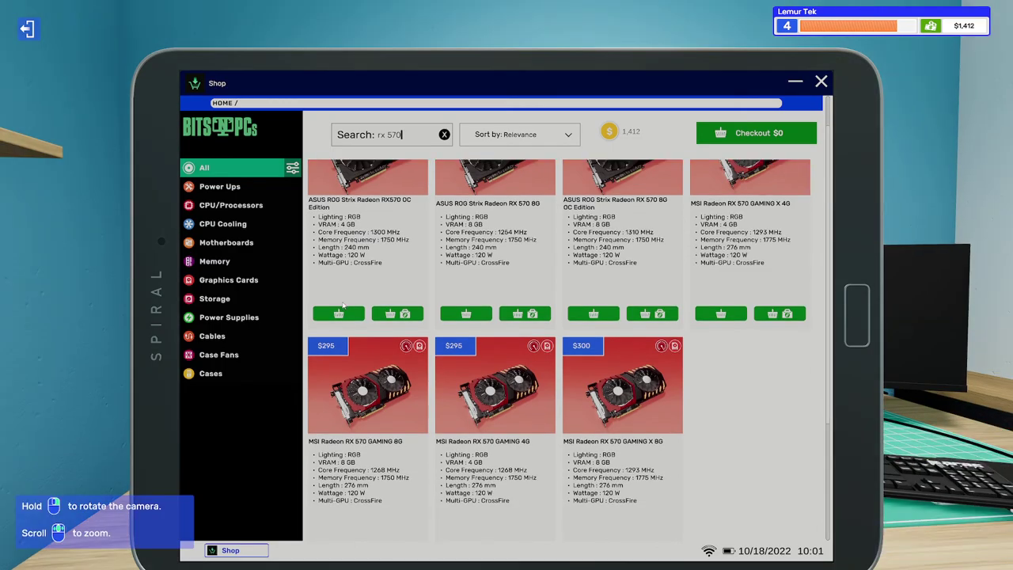
pyautogui.scroll(1, 342, 301)
pyautogui.scroll(-1, 342, 302)
pyautogui.scroll(1, 378, 200)
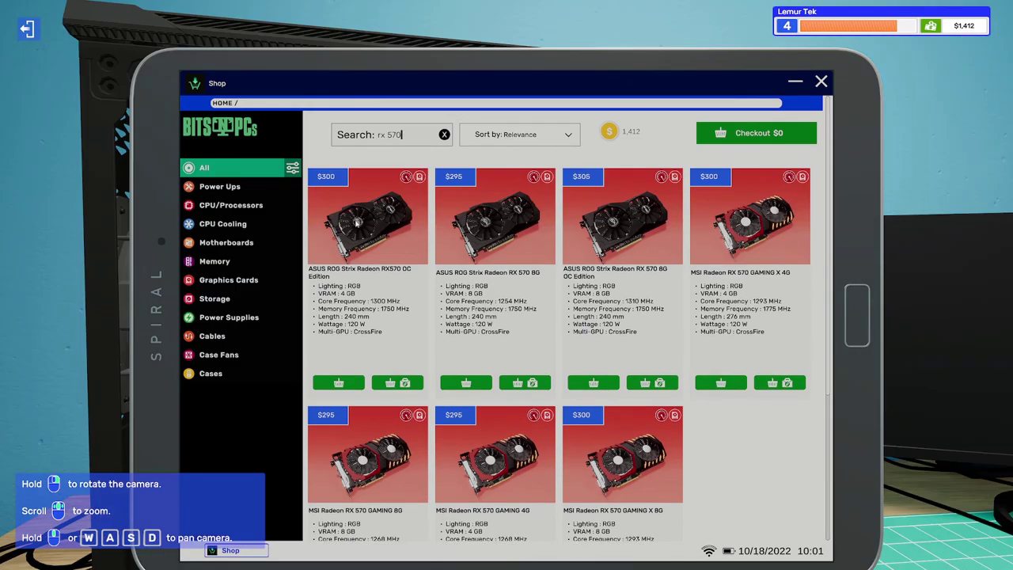
pyautogui.click(339, 383)
pyautogui.click(756, 136)
pyautogui.click(675, 293)
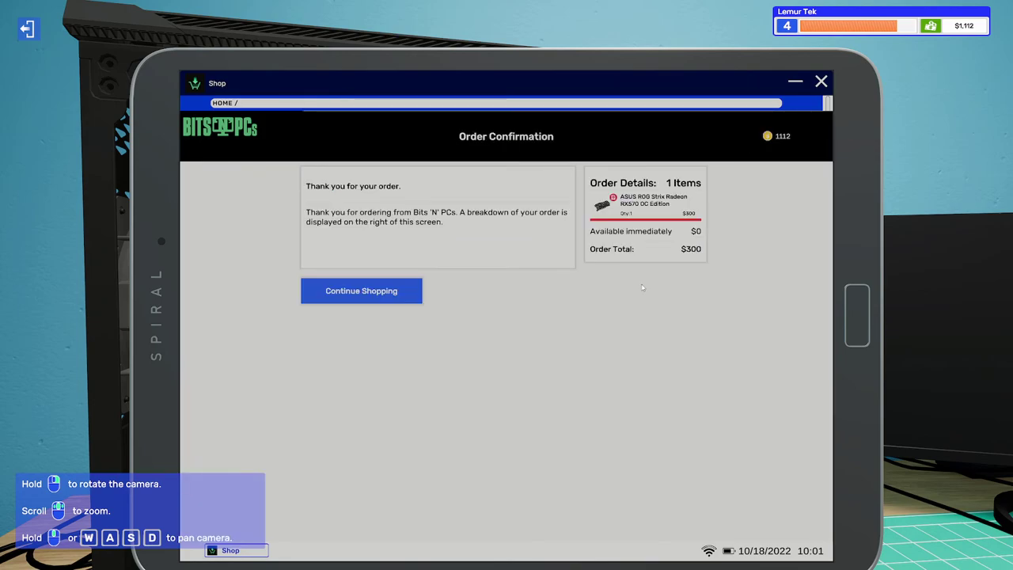
pyautogui.click(820, 81)
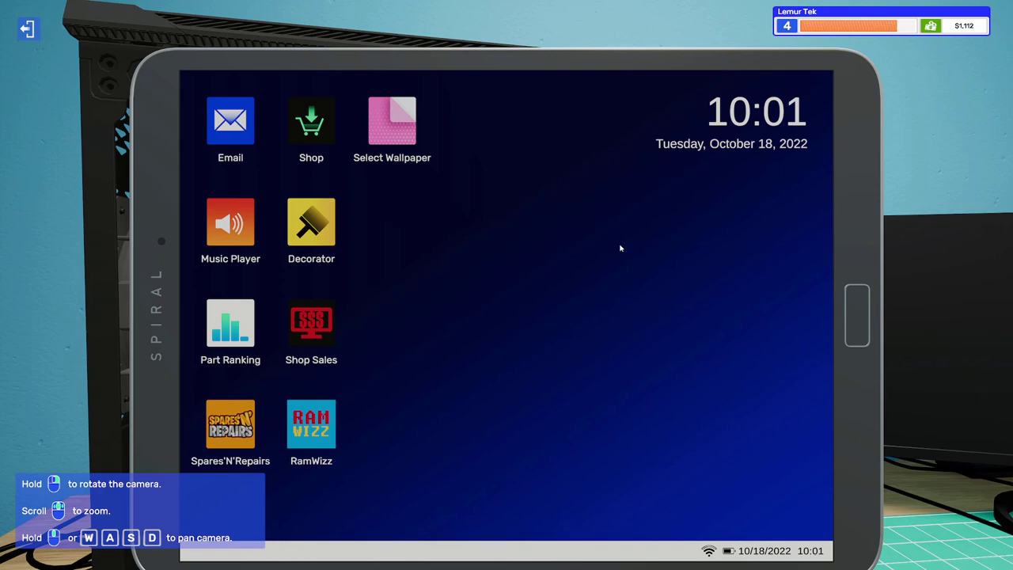
pyautogui.press('Escape')
pyautogui.press('Escape')
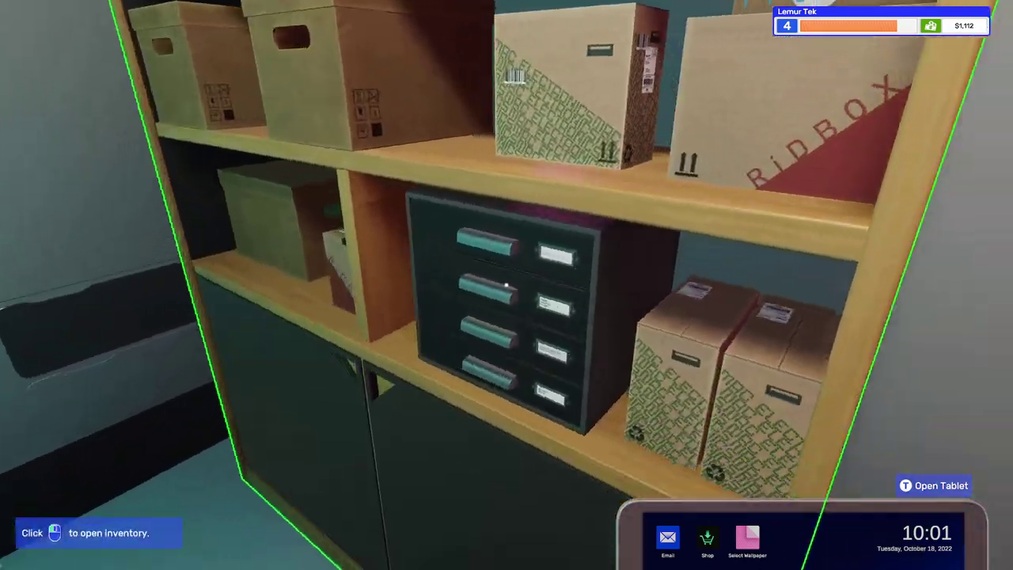
# Check the storage cabinet inventory, then switch off the lights to end the day.
pyautogui.click(507, 285)
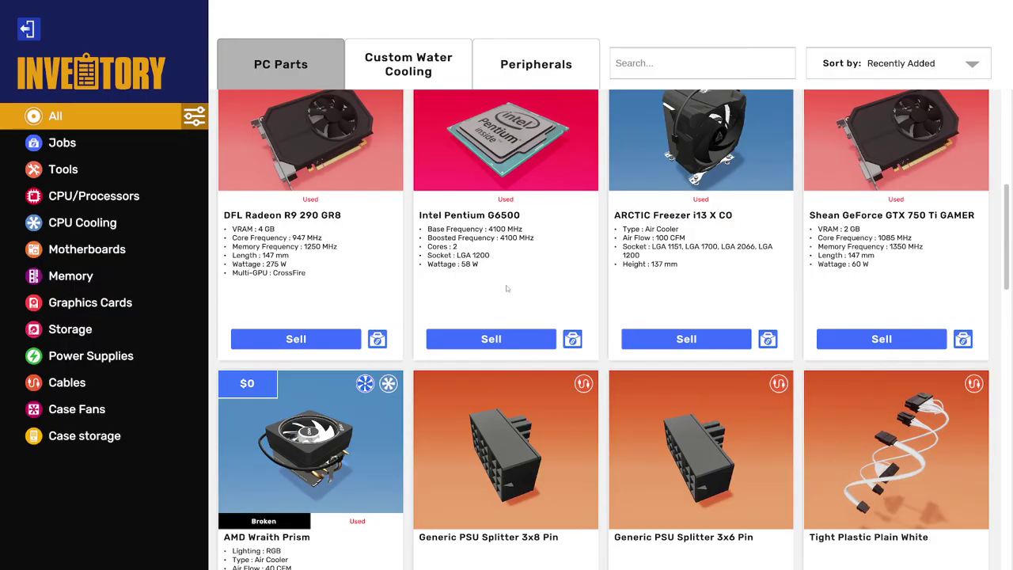
pyautogui.press('Escape')
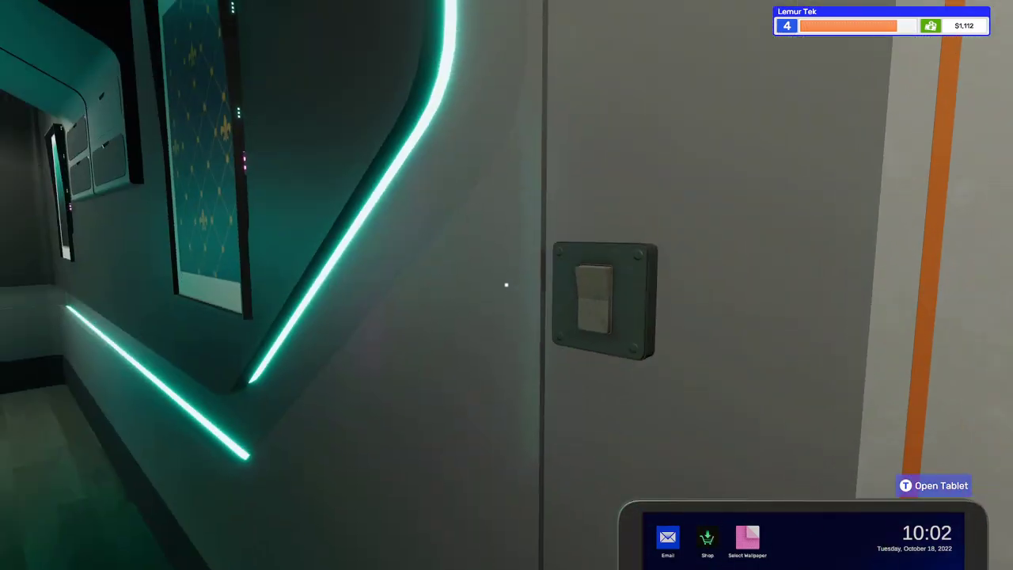
pyautogui.click(507, 285)
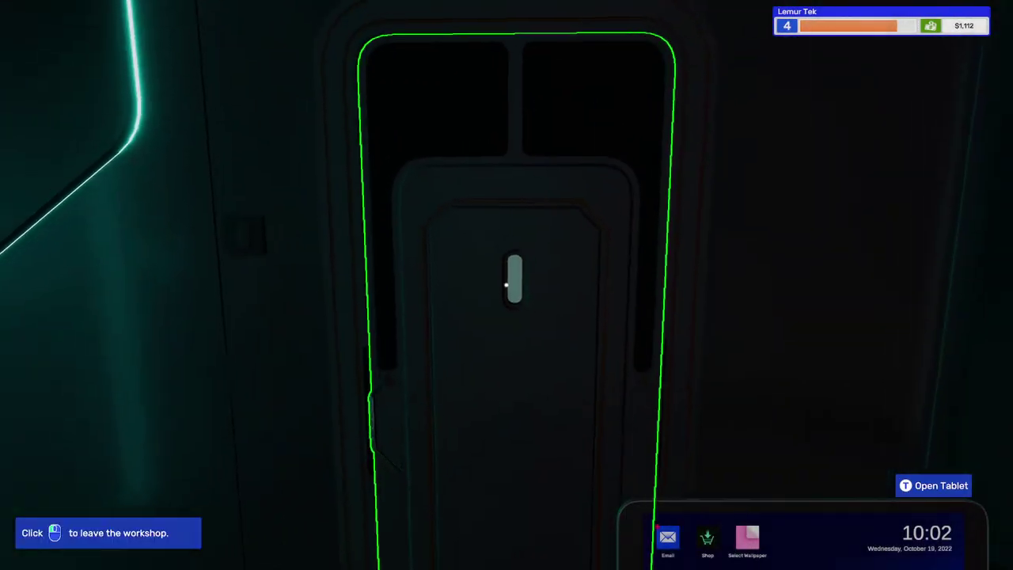
# Start Wednesday, October 19 and collect the delivery containing the RX570 OC card.
pyautogui.click(507, 285)
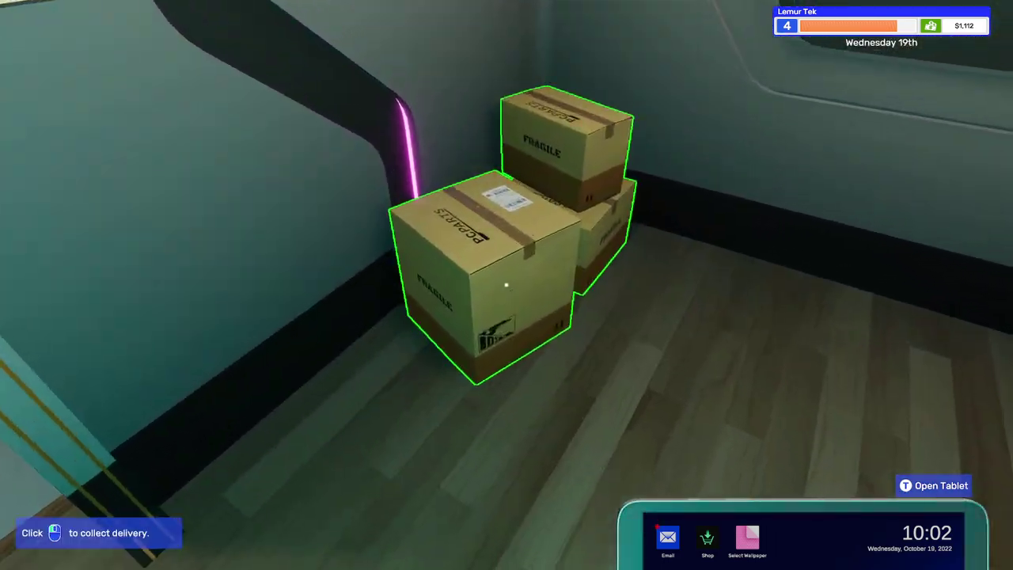
pyautogui.click(506, 285)
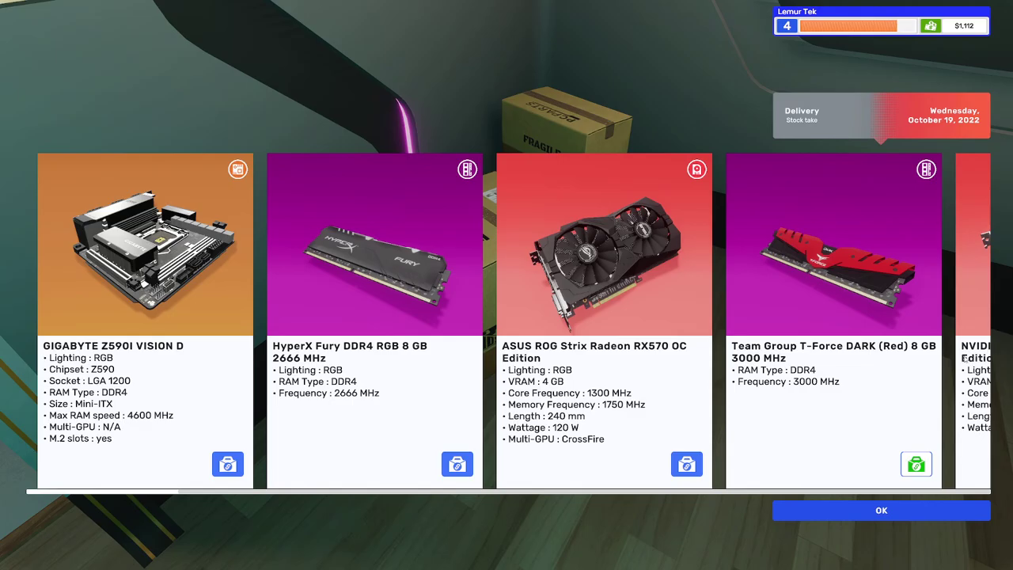
pyautogui.click(882, 509)
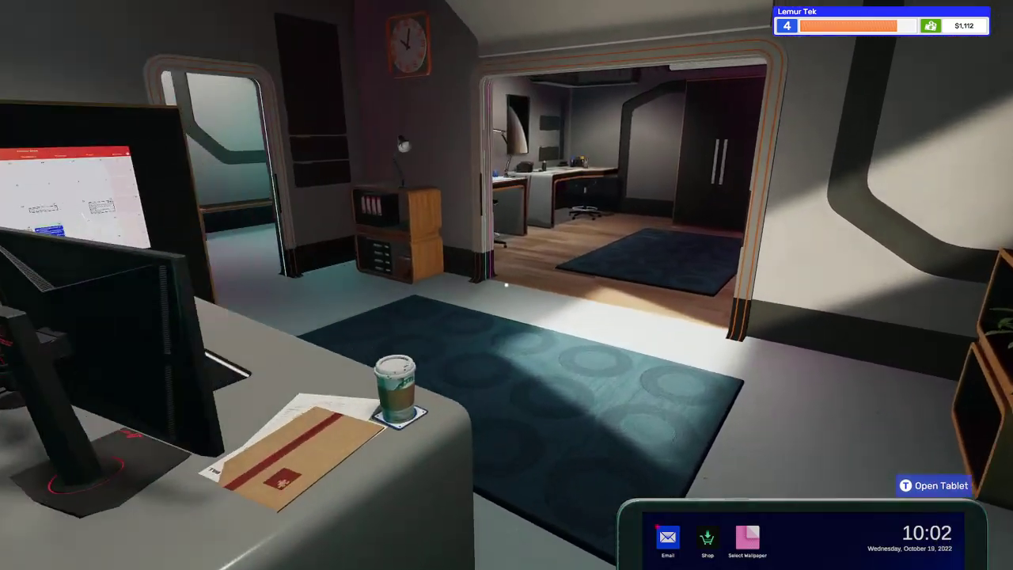
# Walk to the workbench and install the ASUS ROG Strix RX570 OC card in the PCIe slot.
pyautogui.press('w')
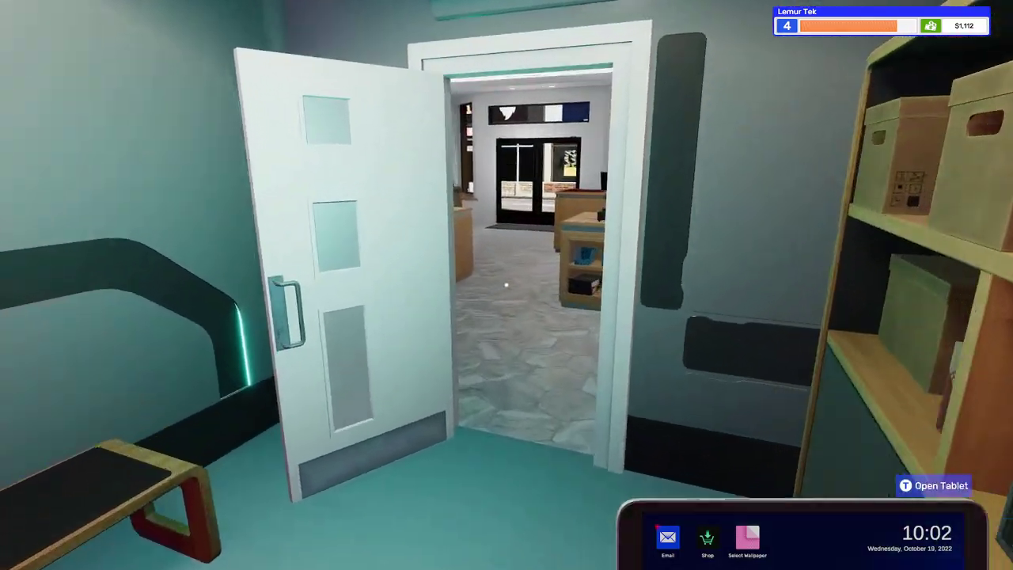
pyautogui.press('w')
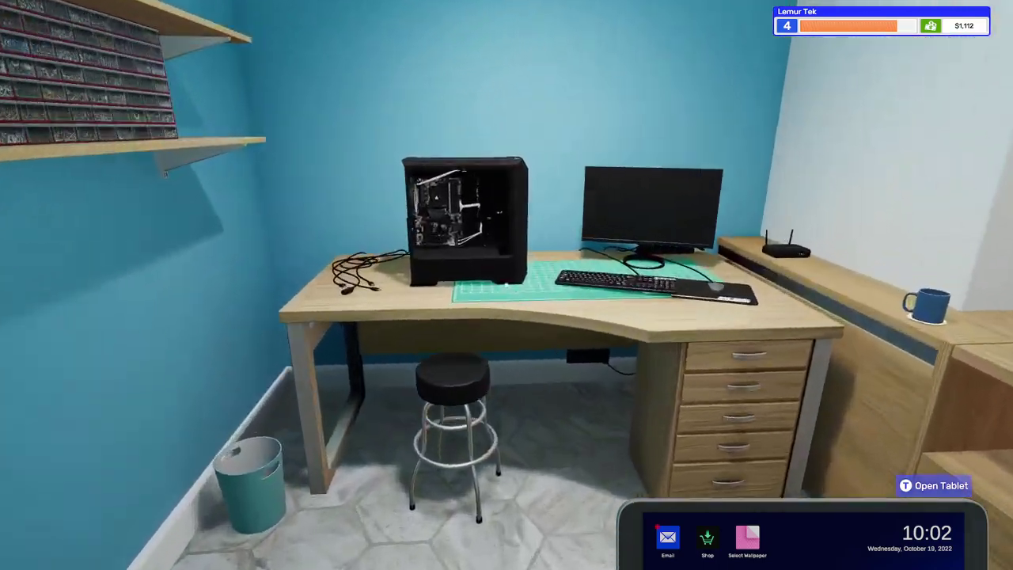
pyautogui.press('w')
pyautogui.click(506, 285)
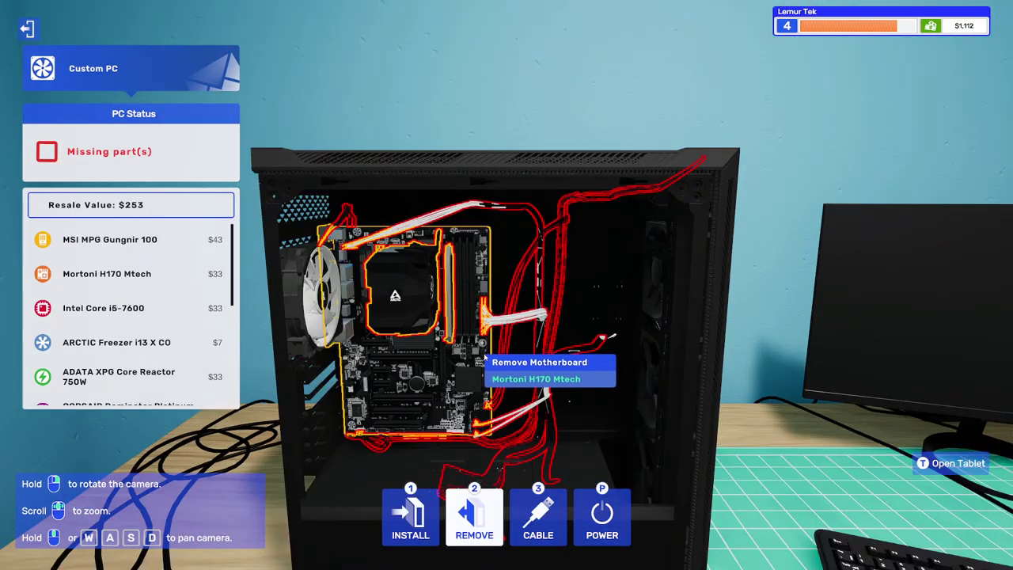
pyautogui.scroll(3, 484, 357)
pyautogui.press('i')
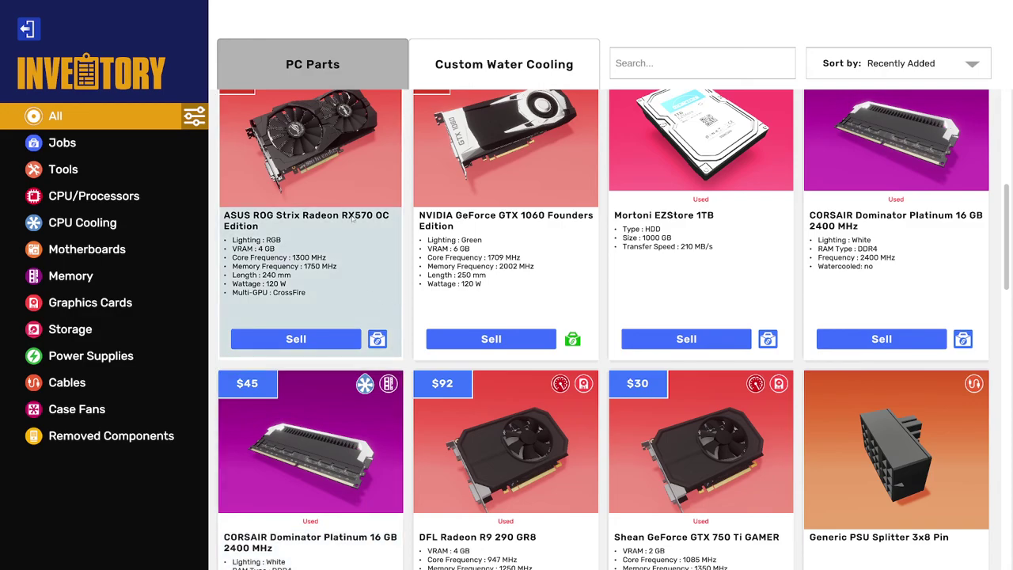
pyautogui.scroll(3, 366, 236)
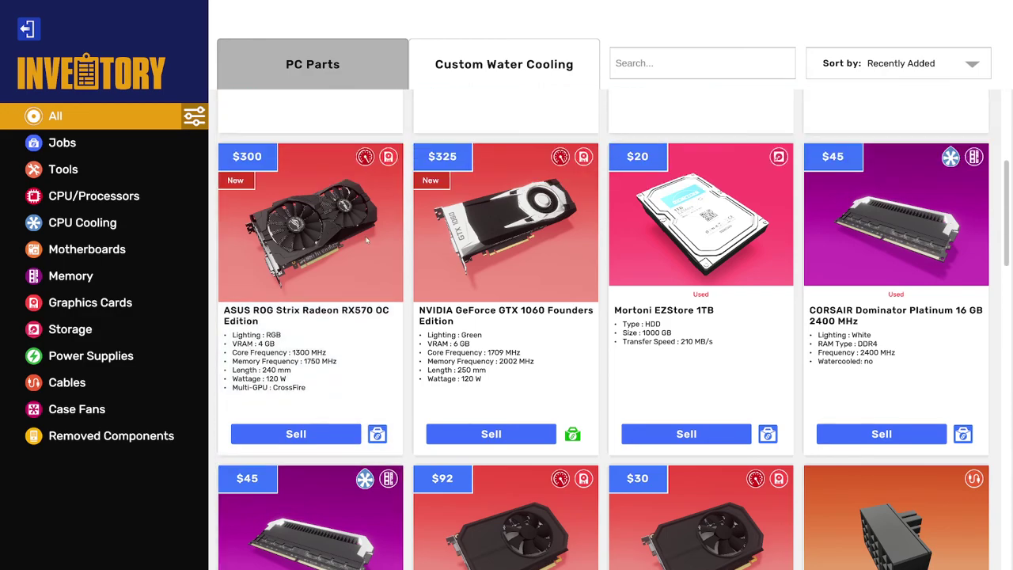
pyautogui.click(352, 313)
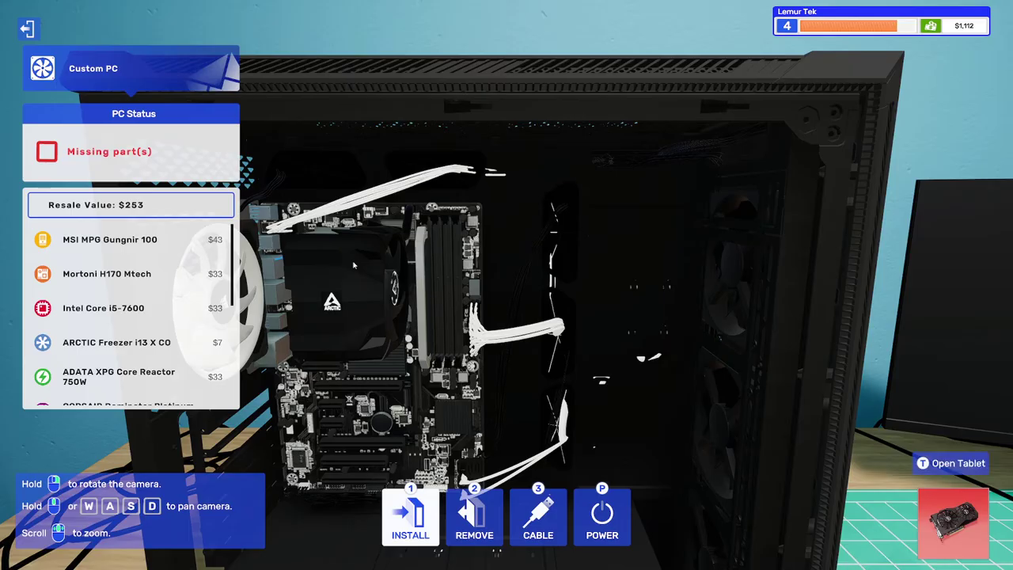
pyautogui.click(269, 420)
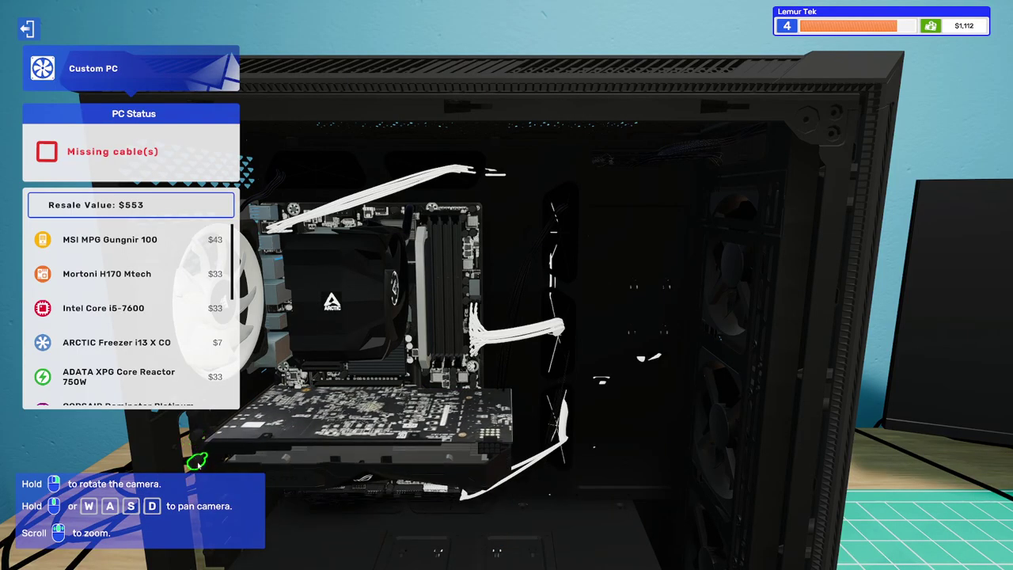
pyautogui.scroll(-3, 380, 436)
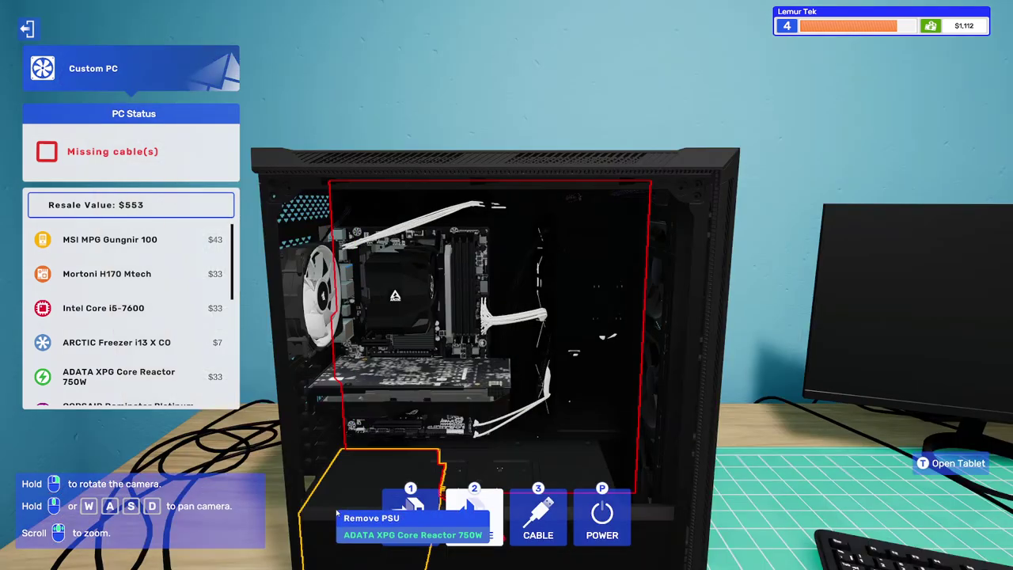
pyautogui.scroll(3, 380, 546)
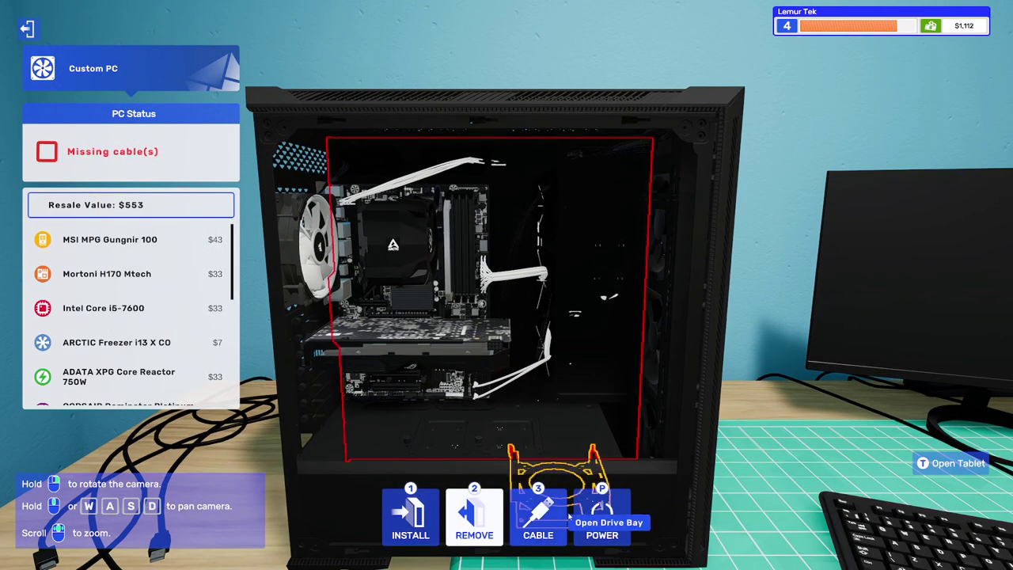
# Connect the power cable to the graphics card.
pyautogui.press('3')
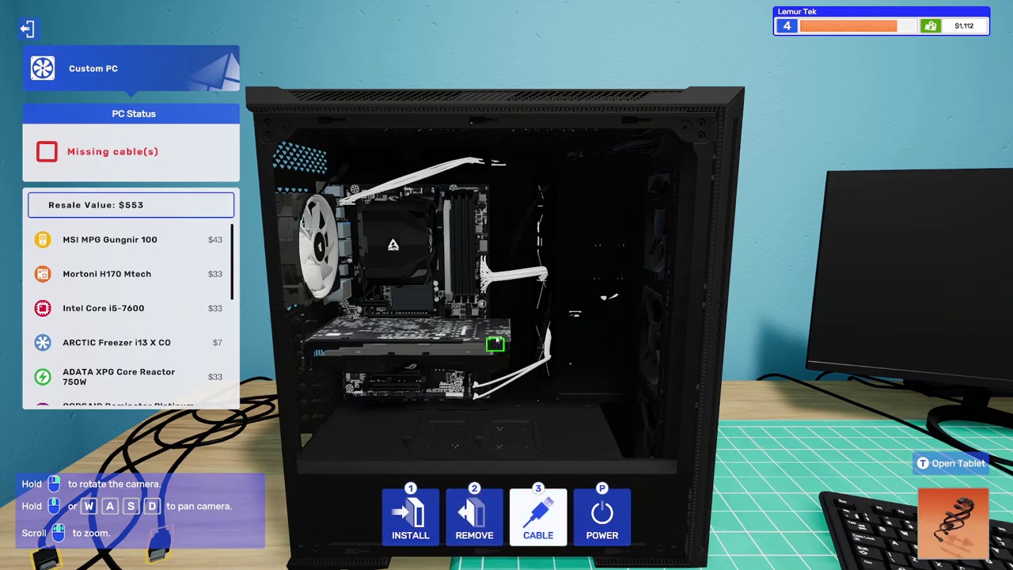
pyautogui.press('1')
pyautogui.click(423, 467)
pyautogui.press('3')
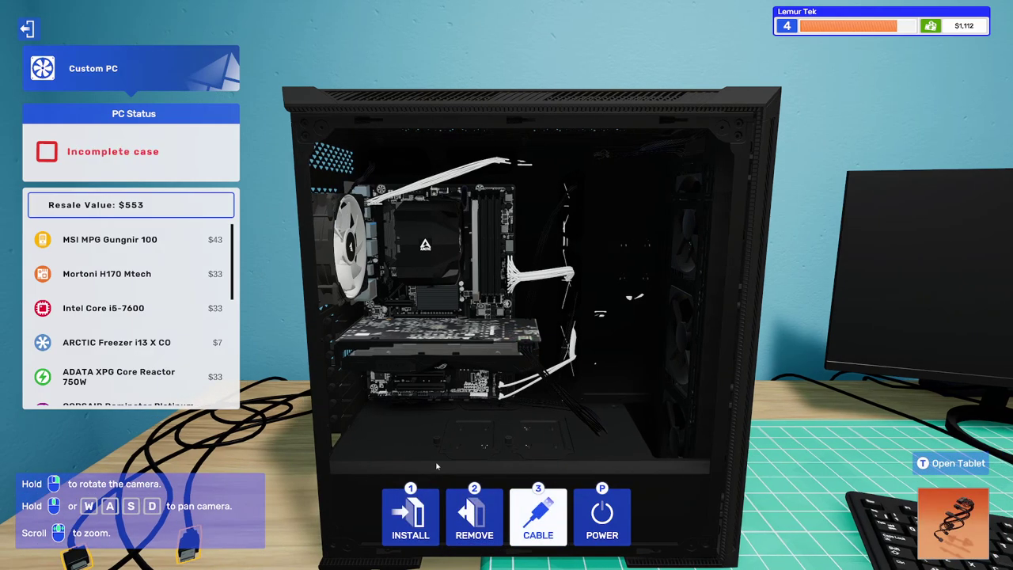
pyautogui.moveTo(475, 317)
pyautogui.mouseDown()
pyautogui.moveTo(601, 383)
pyautogui.moveTo(507, 237)
pyautogui.mouseUp()
# Plug in the rear external cables and the PSU power cord.
pyautogui.press('1')
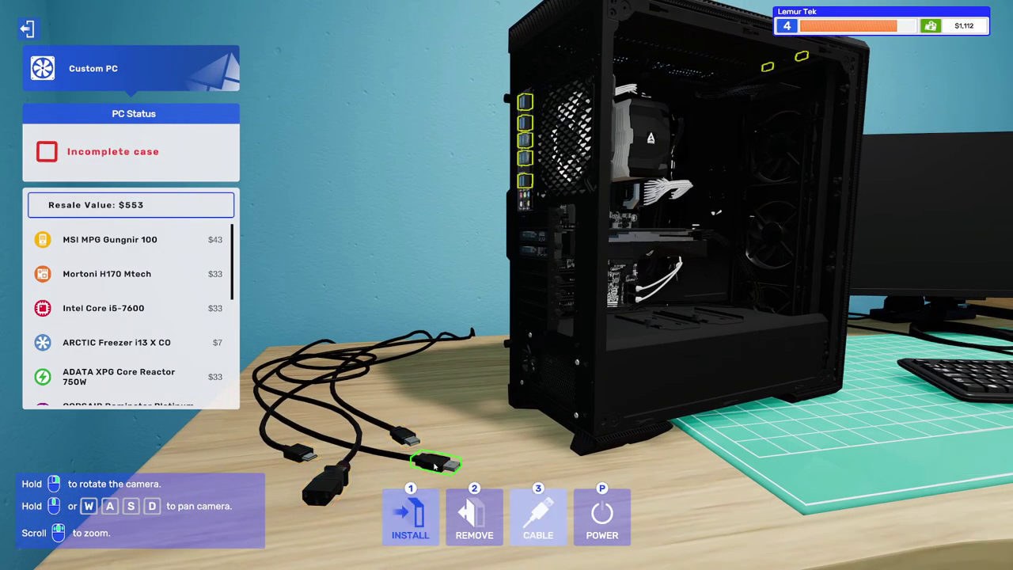
pyautogui.click(526, 101)
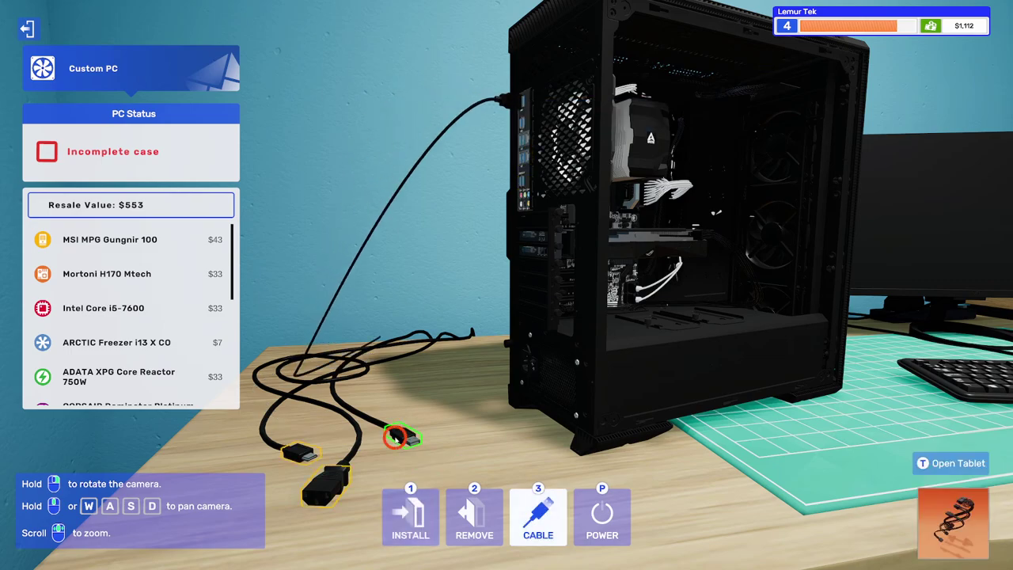
pyautogui.click(395, 436)
pyautogui.click(601, 198)
pyautogui.press('3')
pyautogui.press('1')
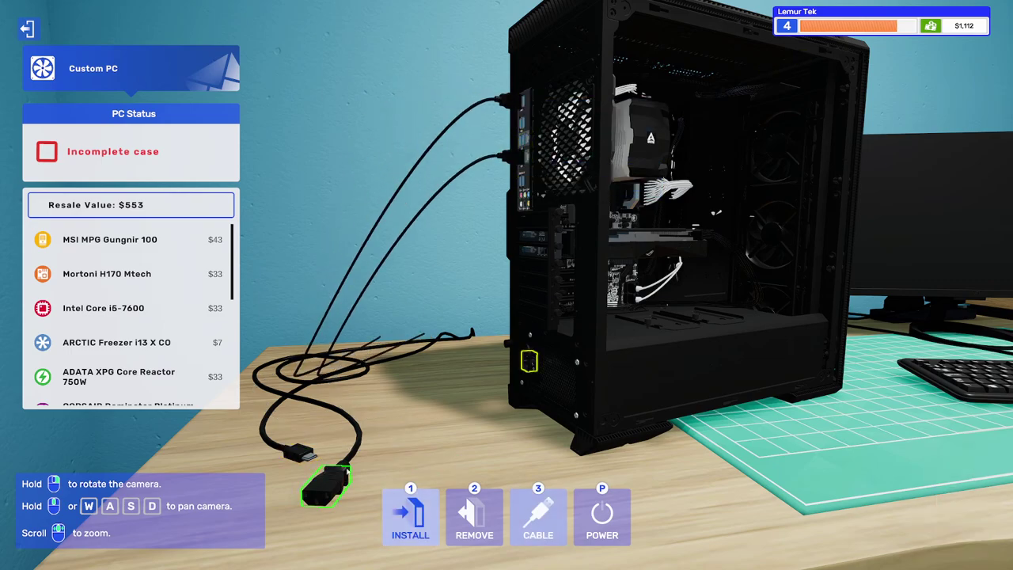
pyautogui.click(530, 363)
pyautogui.press('1')
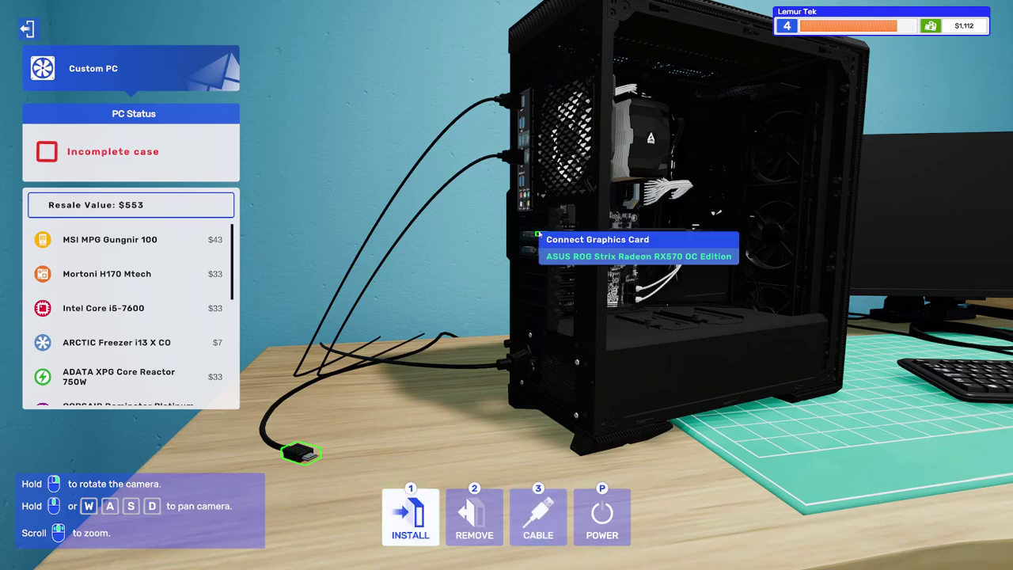
pyautogui.press('3')
pyautogui.scroll(5, 506, 285)
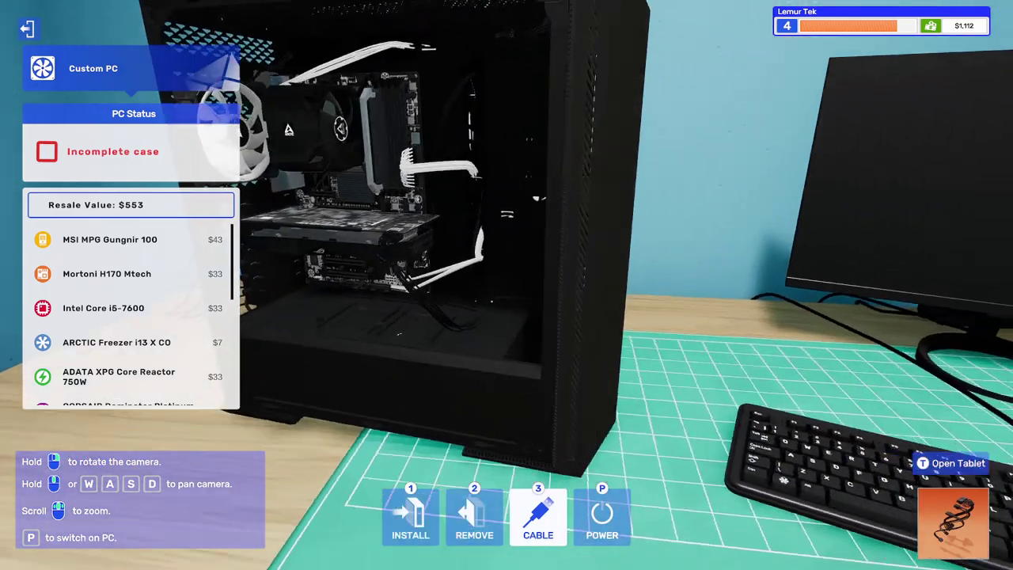
pyautogui.scroll(-5, 506, 285)
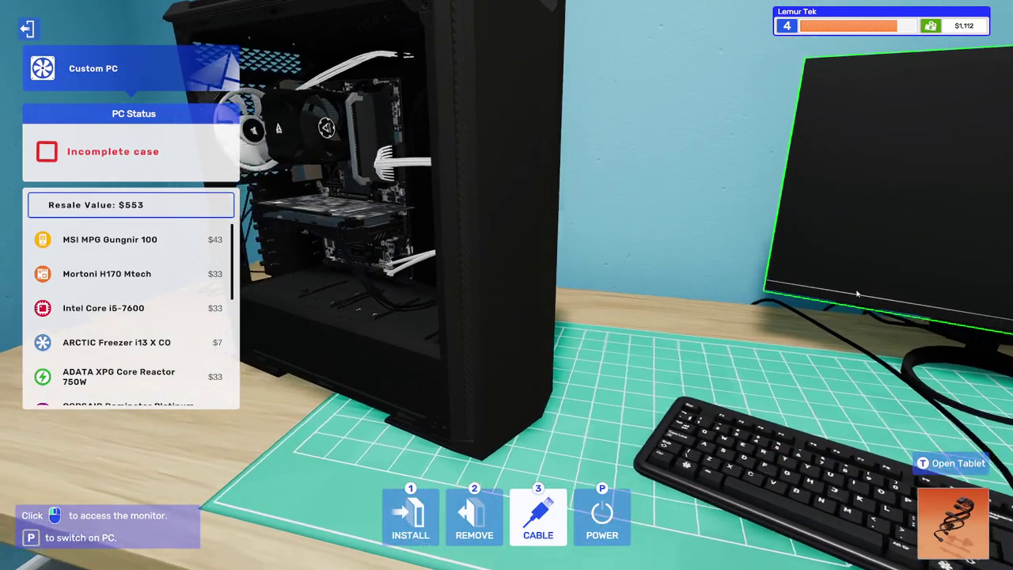
# Power on the PC, then refit the PCI Lock from Removed Components.
pyautogui.moveTo(506, 284); pyautogui.dragTo(396, 285)
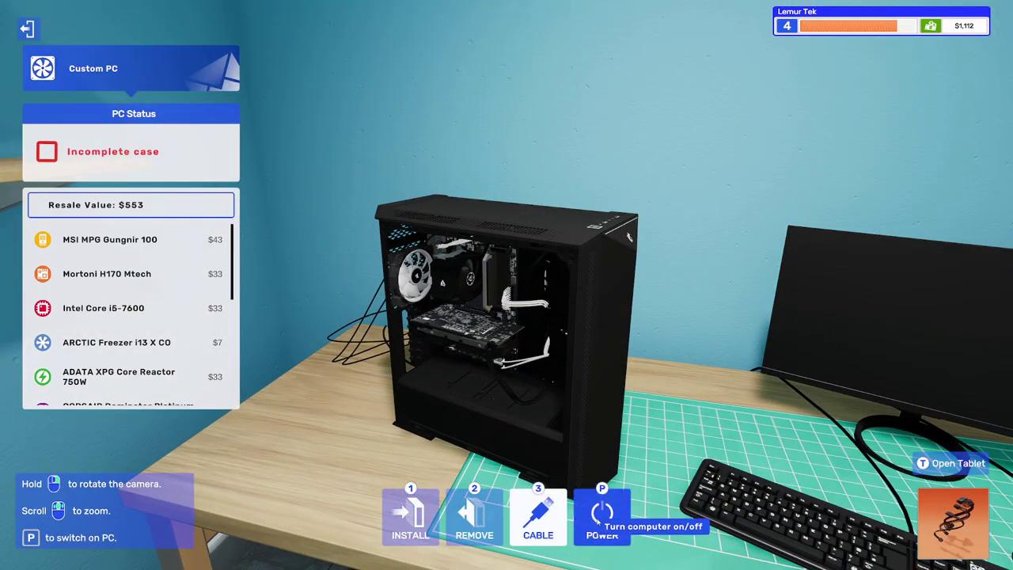
pyautogui.click(601, 518)
pyautogui.press('1')
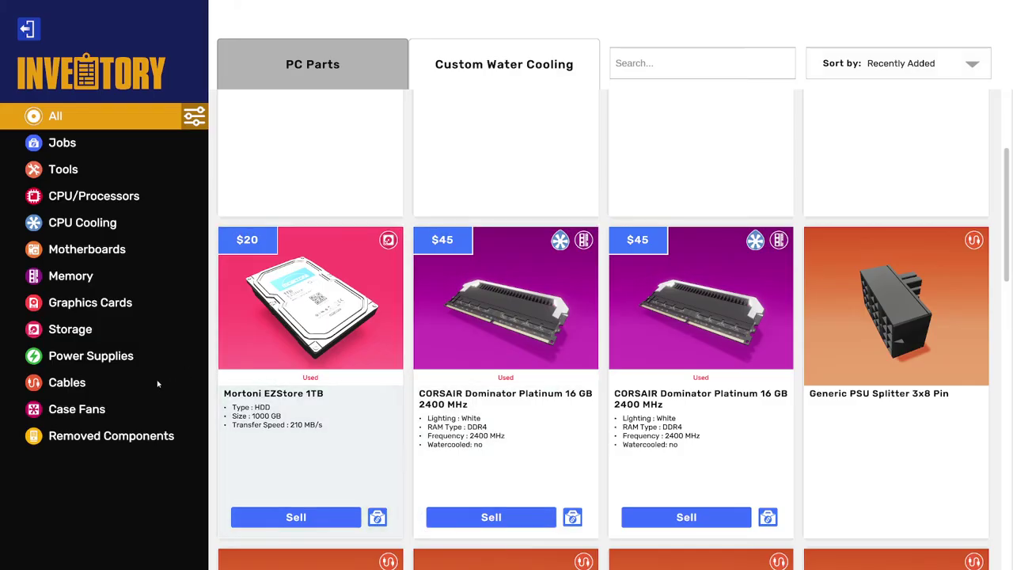
pyautogui.click(111, 435)
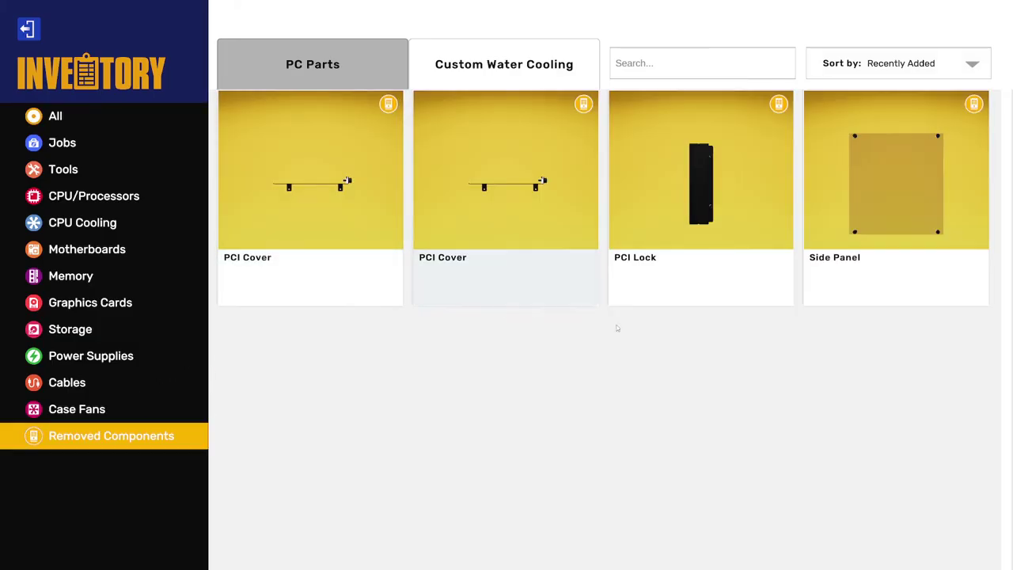
pyautogui.click(679, 247)
pyautogui.click(444, 415)
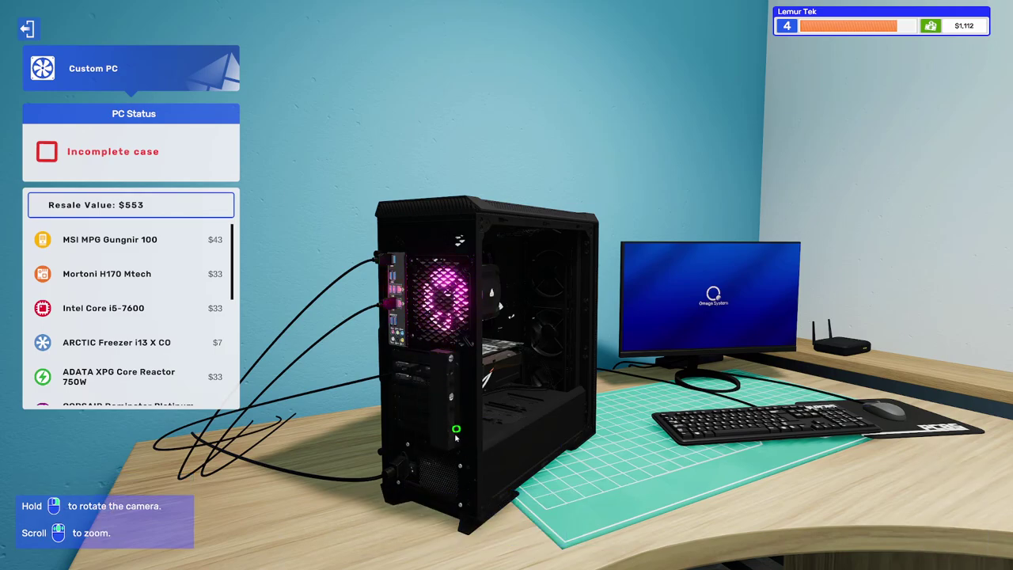
# Refit and screw in the side panel, then leave the bench carrying the PC.
pyautogui.rightClick(455, 433)
pyautogui.moveTo(455, 433); pyautogui.dragTo(649, 449)
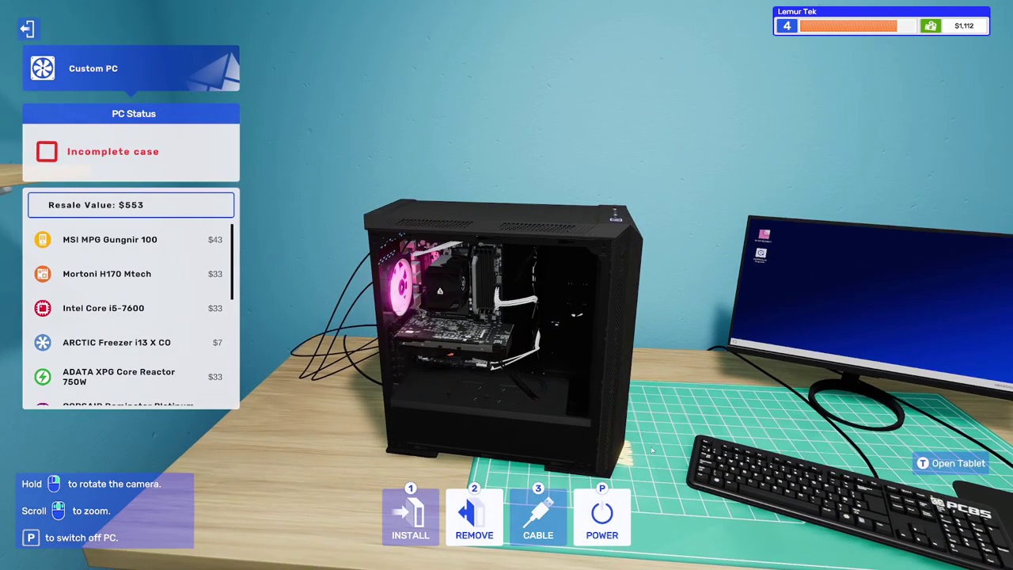
pyautogui.click(410, 515)
pyautogui.click(712, 260)
pyautogui.click(538, 317)
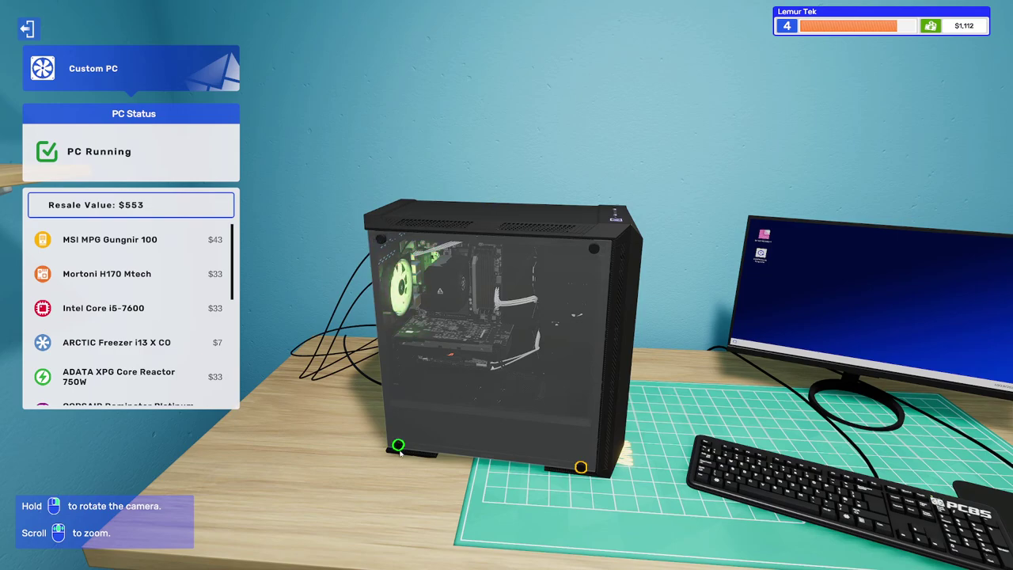
pyautogui.click(582, 467)
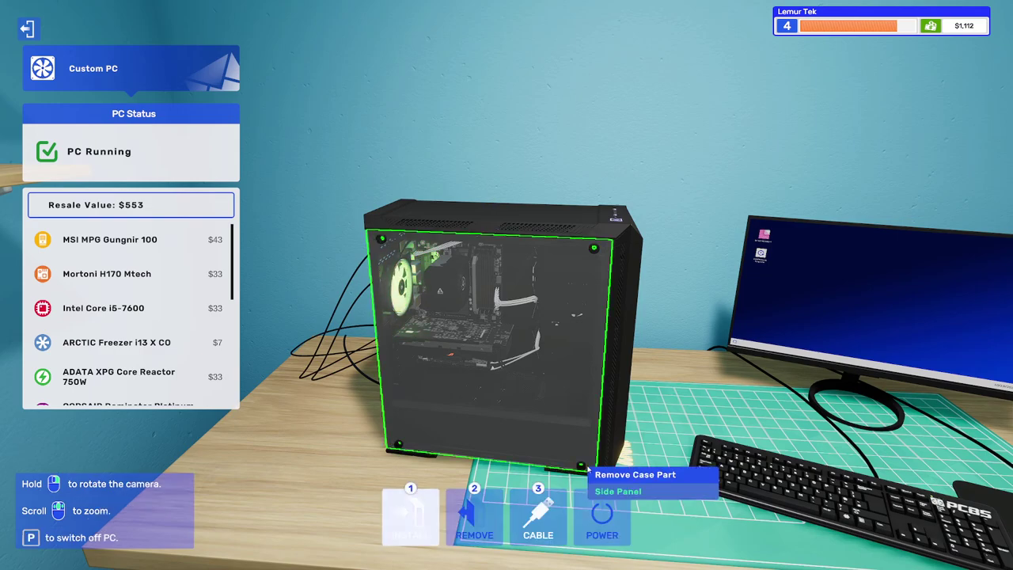
pyautogui.press('Escape')
pyautogui.rightClick(507, 285)
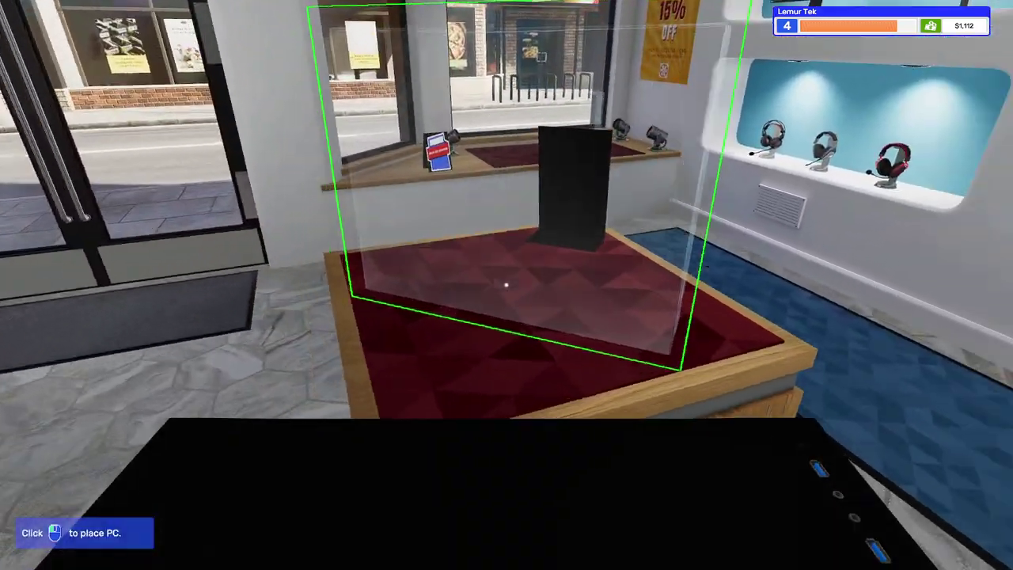
# Place the PC on the display pedestal and rename it 'Le PooP'.
pyautogui.click(507, 285)
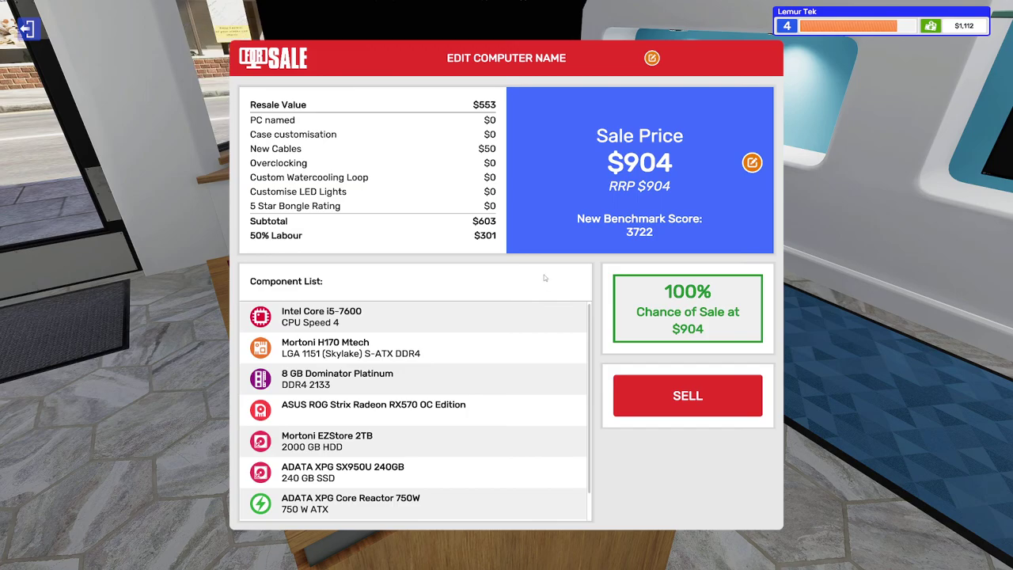
pyautogui.click(651, 57)
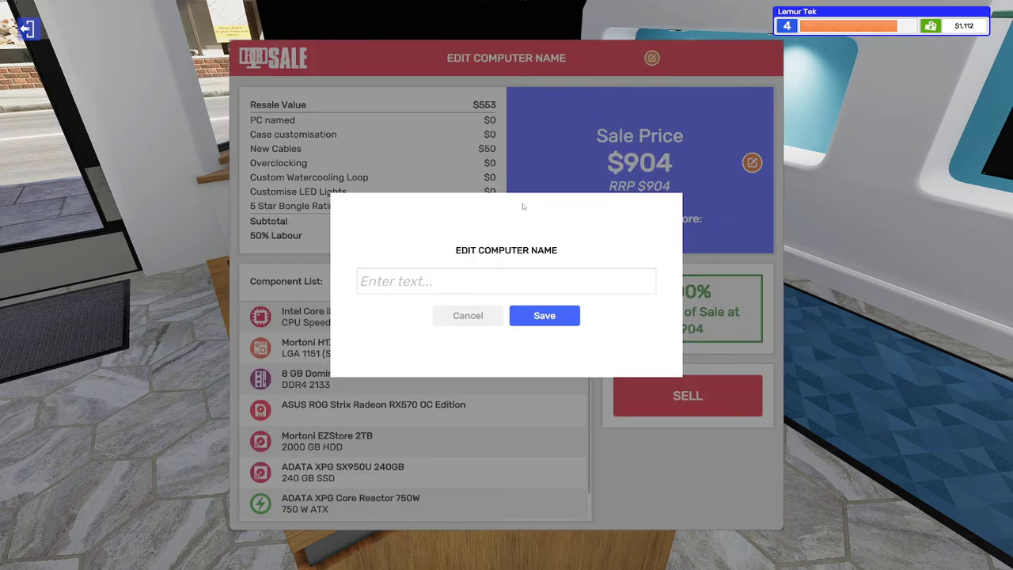
pyautogui.click(444, 277)
pyautogui.write('Le Poo')
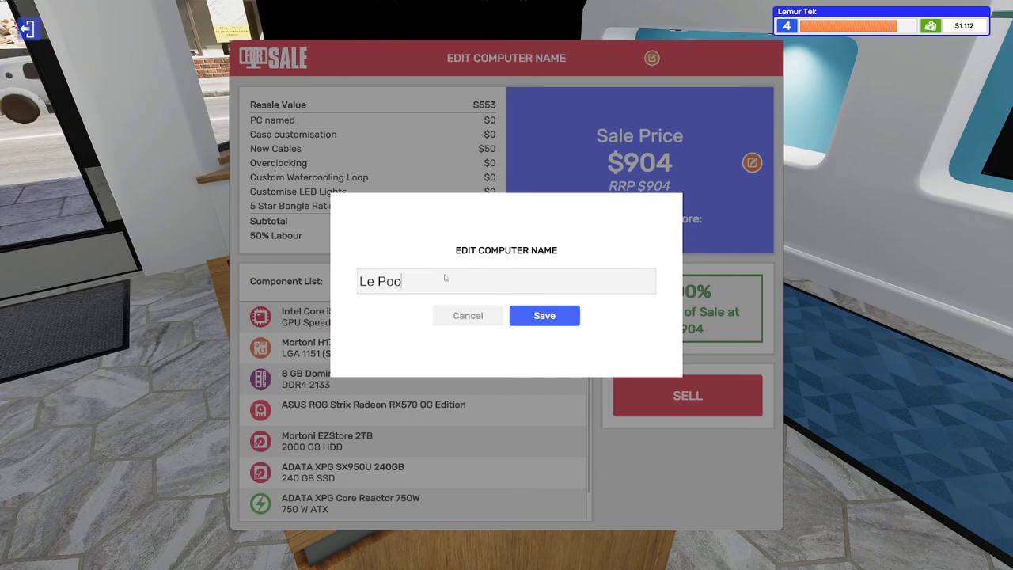
pyautogui.write('P')
pyautogui.click(558, 315)
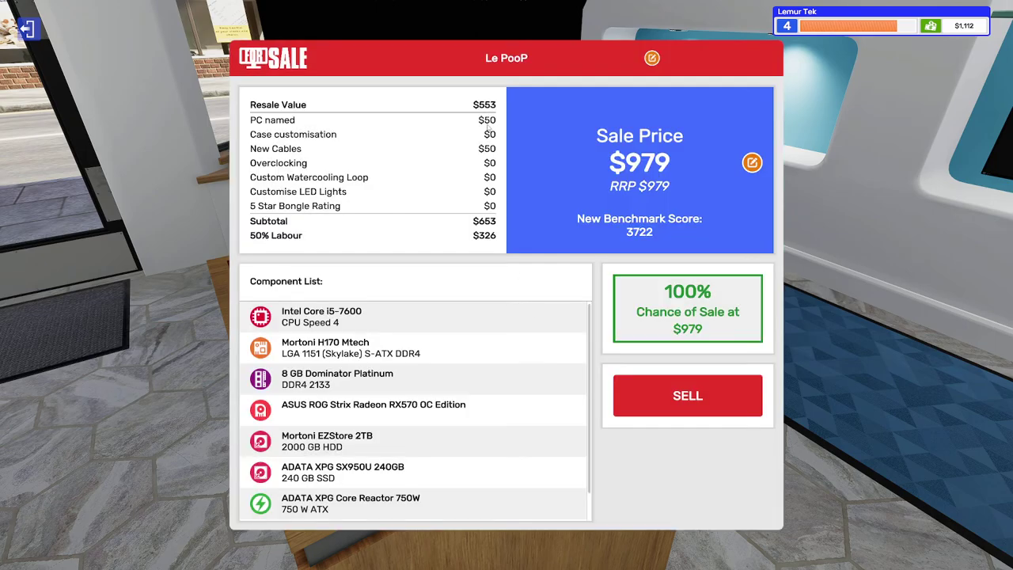
# At the spray station, paint the case front grey with a Hard spray, inspecting all sides.
pyautogui.press('Escape')
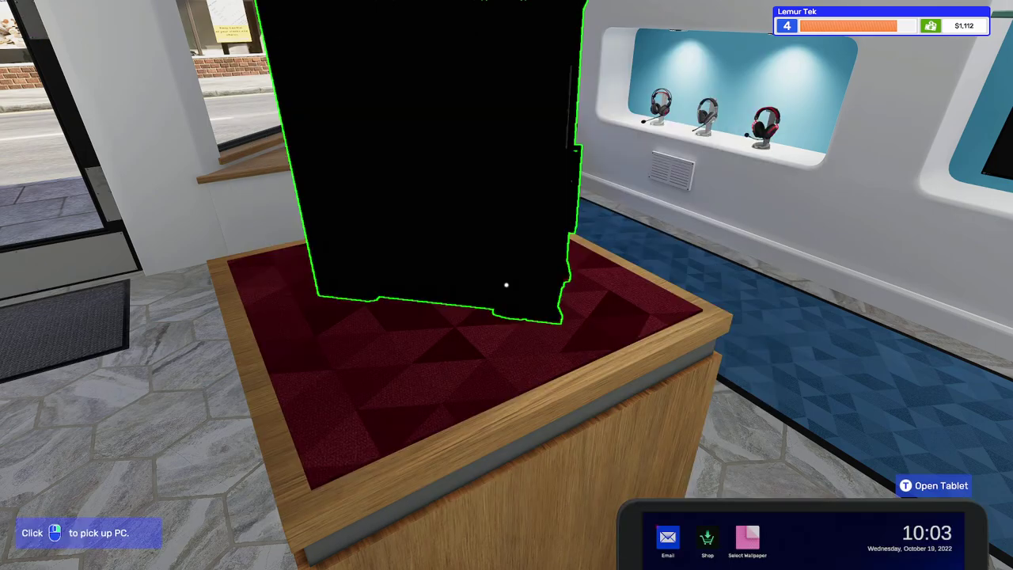
pyautogui.press('w')
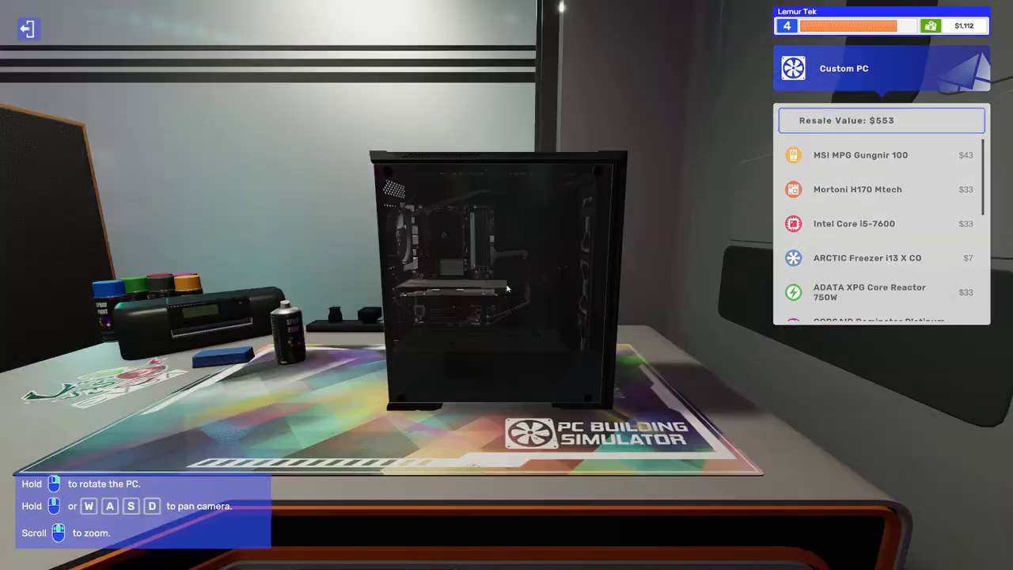
pyautogui.click(290, 338)
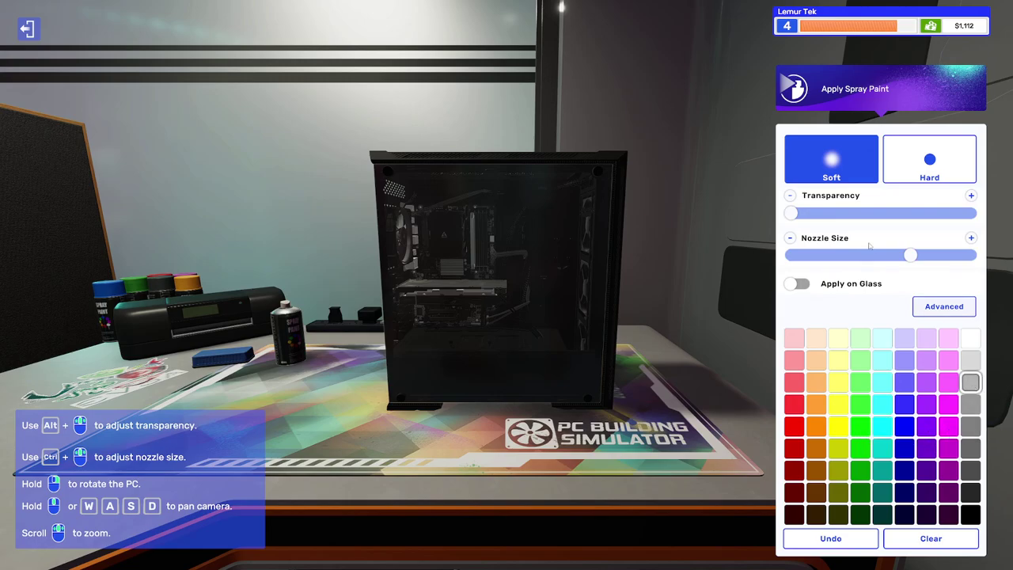
pyautogui.click(926, 167)
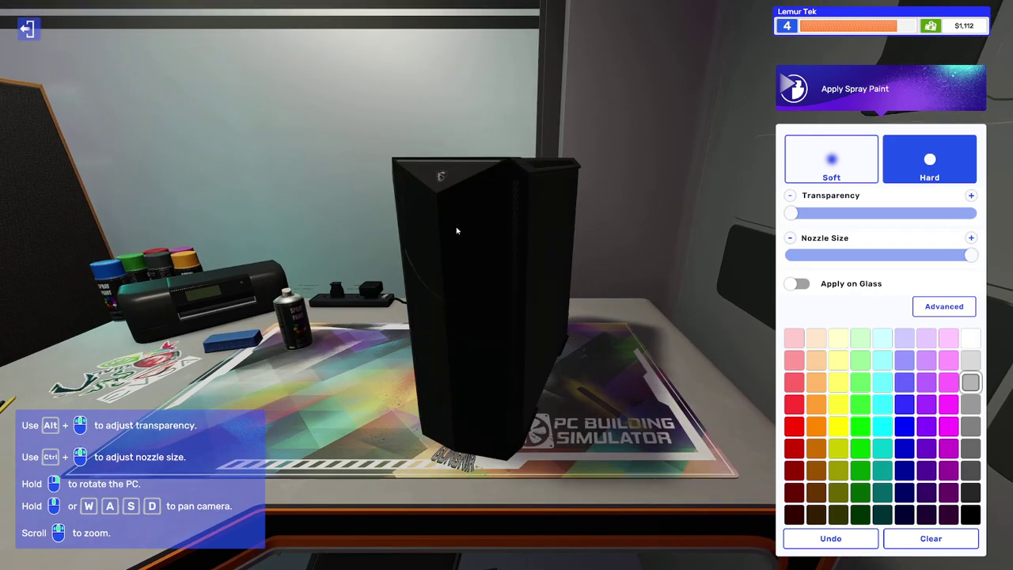
pyautogui.moveTo(455, 217)
pyautogui.mouseDown()
pyautogui.moveTo(446, 257)
pyautogui.moveTo(455, 387)
pyautogui.moveTo(483, 270)
pyautogui.moveTo(426, 216)
pyautogui.moveTo(451, 427)
pyautogui.mouseUp()
pyautogui.moveTo(475, 395)
pyautogui.mouseDown()
pyautogui.moveTo(669, 417)
pyautogui.moveTo(573, 458)
pyautogui.moveTo(605, 462)
pyautogui.moveTo(443, 118)
pyautogui.mouseUp()
pyautogui.moveTo(607, 499)
pyautogui.mouseDown()
pyautogui.moveTo(623, 412)
pyautogui.moveTo(503, 441)
pyautogui.moveTo(210, 205)
pyautogui.mouseUp()
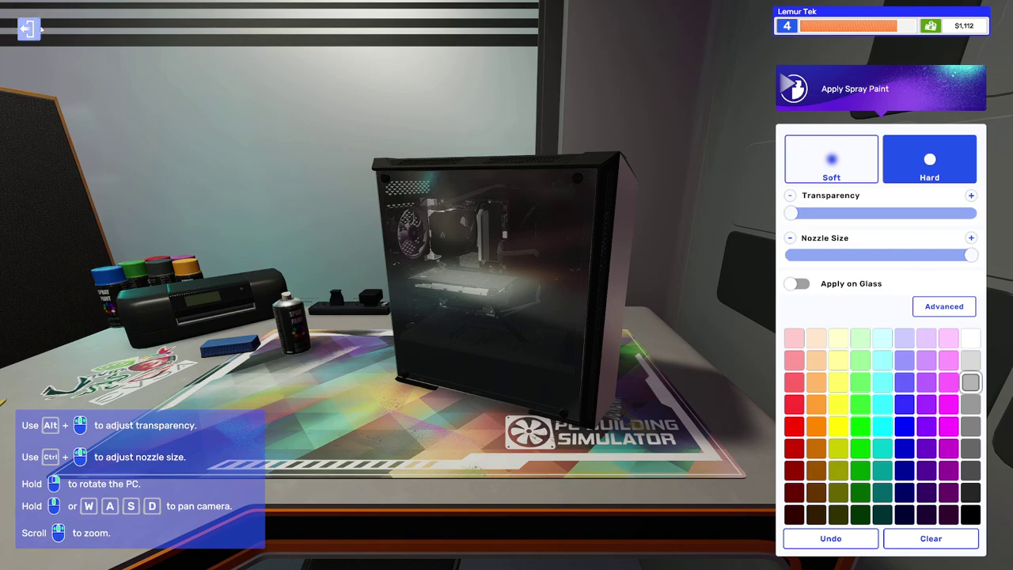
pyautogui.press('Escape')
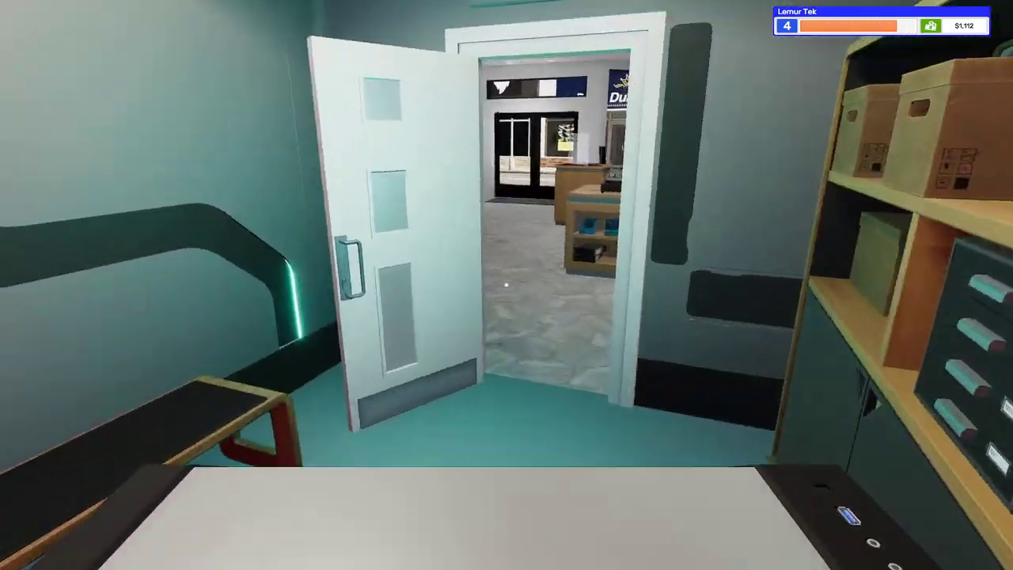
# Place the PC in the display case and set its sale price to $1,050.
pyautogui.press('w')
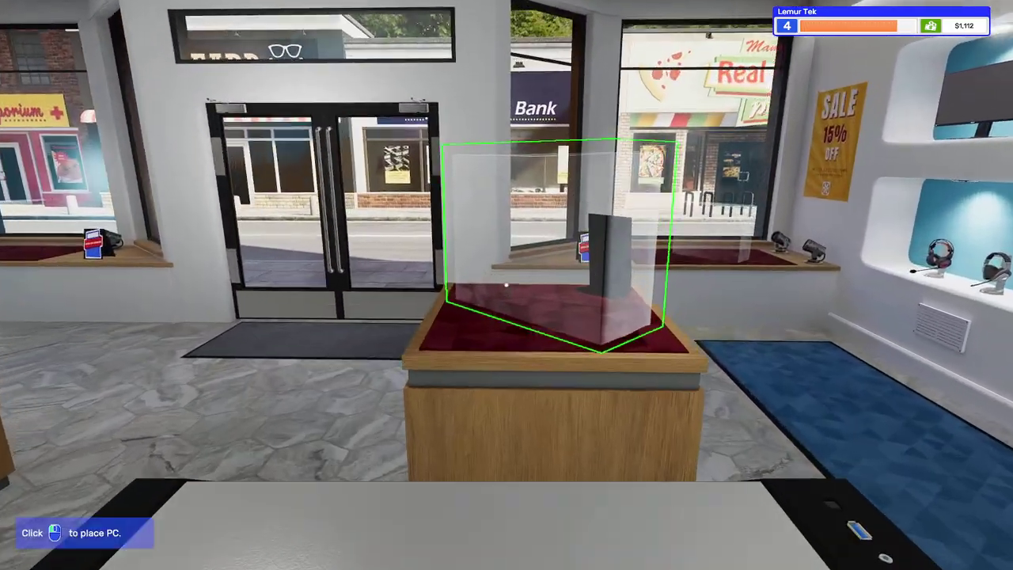
pyautogui.click(507, 285)
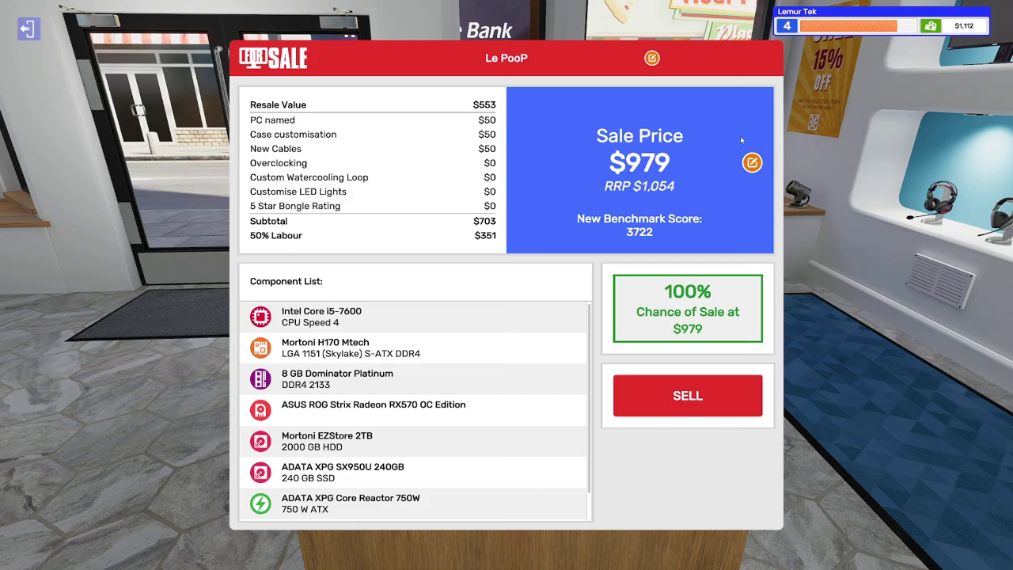
pyautogui.click(751, 164)
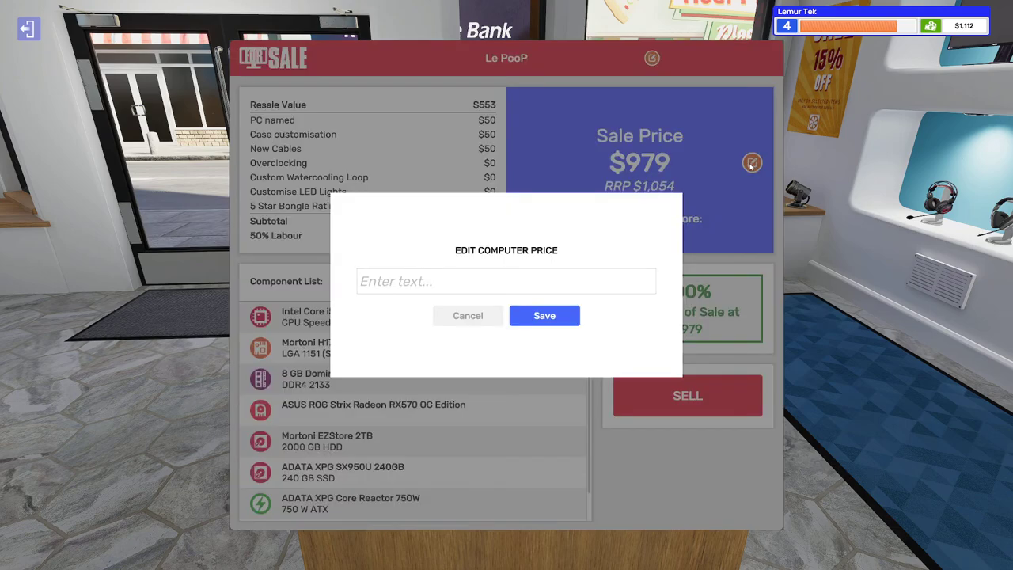
pyautogui.click(444, 283)
pyautogui.write('1050')
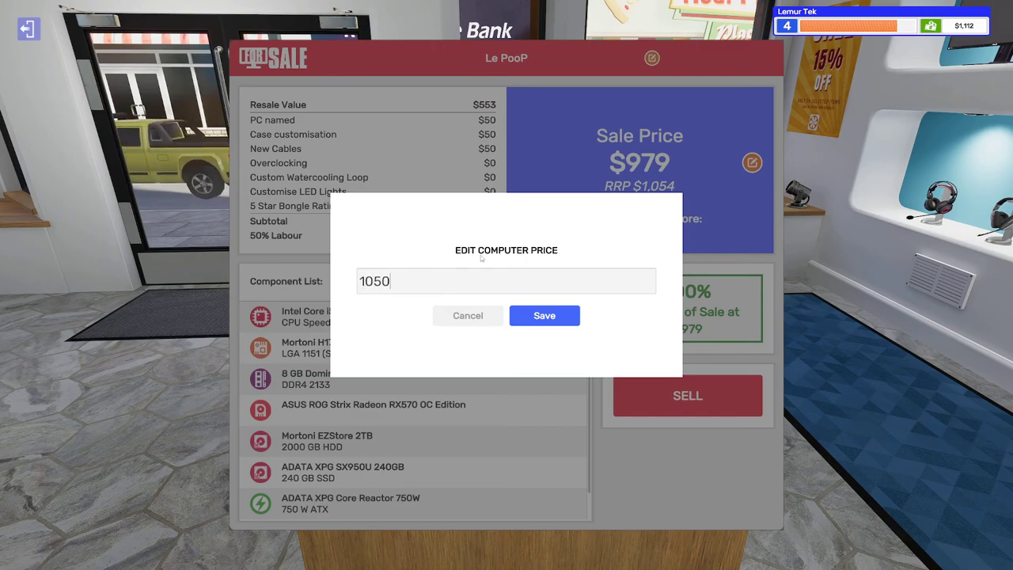
pyautogui.click(545, 315)
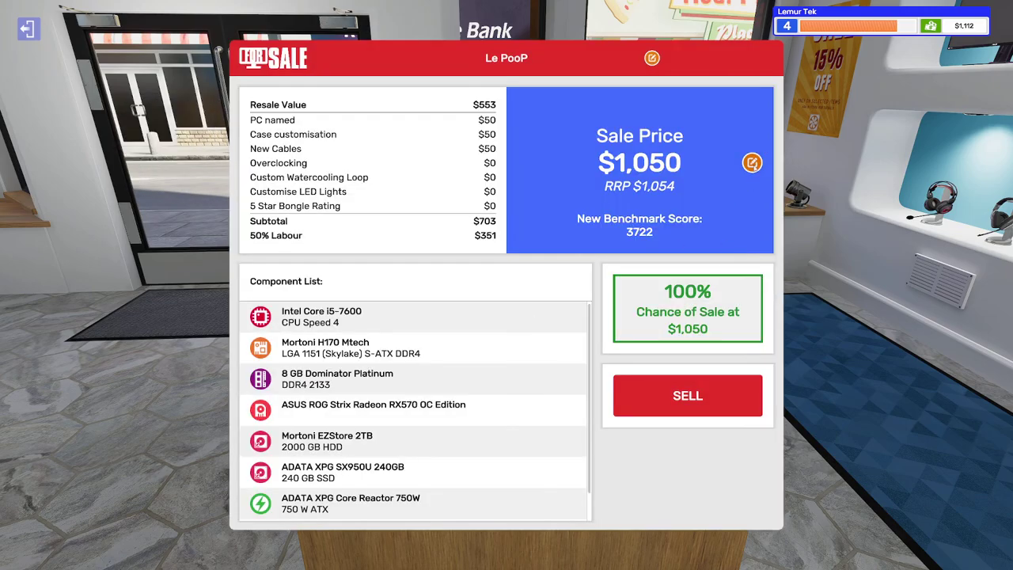
# Raise the price to $1,200, settle on $1,100, and sell Le PooP.
pyautogui.click(751, 163)
pyautogui.click(453, 284)
pyautogui.write('1200')
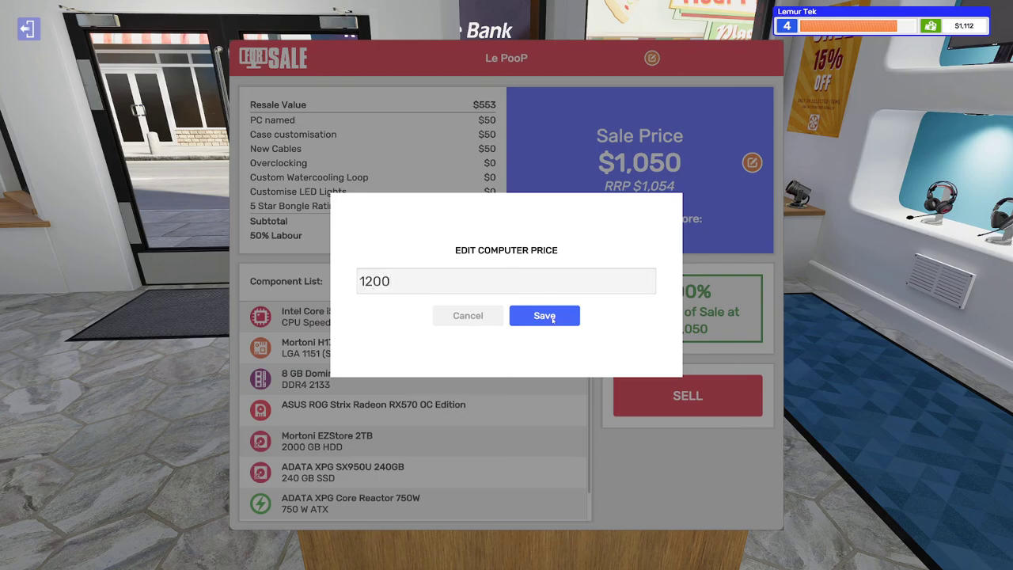
pyautogui.click(544, 315)
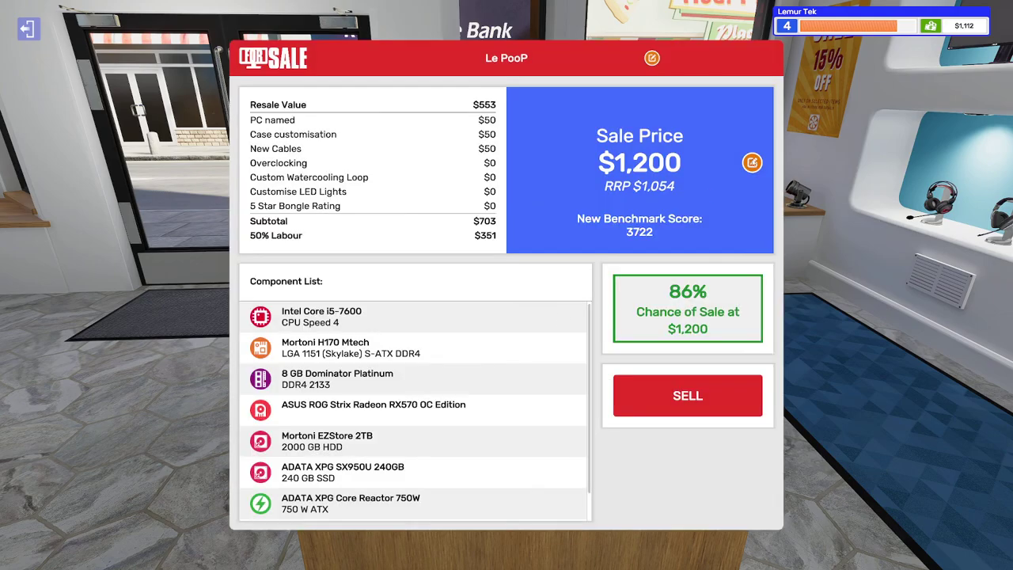
pyautogui.click(751, 162)
pyautogui.write('1100')
pyautogui.press('Return')
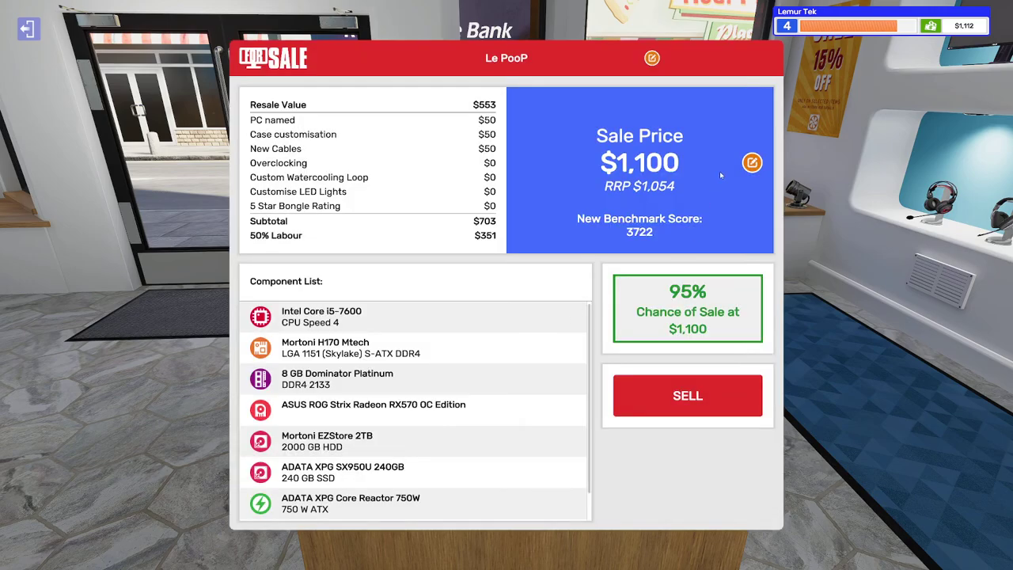
pyautogui.click(673, 406)
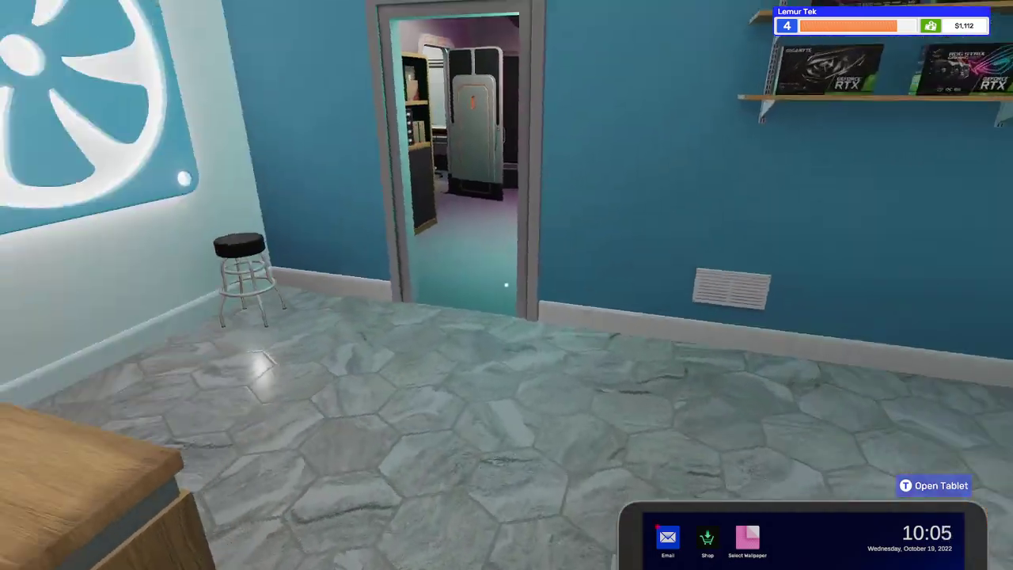
# Carry the boxed Custom PC from the back room to the workbench and remove its side panel.
pyautogui.press('w')
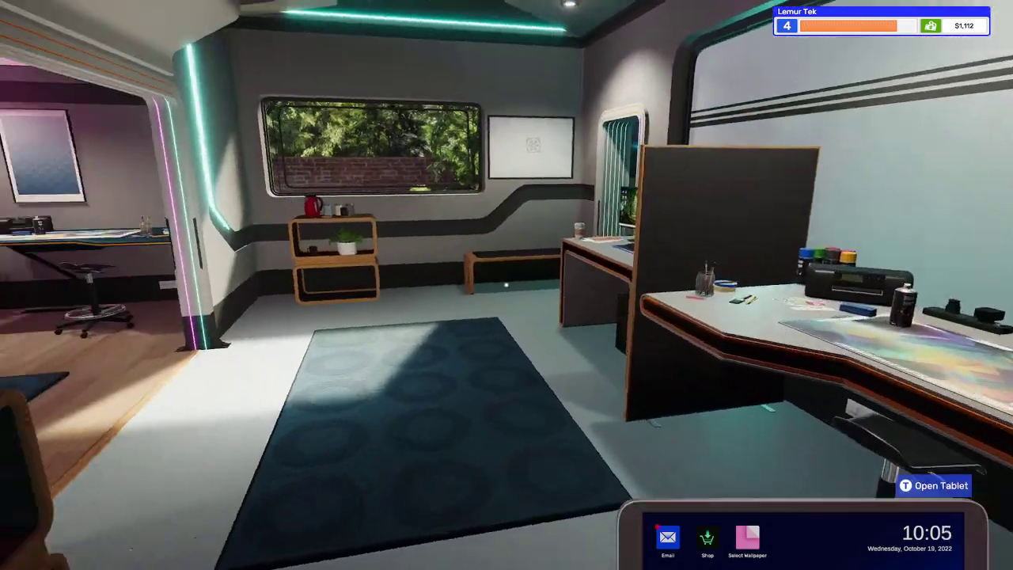
pyautogui.press('w')
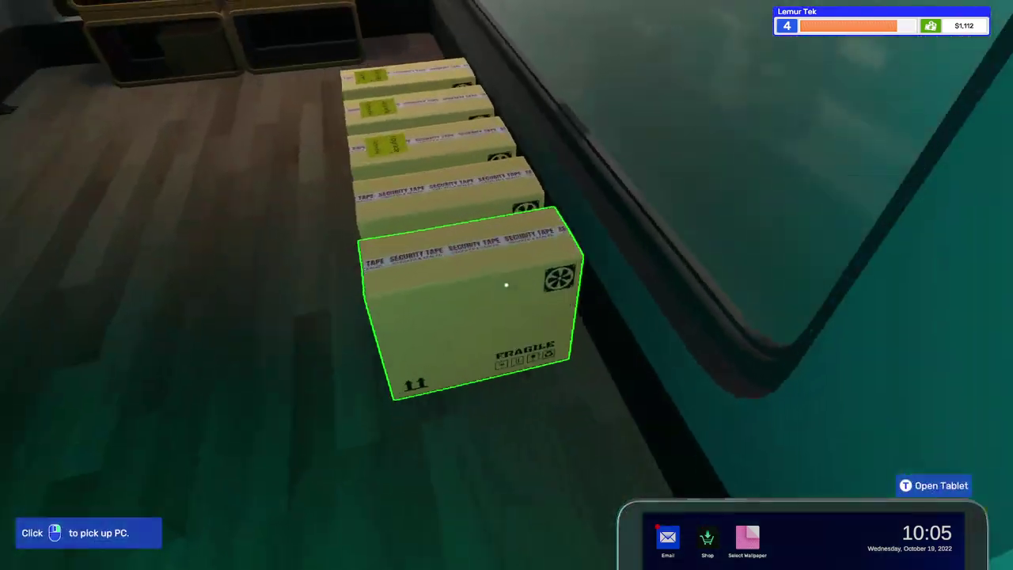
pyautogui.press('w')
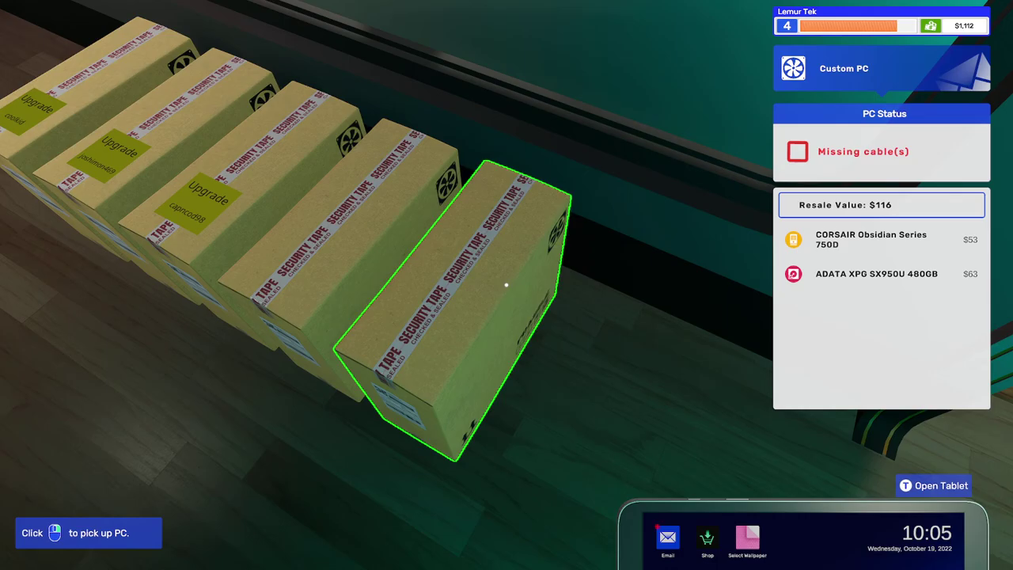
pyautogui.click(506, 285)
pyautogui.press('w')
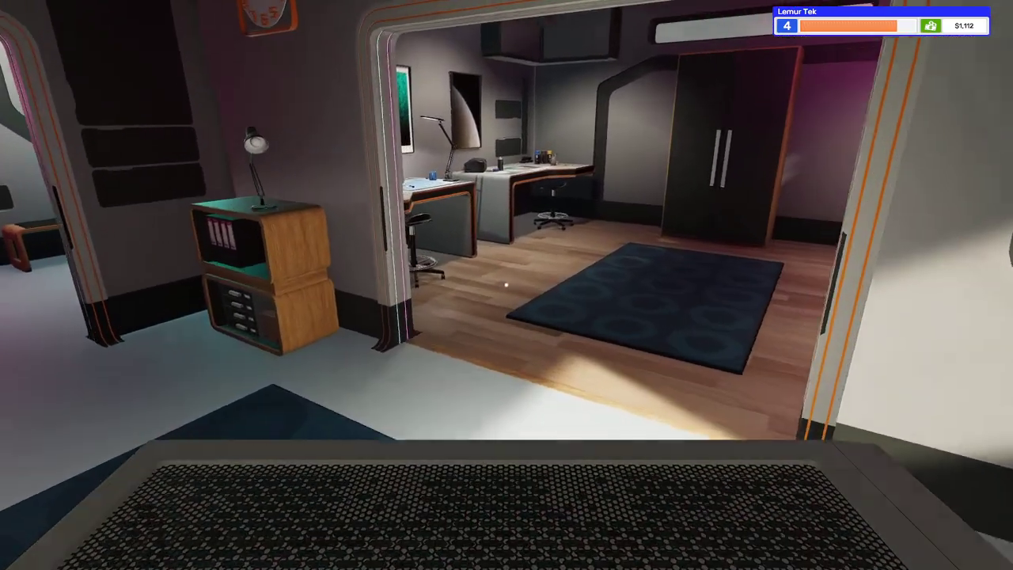
pyautogui.press('w')
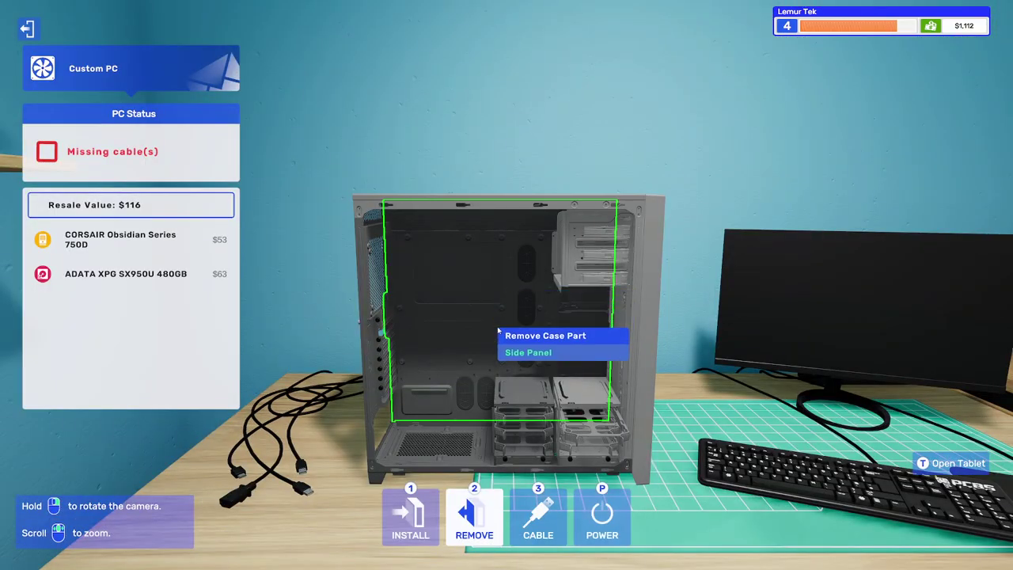
pyautogui.click(499, 329)
# Mount the GIGABYTE Z590I VISION D motherboard on the case standoffs.
pyautogui.click(410, 515)
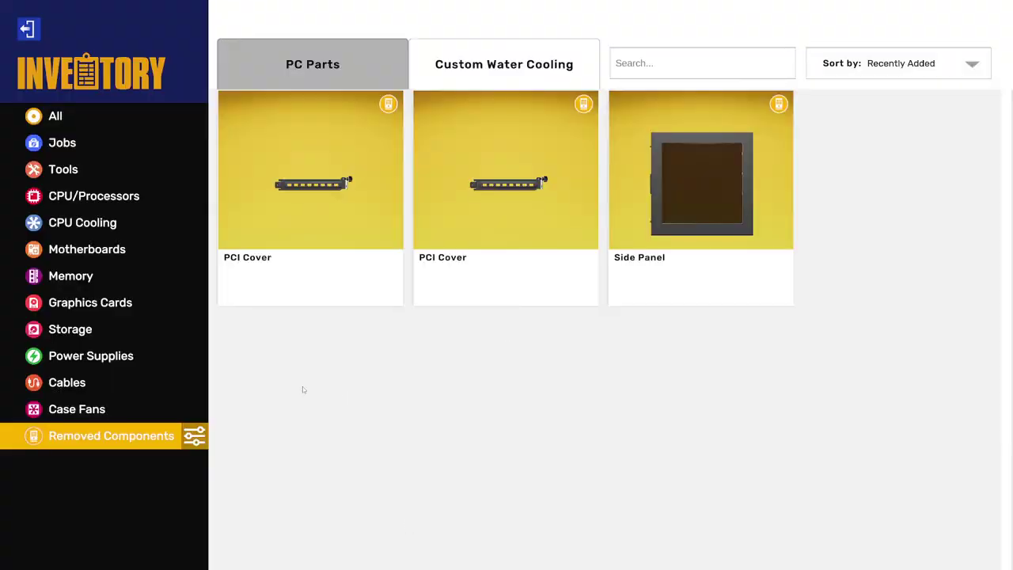
pyautogui.click(112, 246)
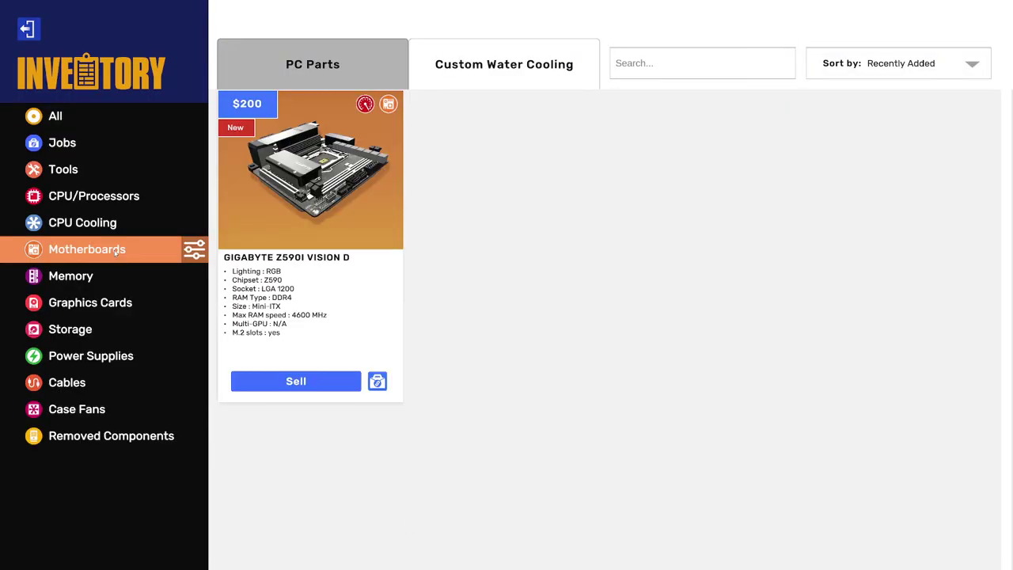
pyautogui.click(356, 207)
pyautogui.click(412, 269)
pyautogui.scroll(5, 398, 272)
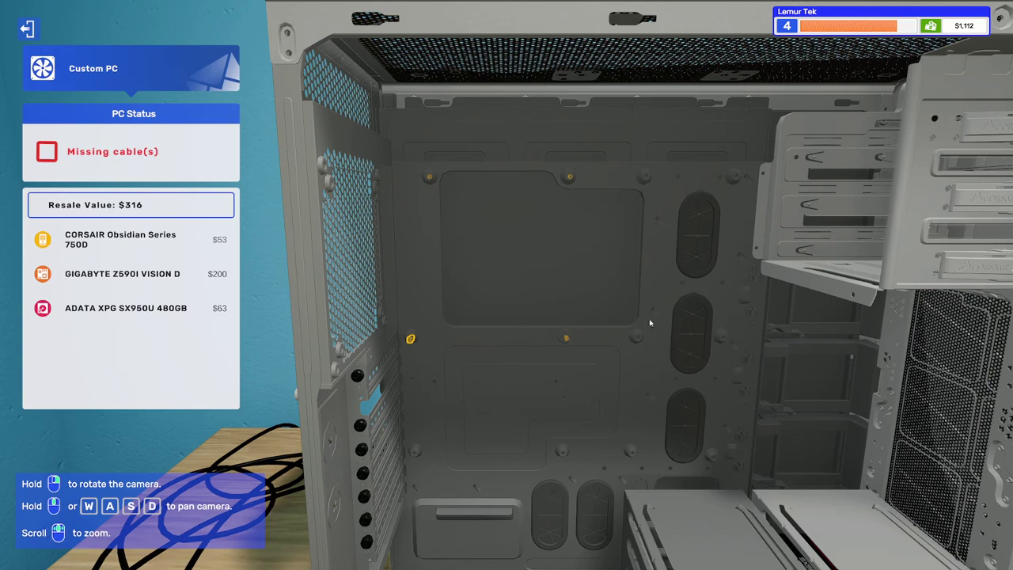
pyautogui.click(413, 342)
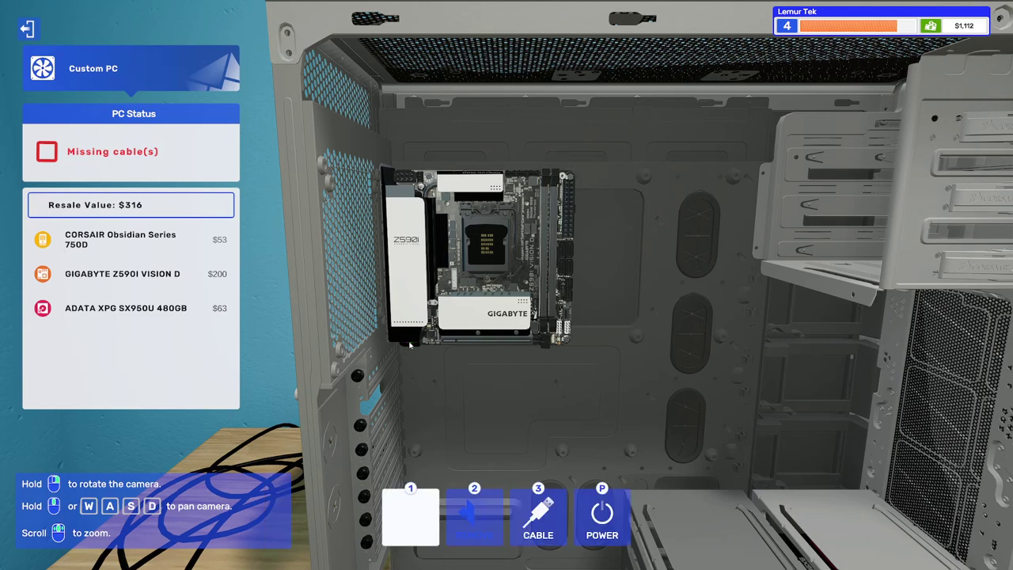
pyautogui.press('2')
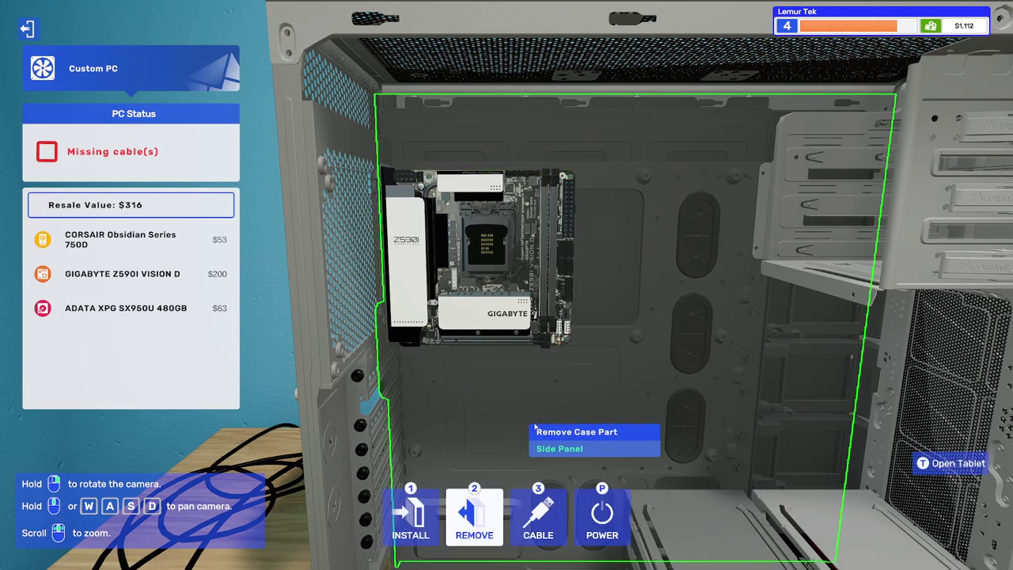
pyautogui.click(409, 512)
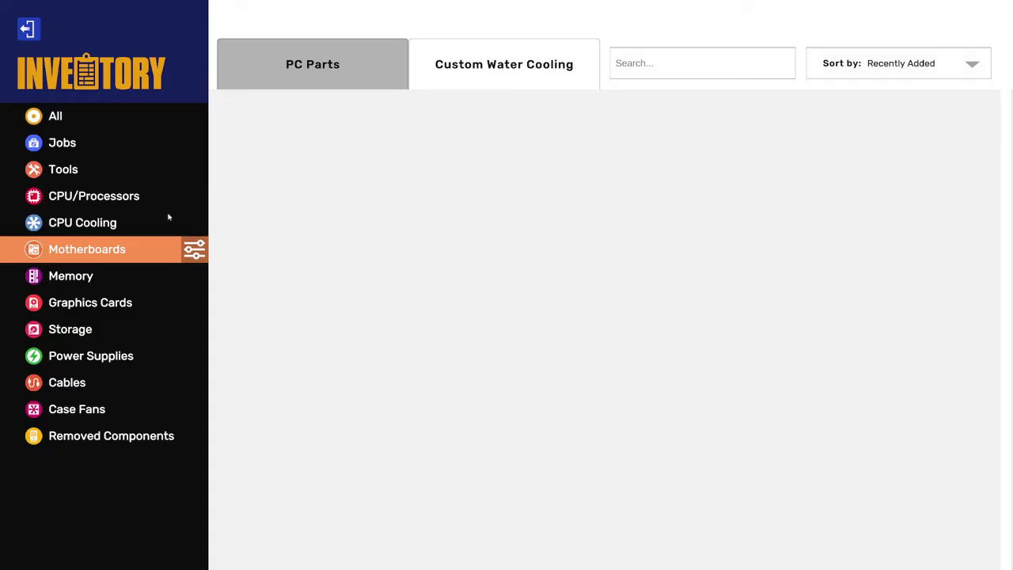
# Seat the Intel Pentium G6500 in the CPU socket, remove it, and reseat it.
pyautogui.click(94, 196)
pyautogui.click(312, 246)
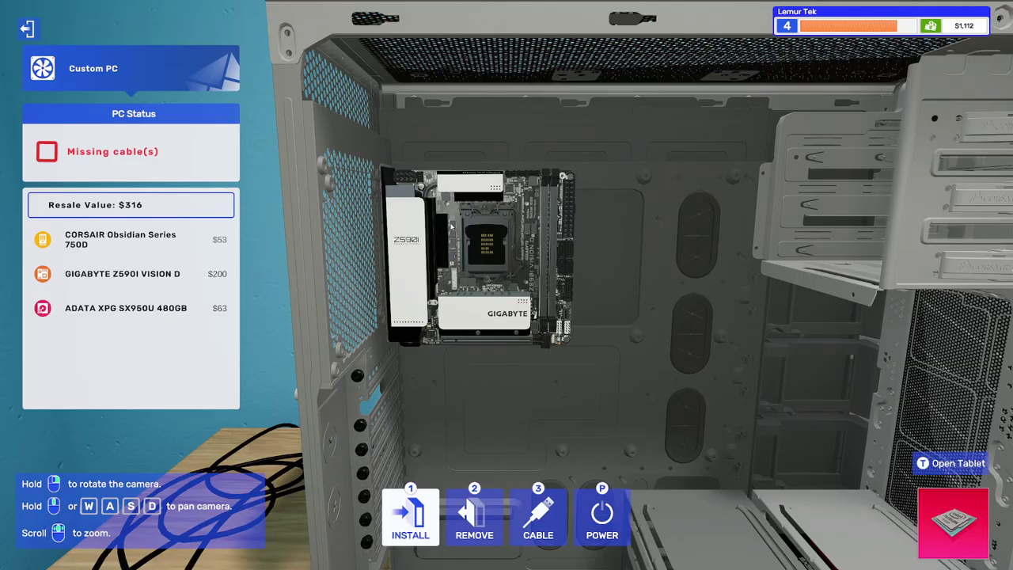
pyautogui.click(486, 248)
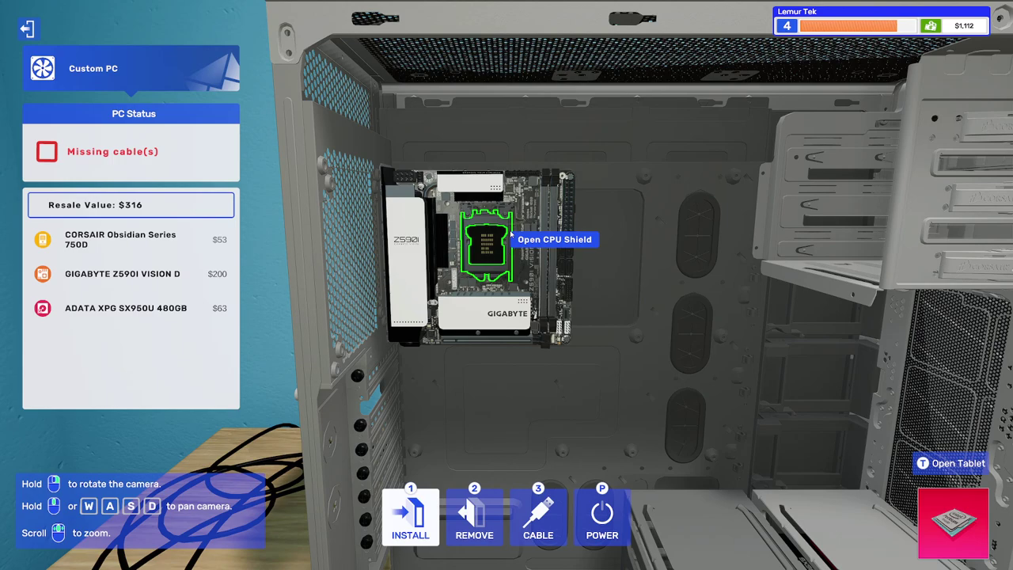
pyautogui.click(513, 233)
pyautogui.click(490, 245)
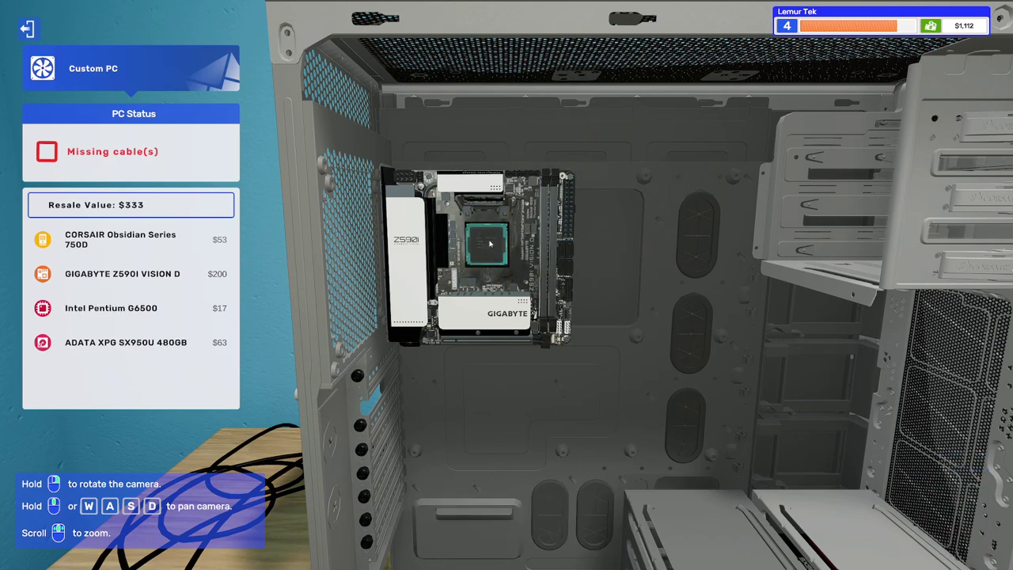
pyautogui.press('2')
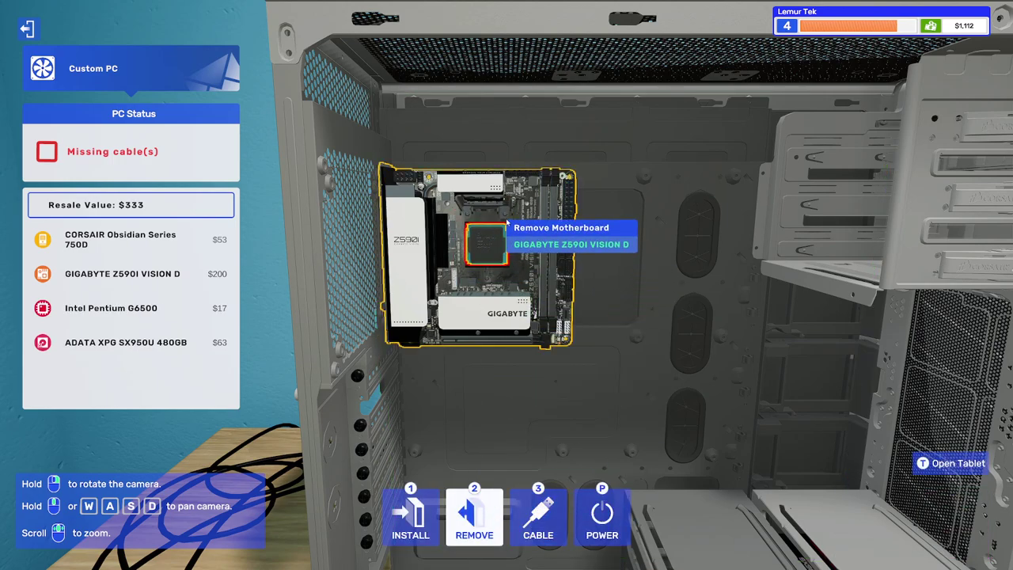
pyautogui.click(507, 229)
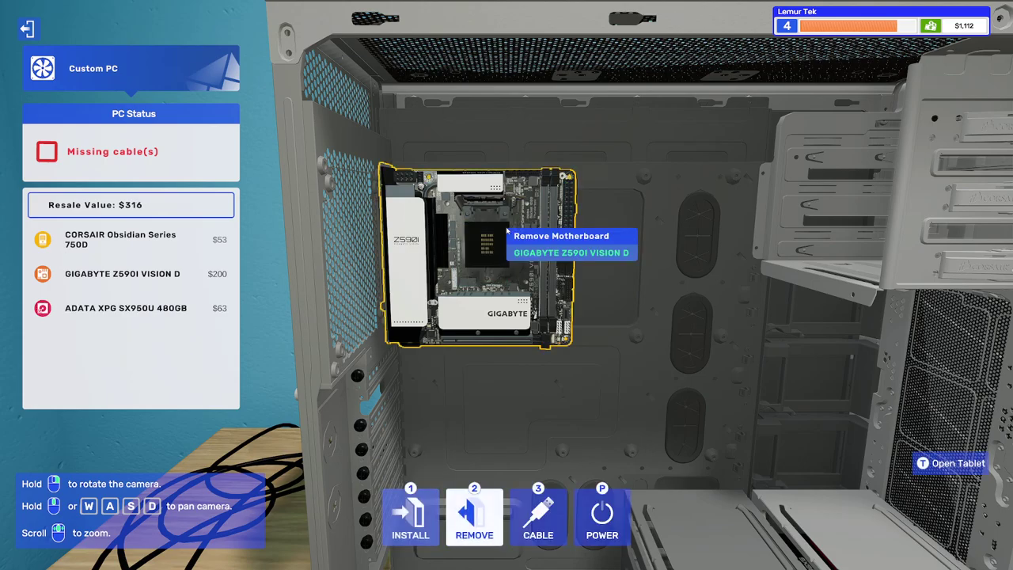
pyautogui.press('1')
pyautogui.click(475, 246)
pyautogui.click(450, 282)
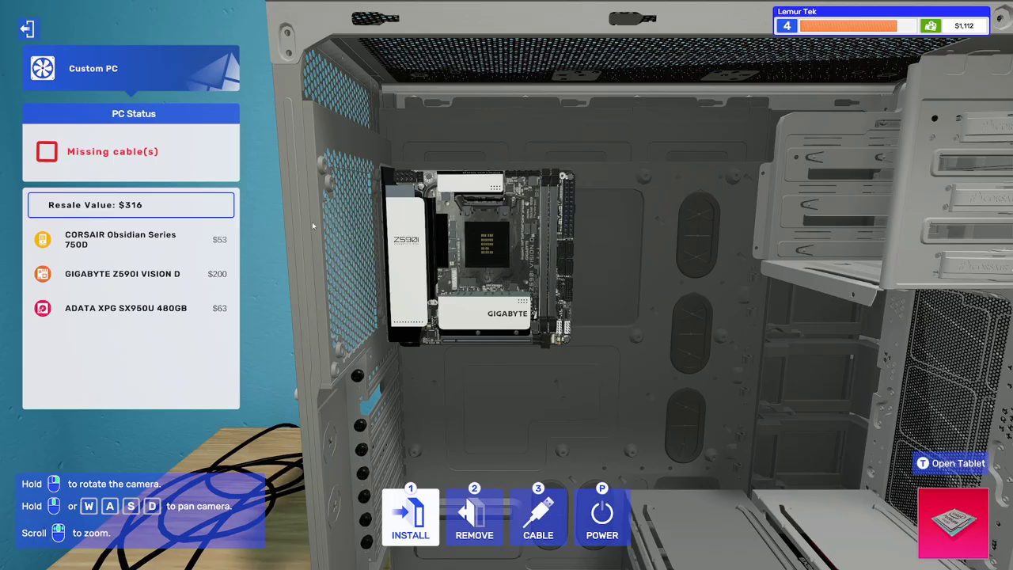
pyautogui.click(486, 241)
pyautogui.press('2')
pyautogui.scroll(-2, 508, 238)
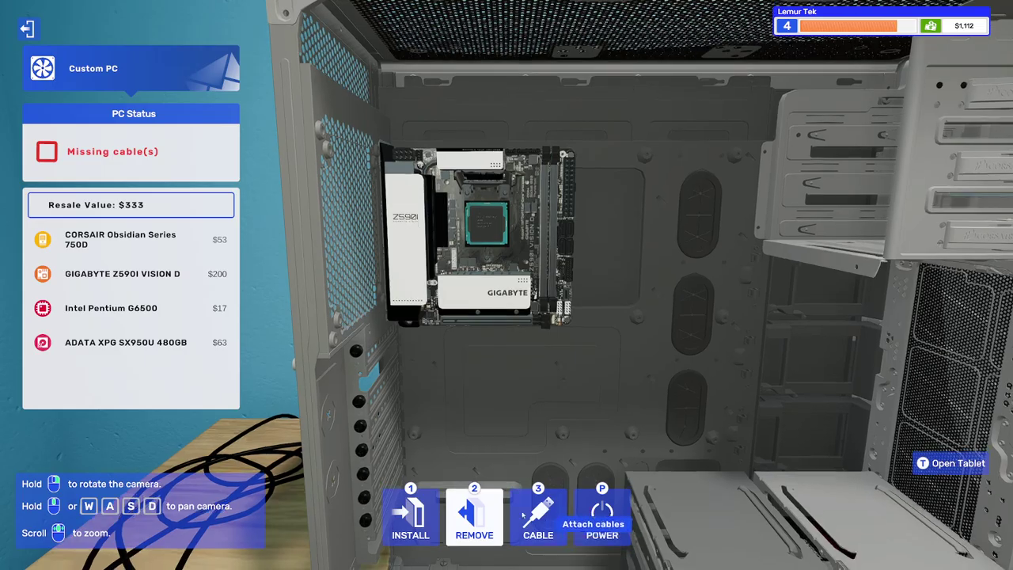
# Pick the thermal paste, then a USB drive, from Tools while panning the case interior.
pyautogui.click(409, 514)
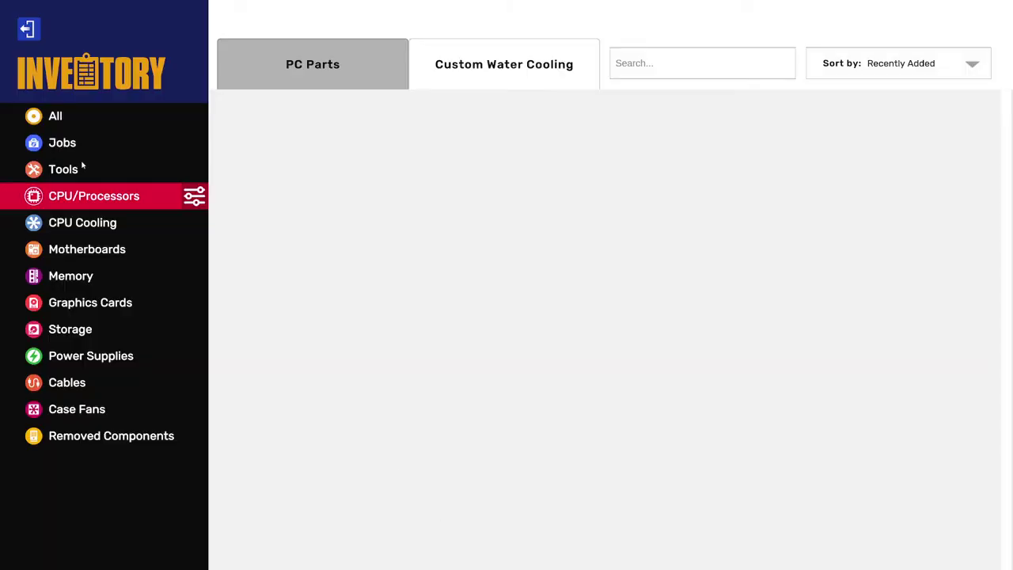
pyautogui.click(63, 169)
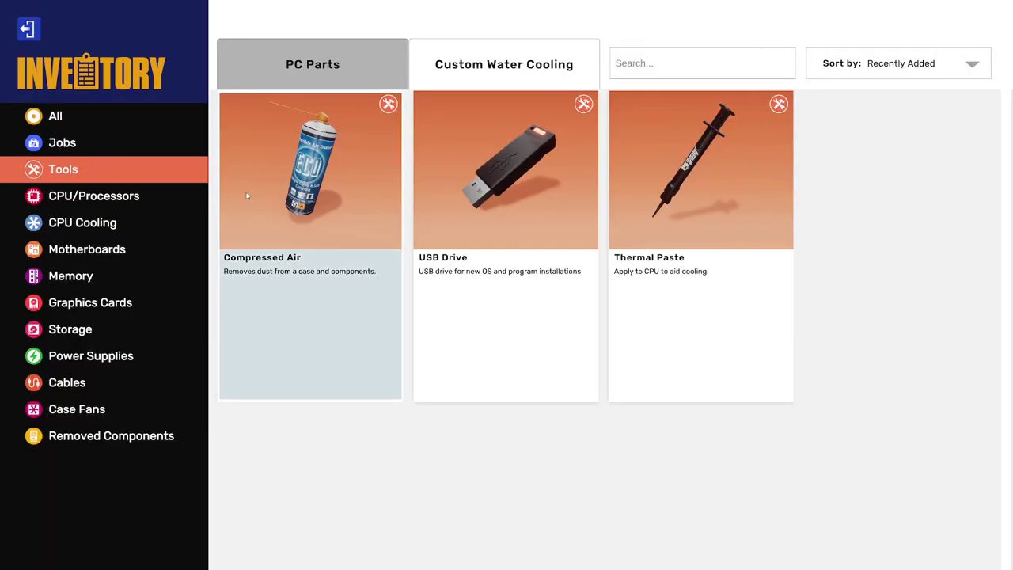
pyautogui.click(696, 190)
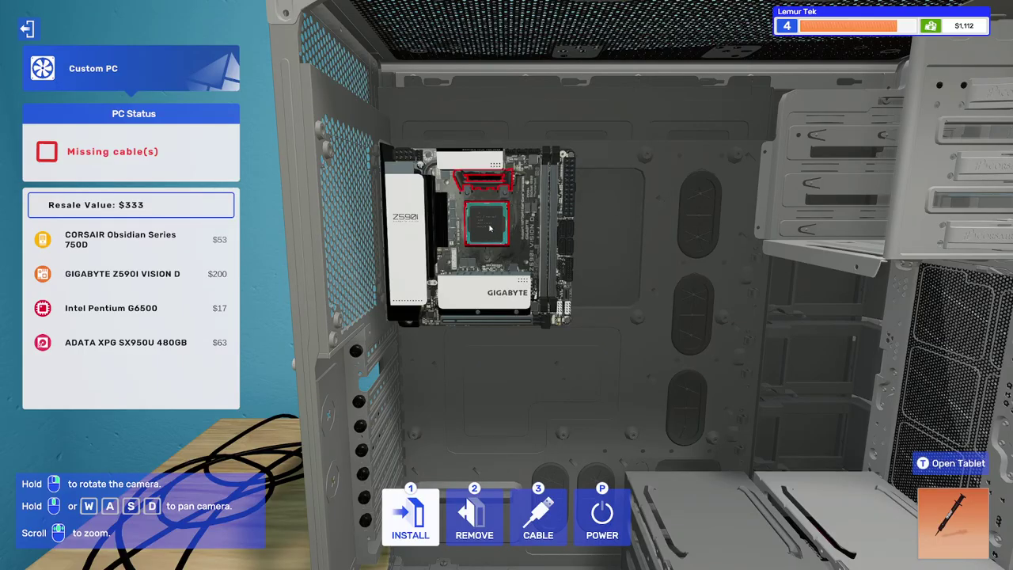
pyautogui.press('1')
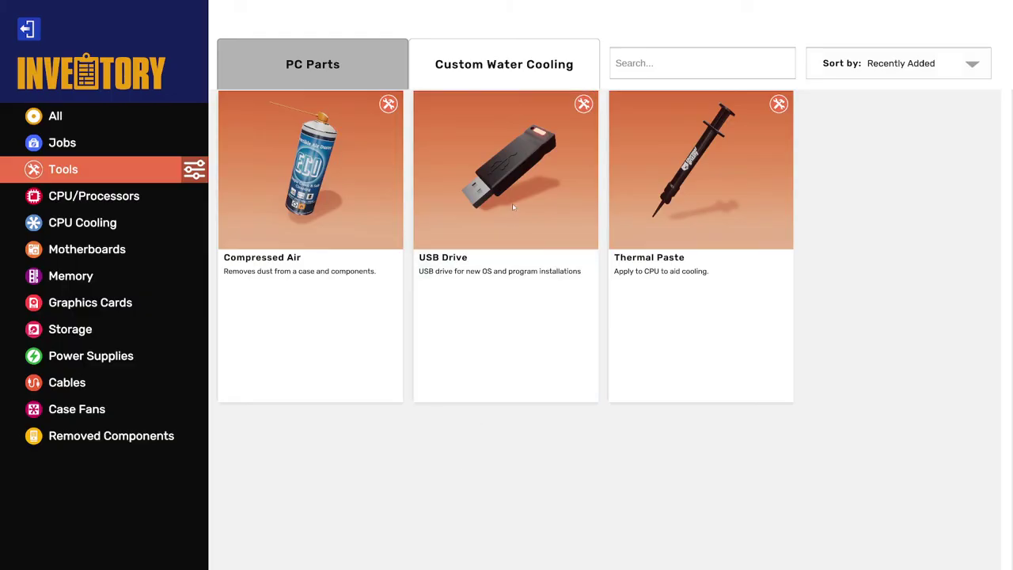
pyautogui.click(696, 190)
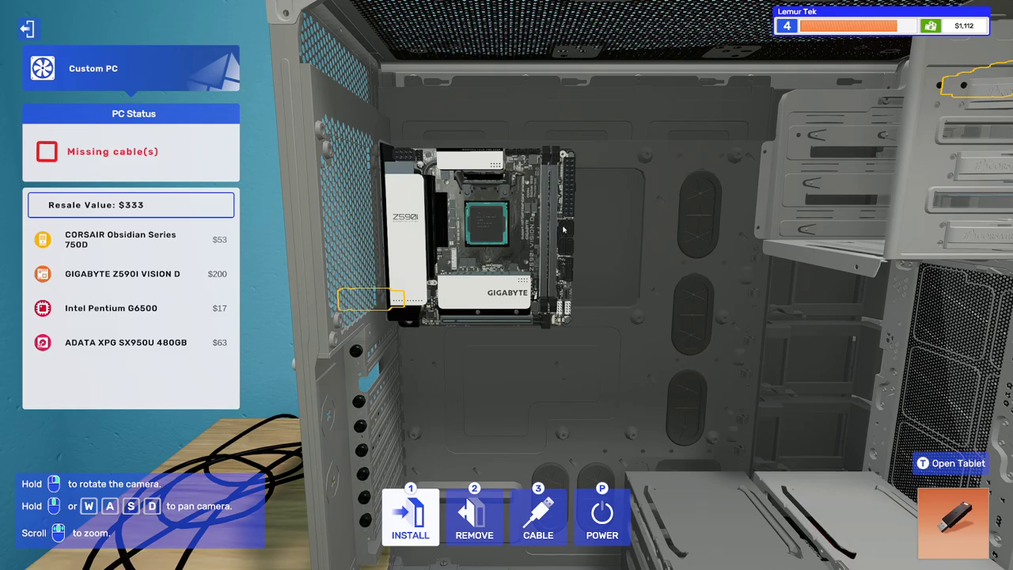
pyautogui.scroll(-5, 588, 230)
pyautogui.scroll(5, 589, 230)
pyautogui.moveTo(514, 261)
pyautogui.mouseDown()
pyautogui.moveTo(475, 362)
pyautogui.moveTo(475, 237)
pyautogui.moveTo(518, 370)
pyautogui.mouseUp()
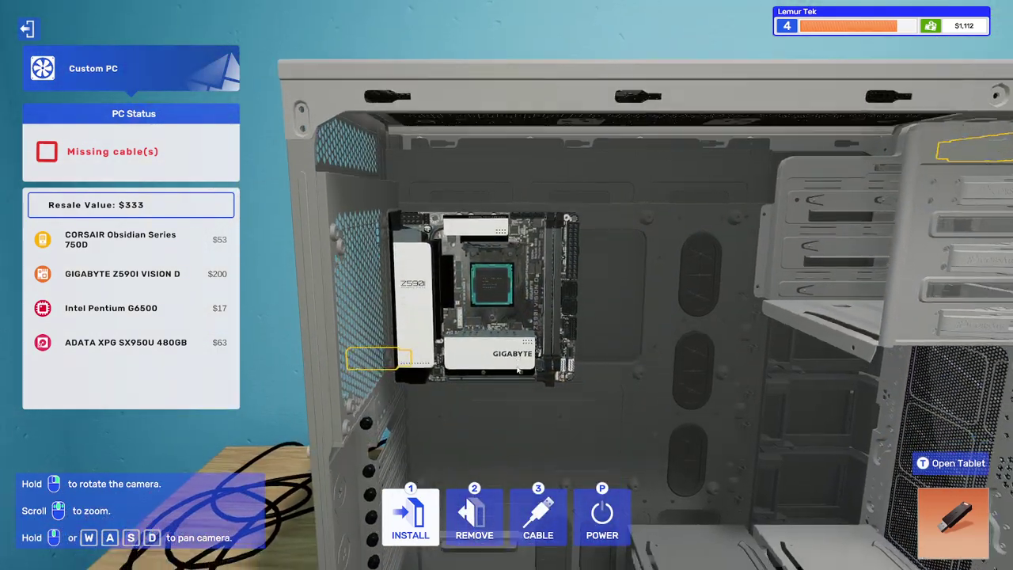
pyautogui.scroll(-3, 518, 369)
pyautogui.scroll(3, 518, 316)
pyautogui.moveTo(518, 317); pyautogui.dragTo(522, 217)
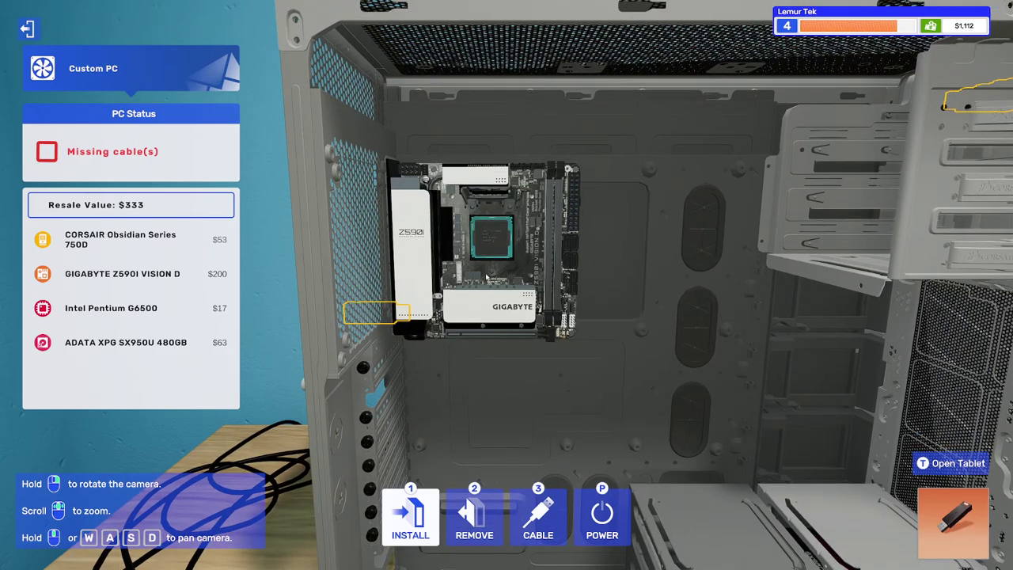
# Browse the processors again, then take the thermal paste from Tools.
pyautogui.click(410, 515)
pyautogui.click(154, 202)
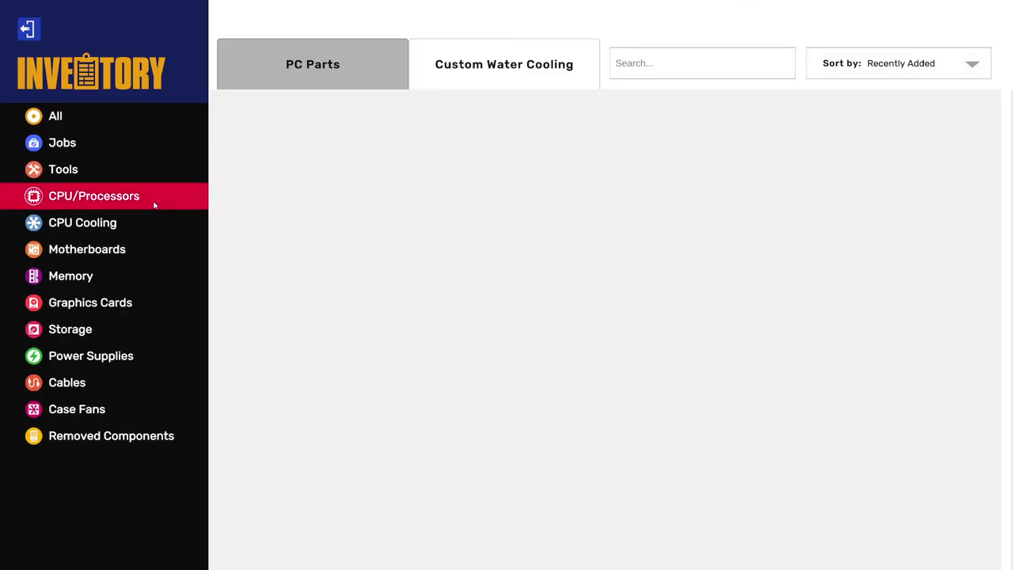
pyautogui.click(28, 30)
pyautogui.press('2')
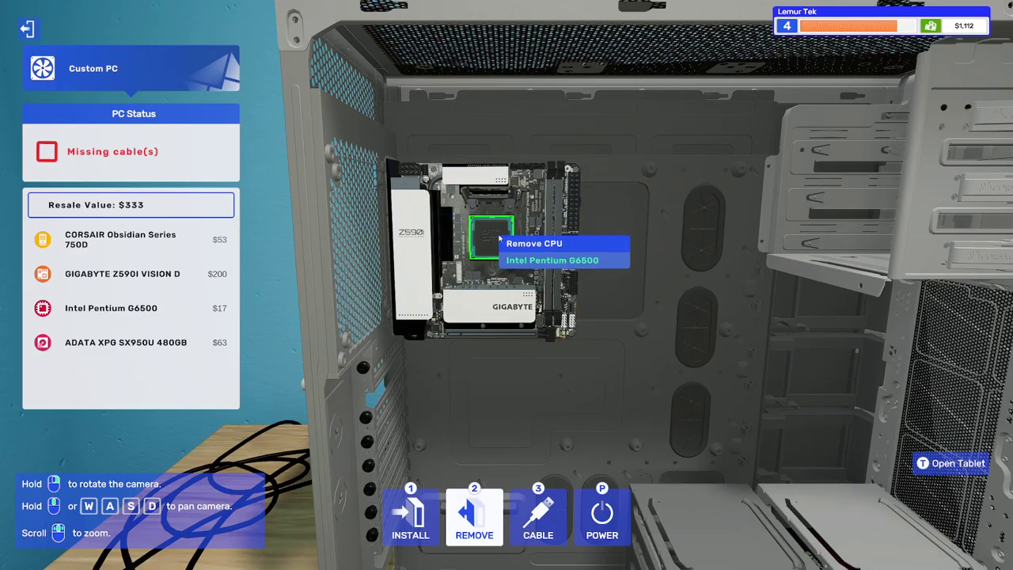
pyautogui.click(410, 514)
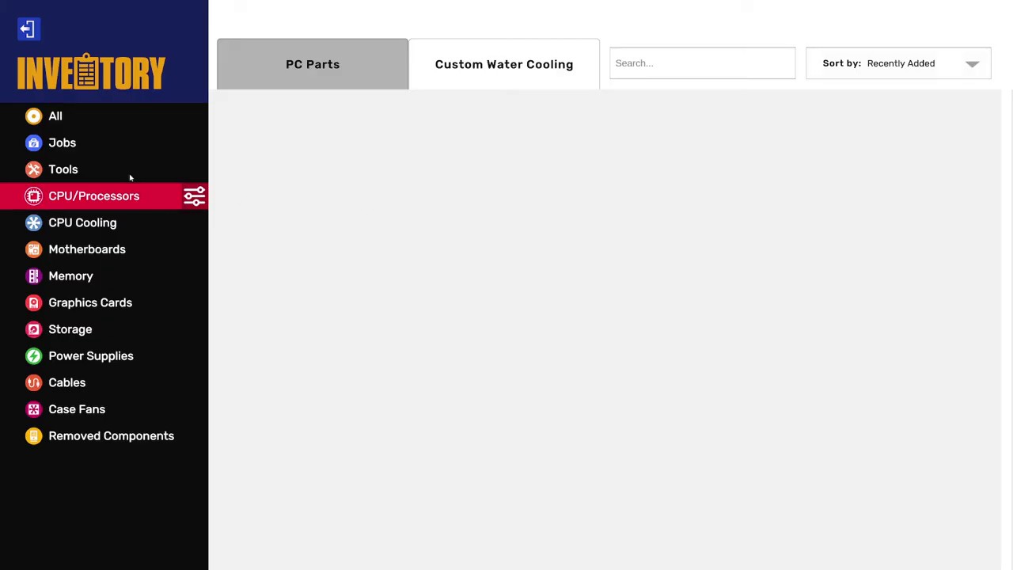
pyautogui.click(63, 169)
pyautogui.click(696, 182)
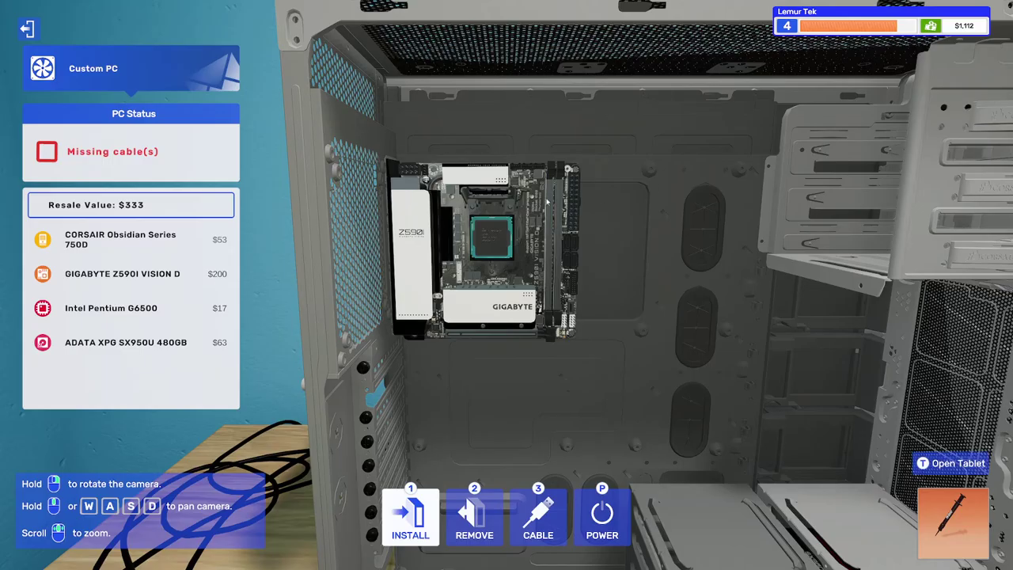
# Apply thermal paste and take the Intel Pentium G6500 out of its socket.
pyautogui.click(492, 227)
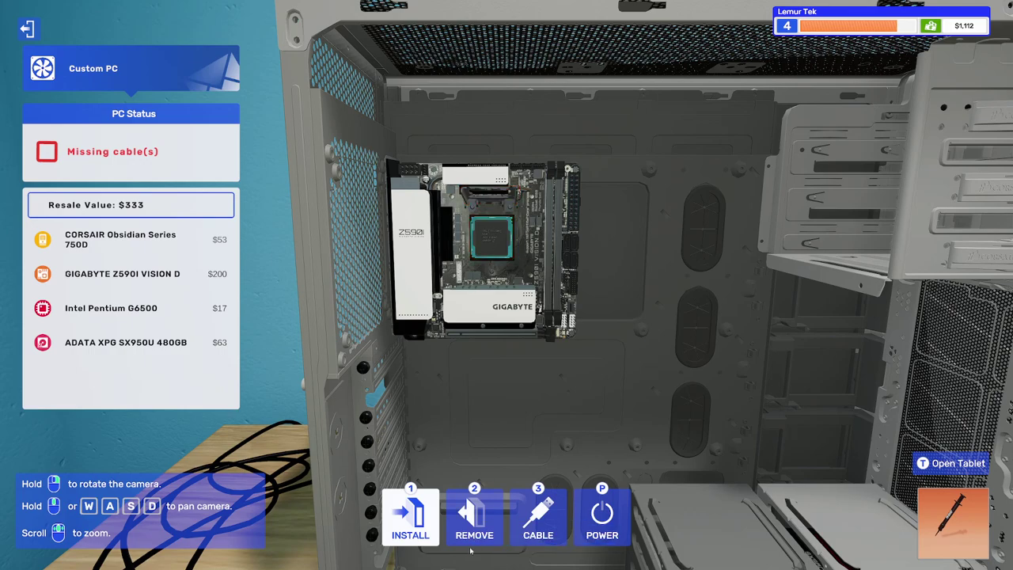
pyautogui.press('2')
pyautogui.click(486, 241)
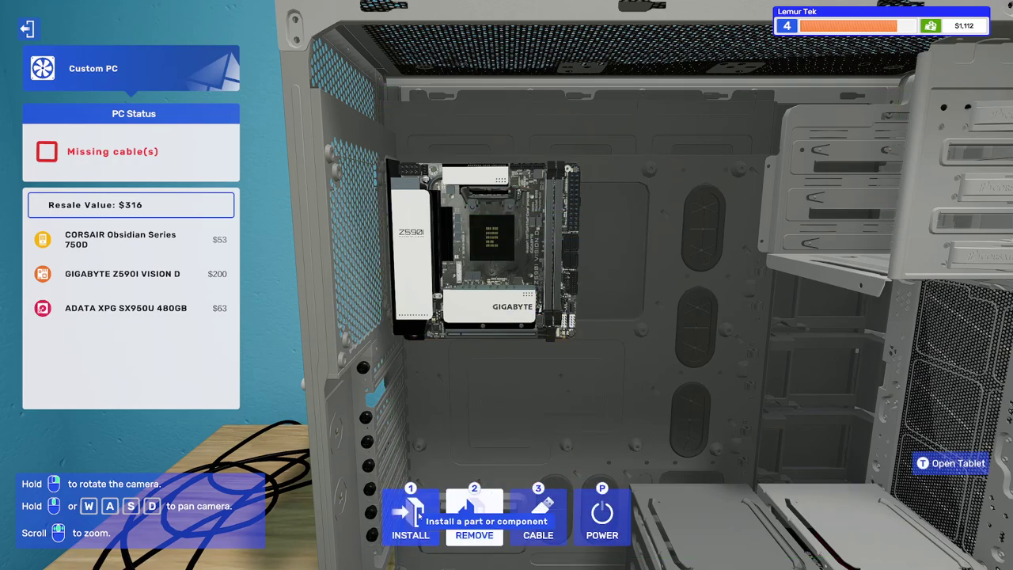
# Reseat the Pentium G6500 from CPU/Processors and reopen the parts inventory.
pyautogui.press('i')
pyautogui.click(120, 199)
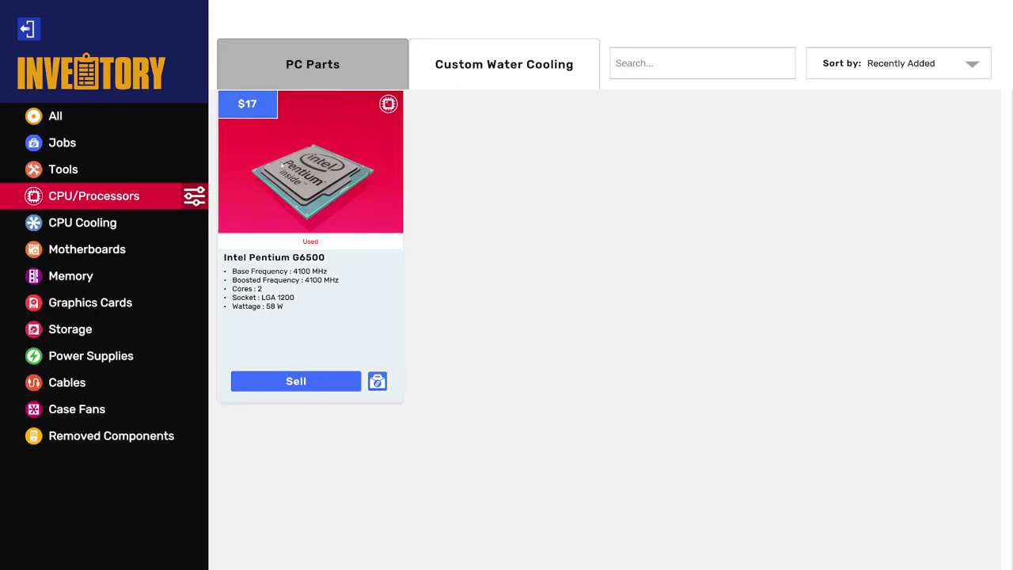
pyautogui.press('Escape')
pyautogui.click(499, 237)
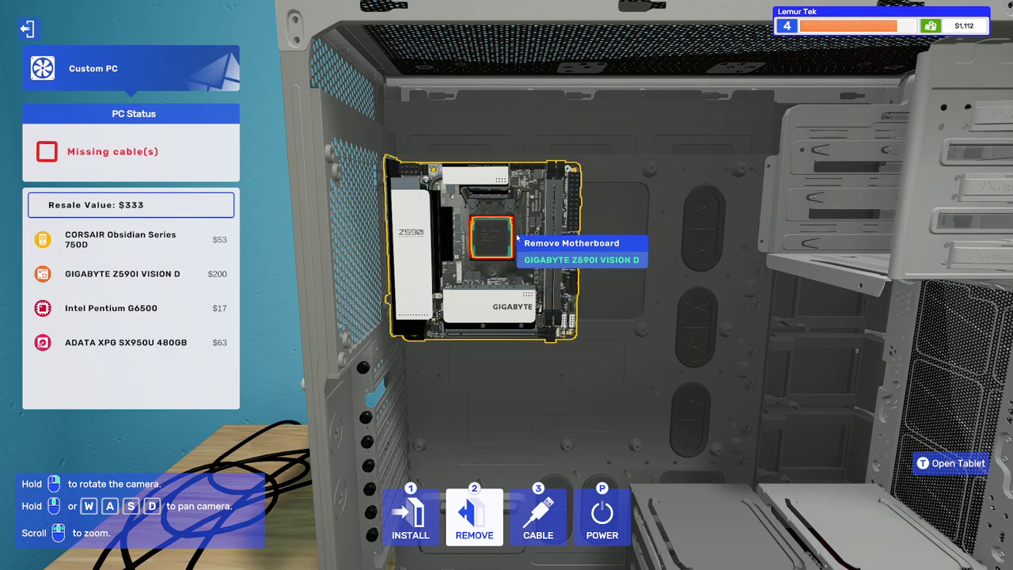
pyautogui.click(409, 515)
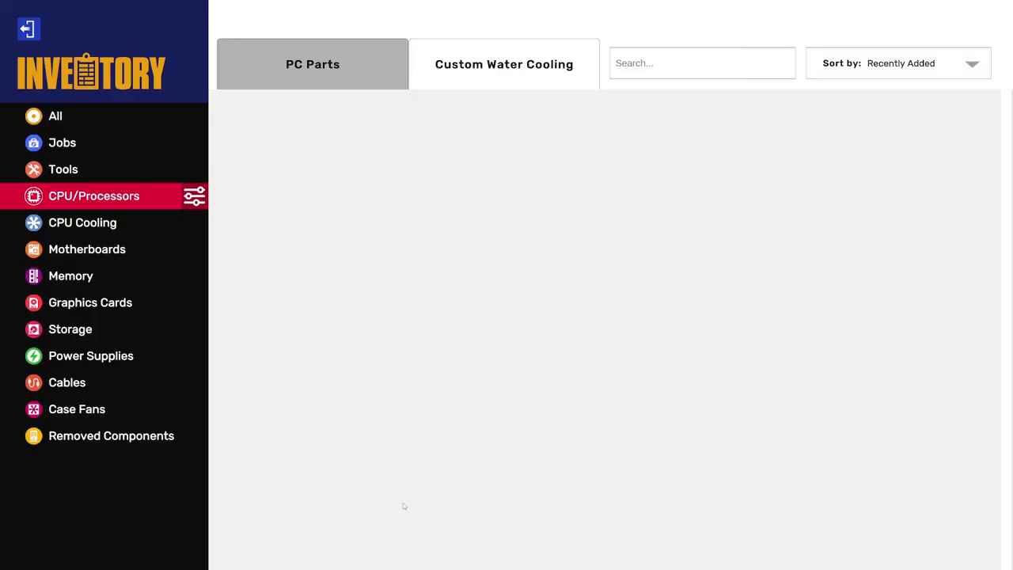
pyautogui.click(112, 251)
# Install the first CORSAIR Dominator Platinum 16 GB stick and lock its clips.
pyautogui.click(102, 278)
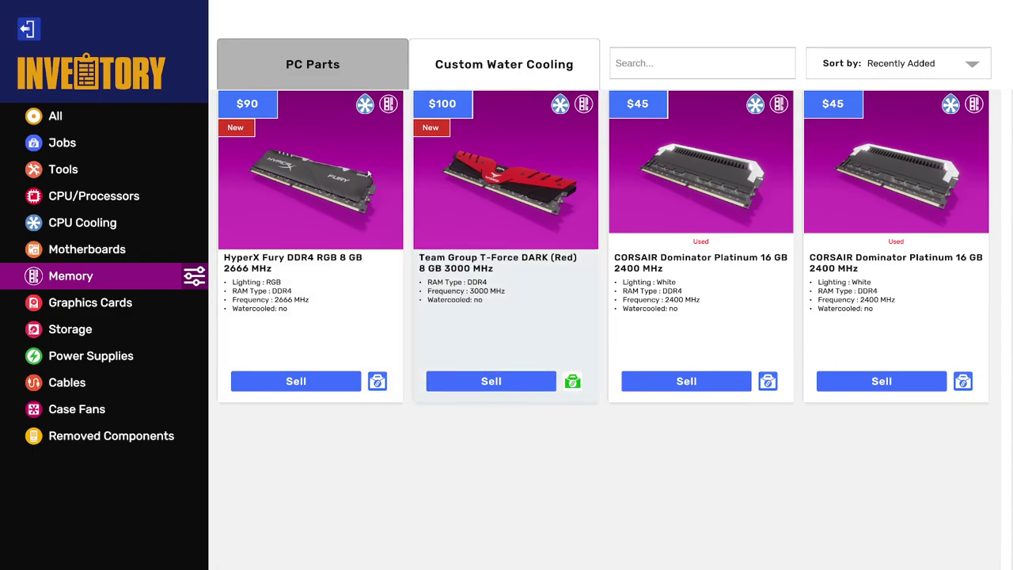
pyautogui.click(699, 174)
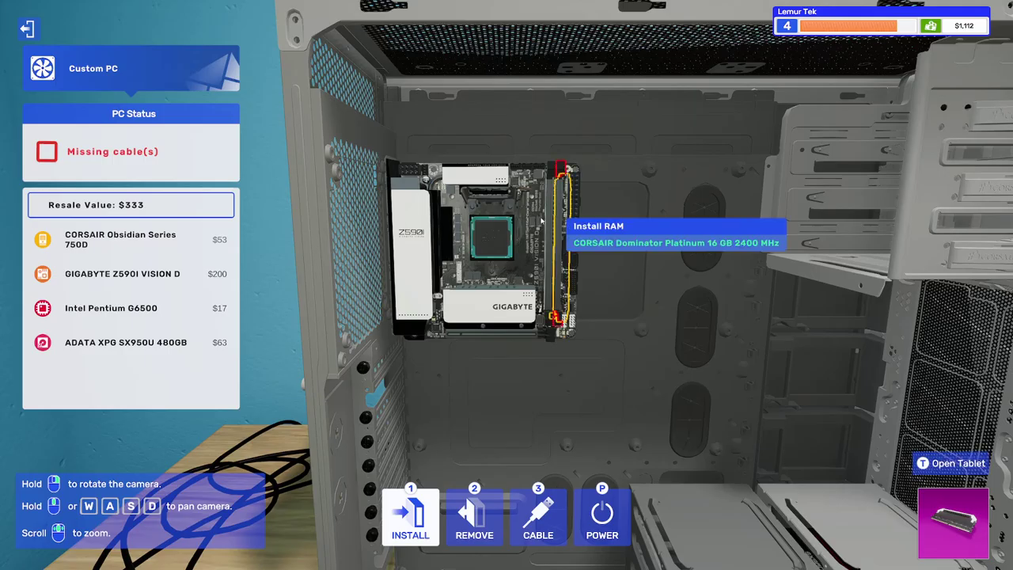
pyautogui.click(563, 225)
pyautogui.click(553, 172)
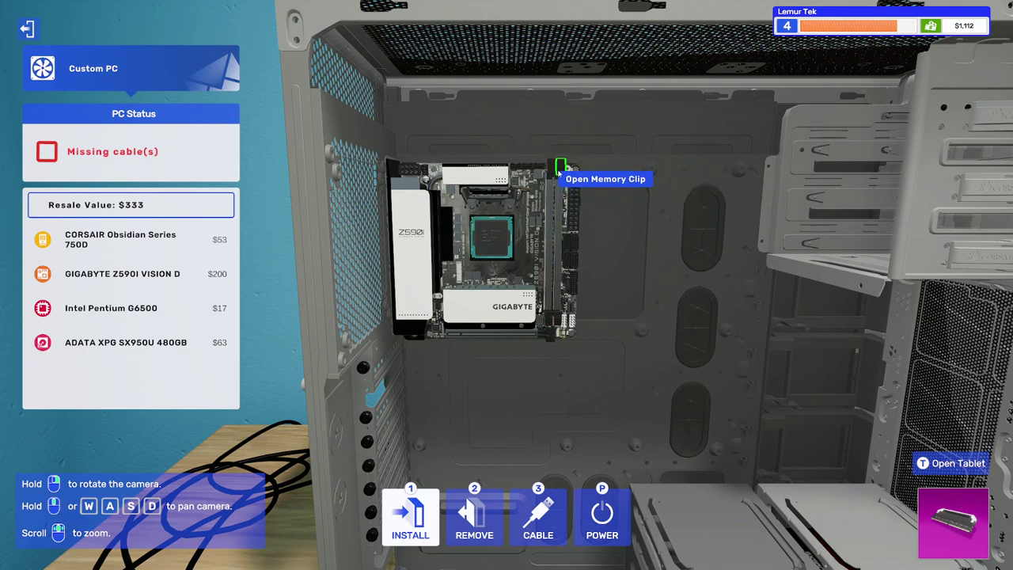
pyautogui.click(549, 319)
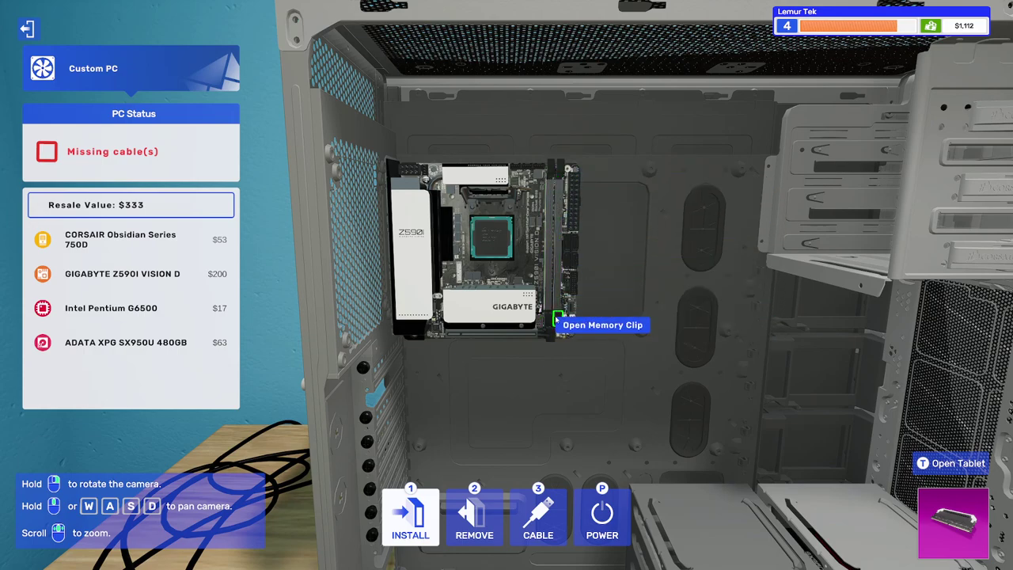
pyautogui.click(547, 299)
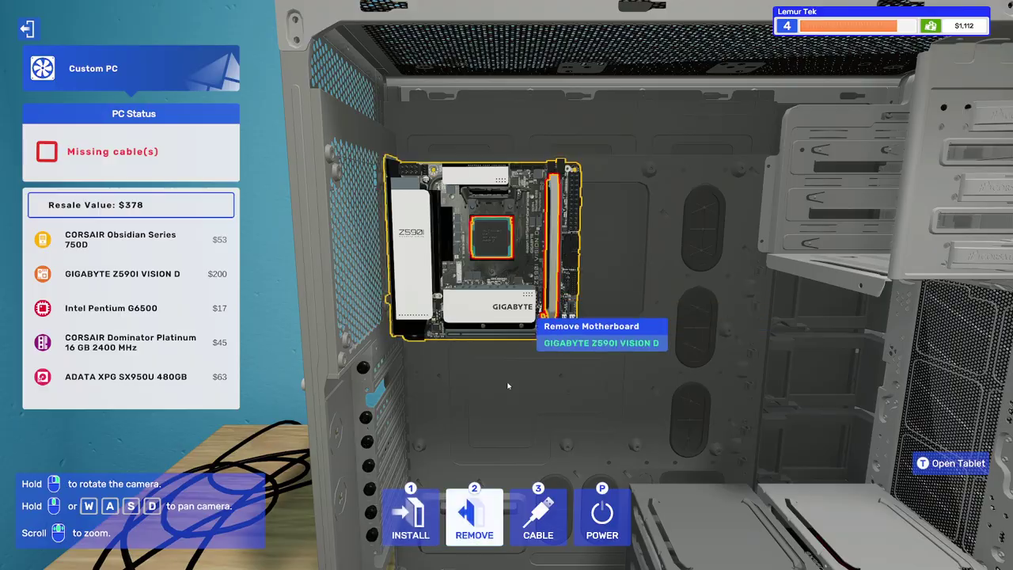
# Install the second Dominator Platinum 16 GB stick, bringing resale to $423.
pyautogui.click(409, 515)
pyautogui.click(340, 214)
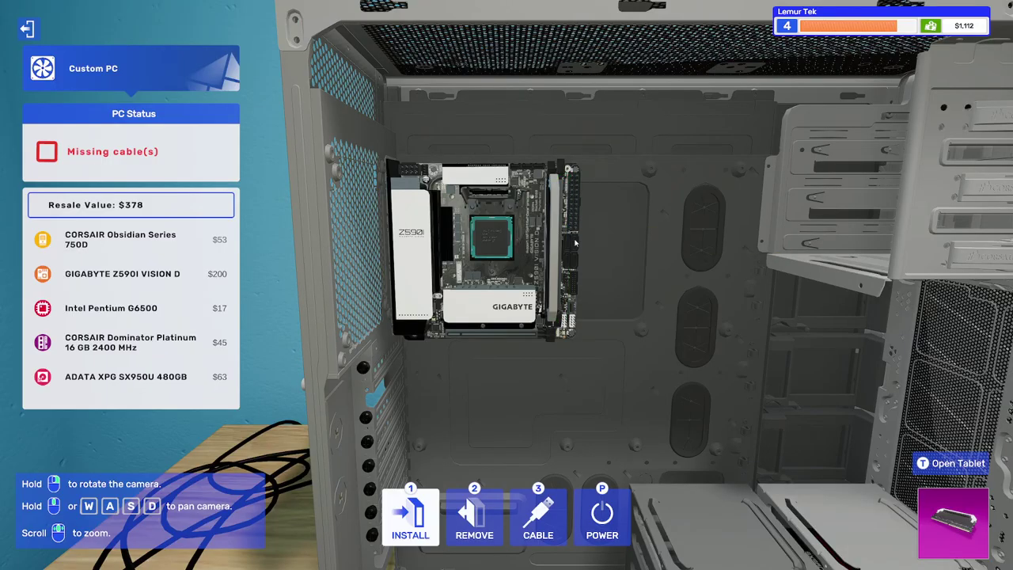
pyautogui.click(575, 242)
pyautogui.press('2')
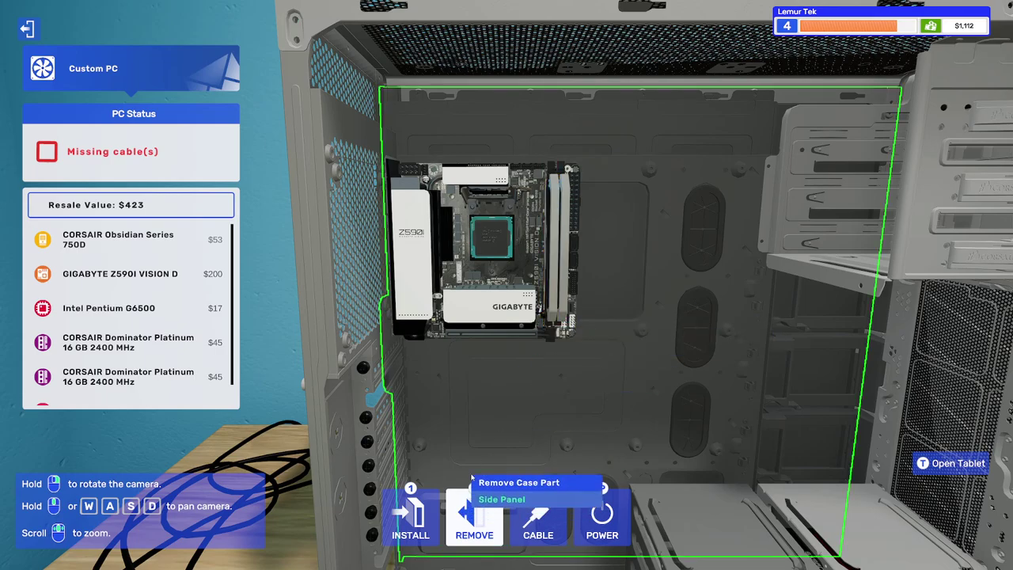
pyautogui.click(410, 518)
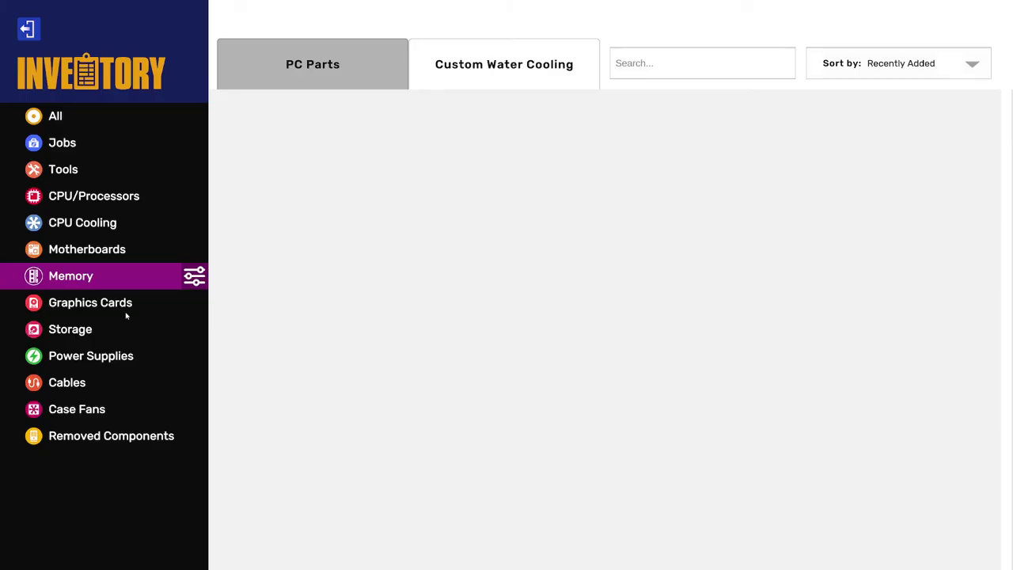
pyautogui.click(125, 308)
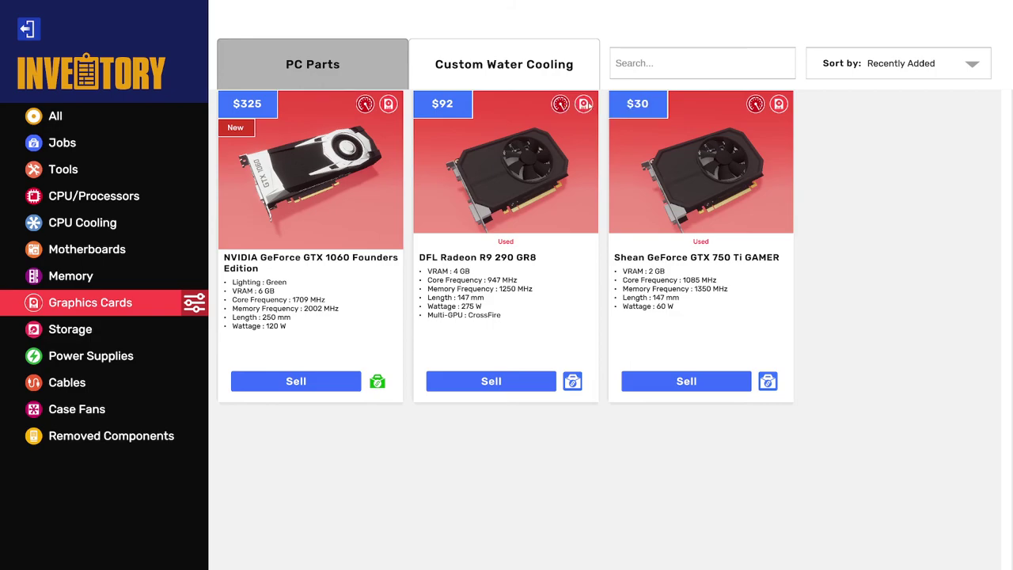
# Pick up the DFL Radeon R9 290 GR8, close the socket shield, and face the case rear.
pyautogui.click(505, 316)
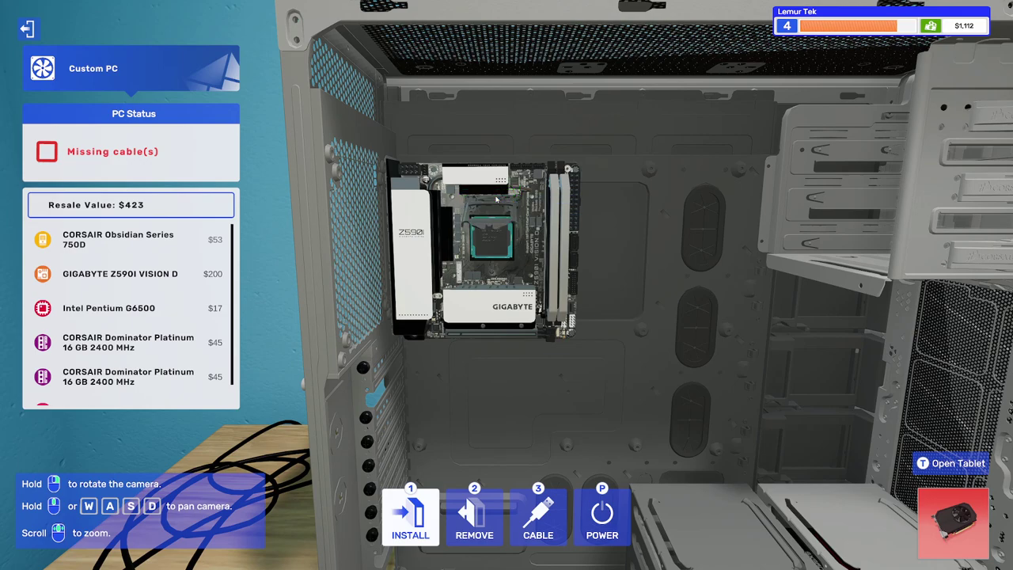
pyautogui.click(513, 224)
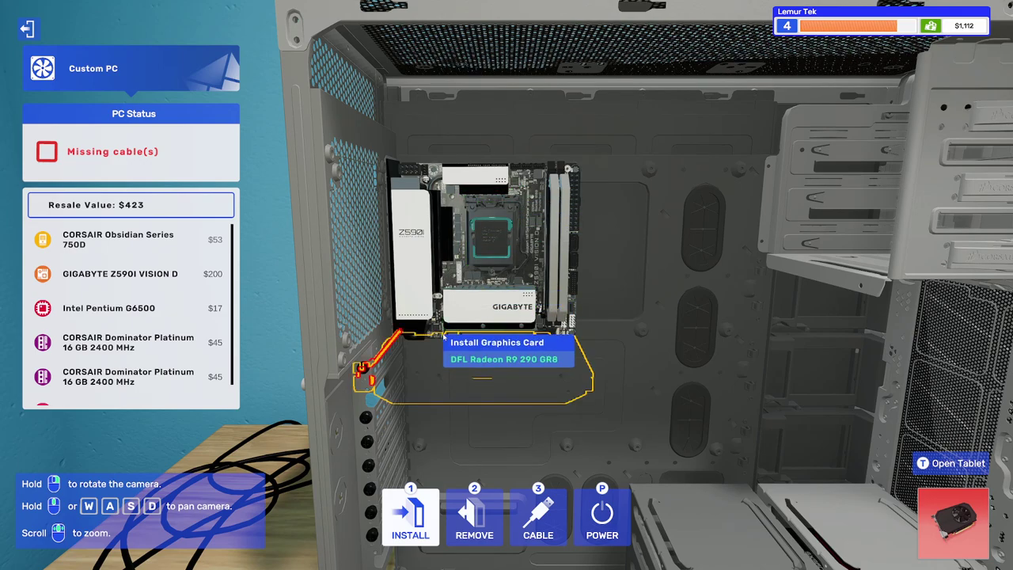
pyautogui.scroll(-5, 504, 394)
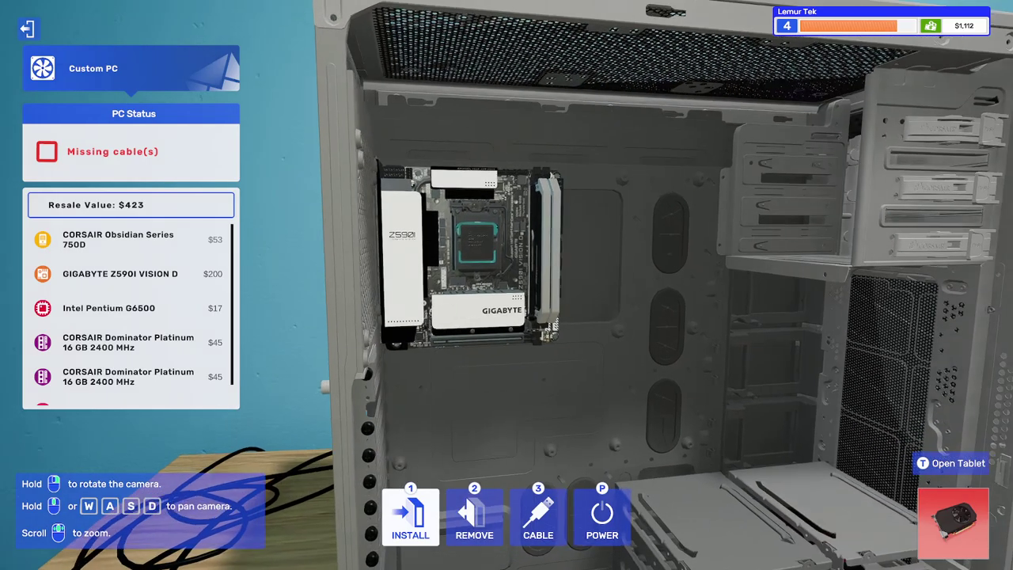
pyautogui.moveTo(506, 317); pyautogui.dragTo(237, 316)
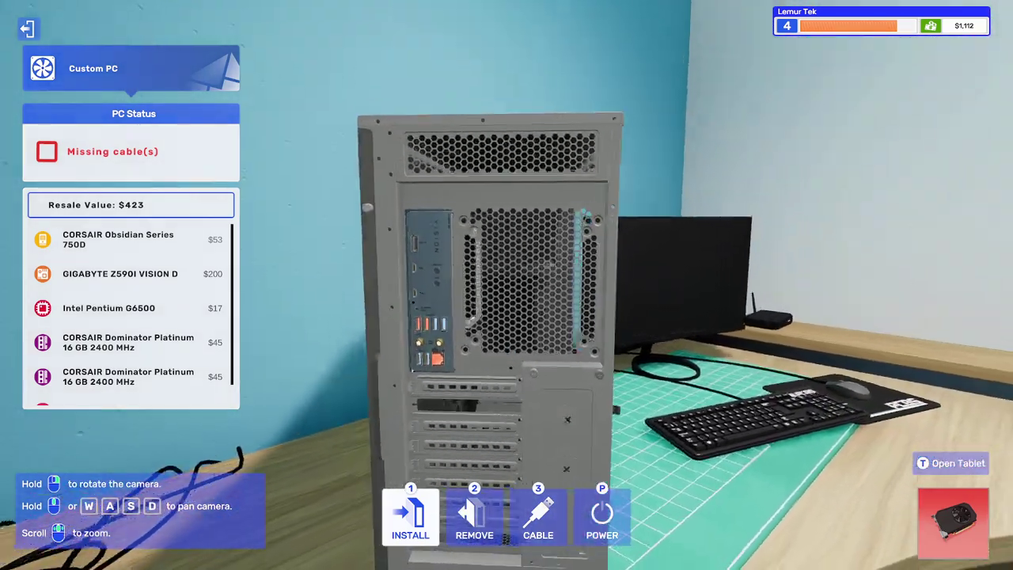
# Remove the top PCI cover and screw in the DFL Radeon R9 290 GR8, raising resale to $515.
pyautogui.press('2')
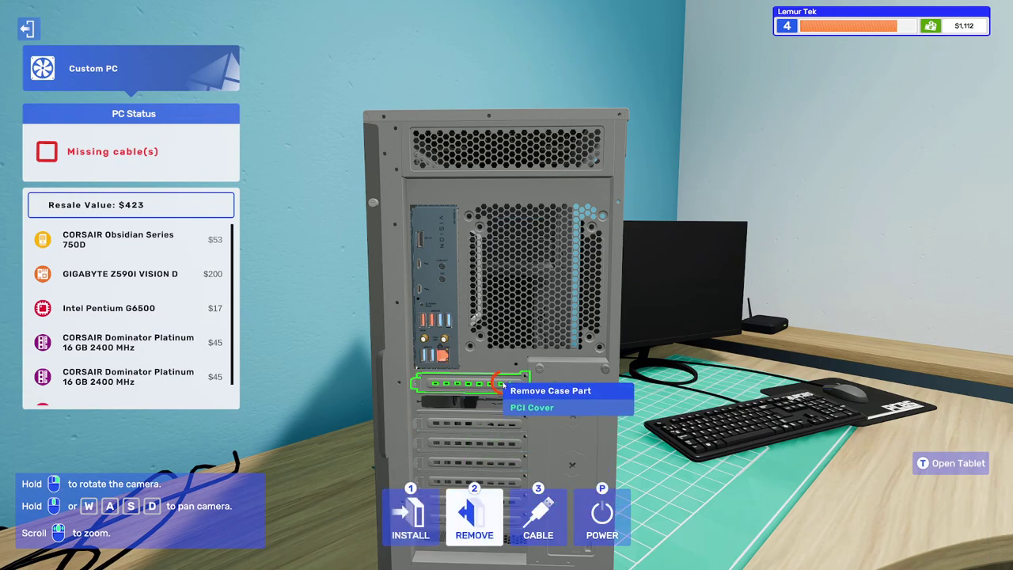
pyautogui.click(475, 420)
pyautogui.click(536, 376)
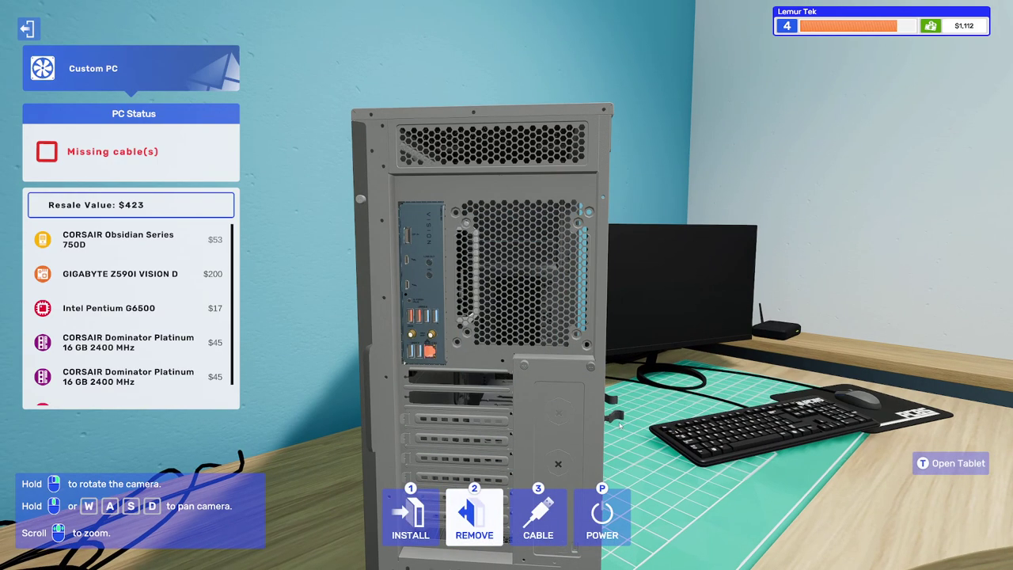
pyautogui.press('1')
pyautogui.click(475, 396)
pyautogui.click(520, 215)
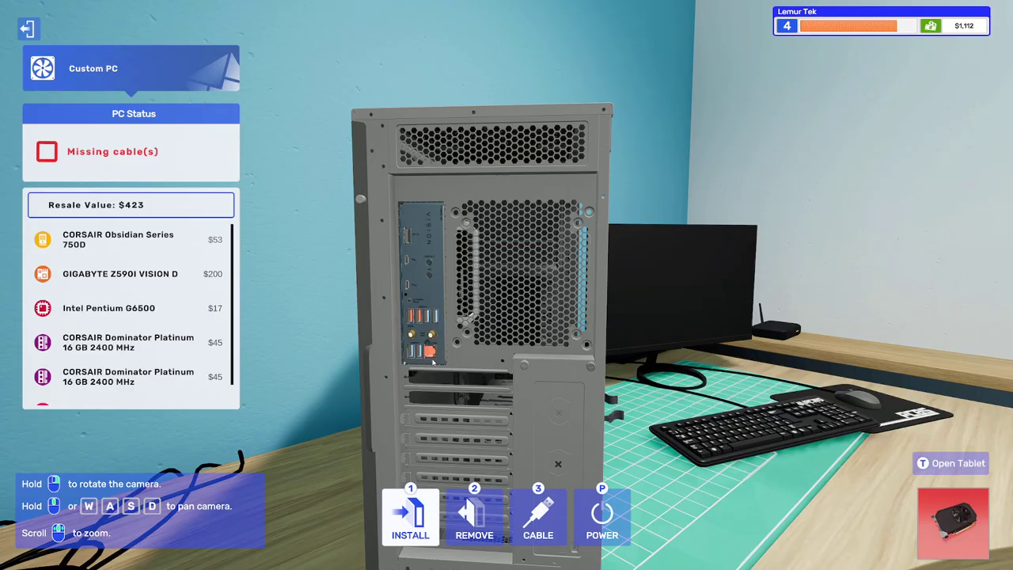
pyautogui.click(439, 386)
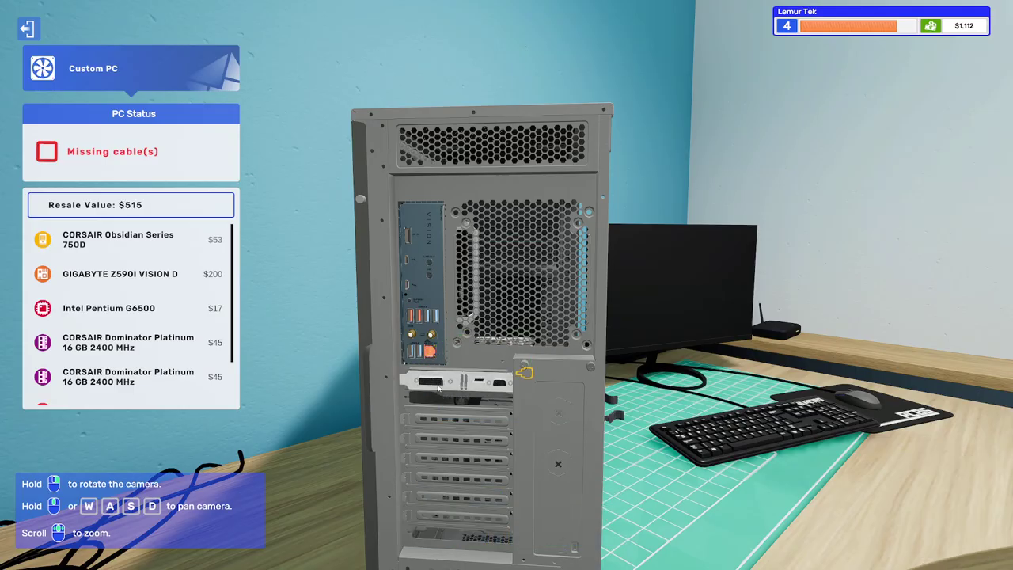
pyautogui.click(520, 373)
# Take off the side panel and apply thermal paste to the CPU.
pyautogui.press('2')
pyautogui.click(506, 348)
pyautogui.moveTo(554, 316)
pyautogui.mouseDown()
pyautogui.moveTo(395, 317)
pyautogui.moveTo(435, 316)
pyautogui.mouseUp()
pyautogui.press('1')
pyautogui.click(506, 285)
pyautogui.click(64, 169)
pyautogui.click(696, 238)
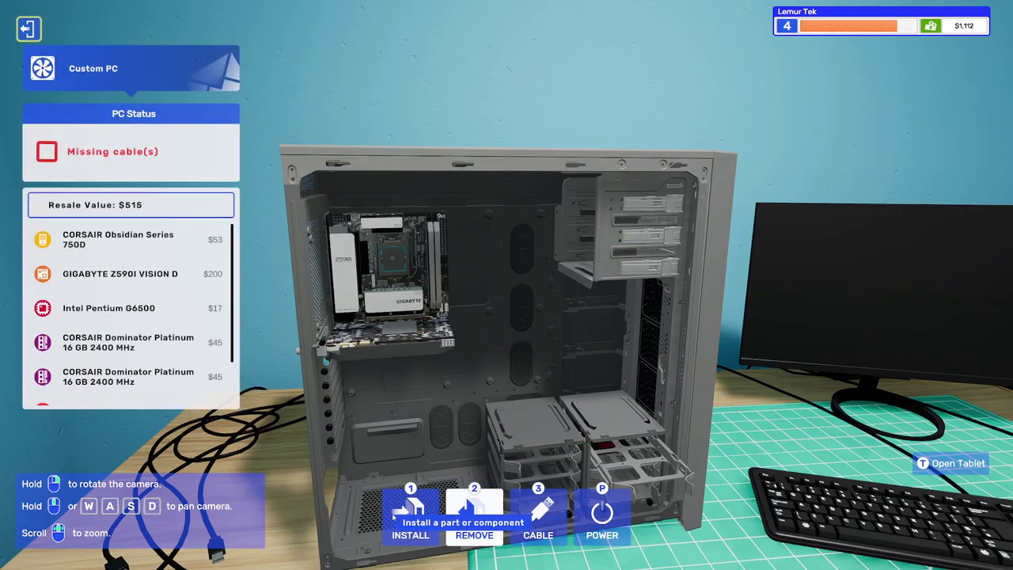
# Bring up the CPU Cooling items in the inventory.
pyautogui.click(480, 514)
pyautogui.click(136, 198)
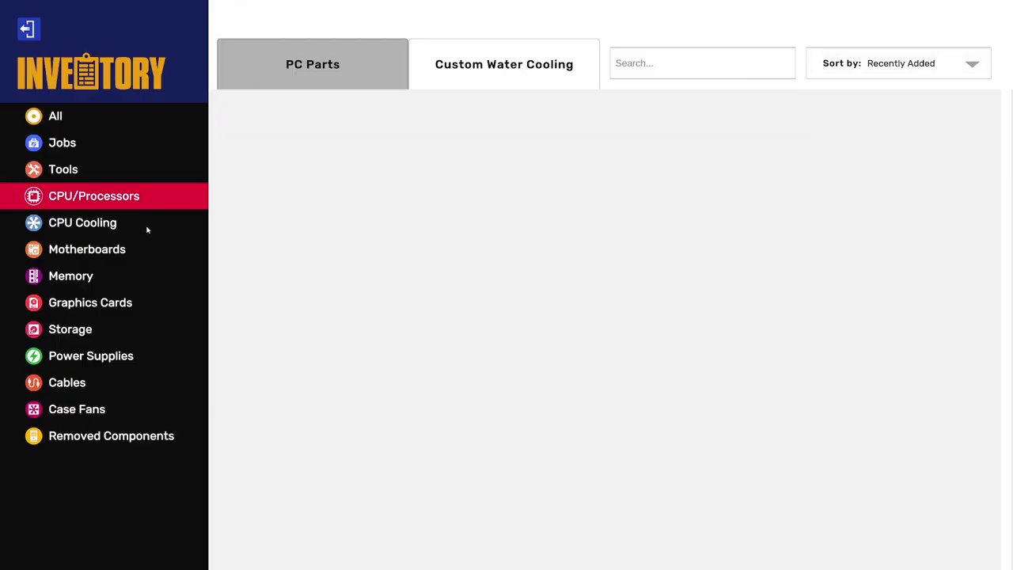
pyautogui.click(145, 230)
# Mount the ARCTIC Freezer i13 X CO on the CPU, lifting resale to $522.
pyautogui.click(295, 380)
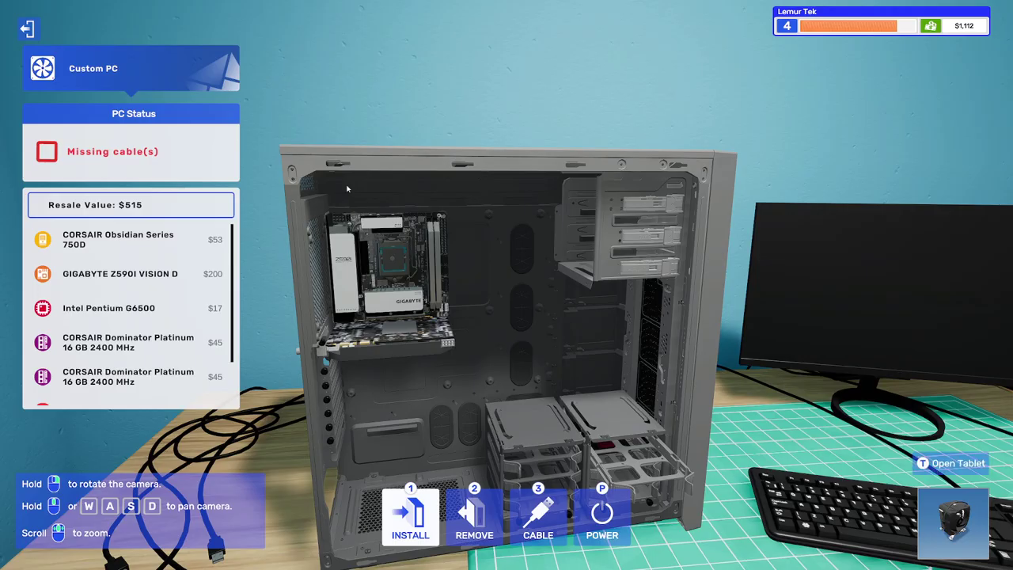
pyautogui.click(394, 273)
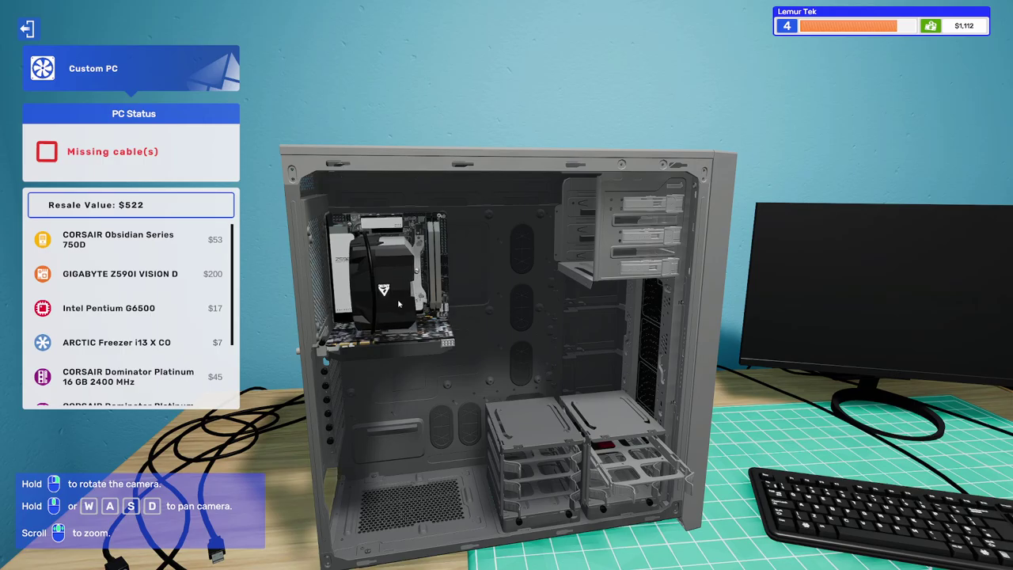
pyautogui.press('2')
pyautogui.scroll(3, 398, 300)
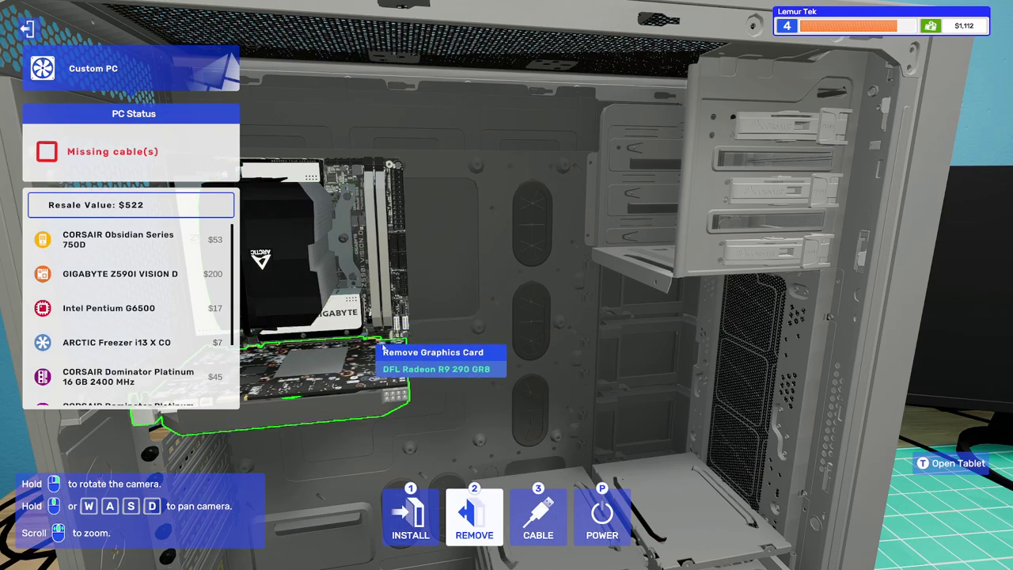
pyautogui.moveTo(399, 300); pyautogui.dragTo(713, 301)
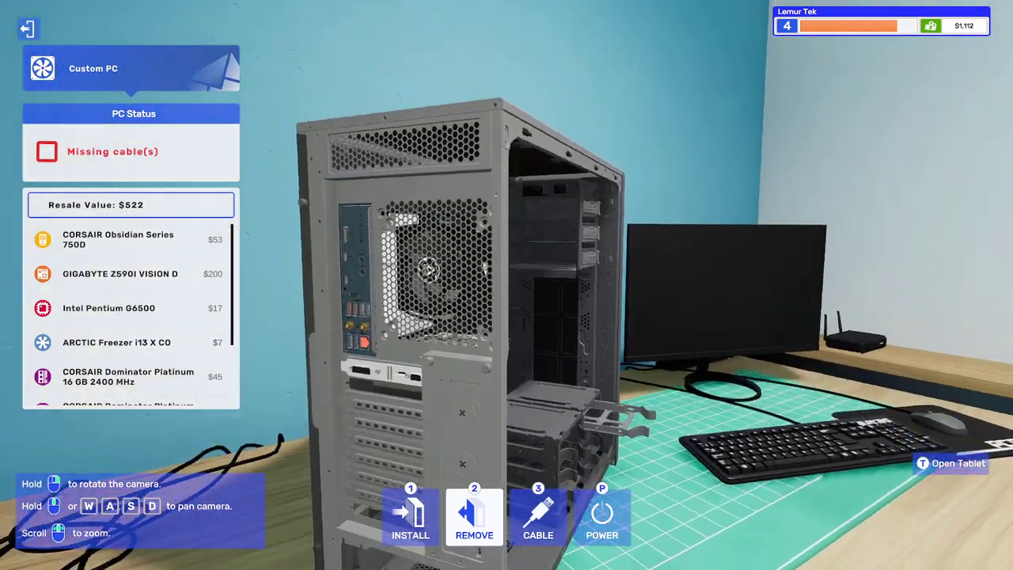
pyautogui.moveTo(427, 269); pyautogui.dragTo(237, 269)
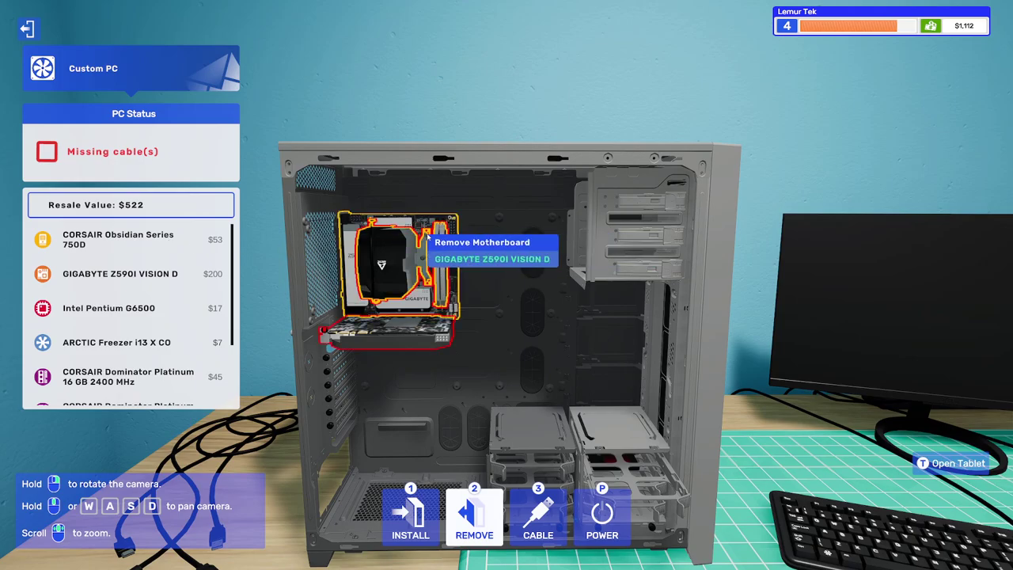
# Install the Mortoni EZStore 1TB hard drive into a drive bay.
pyautogui.click(409, 515)
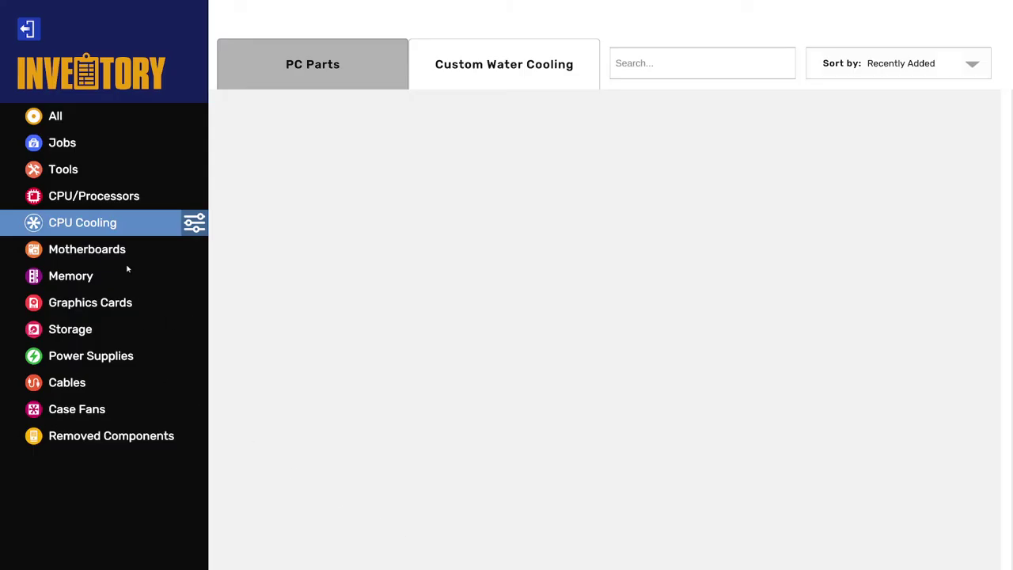
pyautogui.click(121, 309)
pyautogui.click(121, 328)
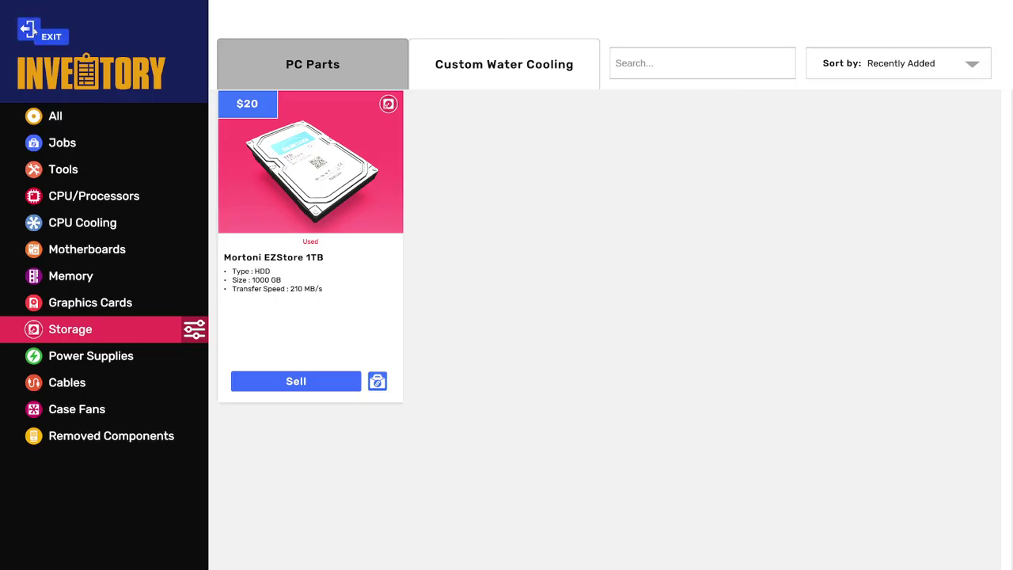
pyautogui.press('Escape')
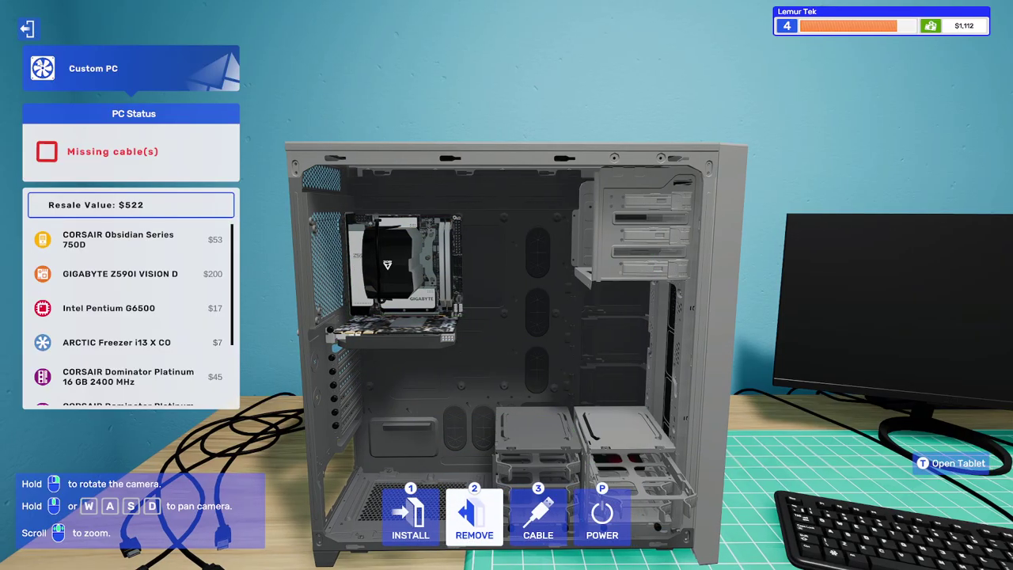
pyautogui.click(473, 515)
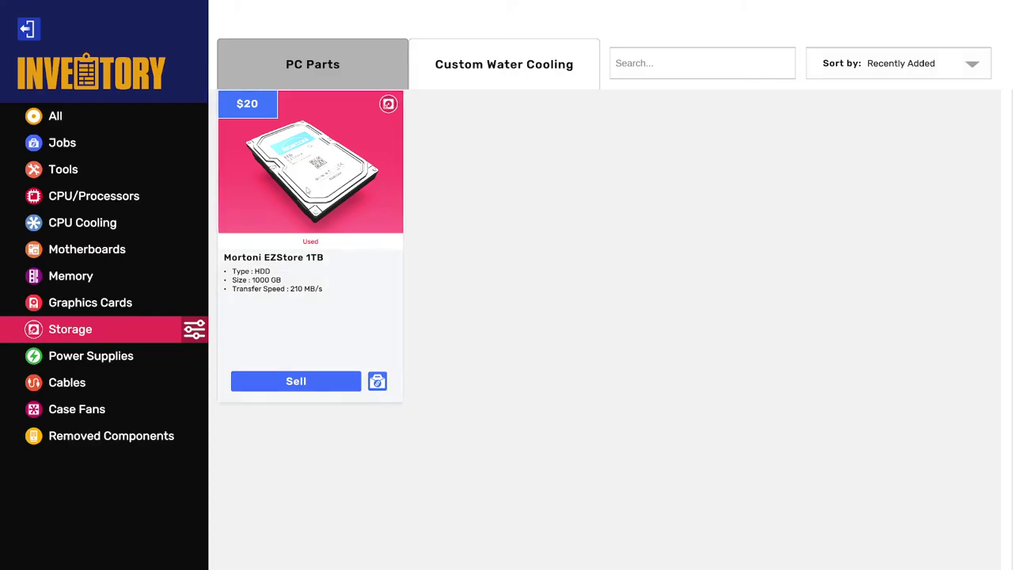
pyautogui.press('Escape')
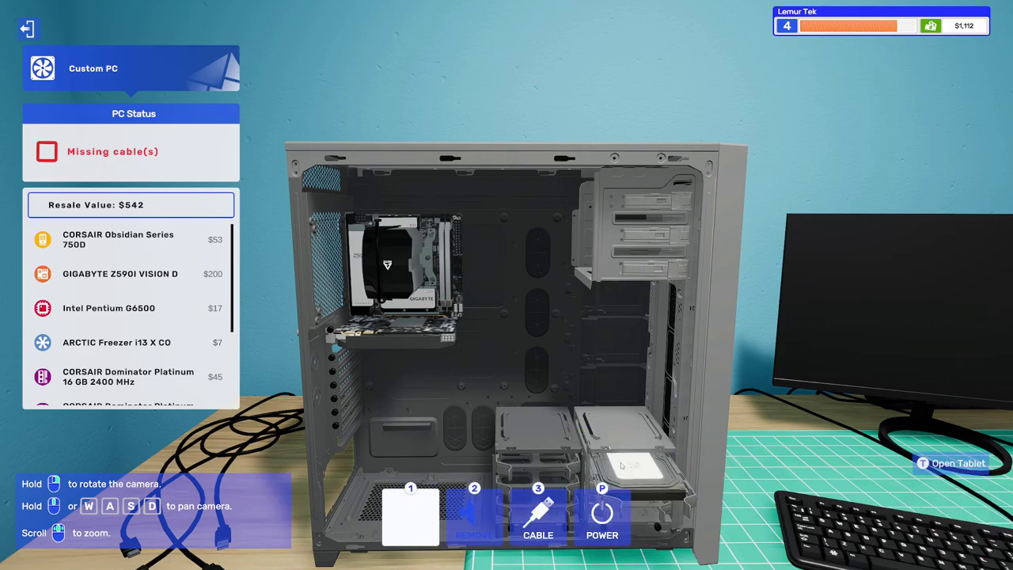
pyautogui.press('2')
pyautogui.moveTo(692, 514); pyautogui.dragTo(590, 524)
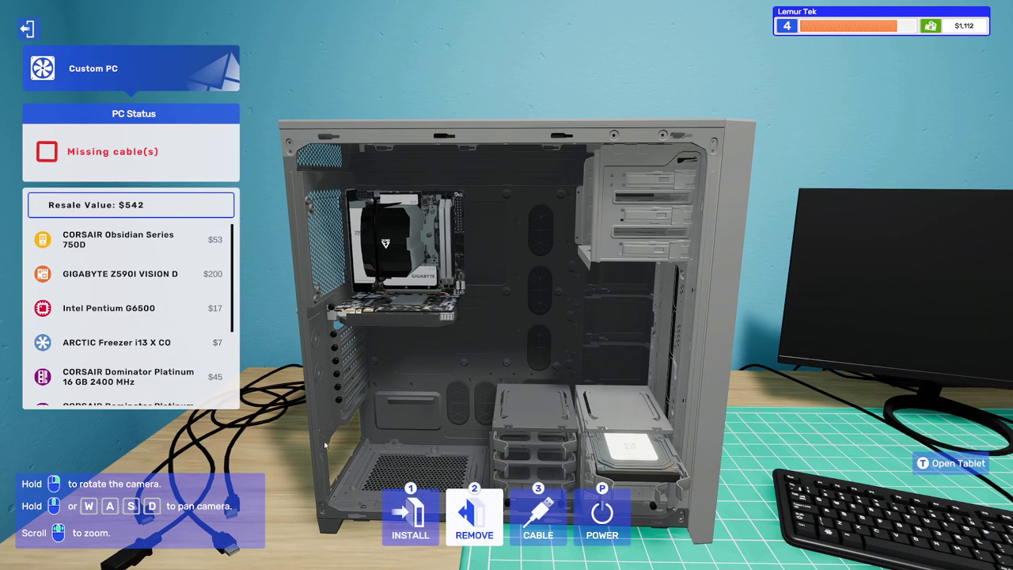
# Install the ADATA XPG Pylon 550W power supply at the case bottom.
pyautogui.press('1')
pyautogui.click(330, 451)
pyautogui.click(82, 361)
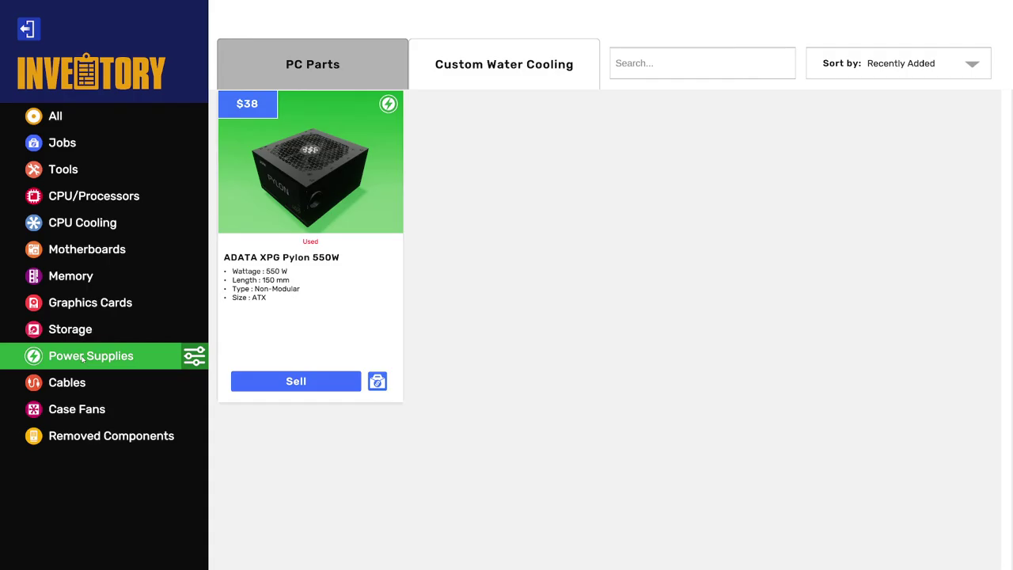
pyautogui.click(309, 238)
pyautogui.click(396, 455)
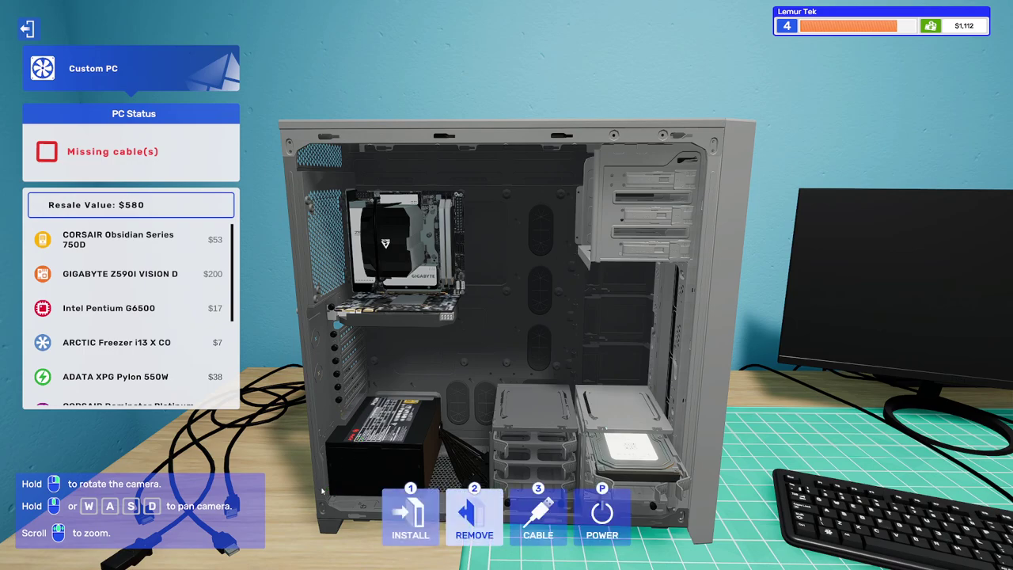
# Slide the hard drive tray shut and switch to Cable mode.
pyautogui.click(535, 518)
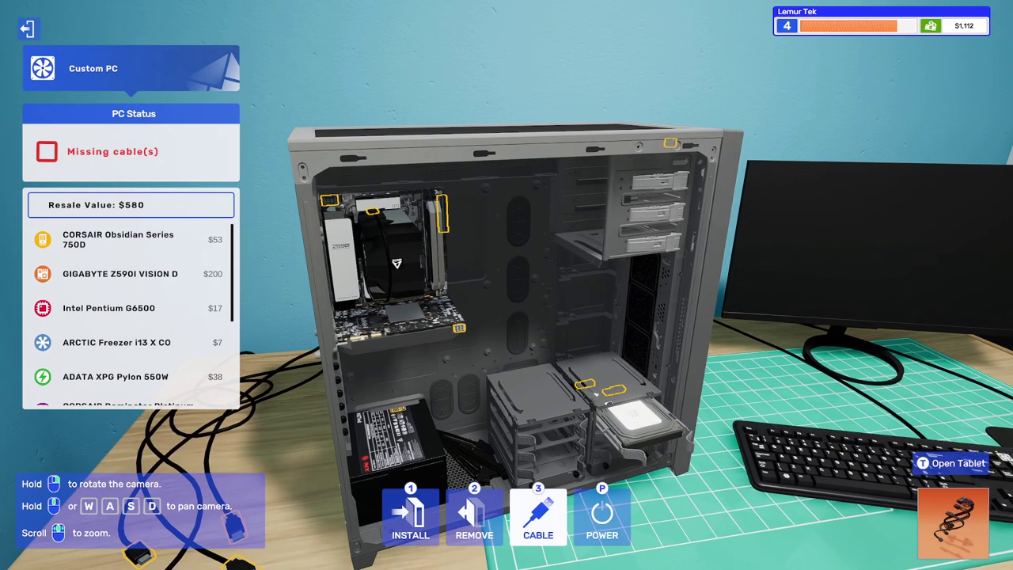
pyautogui.moveTo(607, 402); pyautogui.dragTo(688, 473)
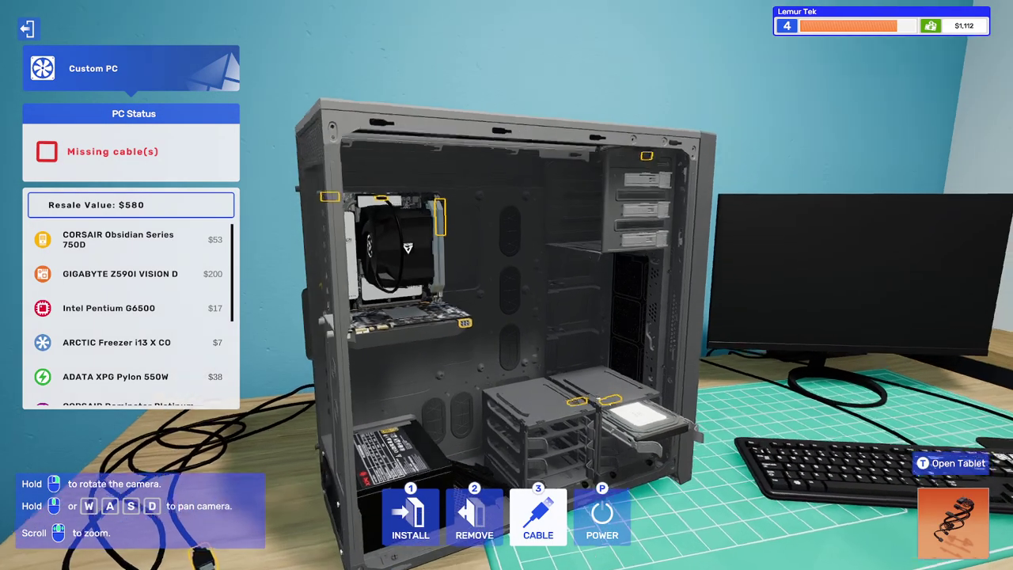
pyautogui.click(410, 518)
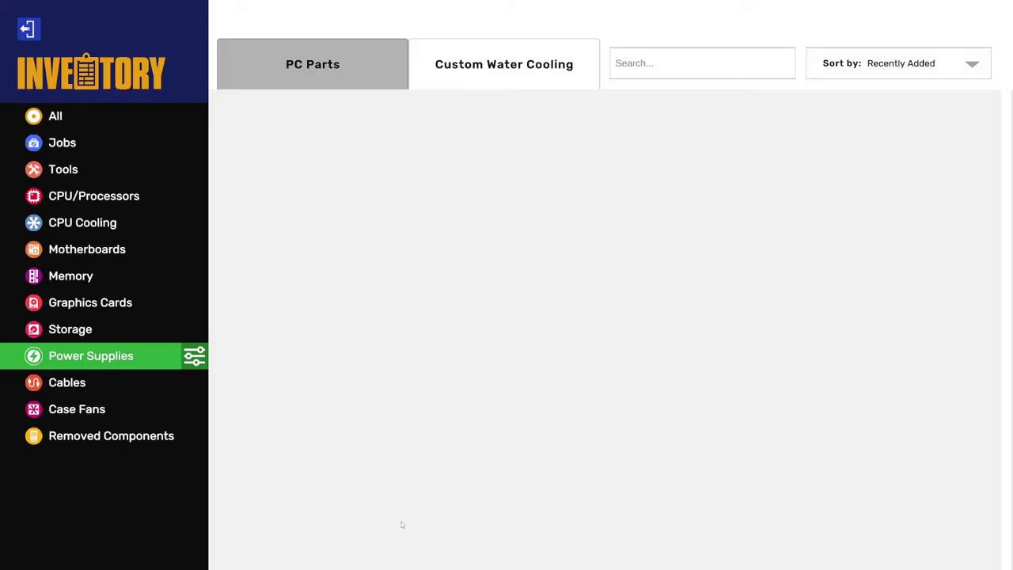
pyautogui.click(38, 31)
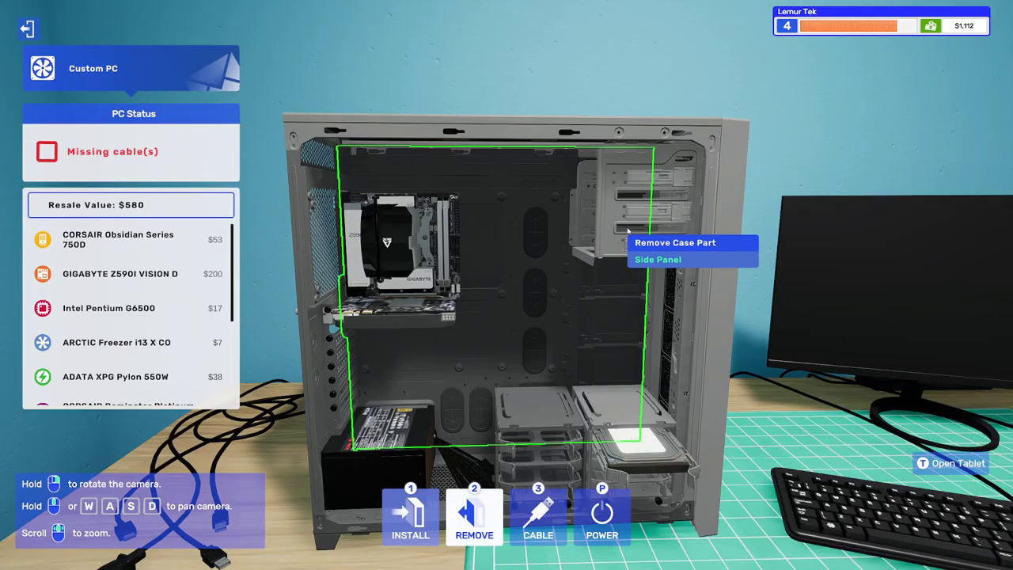
pyautogui.click(682, 479)
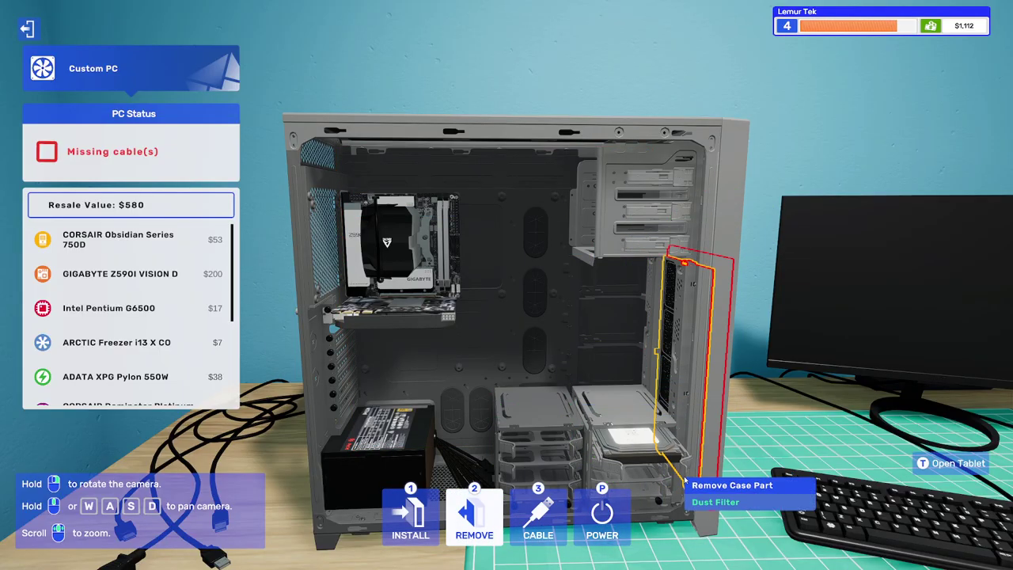
pyautogui.click(538, 518)
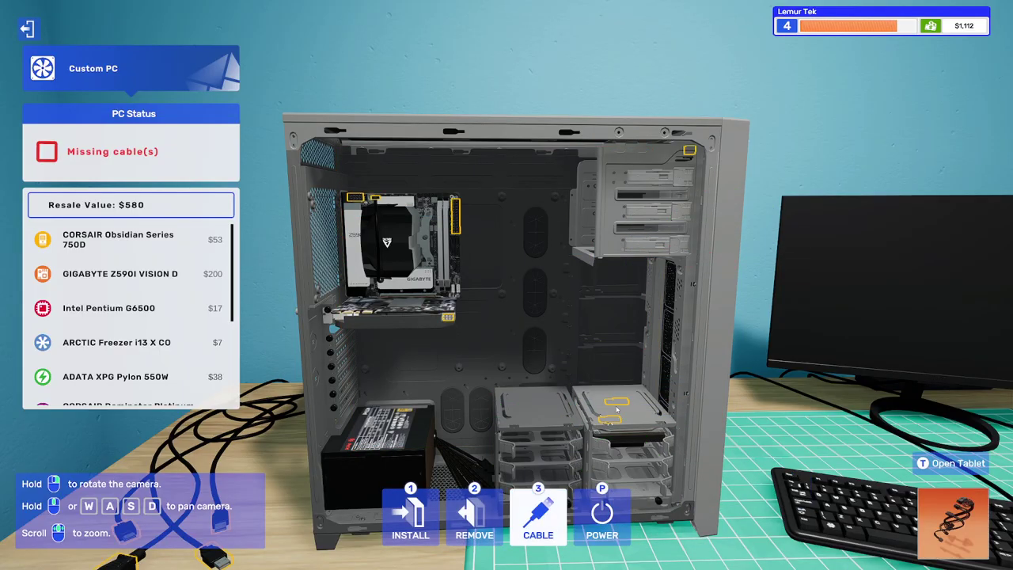
# Connect the hard drive's cable to the motherboard.
pyautogui.click(622, 400)
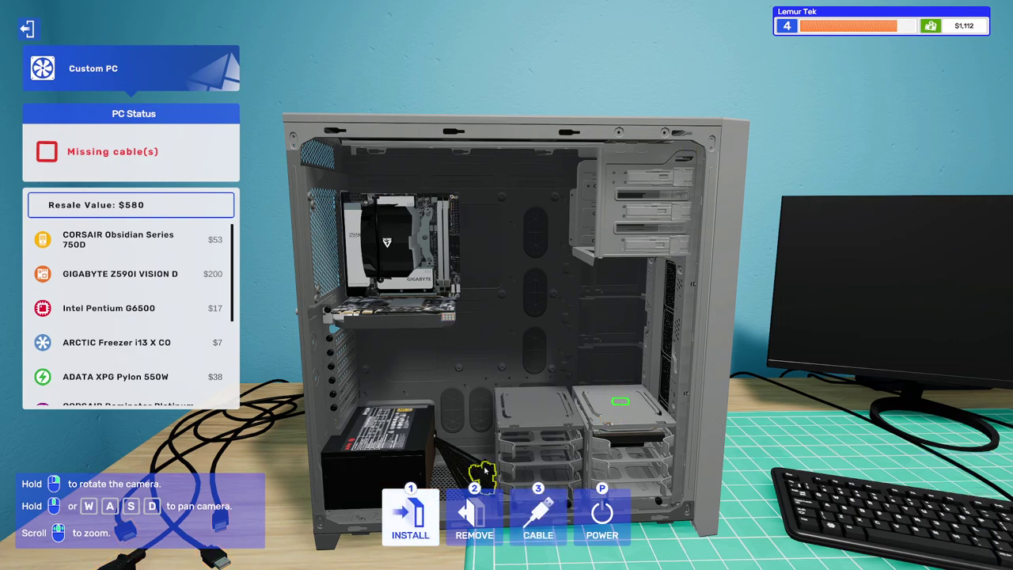
pyautogui.press('3')
pyautogui.click(600, 422)
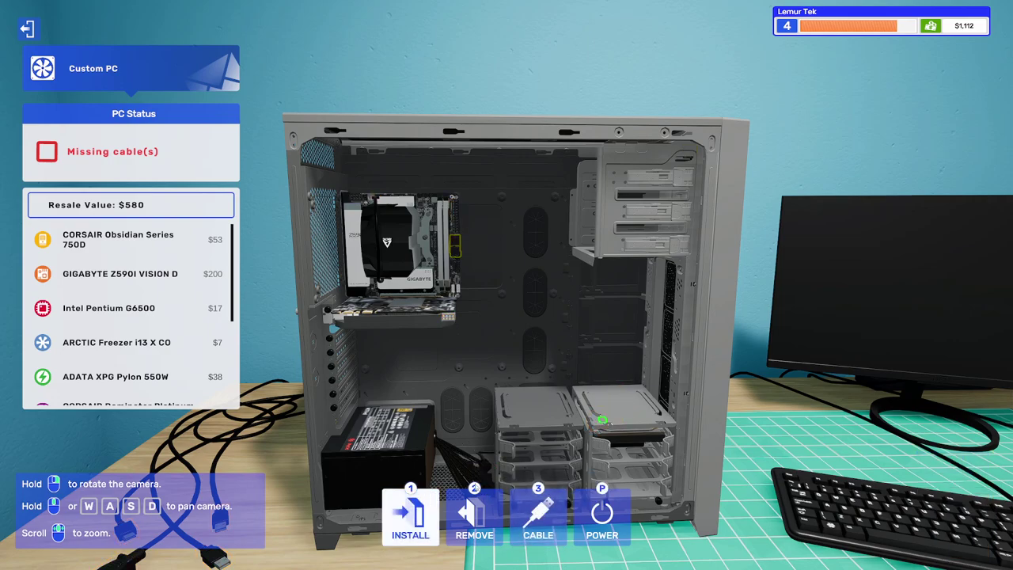
pyautogui.click(455, 248)
pyautogui.press('3')
pyautogui.click(455, 215)
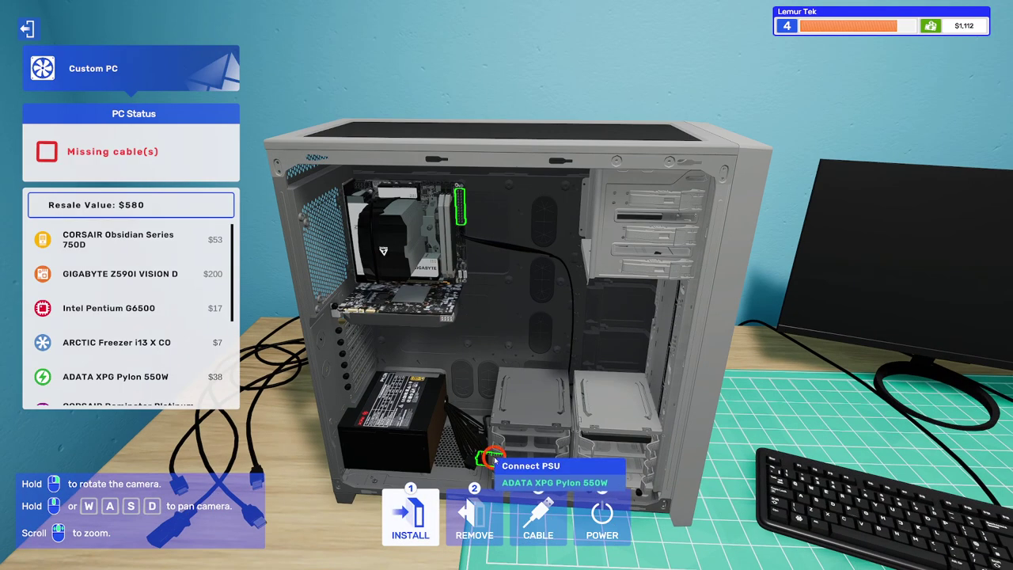
# Connect the motherboard main power and CPU power cables to the supply.
pyautogui.press('3')
pyautogui.click(448, 322)
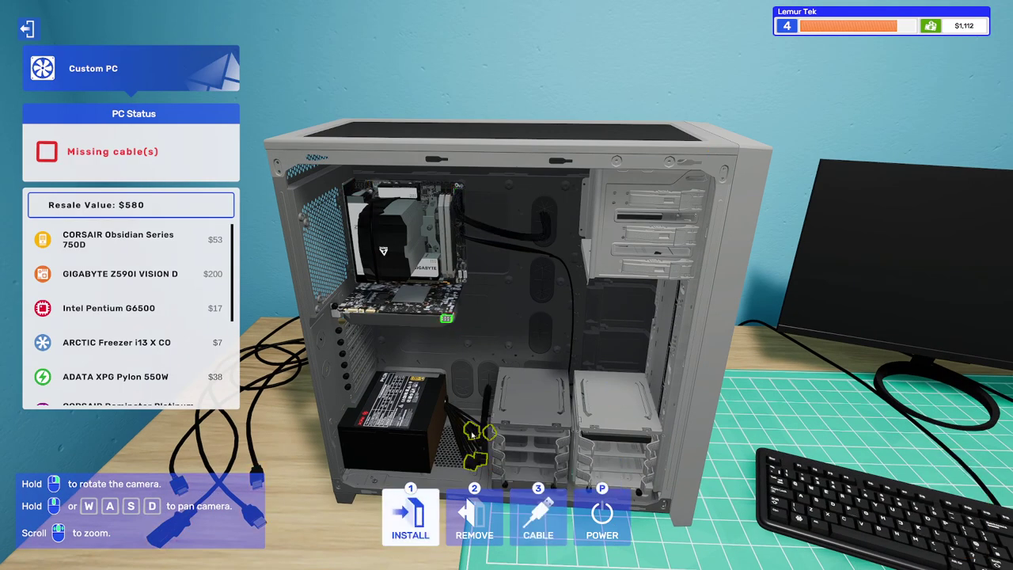
pyautogui.click(465, 431)
pyautogui.press('3')
pyautogui.click(377, 204)
pyautogui.press('3')
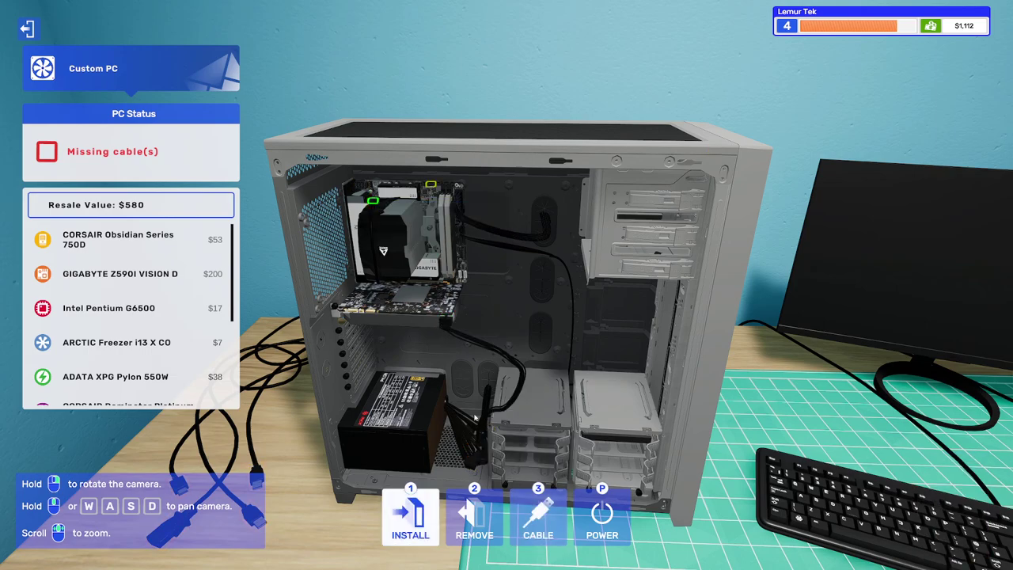
pyautogui.press('3')
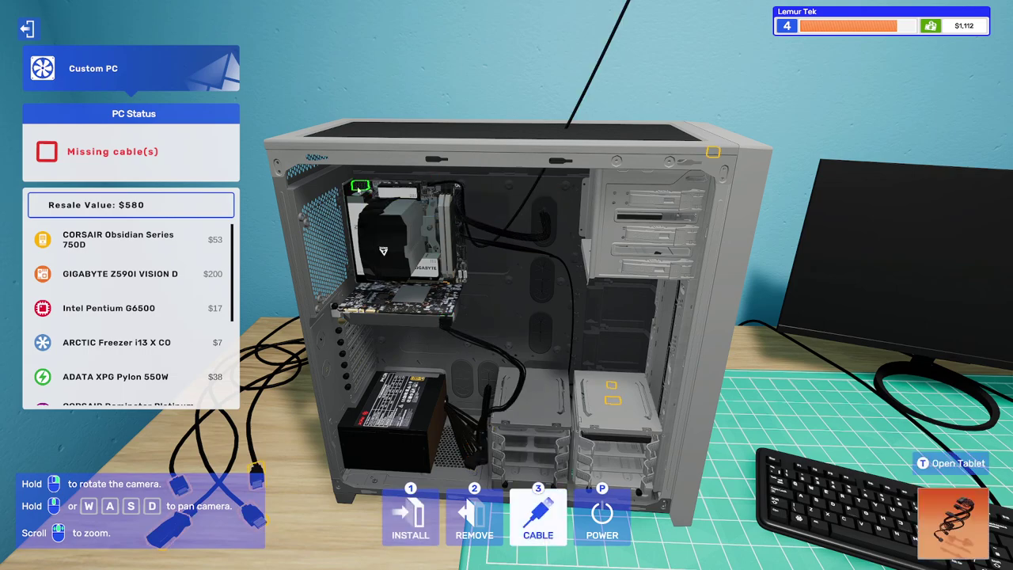
pyautogui.press('1')
# Connect the front panel cable and the remaining hard drive power cable.
pyautogui.moveTo(475, 356); pyautogui.dragTo(504, 369)
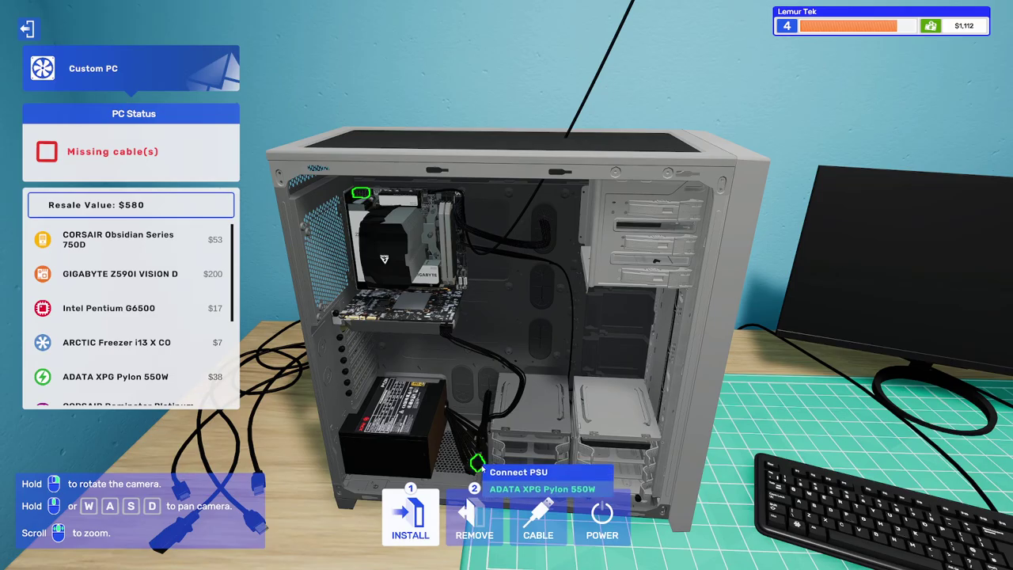
pyautogui.press('3')
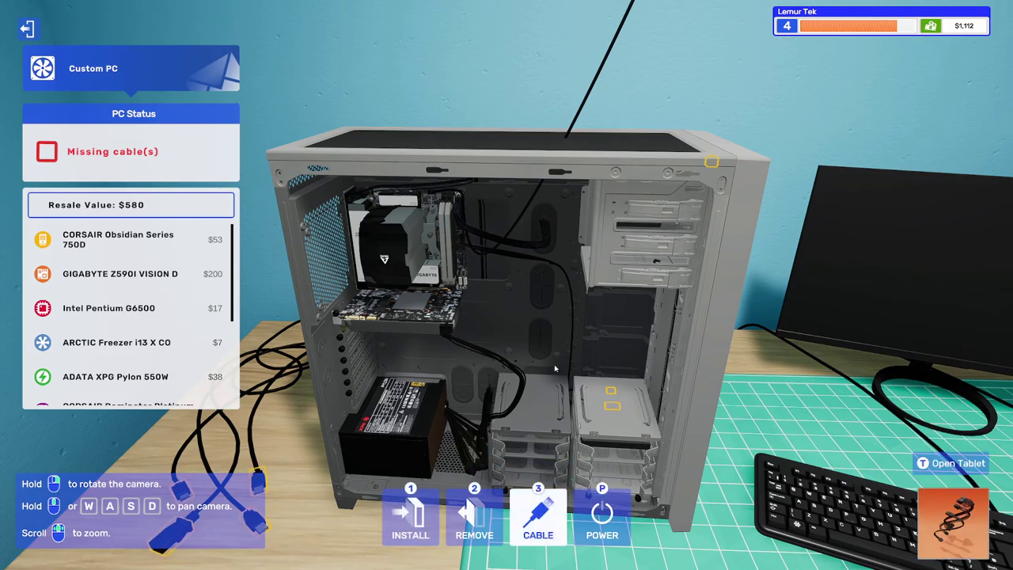
pyautogui.moveTo(478, 356); pyautogui.dragTo(633, 238)
pyautogui.moveTo(467, 255); pyautogui.dragTo(568, 369)
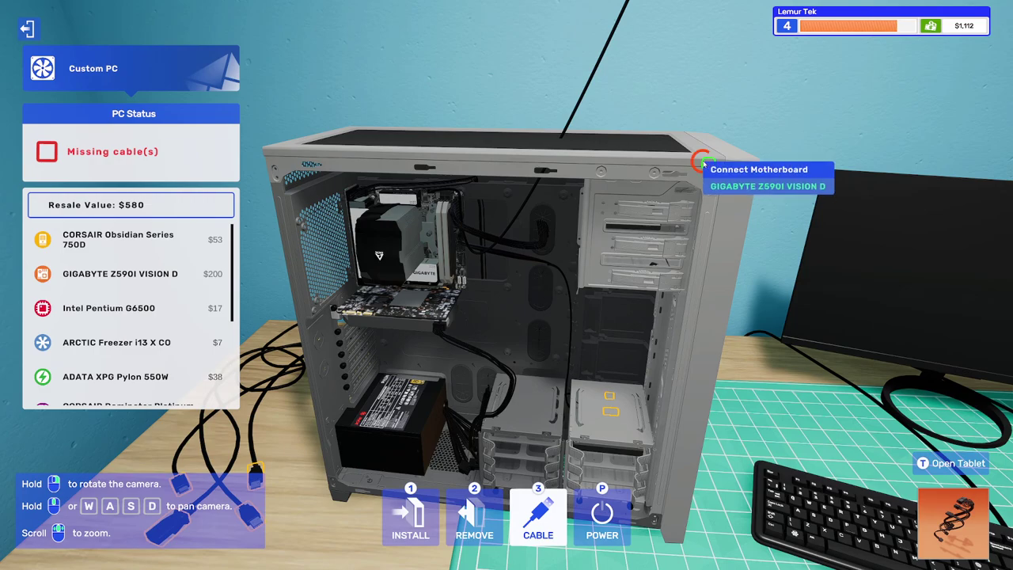
pyautogui.press('1')
pyautogui.press('3')
pyautogui.press('1')
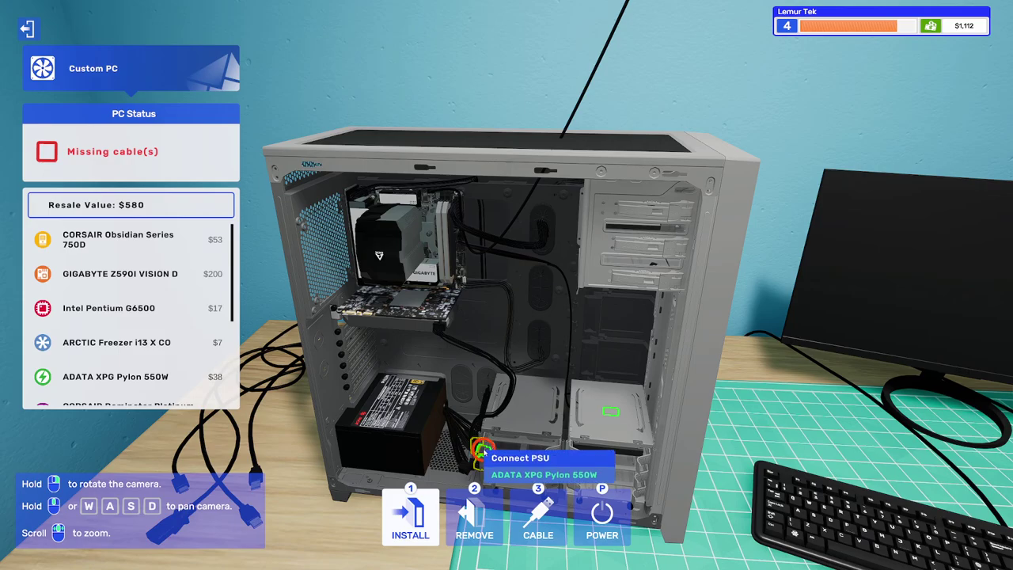
pyautogui.press('3')
pyautogui.press('1')
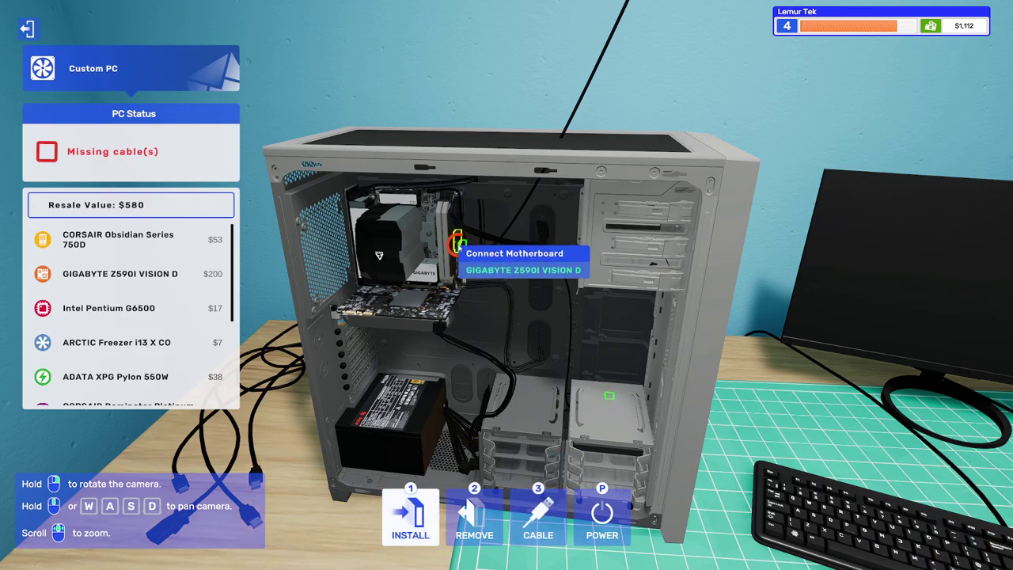
pyautogui.press('3')
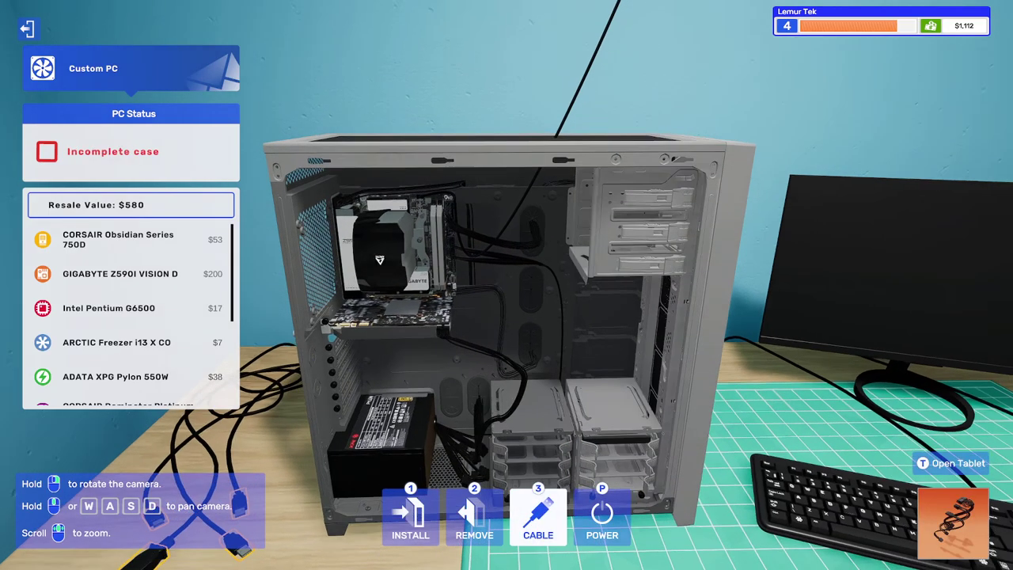
# Unplug and reconnect the cable at the case top.
pyautogui.moveTo(442, 367); pyautogui.dragTo(474, 332)
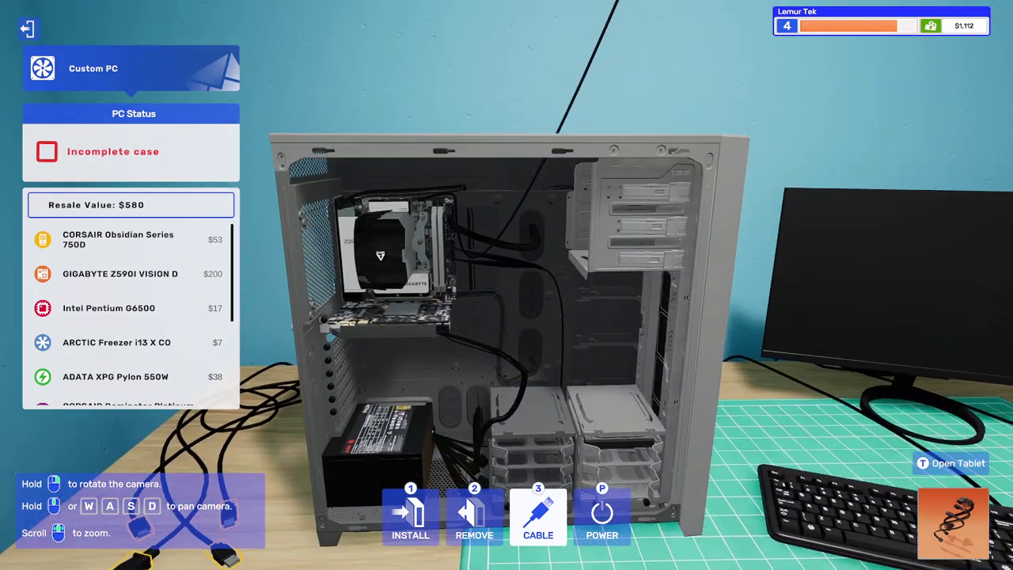
pyautogui.scroll(3, 482, 344)
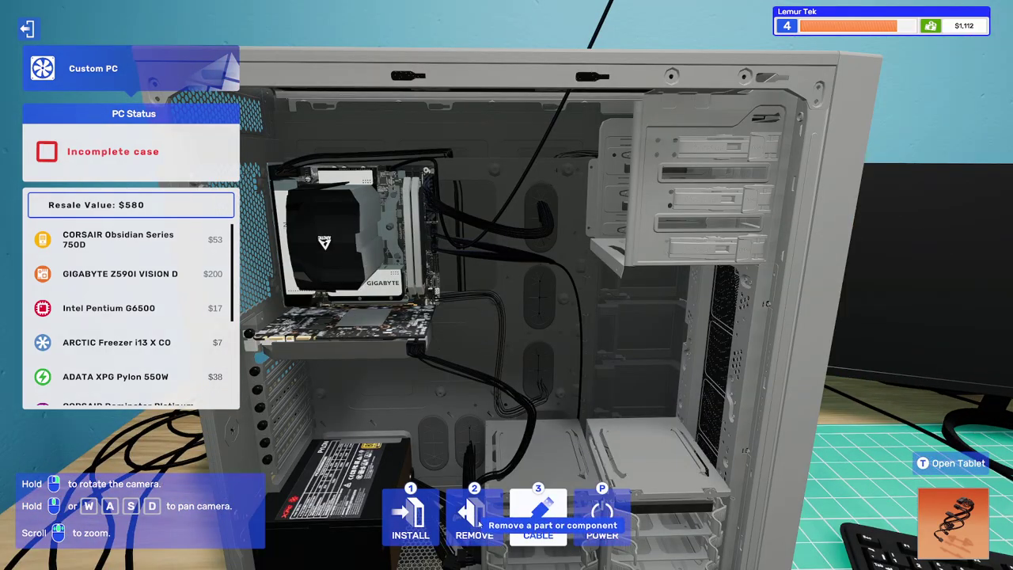
pyautogui.press('2')
pyautogui.click(435, 194)
pyautogui.click(411, 519)
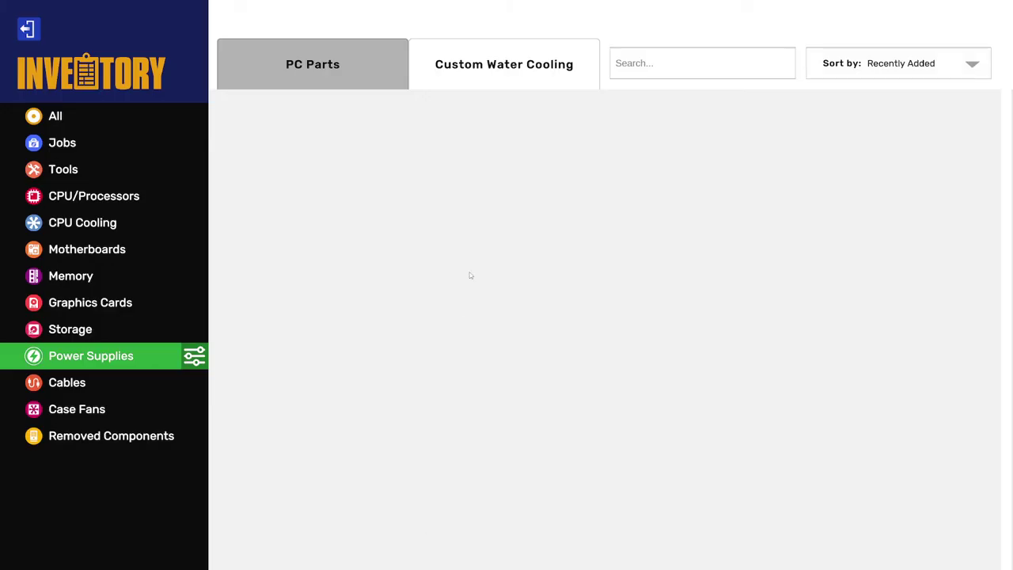
pyautogui.press('Escape')
pyautogui.click(540, 518)
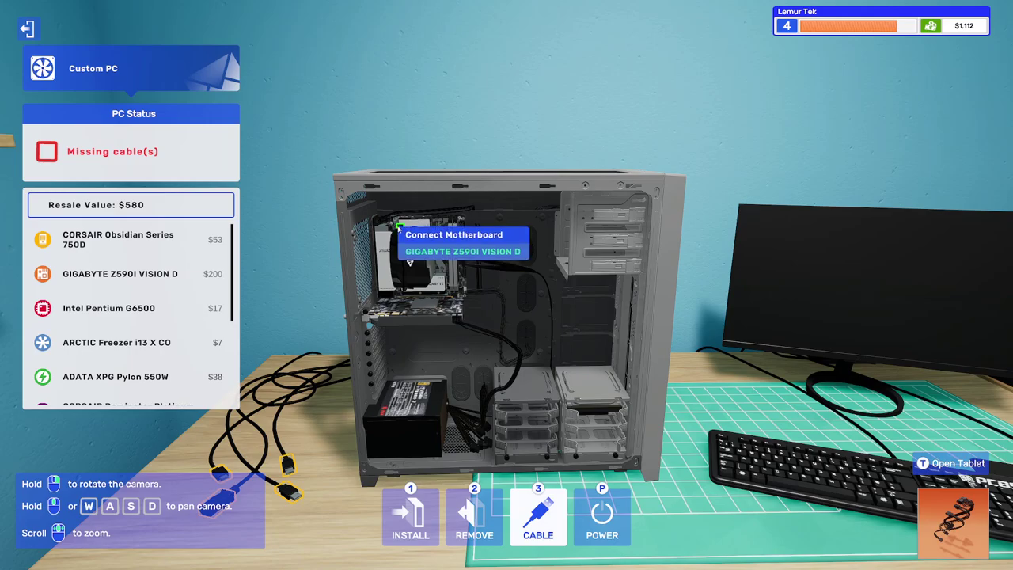
pyautogui.click(398, 227)
pyautogui.click(440, 221)
# Attach the dangling cable at the case's top corner.
pyautogui.press('3')
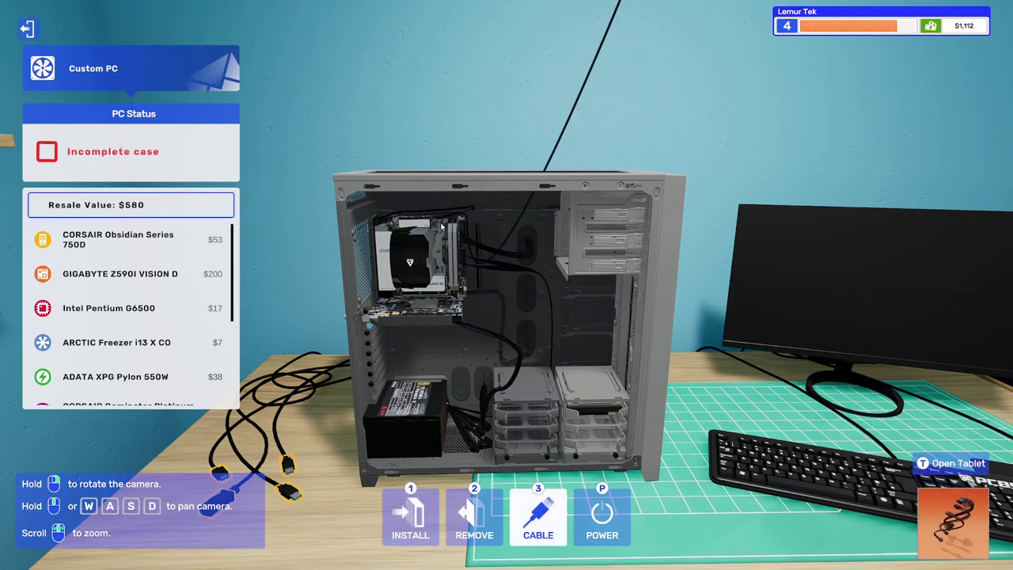
pyautogui.moveTo(578, 401); pyautogui.dragTo(592, 389)
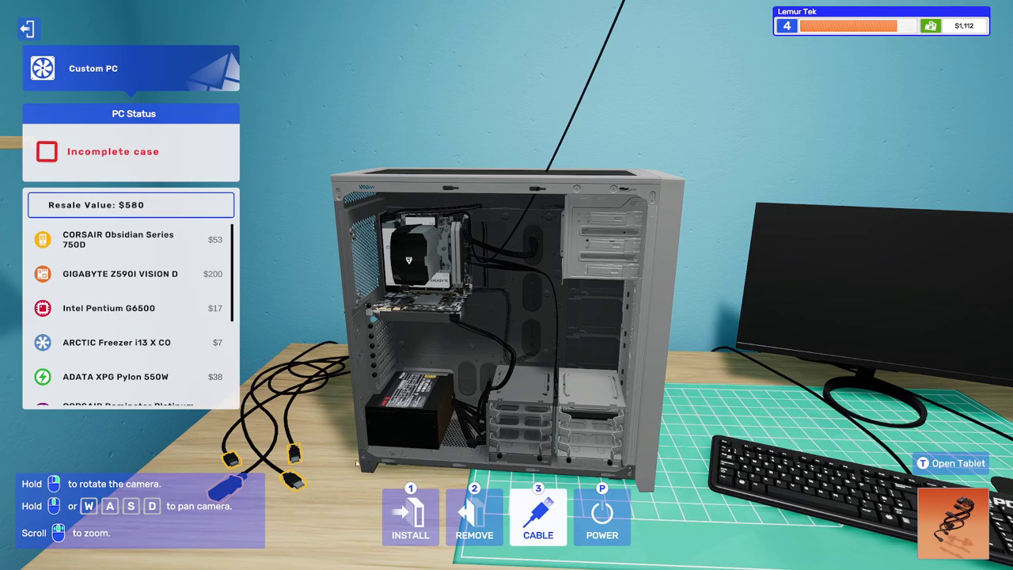
pyautogui.moveTo(354, 463); pyautogui.dragTo(279, 467)
pyautogui.press('1')
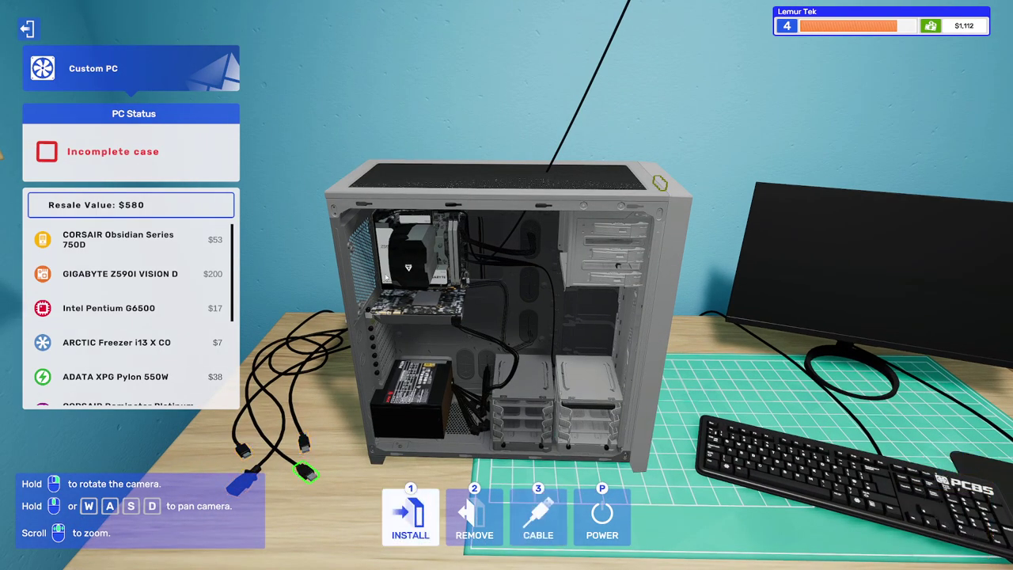
pyautogui.press('3')
pyautogui.click(658, 184)
pyautogui.press('1')
pyautogui.press('3')
pyautogui.click(658, 183)
pyautogui.press('1')
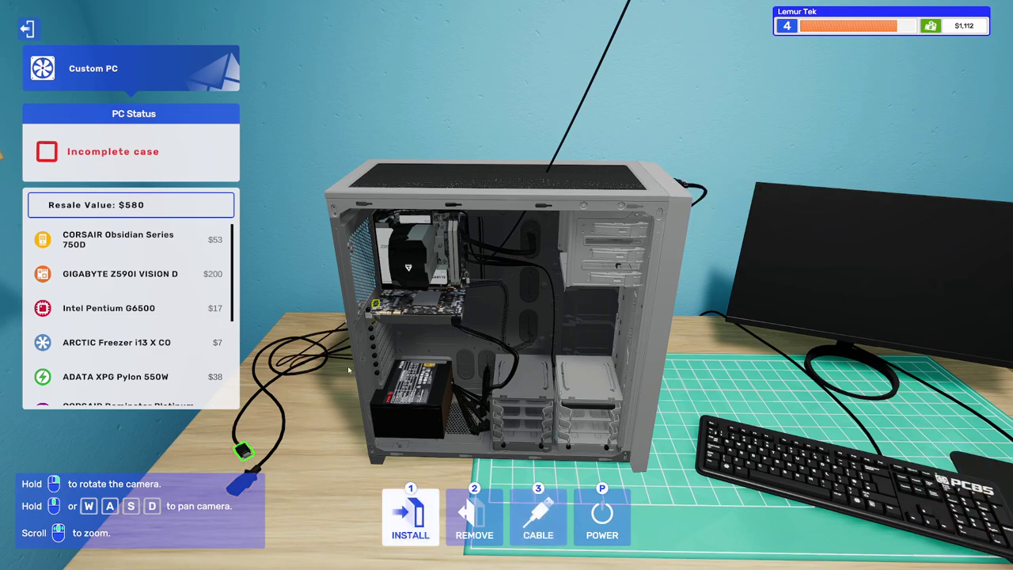
pyautogui.press('3')
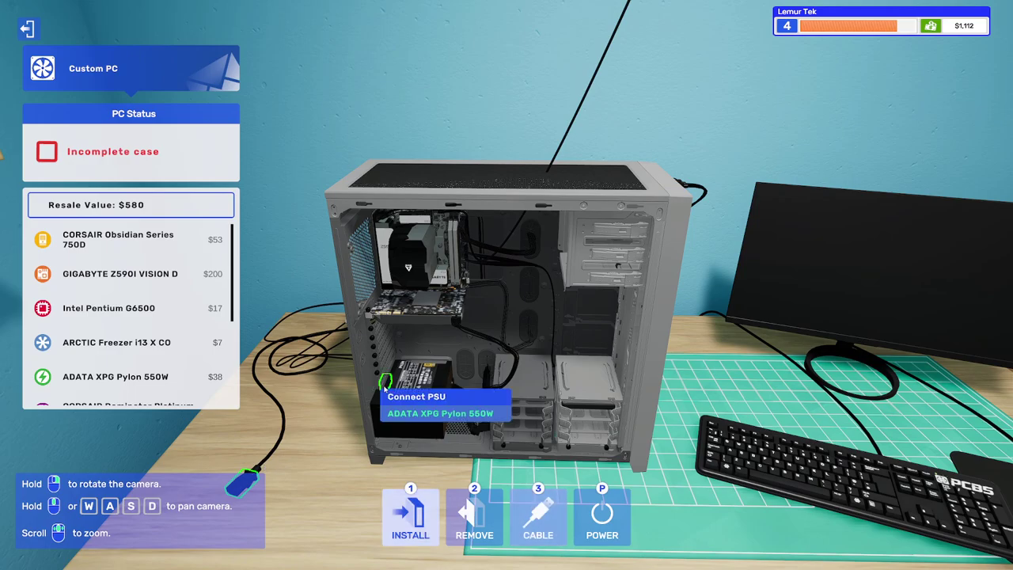
# Power on the PC so it boots to the desktop, then orbit the case.
pyautogui.click(388, 380)
pyautogui.press('p')
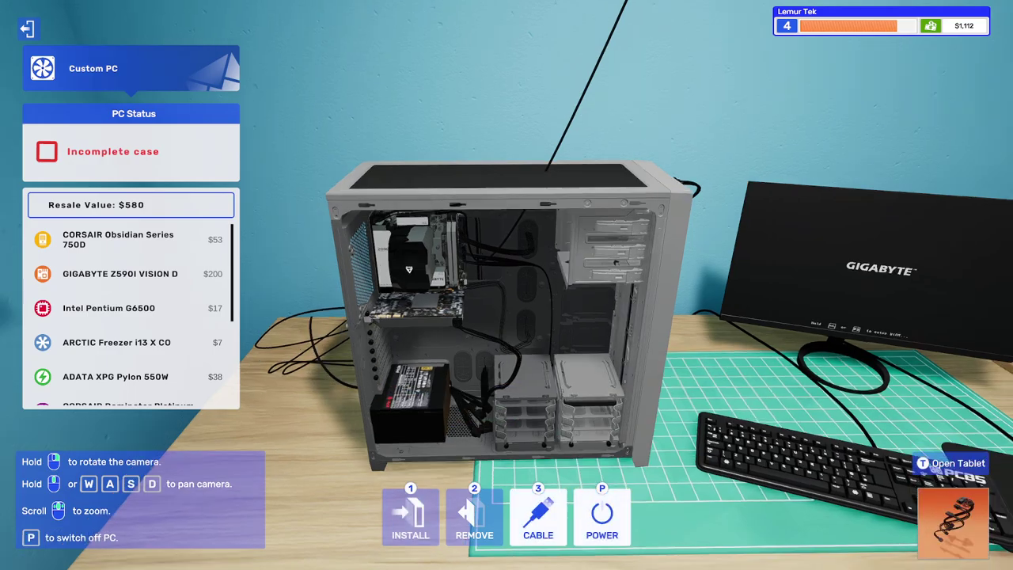
pyautogui.moveTo(621, 395); pyautogui.dragTo(553, 396)
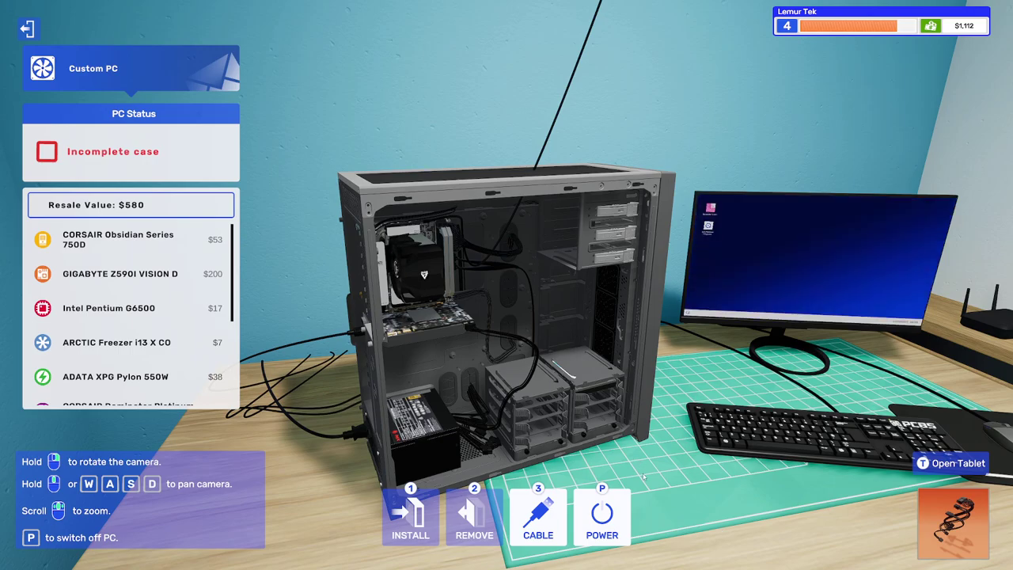
# Mount the Side Panel from Removed Components so the status reads PC Running.
pyautogui.moveTo(643, 477); pyautogui.dragTo(553, 475)
pyautogui.click(410, 518)
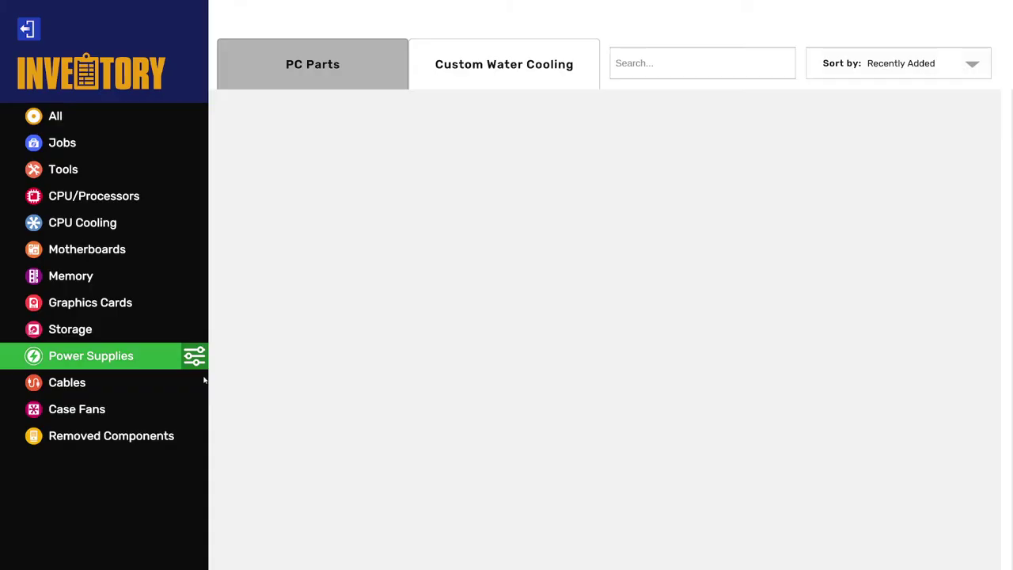
pyautogui.click(111, 436)
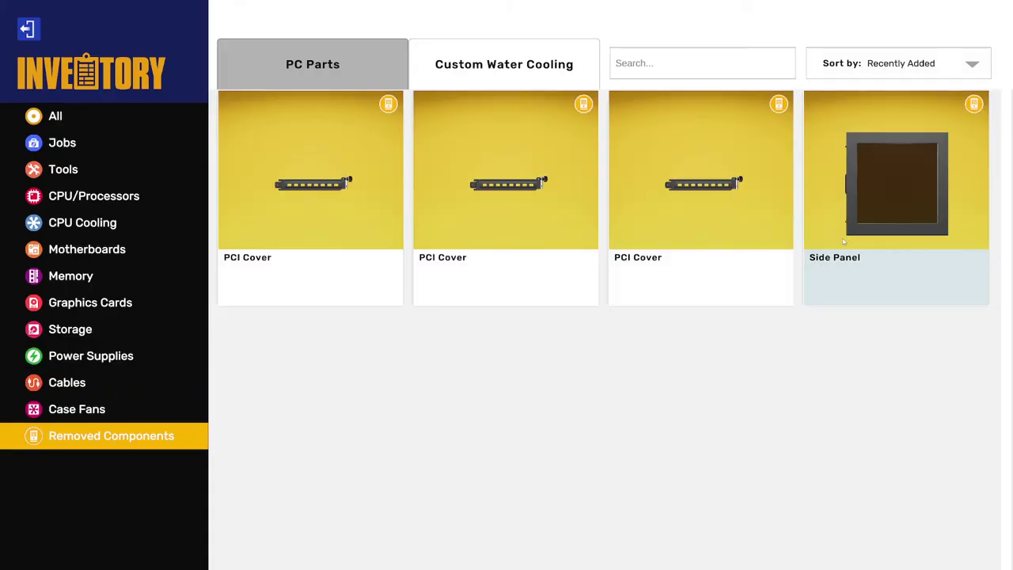
pyautogui.click(882, 181)
pyautogui.click(514, 348)
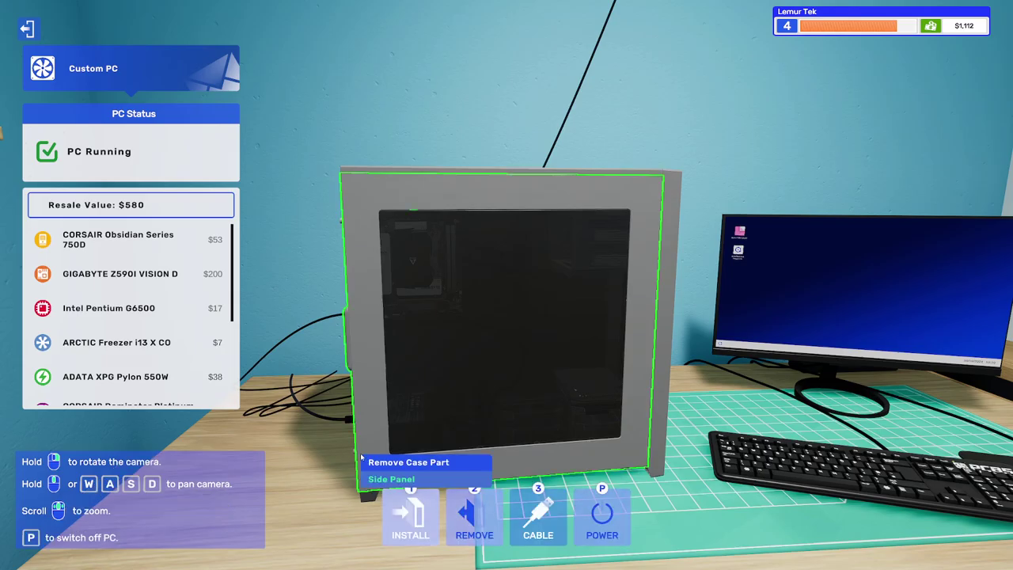
# Carry the fourth build to the sale stand and list it at $945.
pyautogui.click(26, 29)
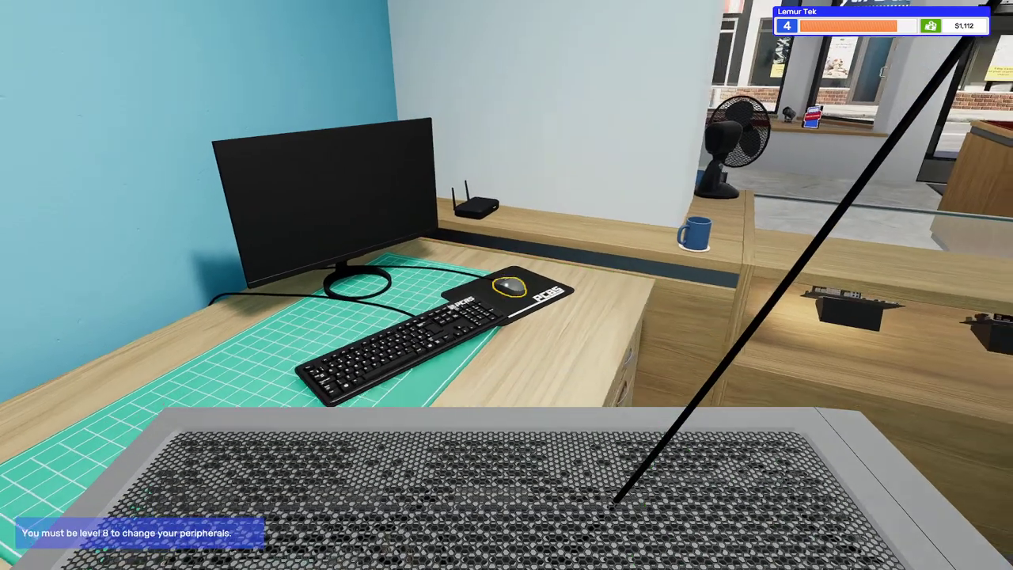
pyautogui.press('w')
pyautogui.press('w')
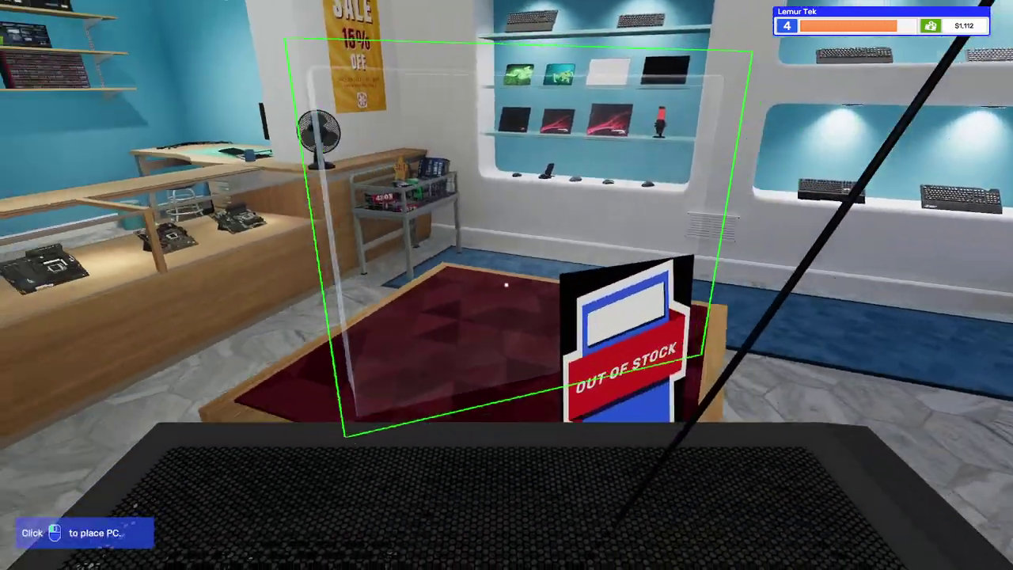
pyautogui.click(506, 285)
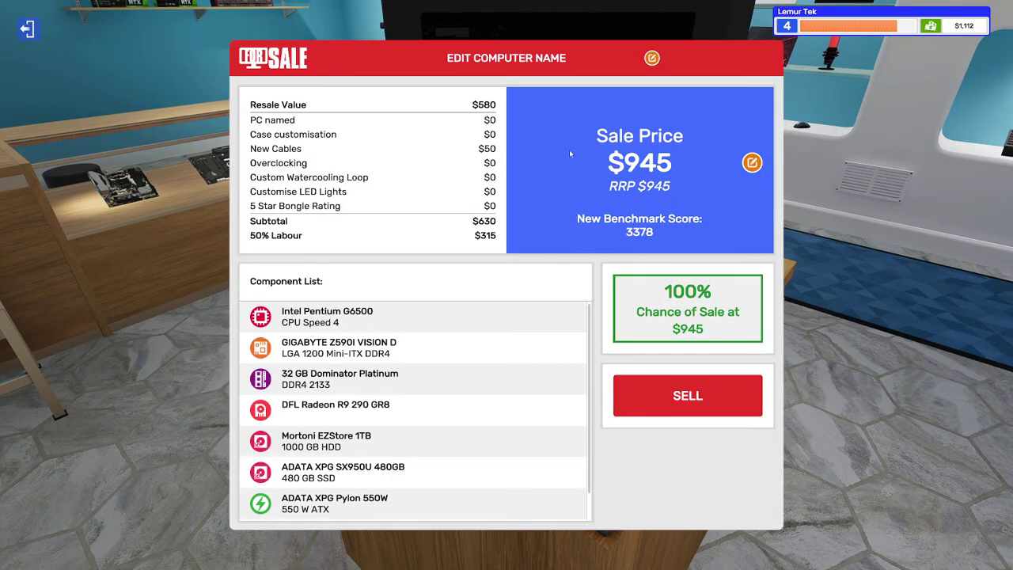
# Rename the fourth build to 'Buy This u Want Dis' and save the name.
pyautogui.click(652, 58)
pyautogui.click(471, 282)
pyautogui.write('Buy This u Want Dis')
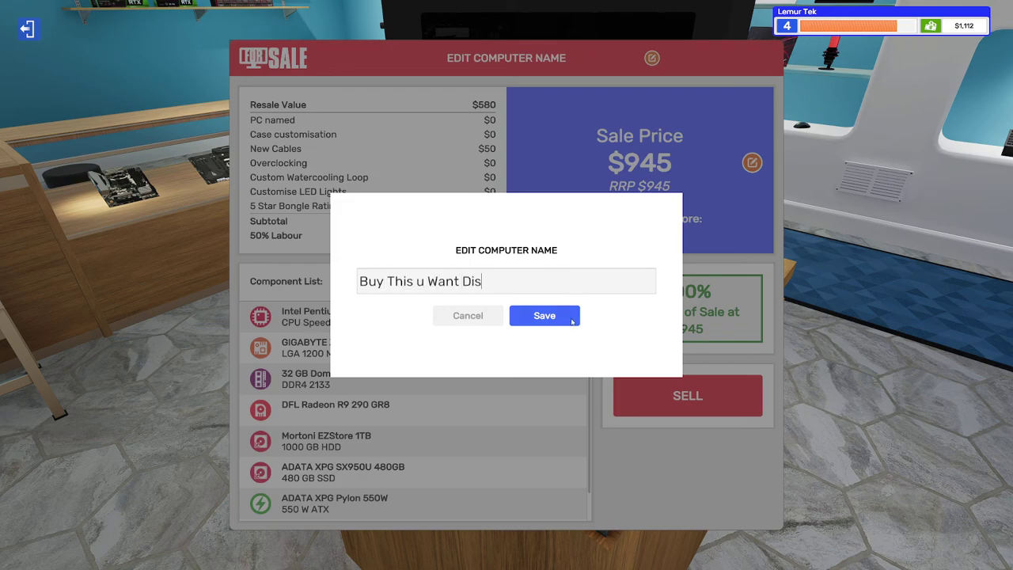
pyautogui.click(571, 320)
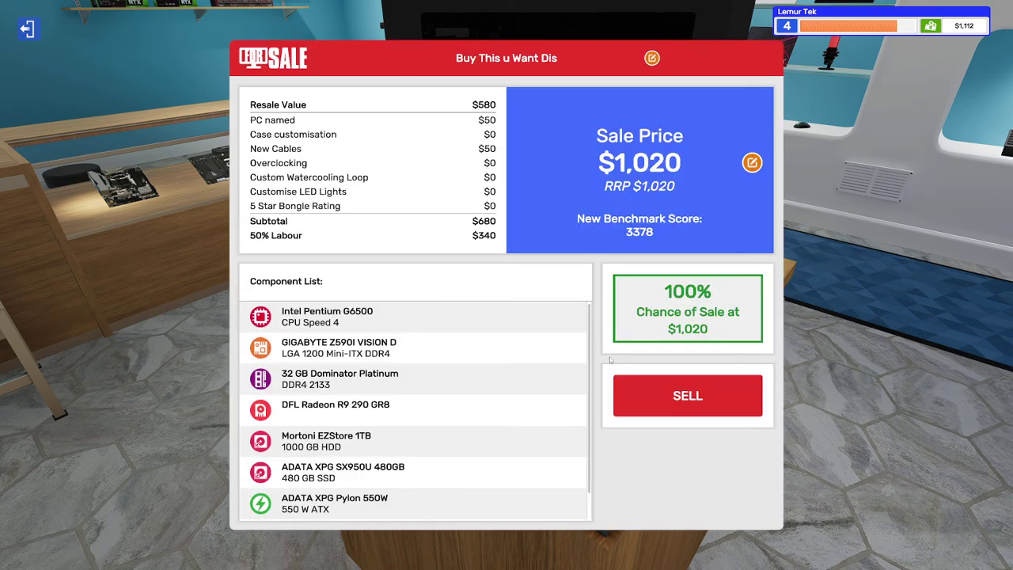
# Close the sale sheet and carry the PC to the spray paint station.
pyautogui.click(741, 64)
pyautogui.click(507, 285)
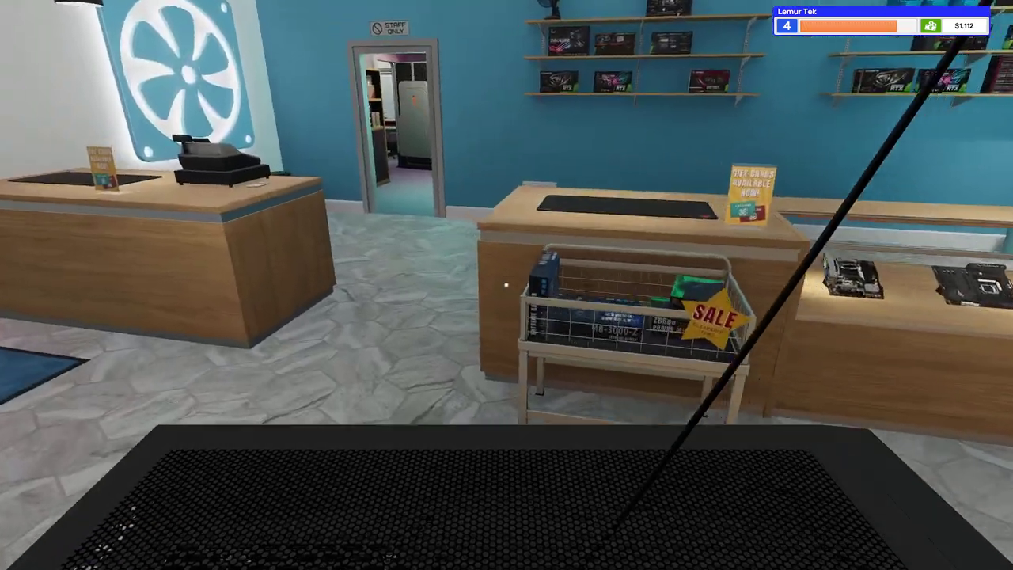
pyautogui.press('w')
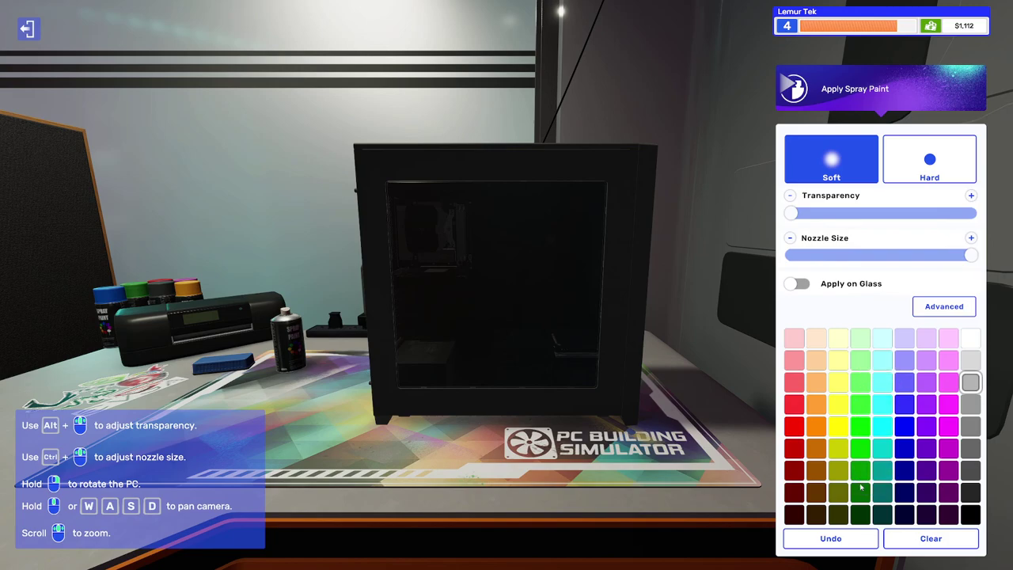
# Spray the case frame and solid side panel teal with a hard-edged nozzle.
pyautogui.click(865, 495)
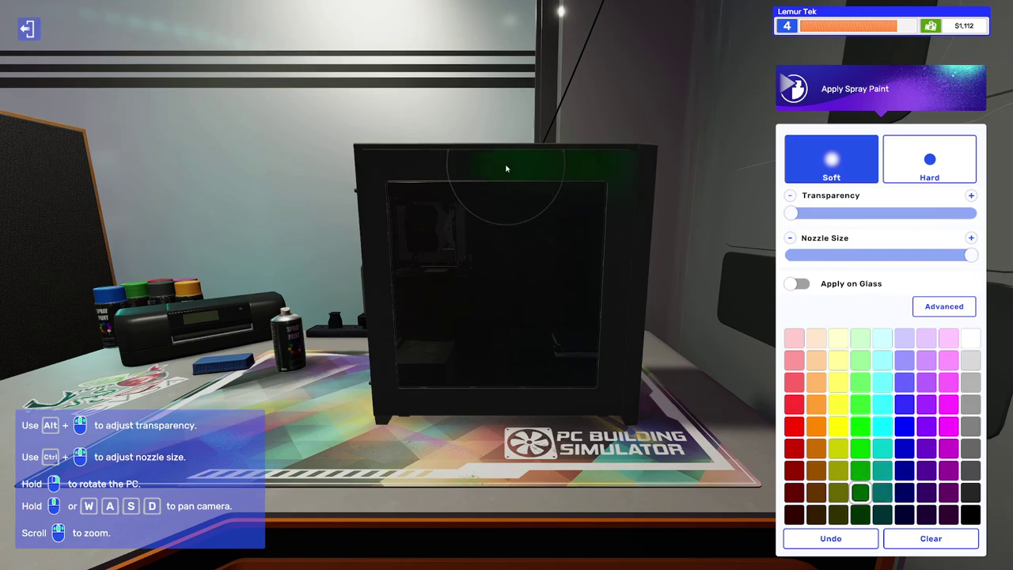
pyautogui.click(930, 159)
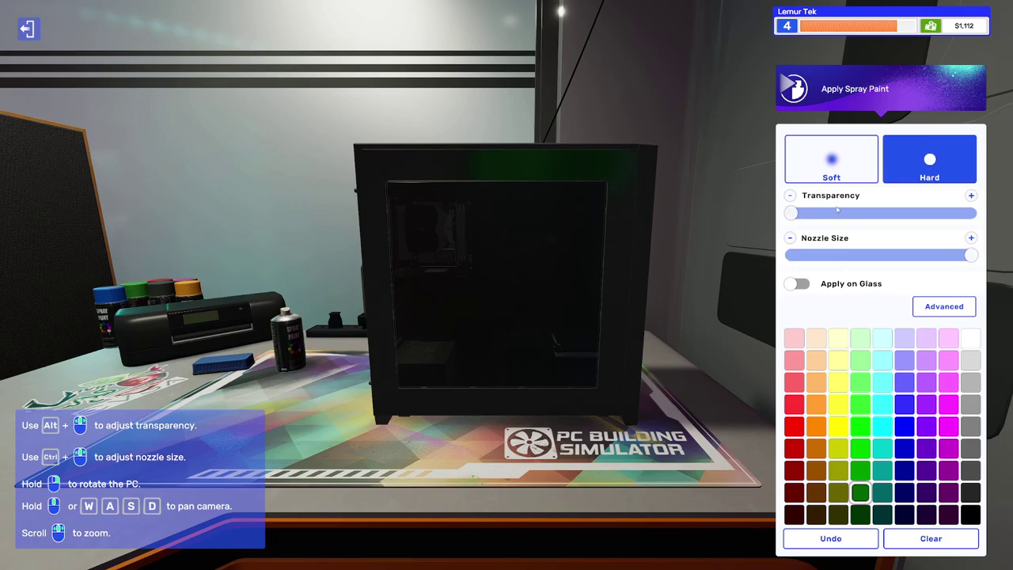
pyautogui.moveTo(578, 170)
pyautogui.mouseDown()
pyautogui.moveTo(583, 406)
pyautogui.moveTo(376, 412)
pyautogui.moveTo(381, 179)
pyautogui.mouseUp()
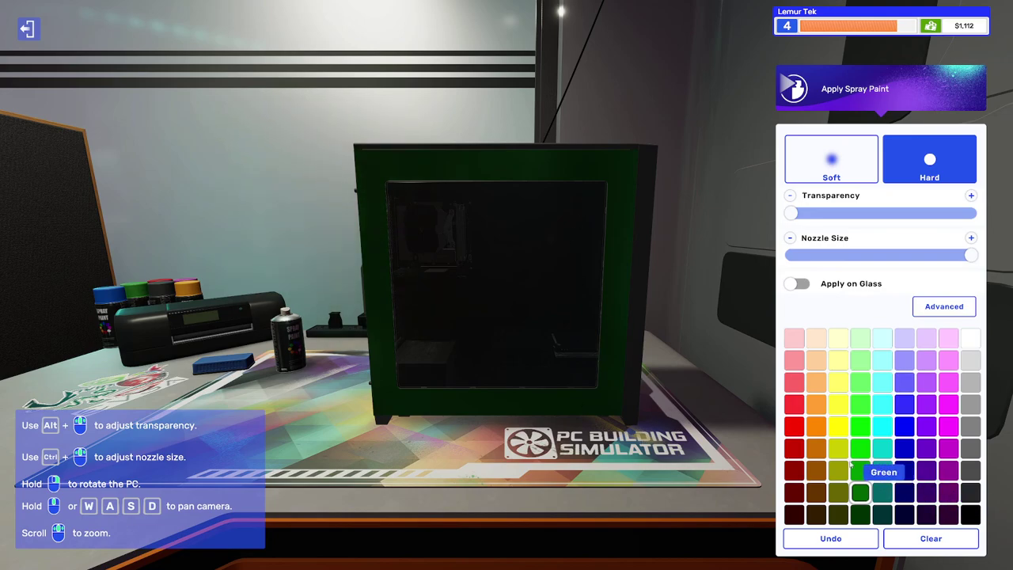
pyautogui.moveTo(610, 294)
pyautogui.mouseDown()
pyautogui.moveTo(613, 217)
pyautogui.moveTo(380, 190)
pyautogui.moveTo(399, 346)
pyautogui.moveTo(388, 380)
pyautogui.moveTo(411, 404)
pyautogui.moveTo(617, 396)
pyautogui.moveTo(613, 221)
pyautogui.mouseUp()
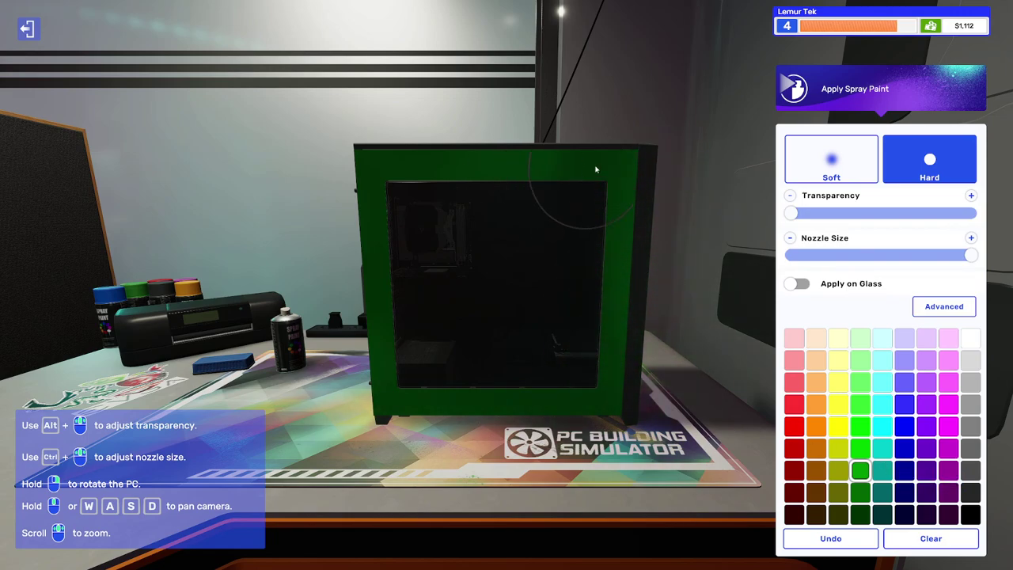
pyautogui.click(881, 472)
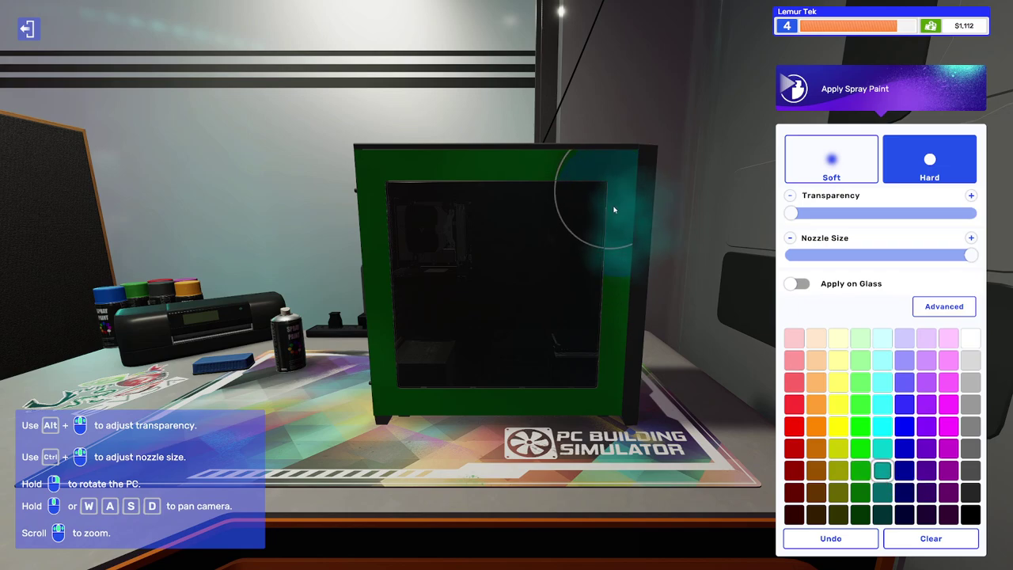
pyautogui.moveTo(610, 221)
pyautogui.mouseDown()
pyautogui.moveTo(613, 380)
pyautogui.moveTo(399, 340)
pyautogui.moveTo(383, 204)
pyautogui.mouseUp()
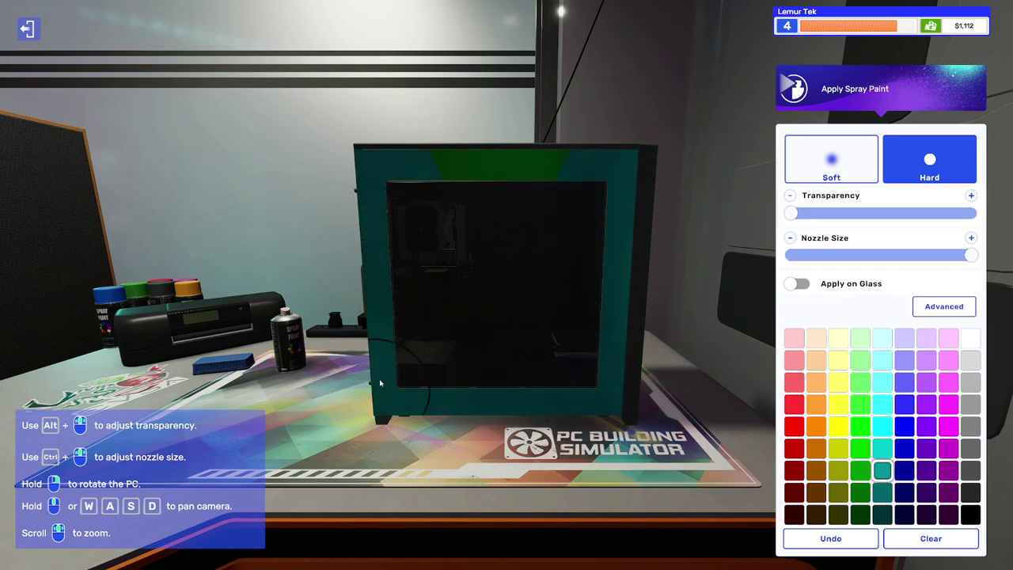
pyautogui.moveTo(382, 374)
pyautogui.mouseDown()
pyautogui.moveTo(383, 198)
pyautogui.moveTo(505, 171)
pyautogui.mouseUp()
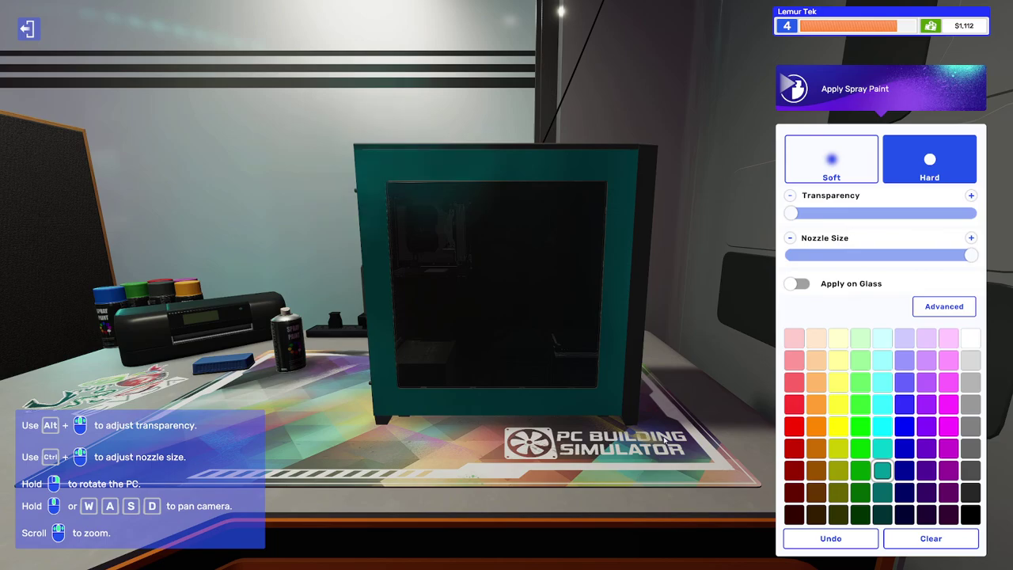
pyautogui.moveTo(453, 261); pyautogui.dragTo(507, 261)
pyautogui.moveTo(387, 206)
pyautogui.mouseDown()
pyautogui.moveTo(395, 285)
pyautogui.moveTo(592, 172)
pyautogui.moveTo(629, 348)
pyautogui.moveTo(427, 317)
pyautogui.moveTo(578, 229)
pyautogui.moveTo(355, 387)
pyautogui.mouseUp()
pyautogui.moveTo(379, 237); pyautogui.dragTo(554, 356)
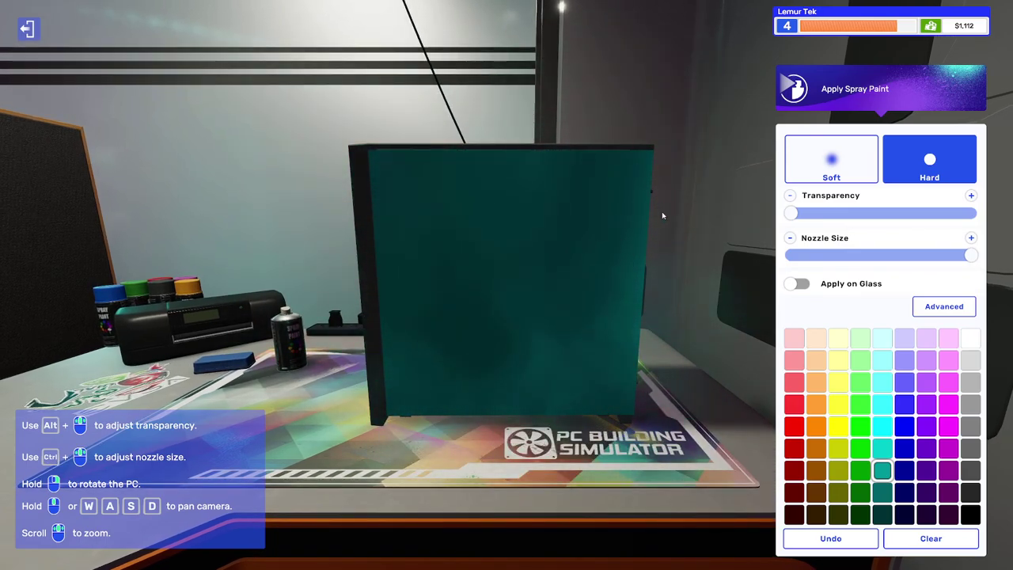
pyautogui.moveTo(443, 356)
pyautogui.mouseDown()
pyautogui.moveTo(590, 431)
pyautogui.moveTo(570, 277)
pyautogui.moveTo(586, 158)
pyautogui.moveTo(619, 428)
pyautogui.mouseUp()
# Paint the front panel purple and the top panel magenta.
pyautogui.click(795, 448)
pyautogui.moveTo(542, 235); pyautogui.dragTo(625, 372)
pyautogui.moveTo(536, 477)
pyautogui.mouseDown()
pyautogui.moveTo(528, 515)
pyautogui.moveTo(569, 507)
pyautogui.mouseUp()
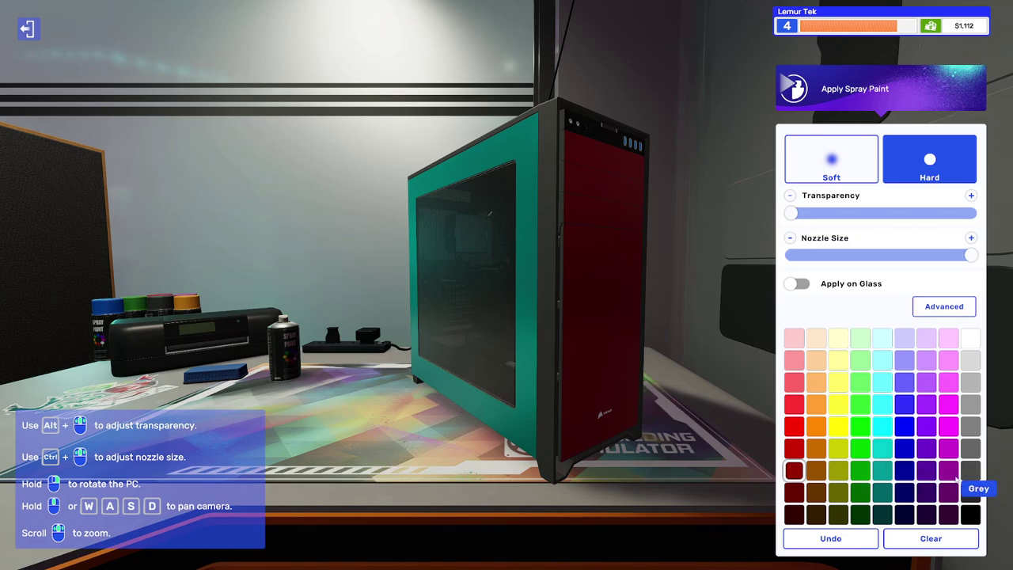
pyautogui.moveTo(601, 198); pyautogui.dragTo(630, 419)
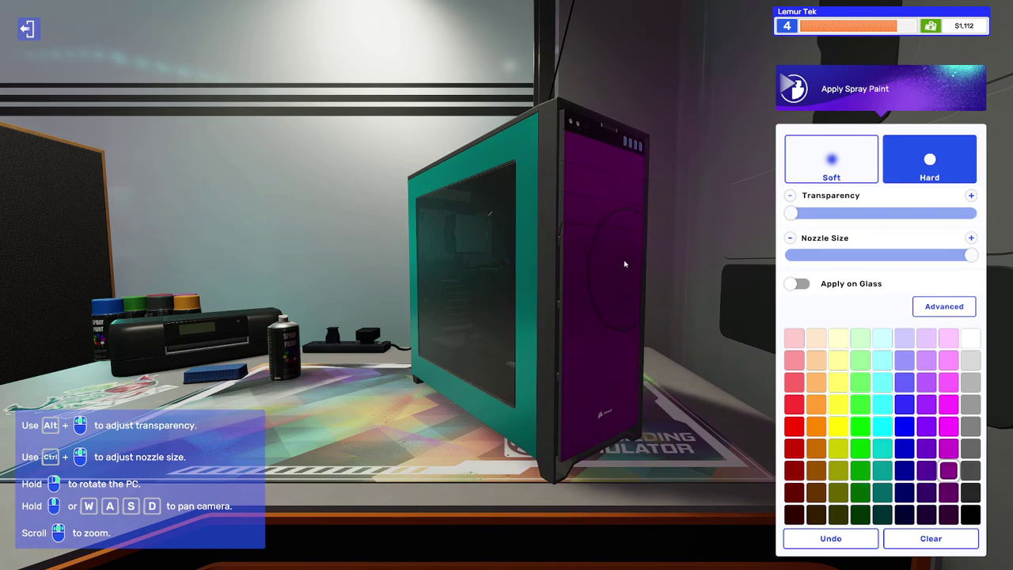
pyautogui.moveTo(590, 448); pyautogui.dragTo(544, 536)
pyautogui.moveTo(649, 237); pyautogui.dragTo(364, 168)
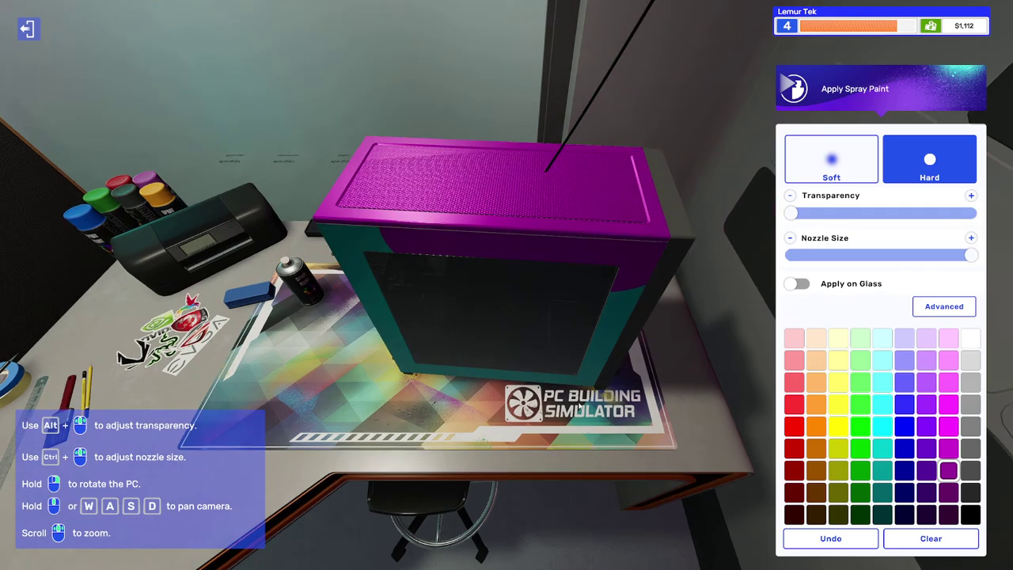
pyautogui.moveTo(411, 190); pyautogui.dragTo(590, 378)
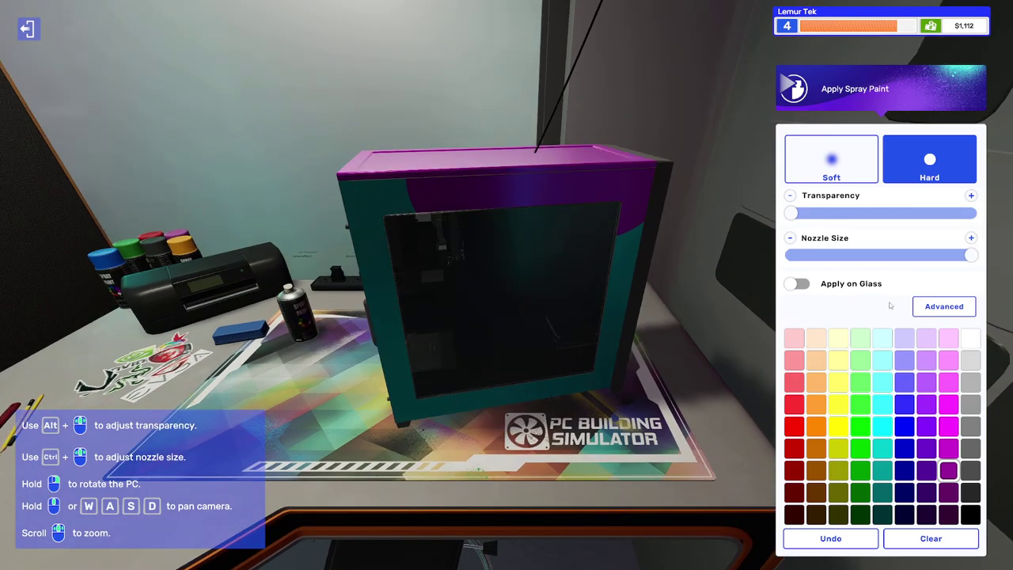
pyautogui.moveTo(705, 372); pyautogui.dragTo(705, 332)
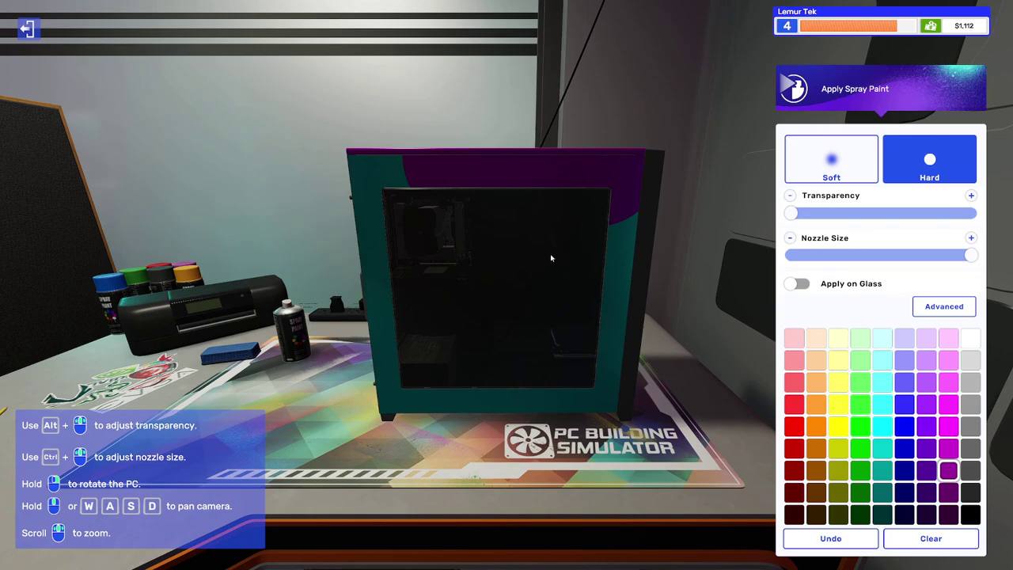
# Touch up the frame in teal, inspect the case, and leave the paint station.
pyautogui.click(883, 448)
pyautogui.moveTo(601, 238); pyautogui.dragTo(678, 303)
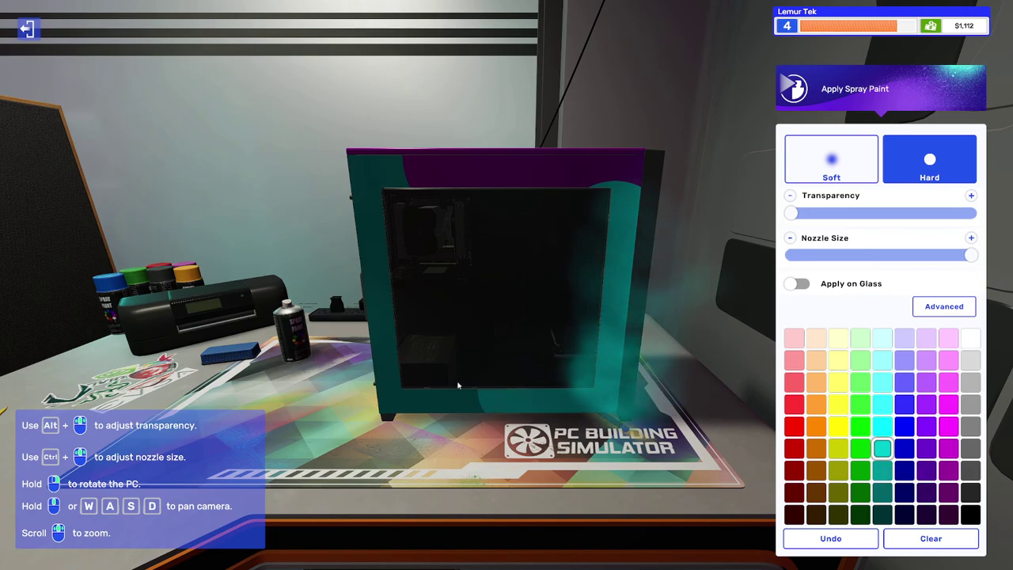
pyautogui.moveTo(607, 321); pyautogui.dragTo(378, 212)
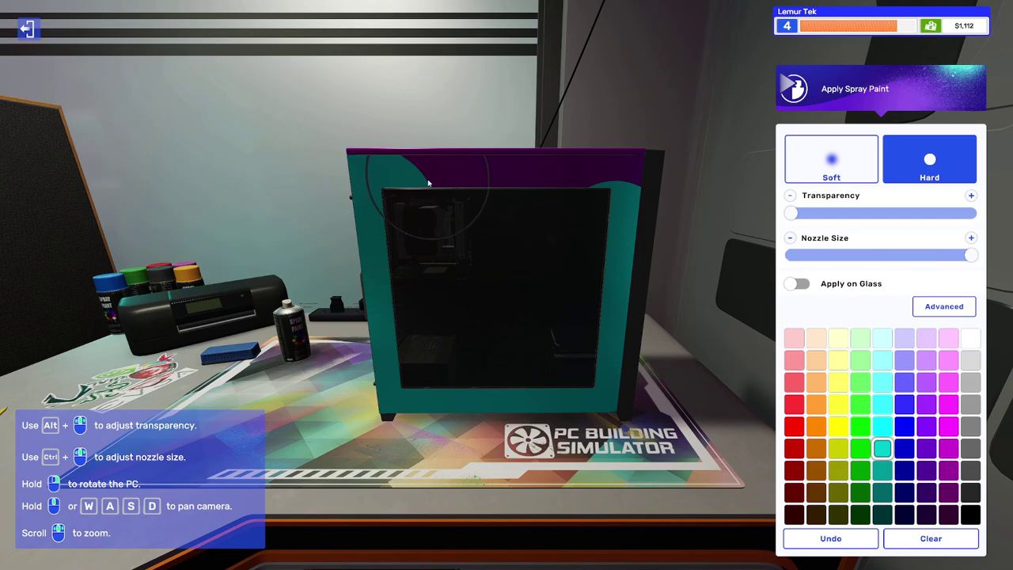
pyautogui.moveTo(448, 188); pyautogui.dragTo(564, 190)
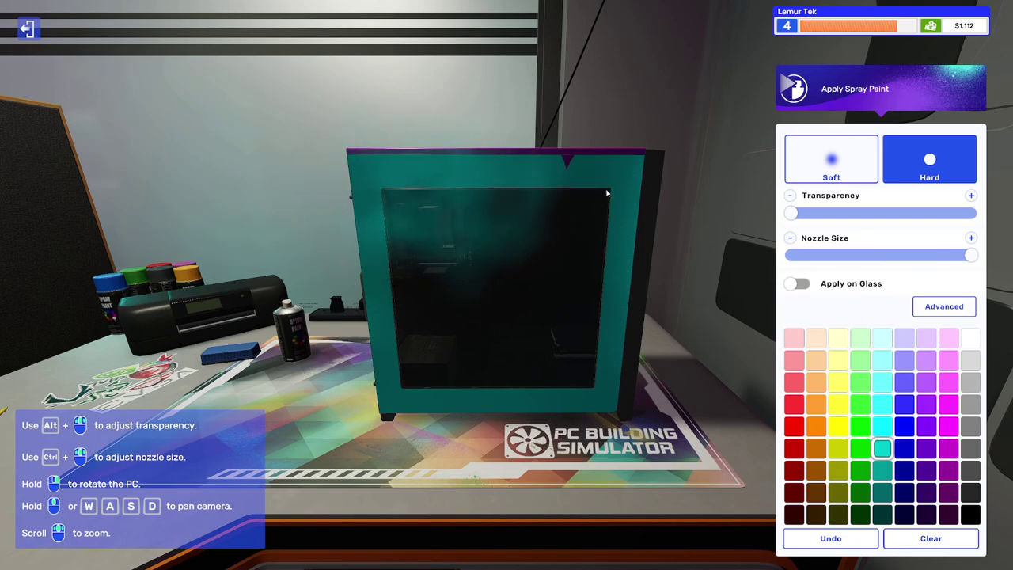
pyautogui.moveTo(700, 419); pyautogui.dragTo(547, 427)
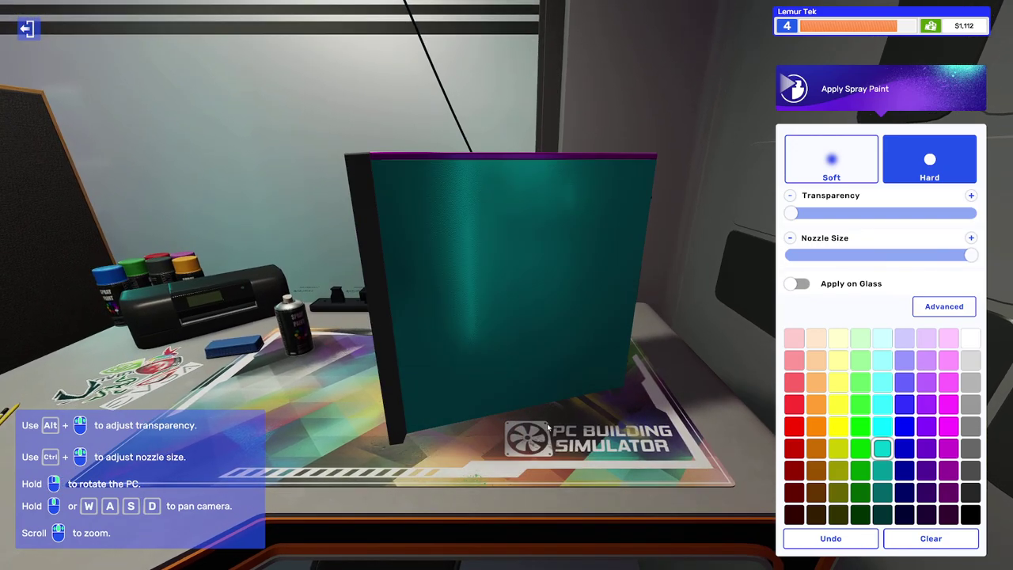
pyautogui.moveTo(553, 326); pyautogui.dragTo(623, 473)
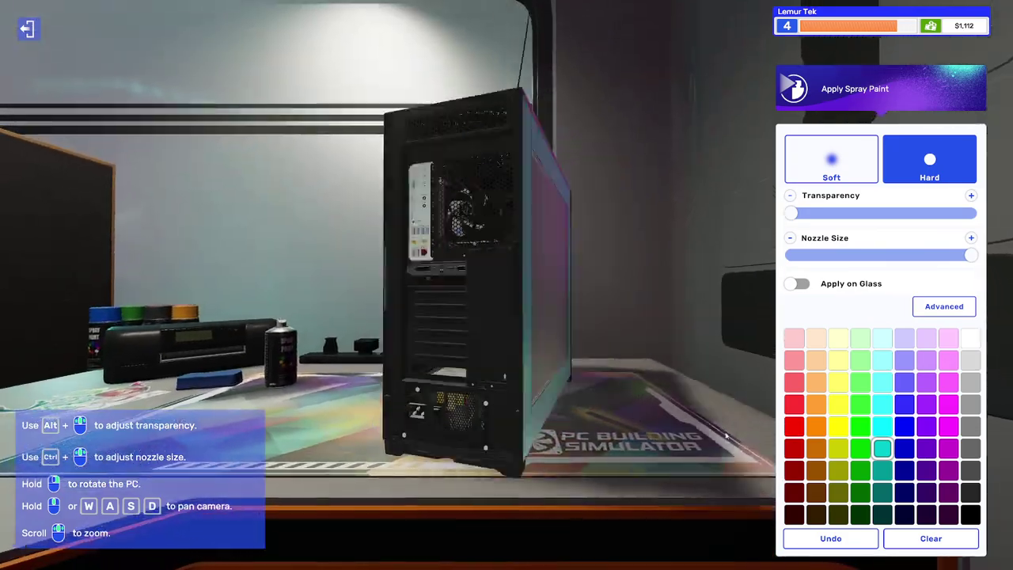
pyautogui.moveTo(729, 434); pyautogui.dragTo(651, 473)
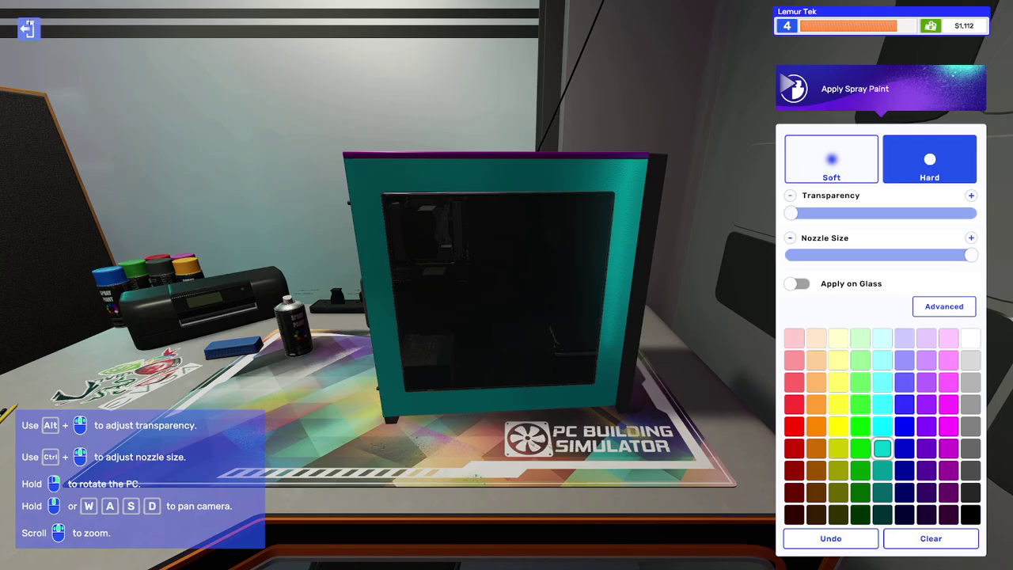
pyautogui.press('Escape')
pyautogui.press('Escape')
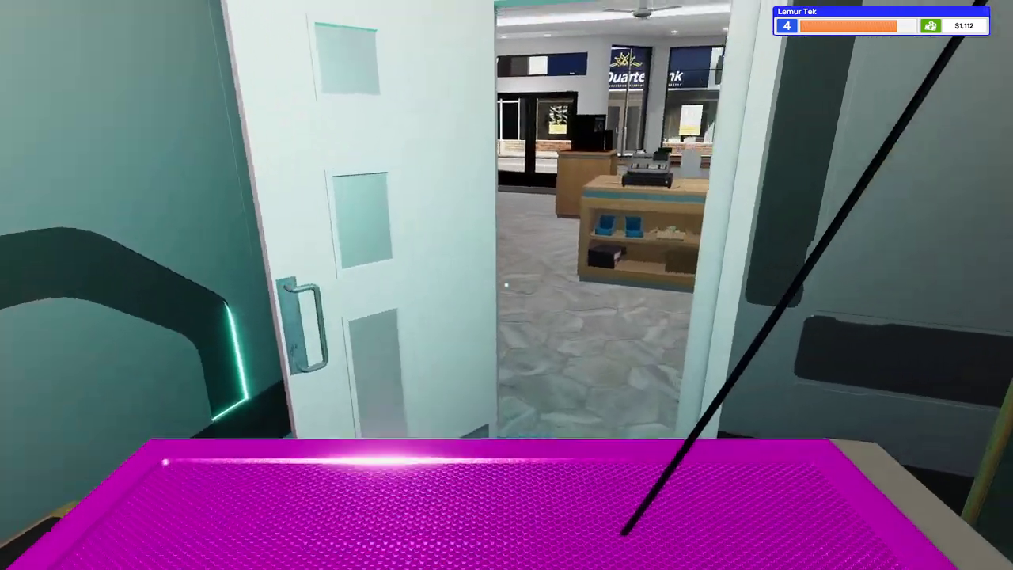
# List the painted shop PC for sale at $1,100 with a 99% sale chance.
pyautogui.press('w')
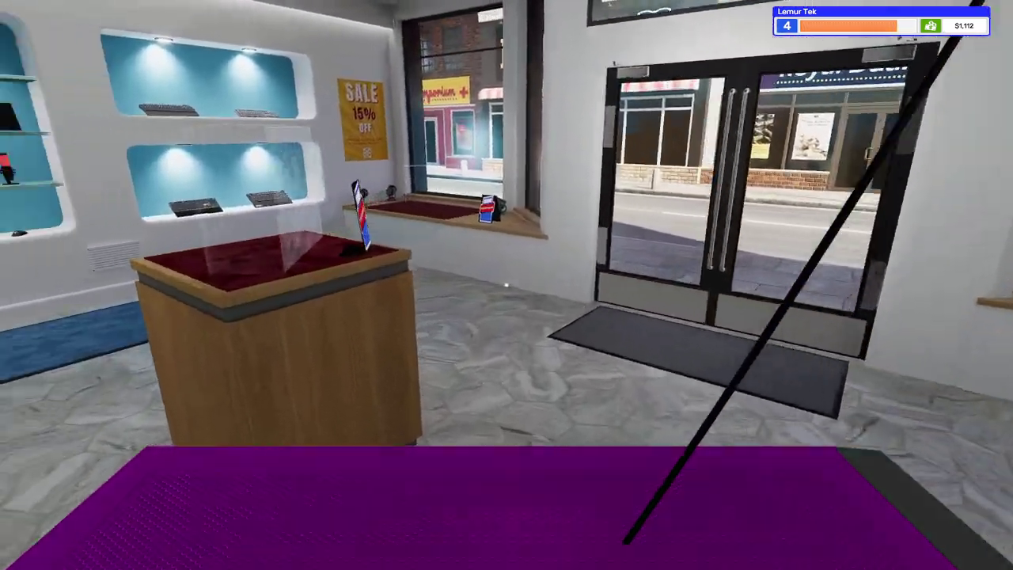
pyautogui.click(506, 285)
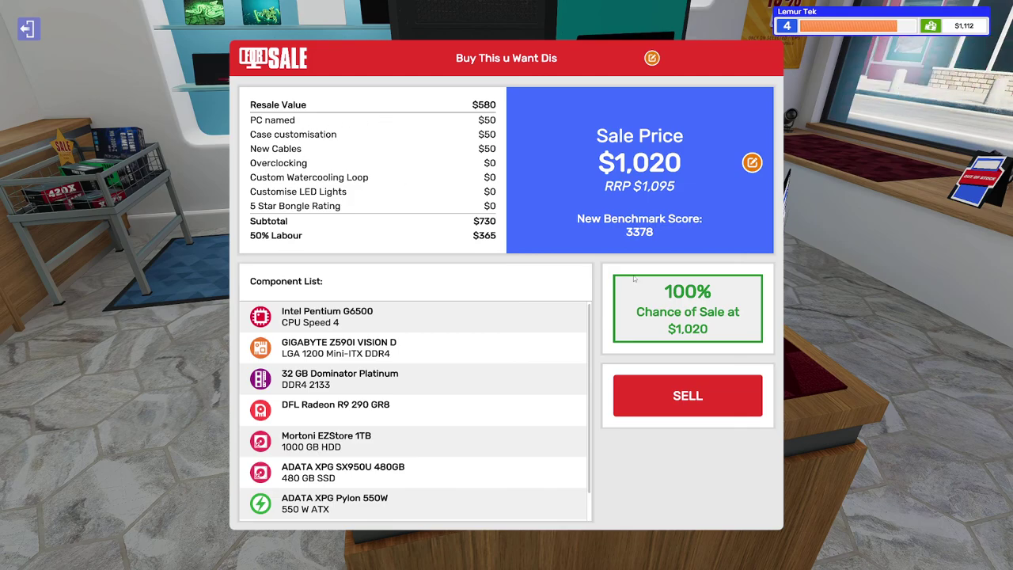
pyautogui.click(751, 162)
pyautogui.write('1100')
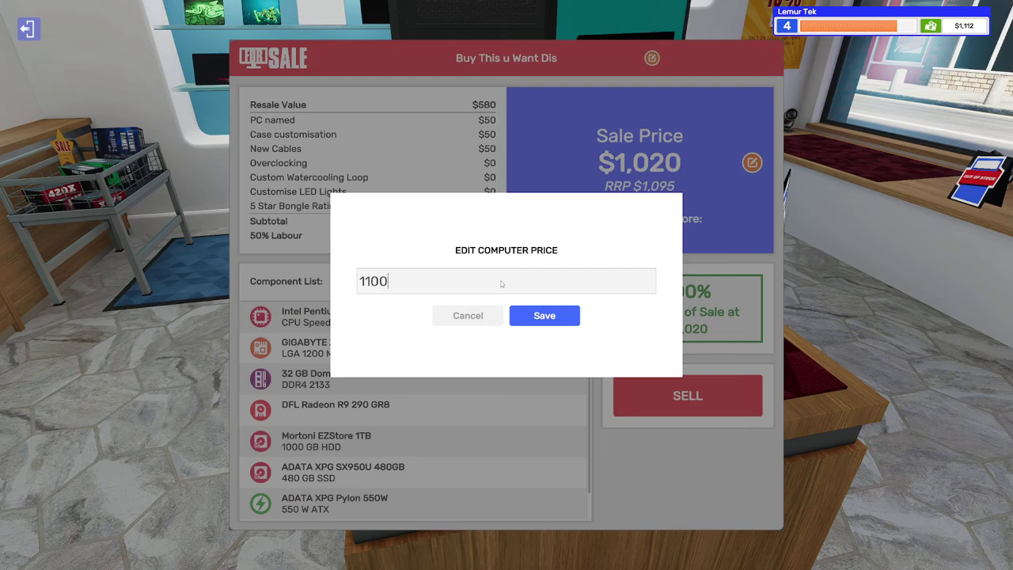
pyautogui.click(560, 318)
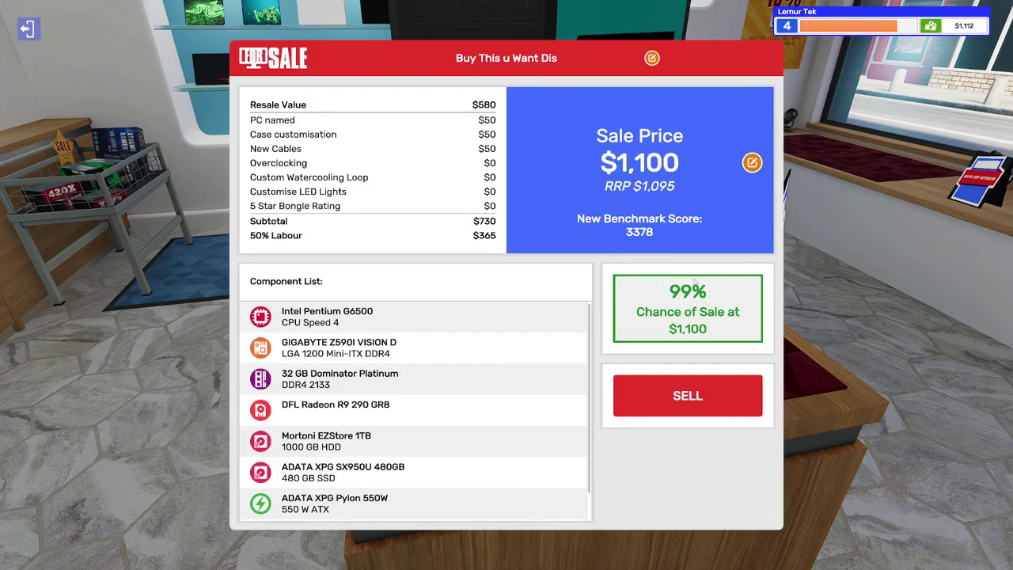
pyautogui.click(674, 404)
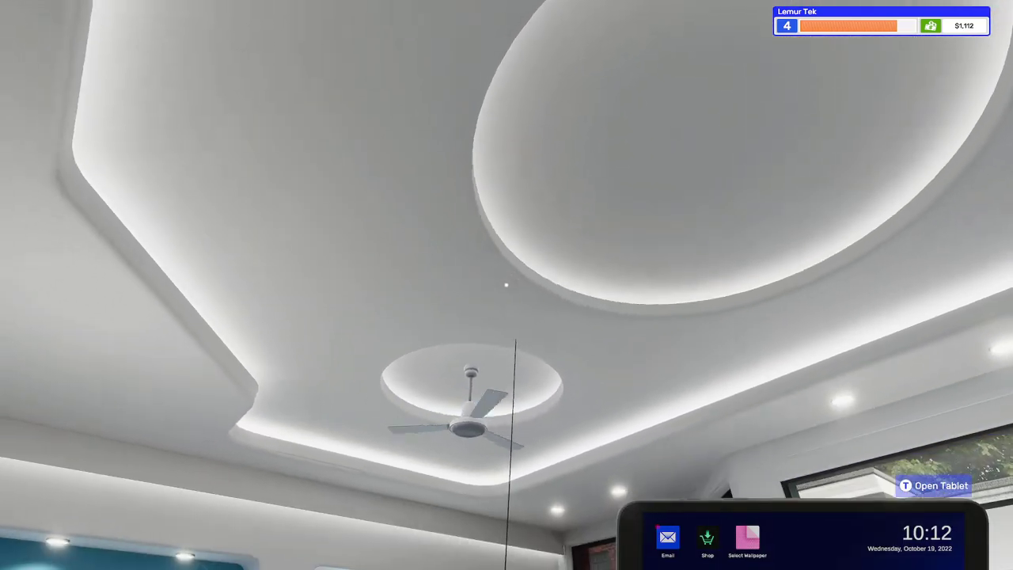
# Fetch the boxed Antec Dark Avenger custom PC from storage onto the workbench.
pyautogui.press('w')
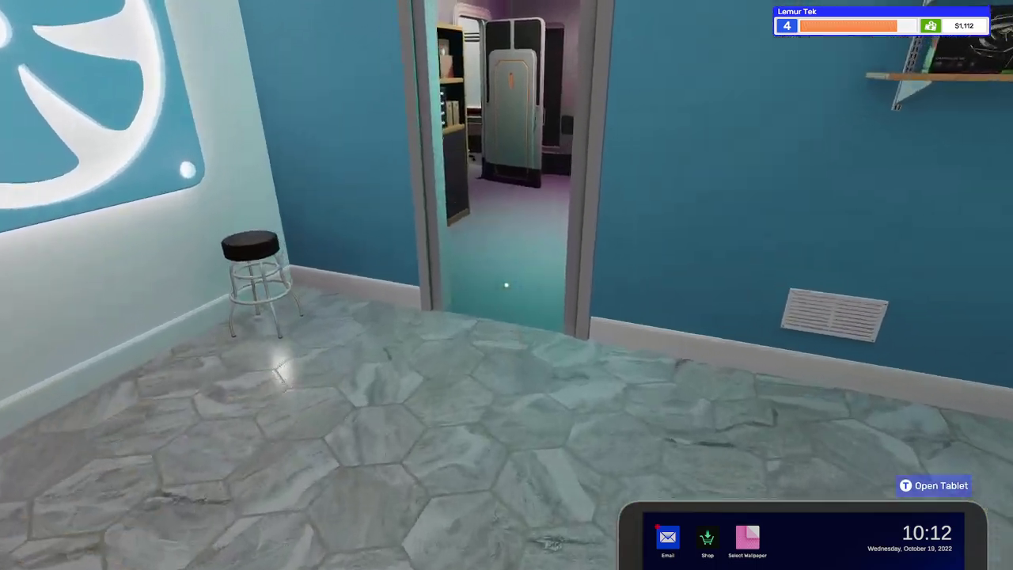
pyautogui.press('w')
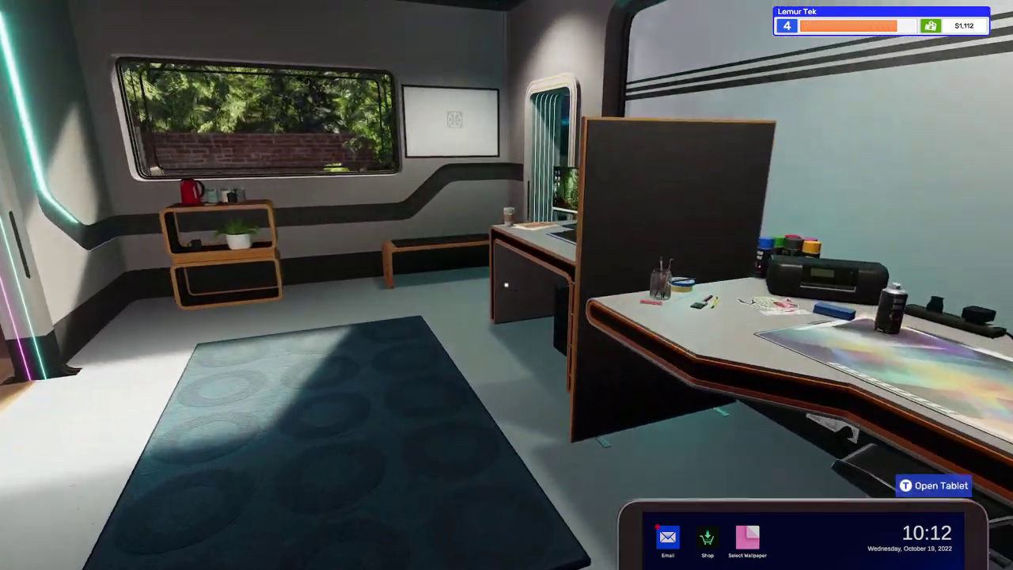
pyautogui.press('w')
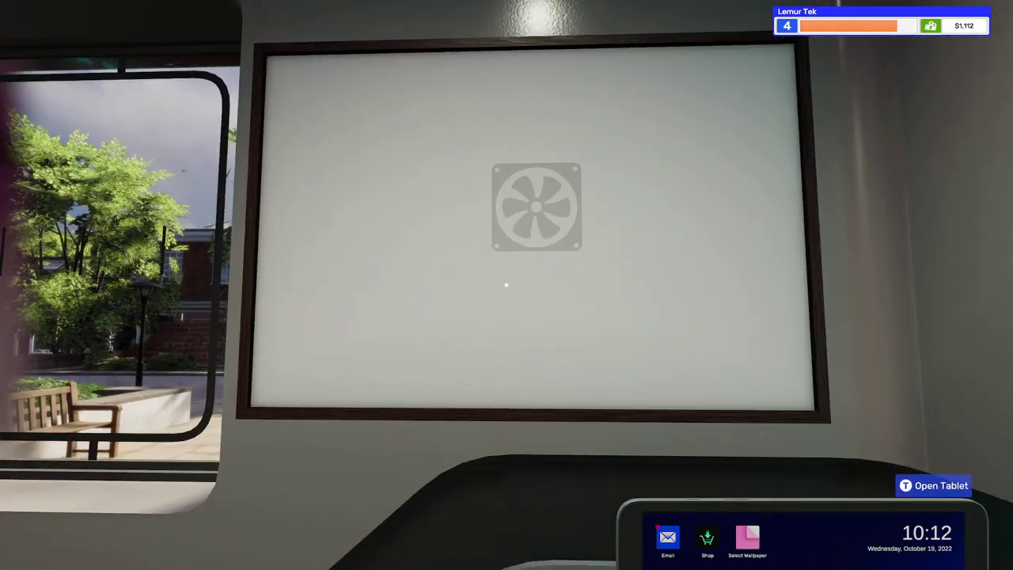
pyautogui.press('w')
pyautogui.press('w')
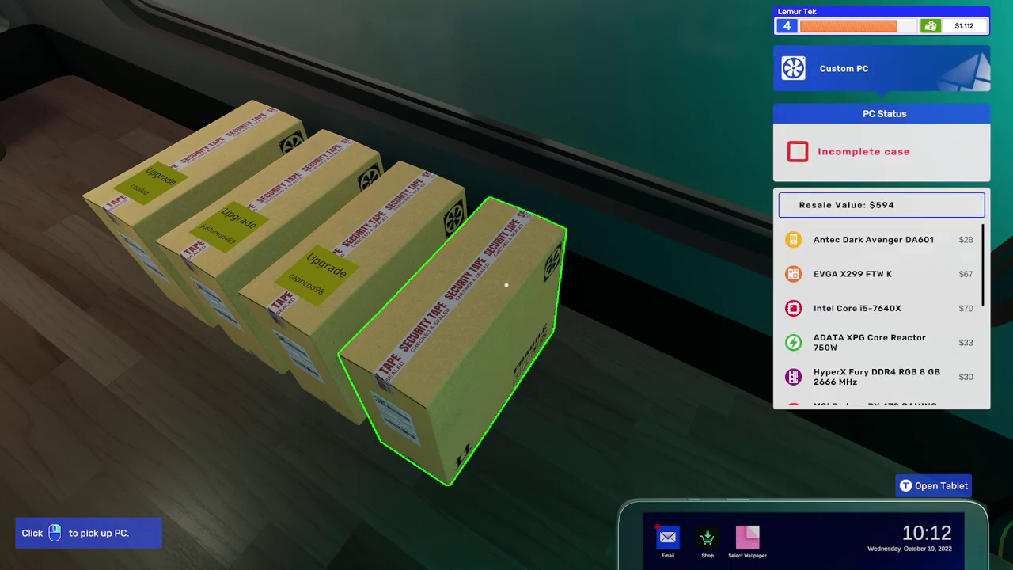
pyautogui.click(507, 285)
pyautogui.press('w')
pyautogui.press('w')
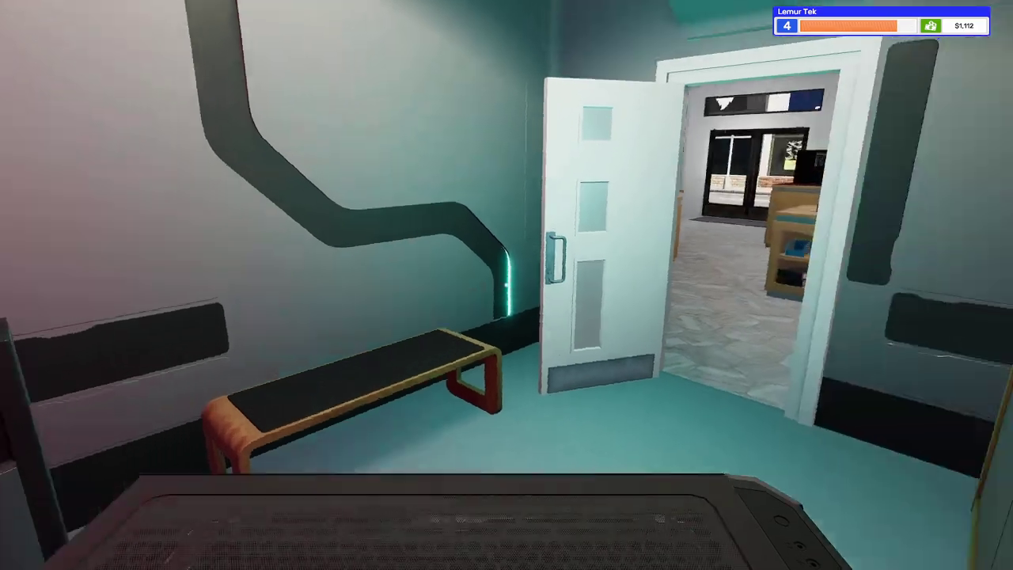
pyautogui.press('w')
pyautogui.press('w')
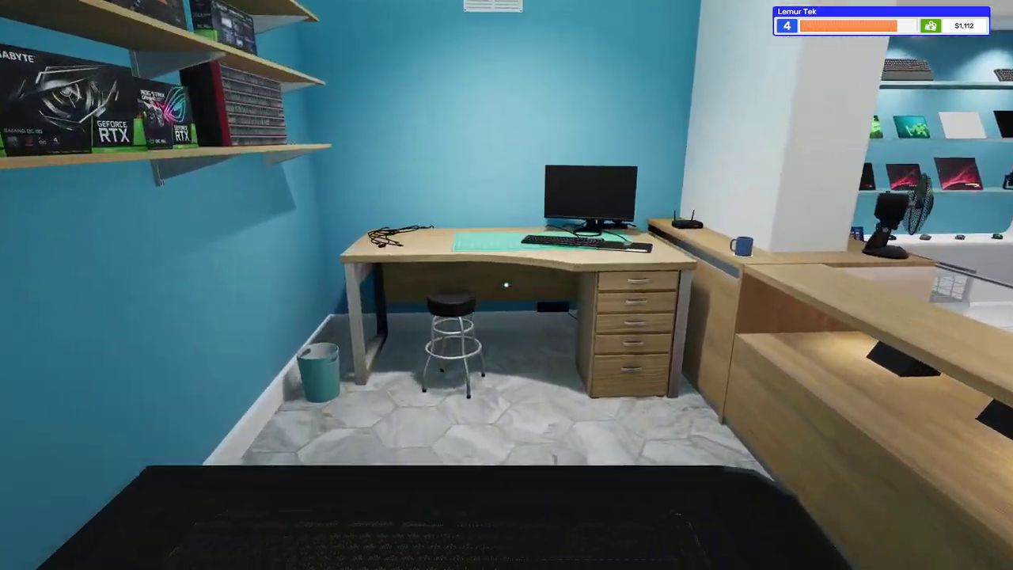
pyautogui.click(507, 285)
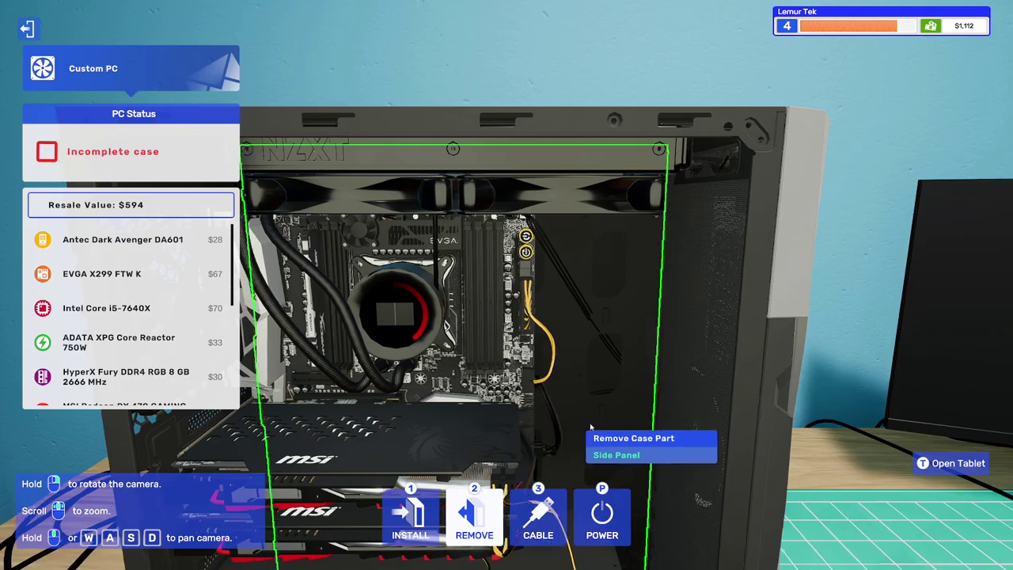
# Remove the side panel and select the HyperX Fury 8 GB RAM from inventory.
pyautogui.click(591, 427)
pyautogui.scroll(3, 591, 428)
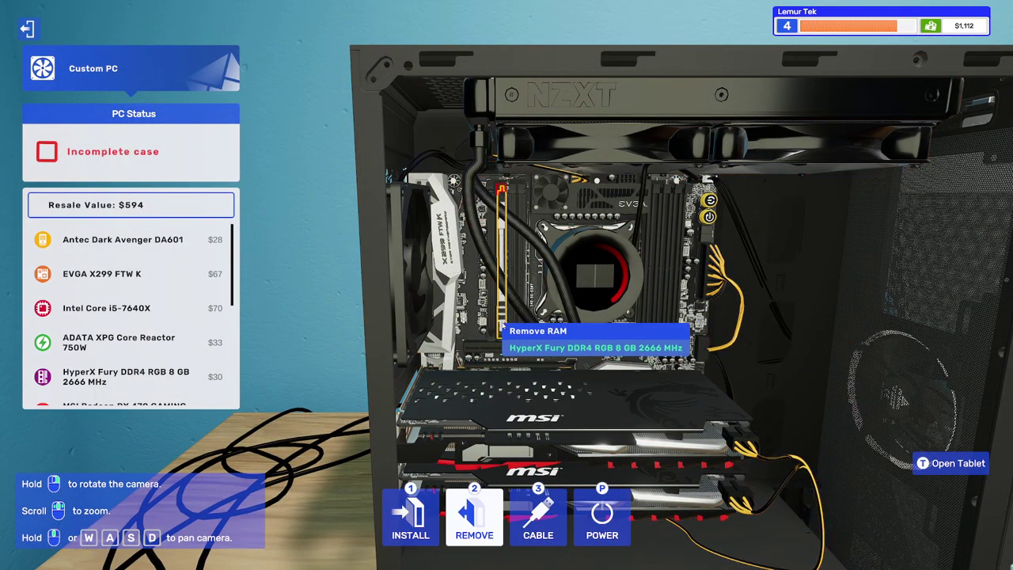
pyautogui.click(411, 514)
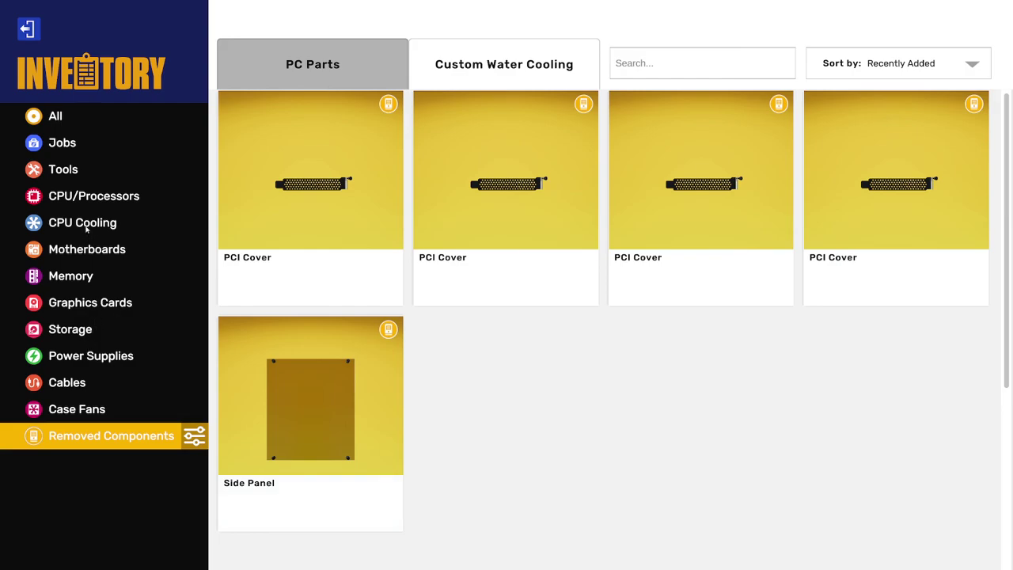
pyautogui.click(82, 277)
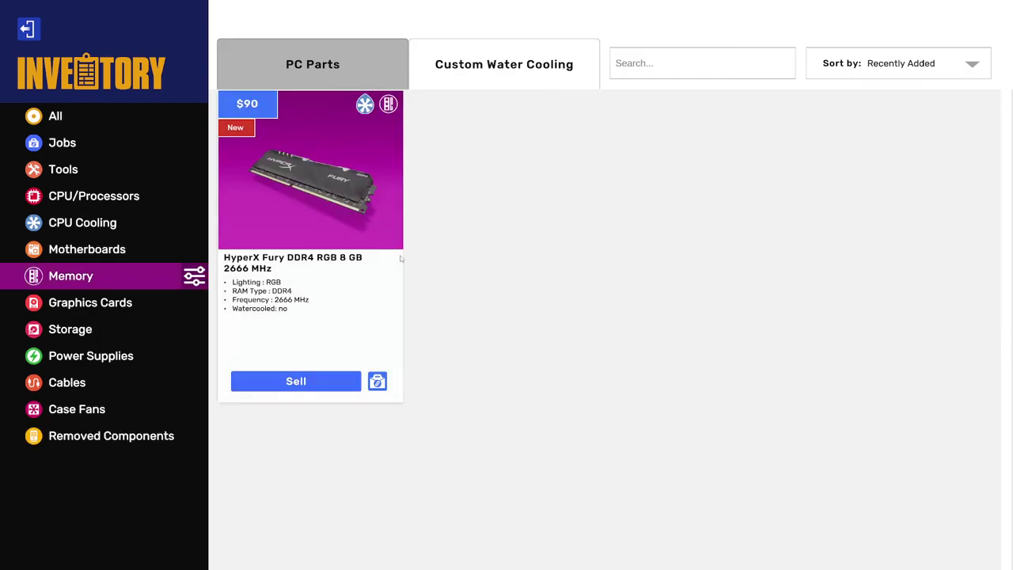
pyautogui.click(331, 208)
# Install the HyperX Fury stick in the empty memory slot, raising resale to $684.
pyautogui.rightClick(508, 269)
pyautogui.click(602, 253)
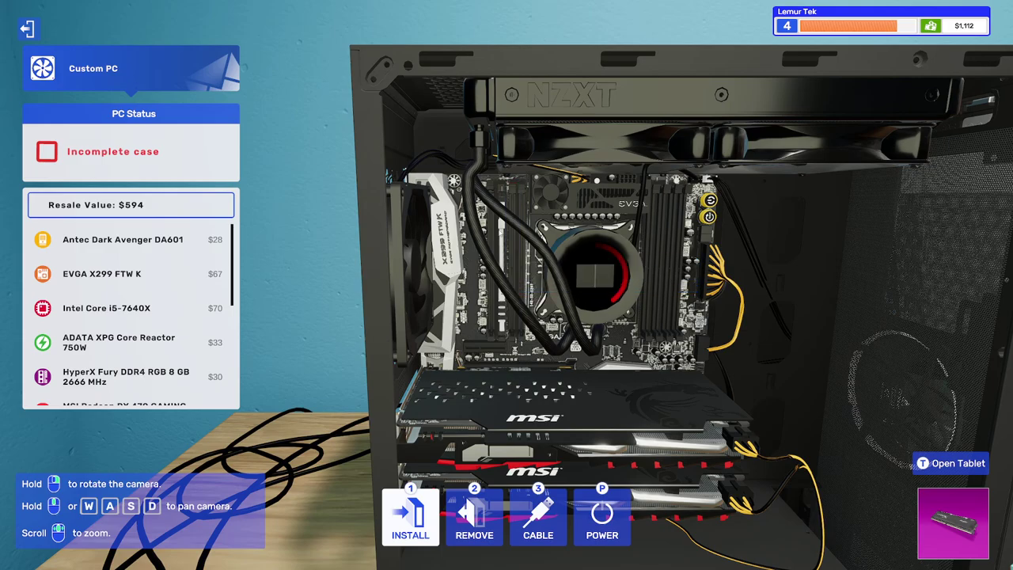
pyautogui.rightClick(514, 192)
pyautogui.click(570, 212)
pyautogui.rightClick(508, 338)
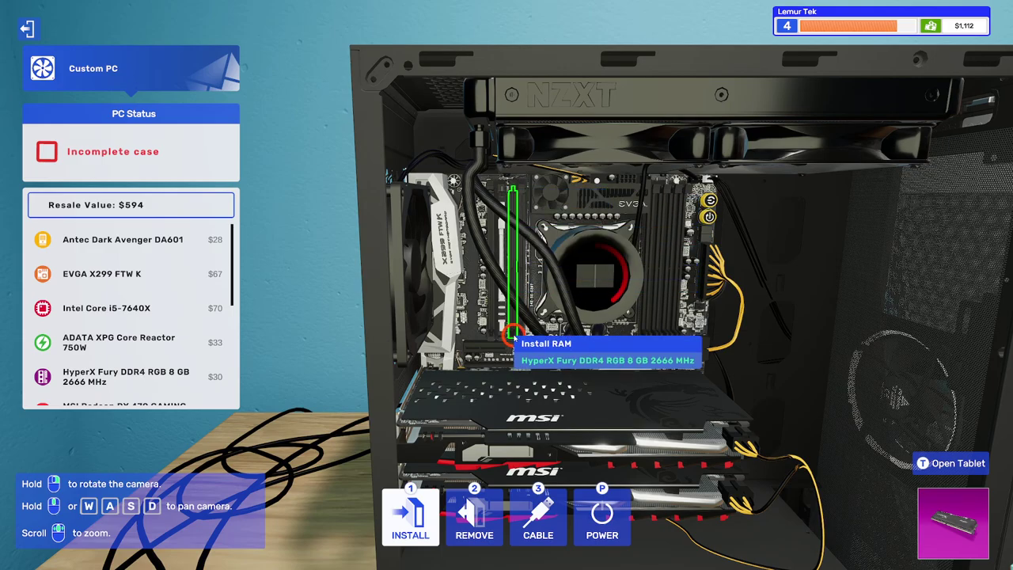
pyautogui.click(554, 324)
pyautogui.press('2')
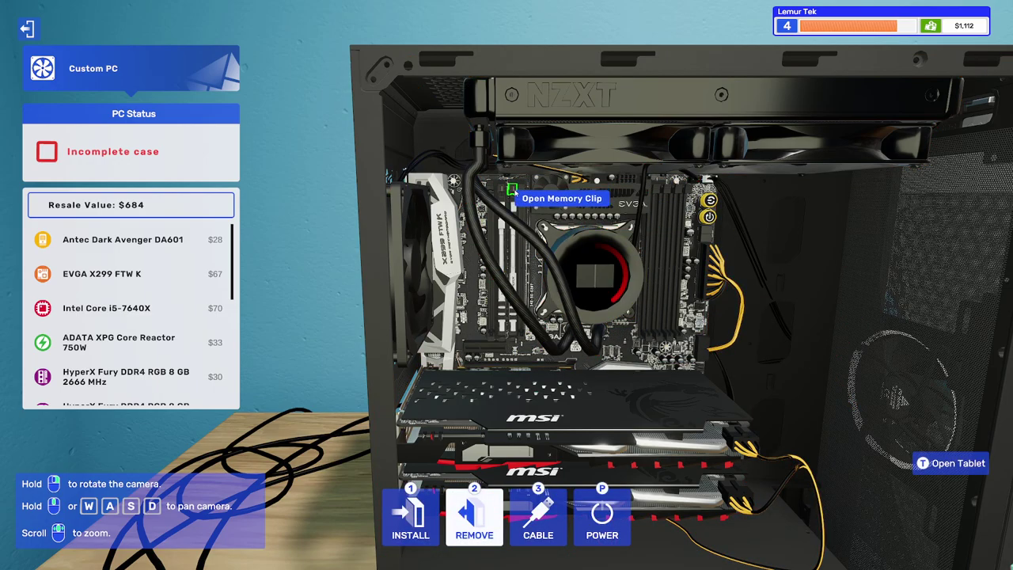
pyautogui.scroll(-5, 340, 382)
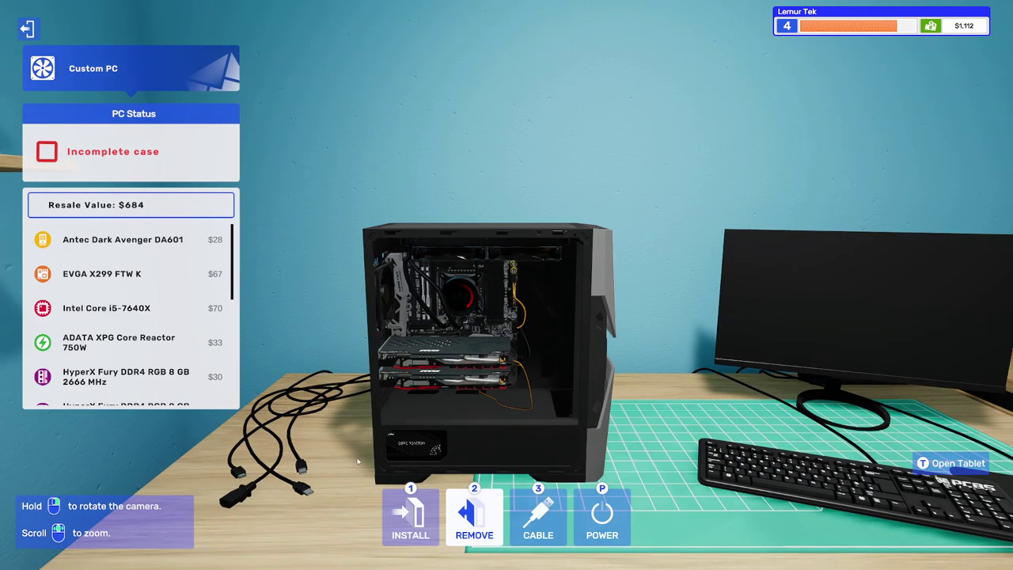
# Refit the side panel on the Antec case.
pyautogui.click(410, 518)
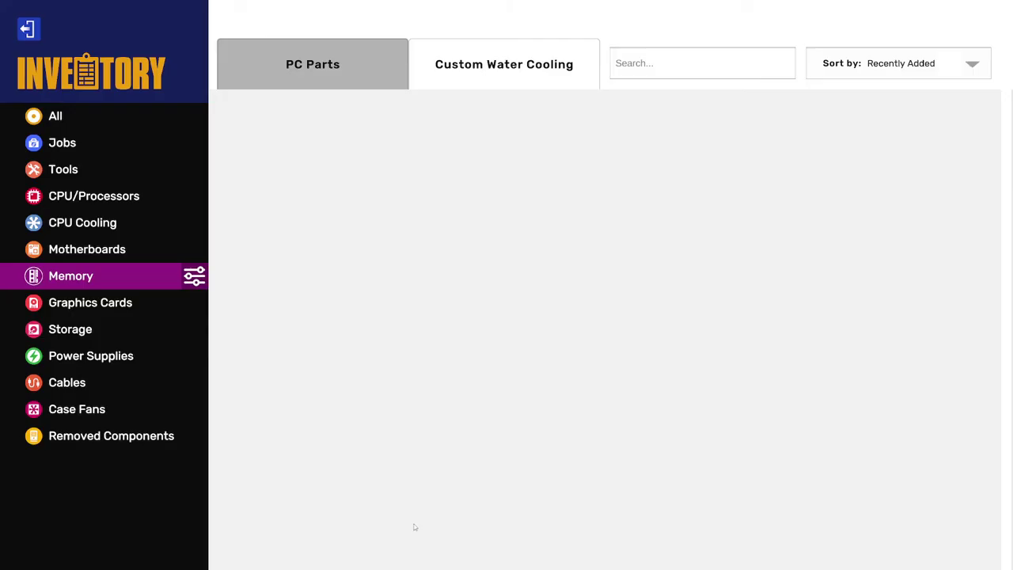
pyautogui.click(103, 436)
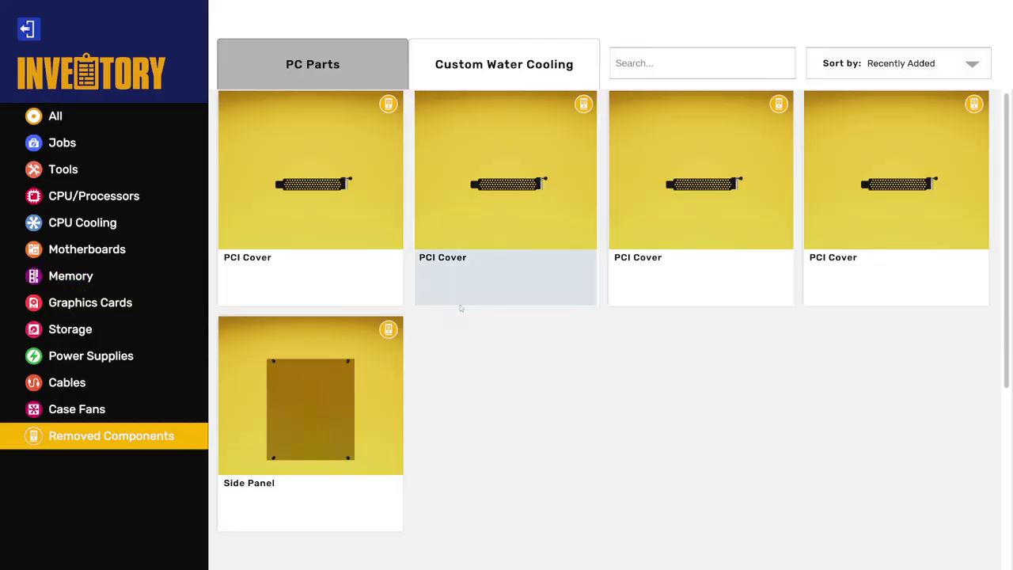
pyautogui.click(312, 396)
pyautogui.click(501, 326)
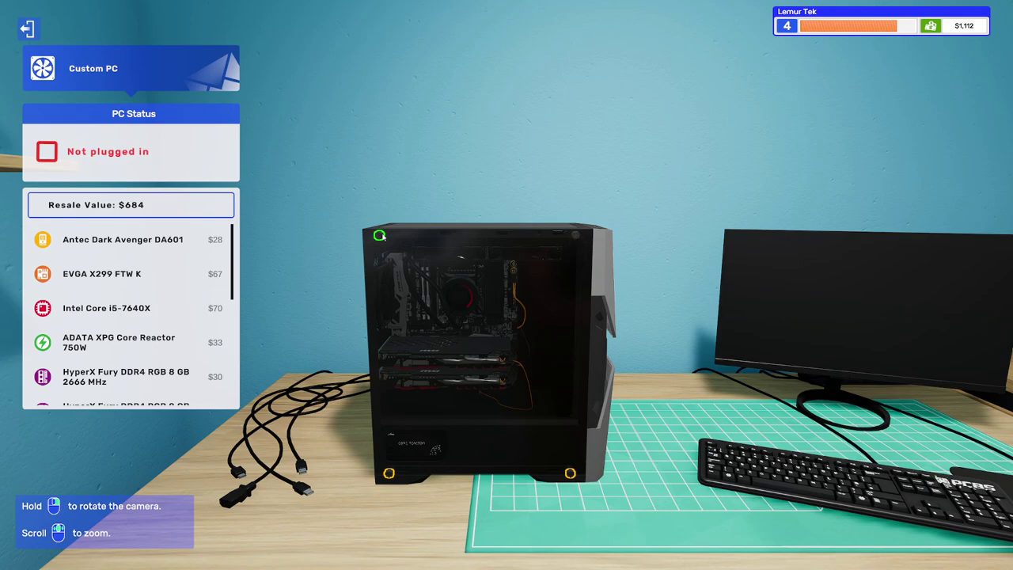
# Connect the motherboard, power supply and graphics card display cables.
pyautogui.click(573, 478)
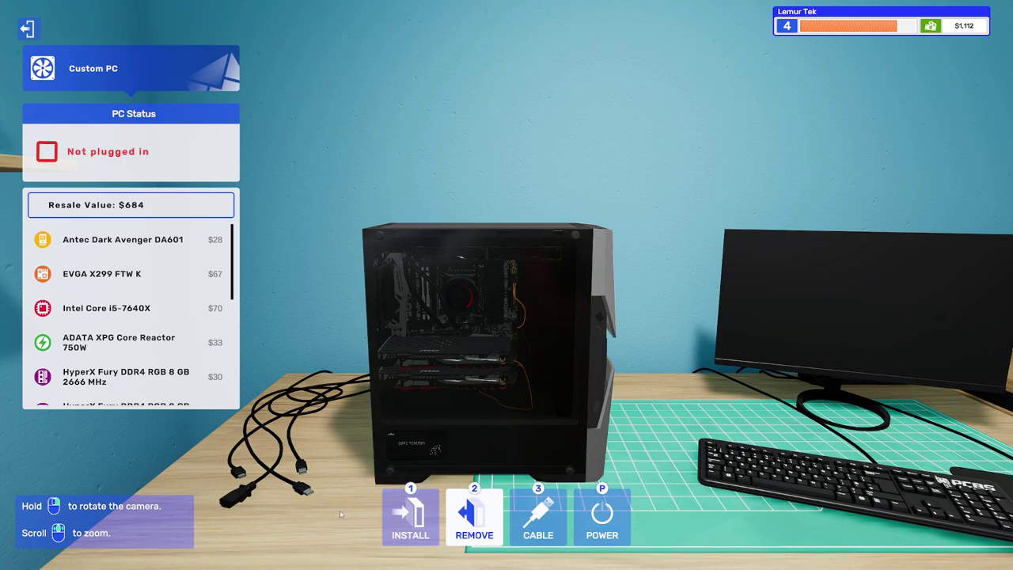
pyautogui.moveTo(507, 316); pyautogui.dragTo(554, 316)
pyautogui.click(538, 514)
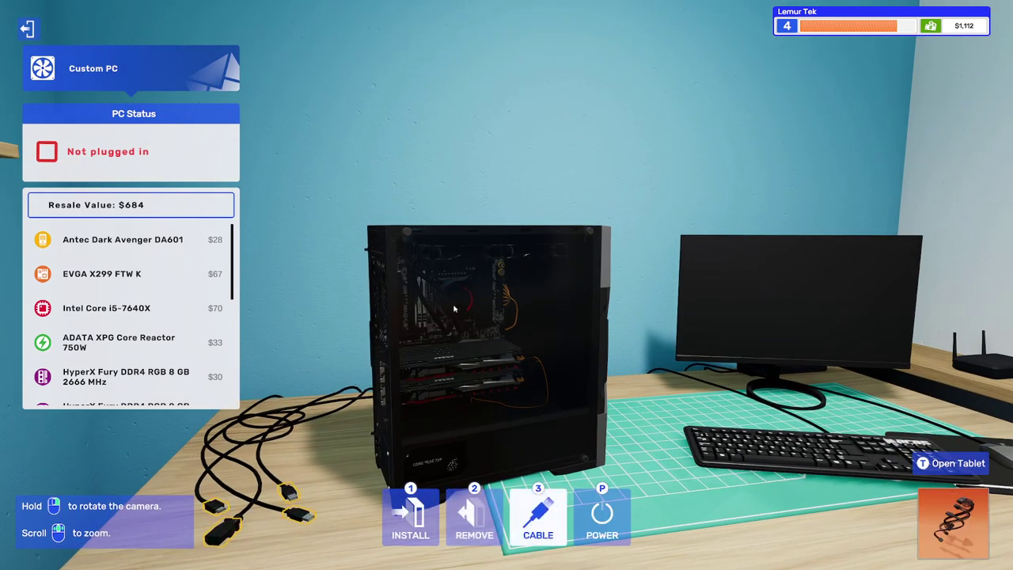
pyautogui.click(295, 514)
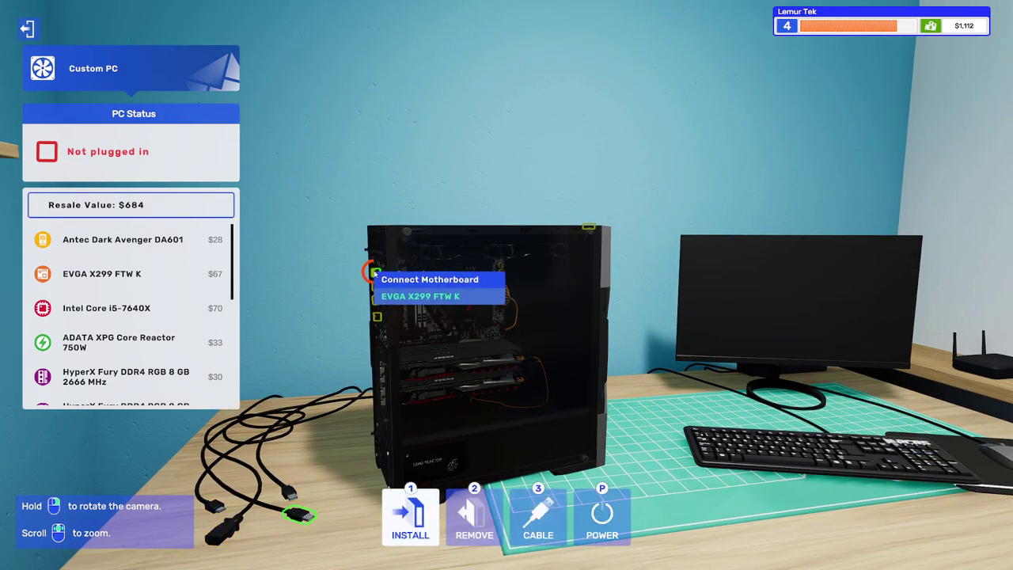
pyautogui.click(295, 514)
pyautogui.click(287, 492)
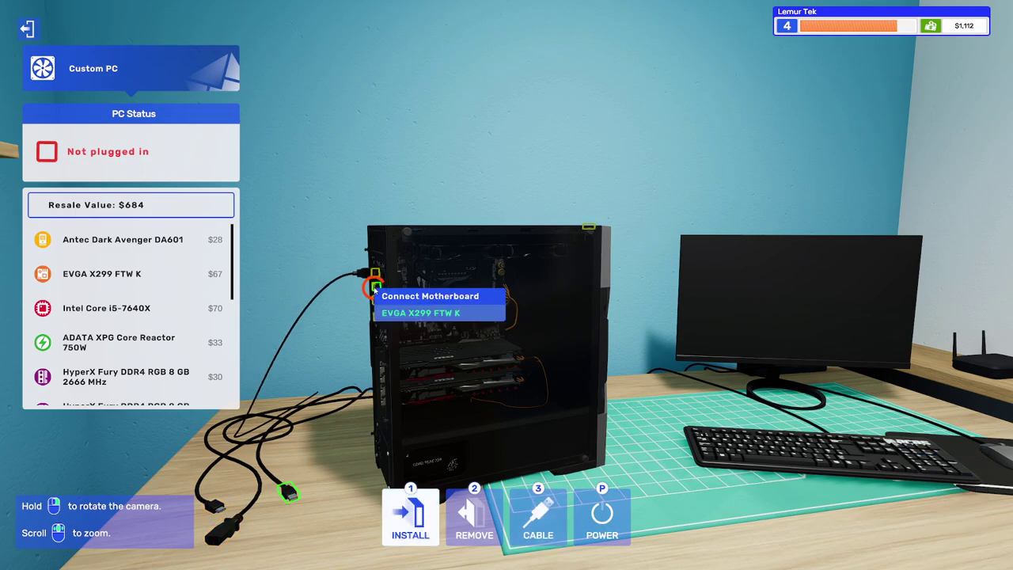
pyautogui.click(396, 301)
pyautogui.click(215, 507)
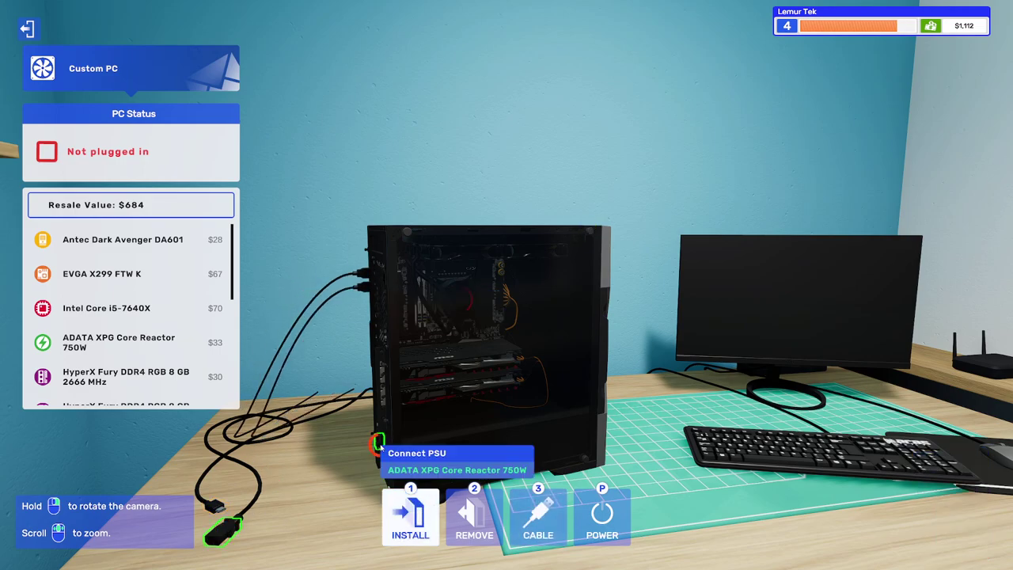
pyautogui.click(387, 443)
pyautogui.press('1')
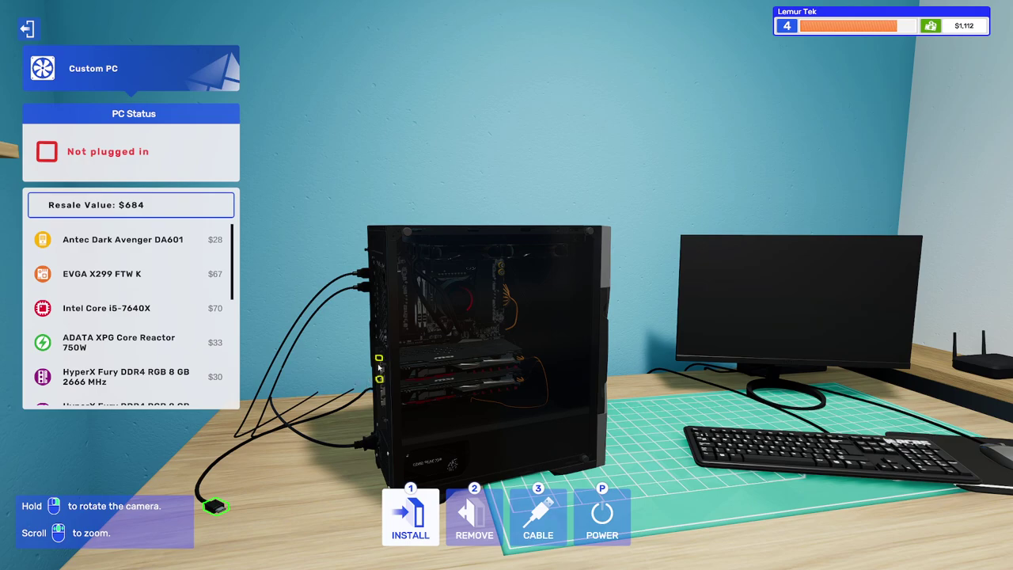
pyautogui.click(378, 367)
# Power on the PC and watch it boot to the desktop, showing PC Running.
pyautogui.press('3')
pyautogui.click(602, 515)
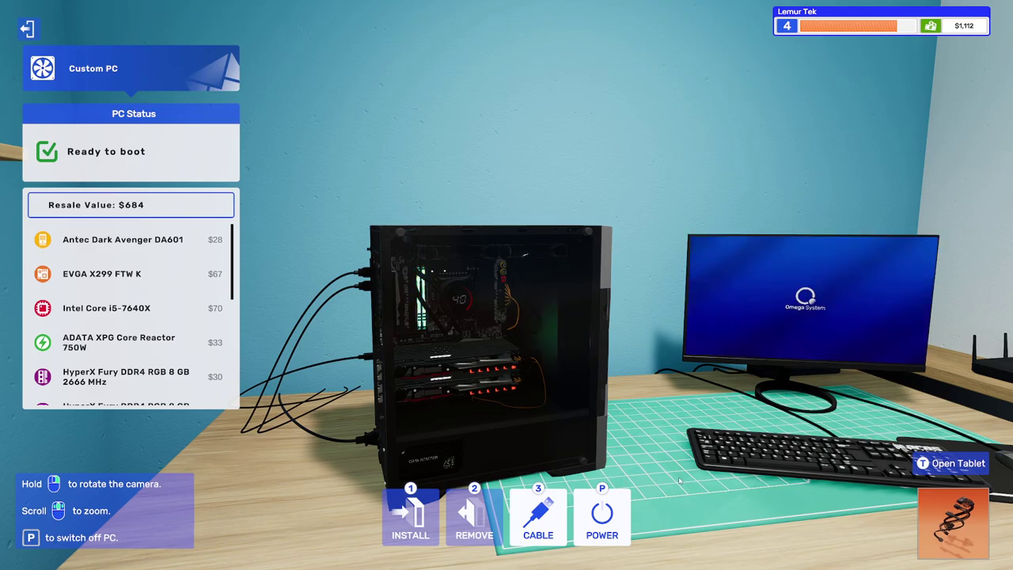
pyautogui.scroll(5, 668, 480)
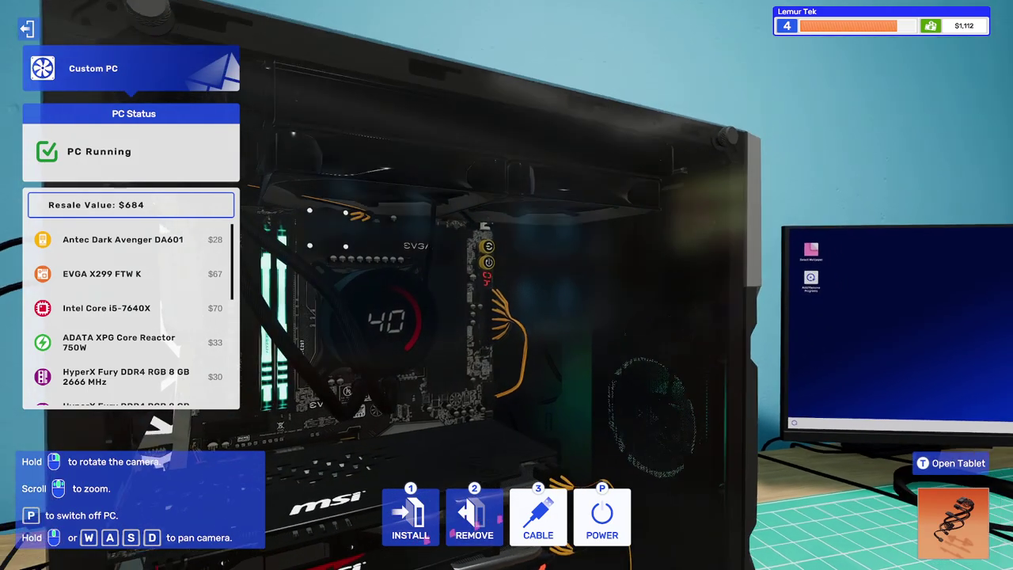
pyautogui.moveTo(380, 315); pyautogui.dragTo(412, 340)
pyautogui.moveTo(507, 285); pyautogui.dragTo(475, 269)
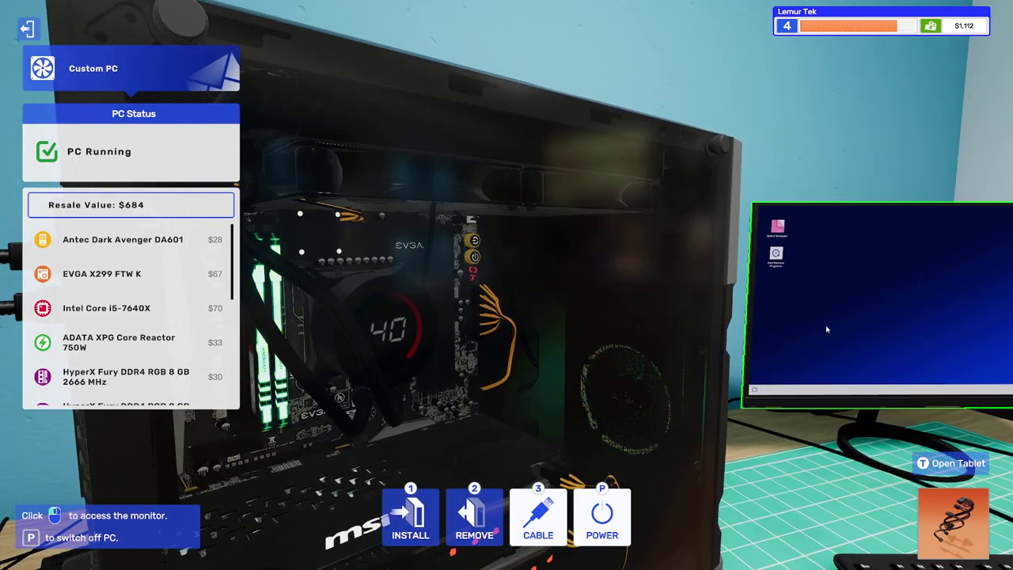
pyautogui.moveTo(380, 348); pyautogui.dragTo(400, 326)
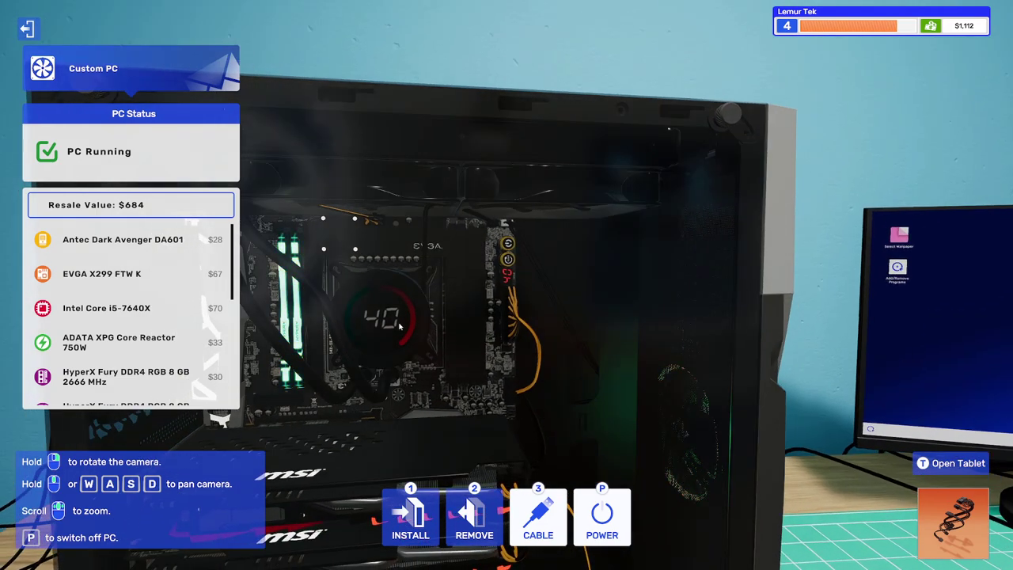
pyautogui.scroll(-5, 400, 326)
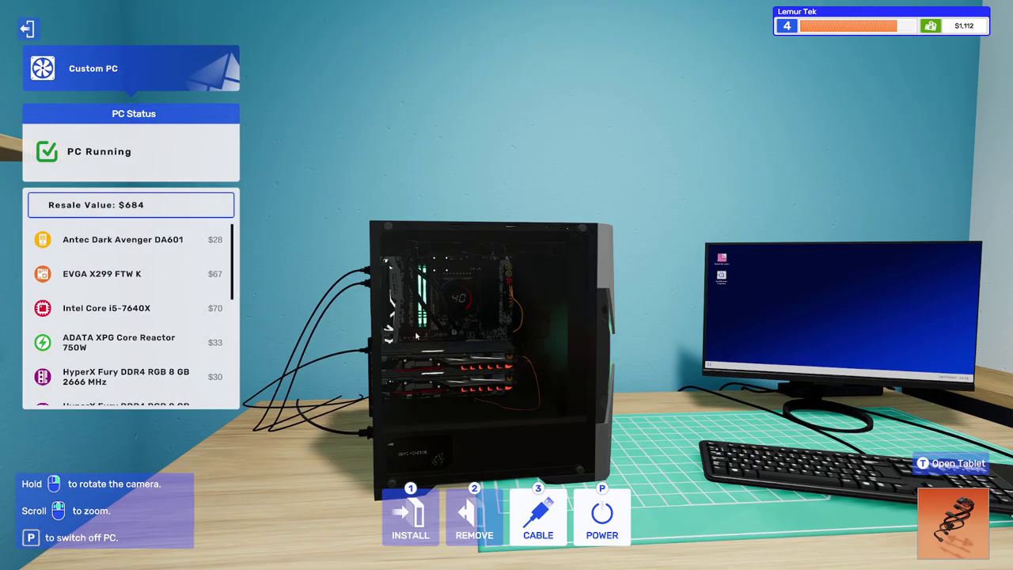
# Carry the running Antec build to the back-room case modding bench and start work.
pyautogui.click(23, 32)
pyautogui.click(506, 285)
pyautogui.press('w')
pyautogui.press('w')
pyautogui.press('w')
pyautogui.press('w')
pyautogui.press('w')
pyautogui.press('w')
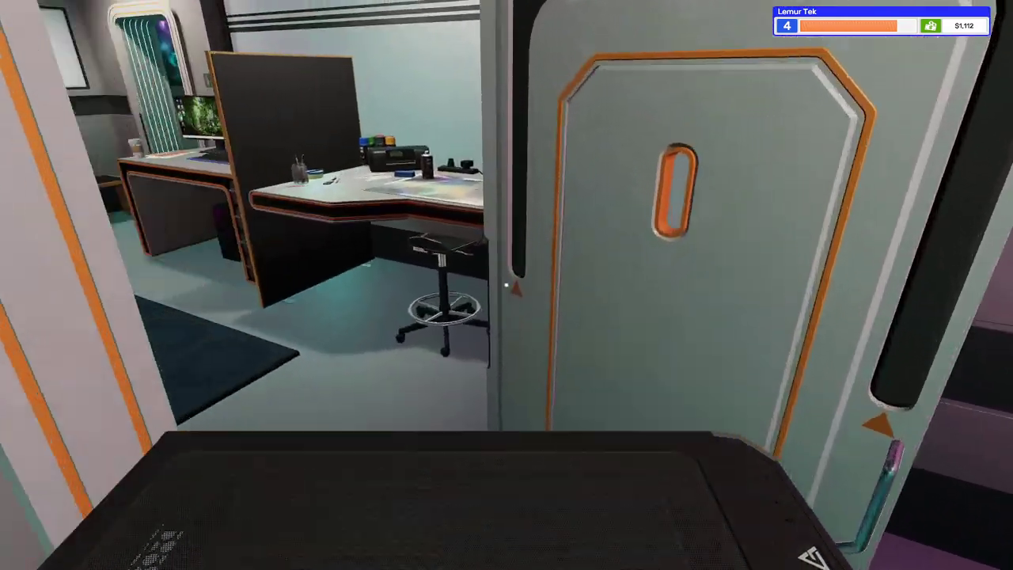
pyautogui.press('w')
pyautogui.press('w')
pyautogui.click(506, 284)
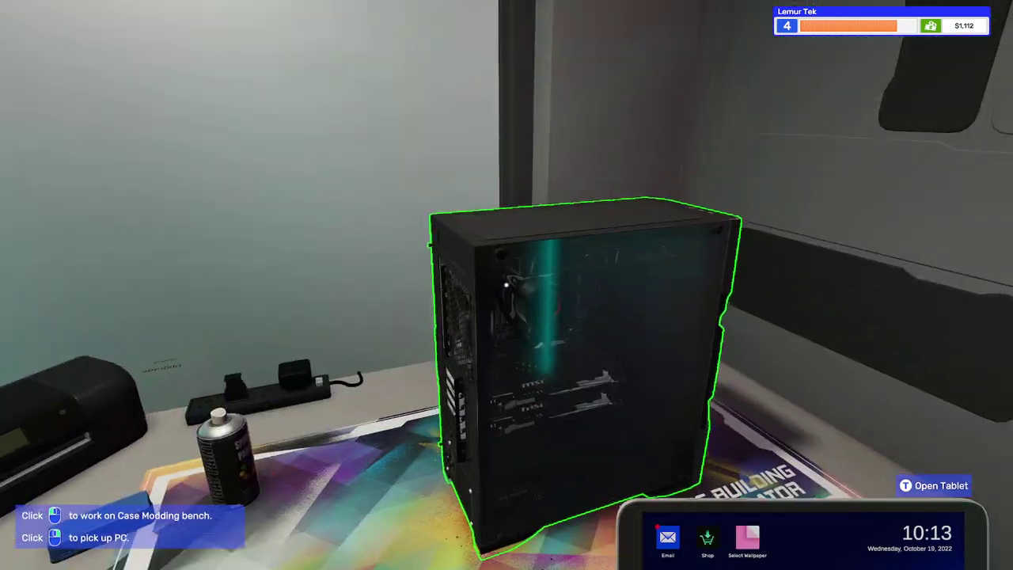
pyautogui.click(506, 285)
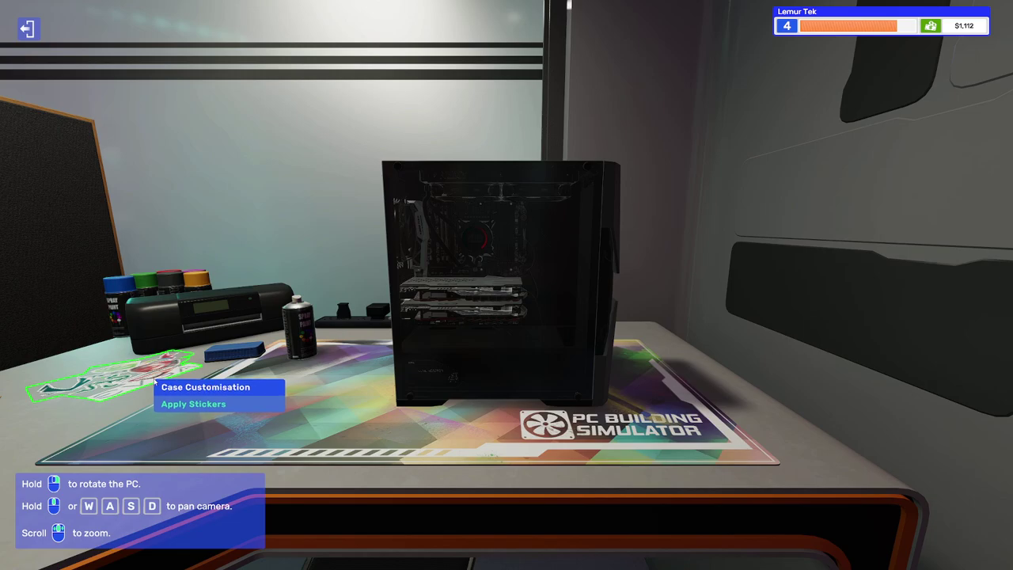
# Select the spray can with a hard nozzle and yellow paint.
pyautogui.click(212, 349)
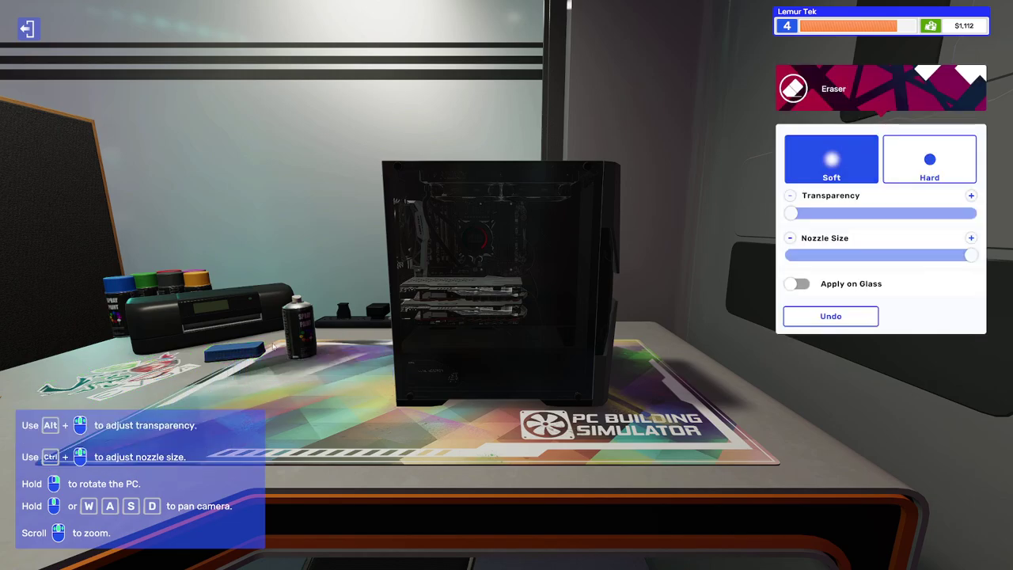
pyautogui.click(299, 325)
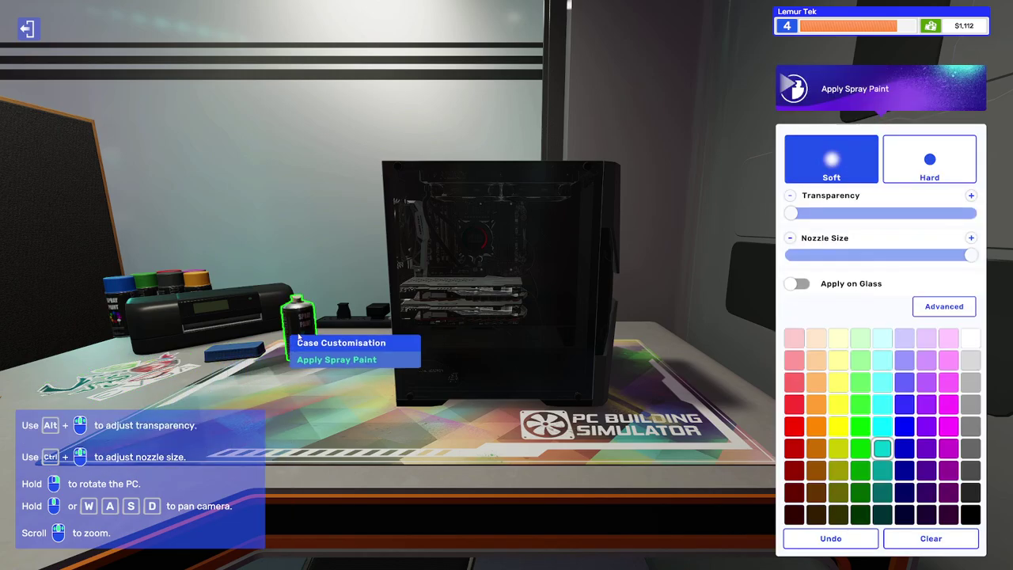
pyautogui.click(887, 168)
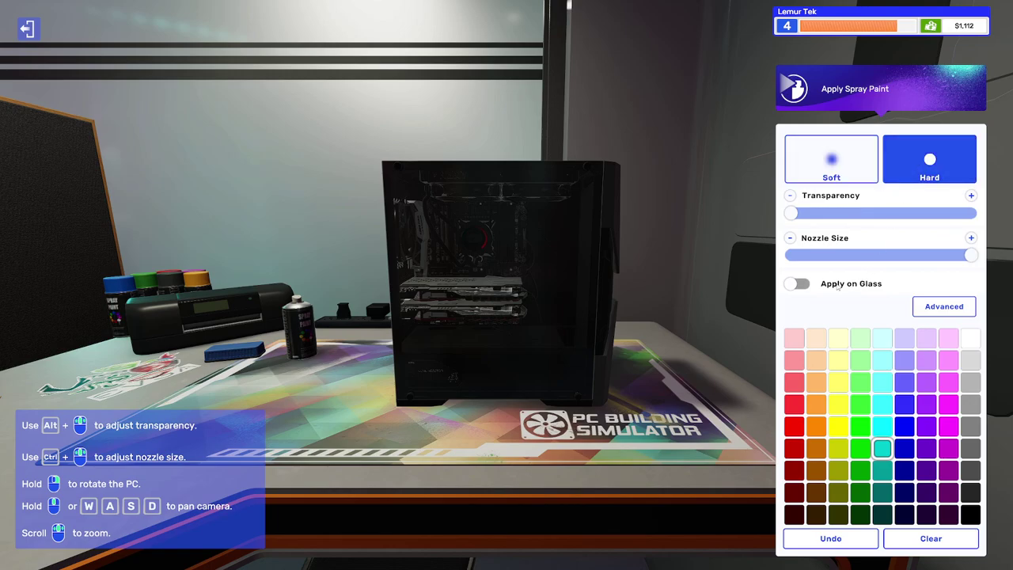
pyautogui.click(944, 306)
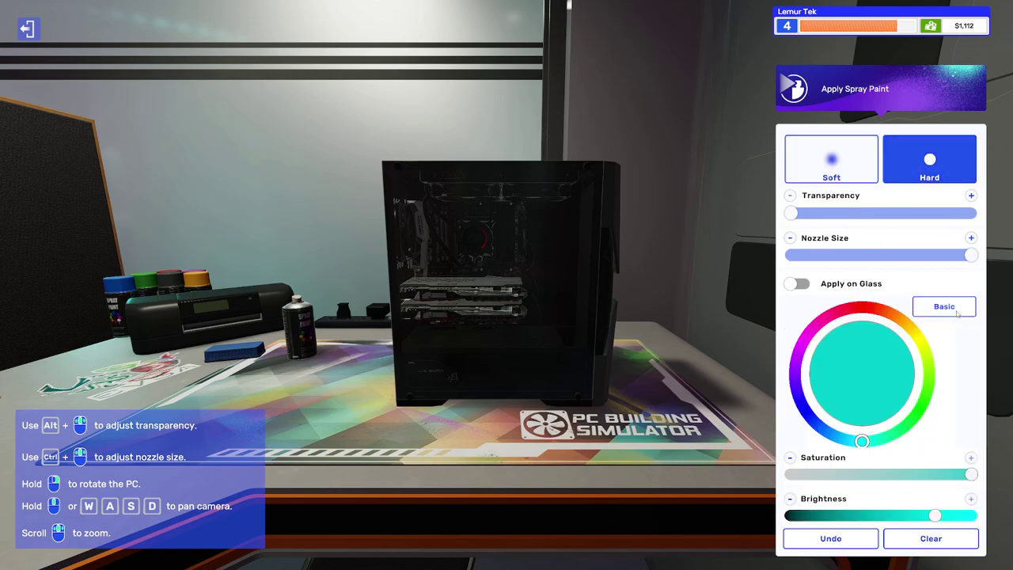
pyautogui.click(939, 313)
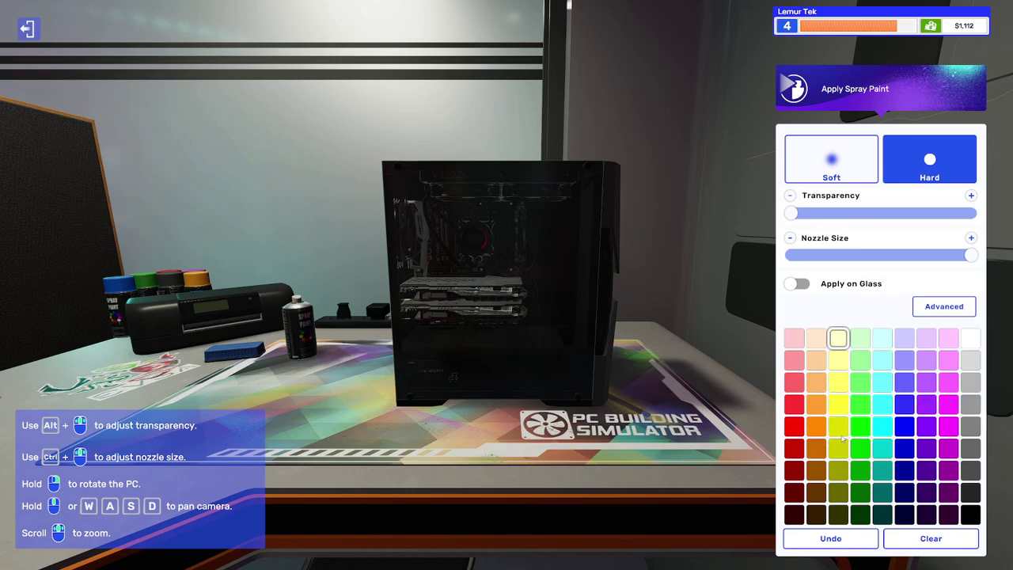
pyautogui.click(838, 428)
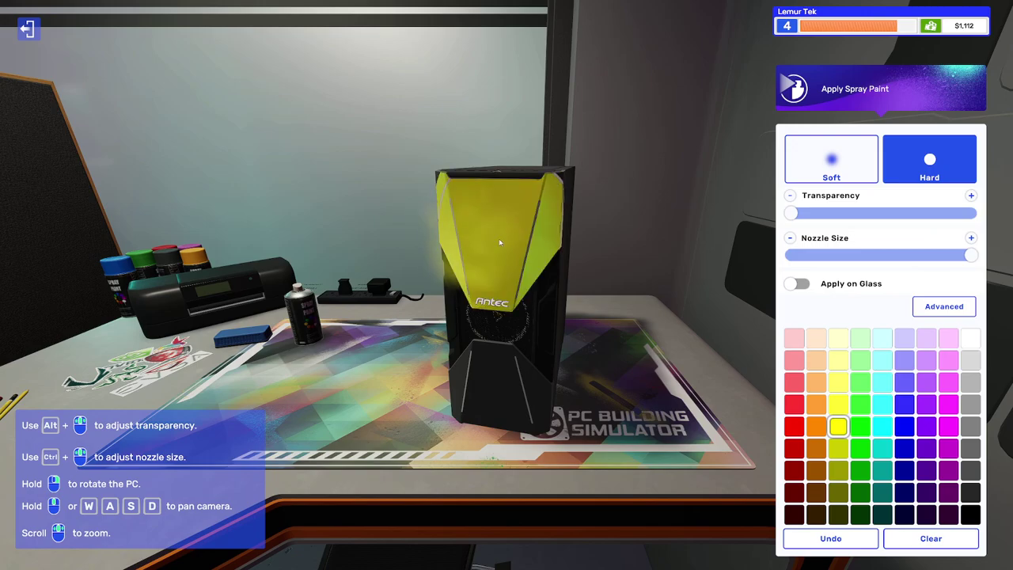
# Spray the side and top panels yellow, inspect the case, and exit modding.
pyautogui.moveTo(499, 239)
pyautogui.mouseDown()
pyautogui.moveTo(496, 420)
pyautogui.moveTo(645, 478)
pyautogui.mouseUp()
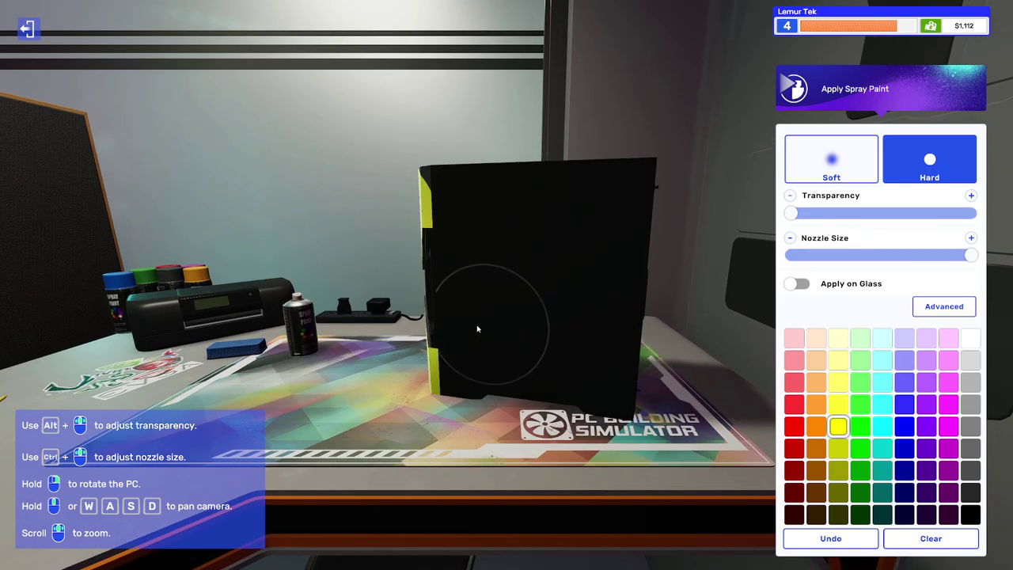
pyautogui.moveTo(467, 327); pyautogui.dragTo(427, 375)
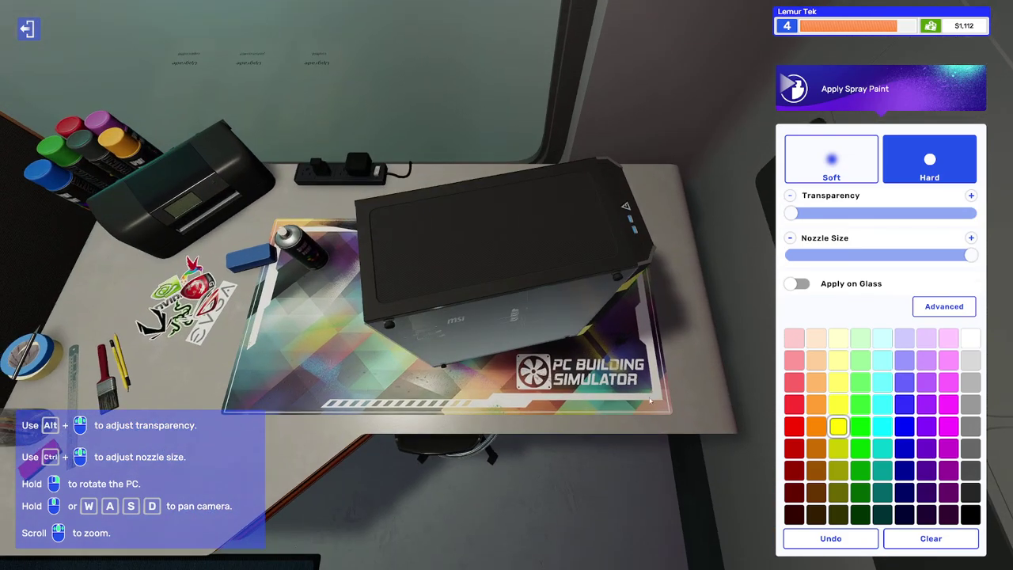
pyautogui.moveTo(607, 254); pyautogui.dragTo(443, 238)
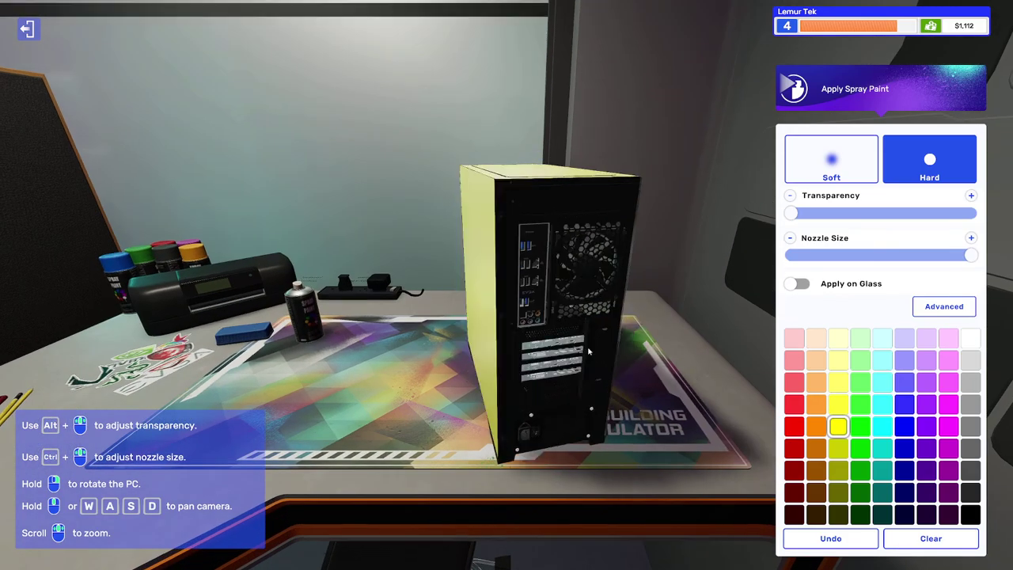
pyautogui.moveTo(596, 264); pyautogui.dragTo(505, 394)
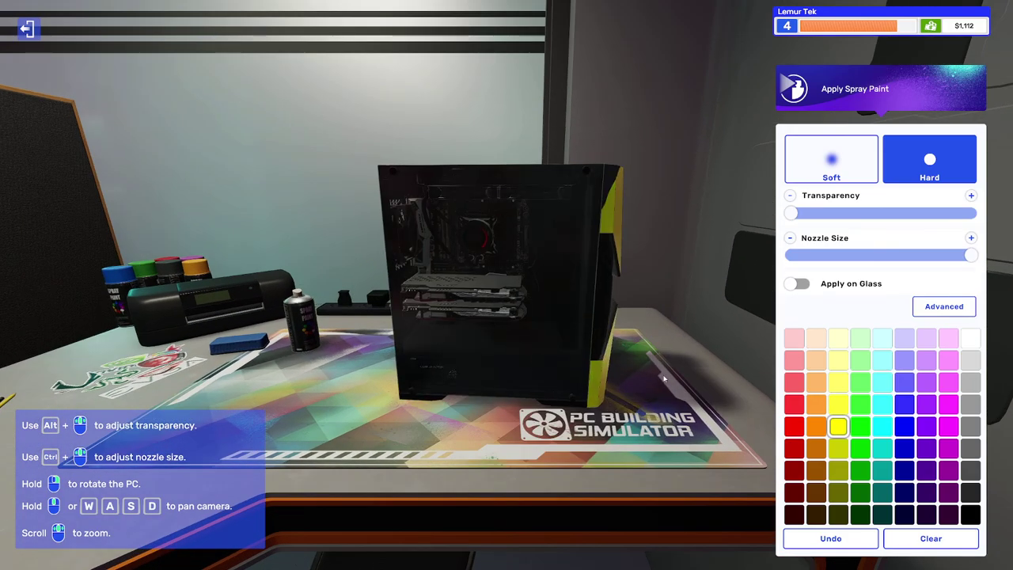
pyautogui.moveTo(664, 378); pyautogui.dragTo(526, 289)
pyautogui.moveTo(571, 403); pyautogui.dragTo(652, 391)
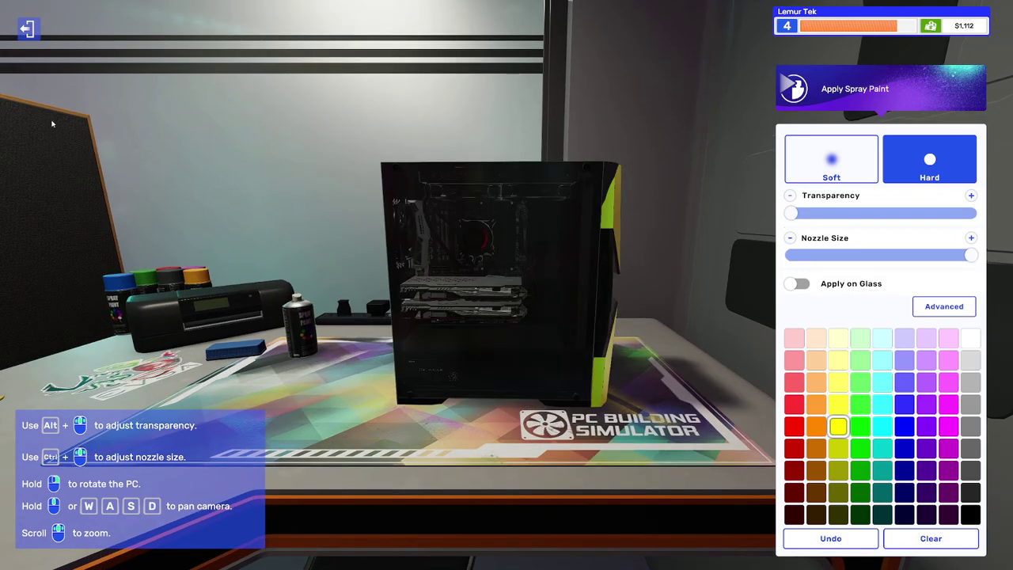
pyautogui.press('Escape')
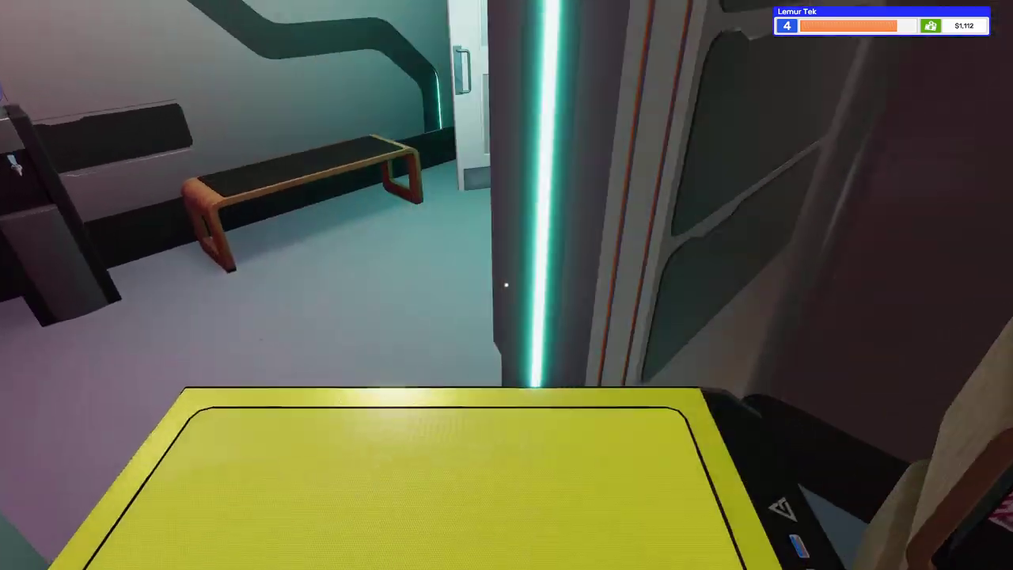
# Place the yellow PC on the window display and name it 'Banana'.
pyautogui.press('w')
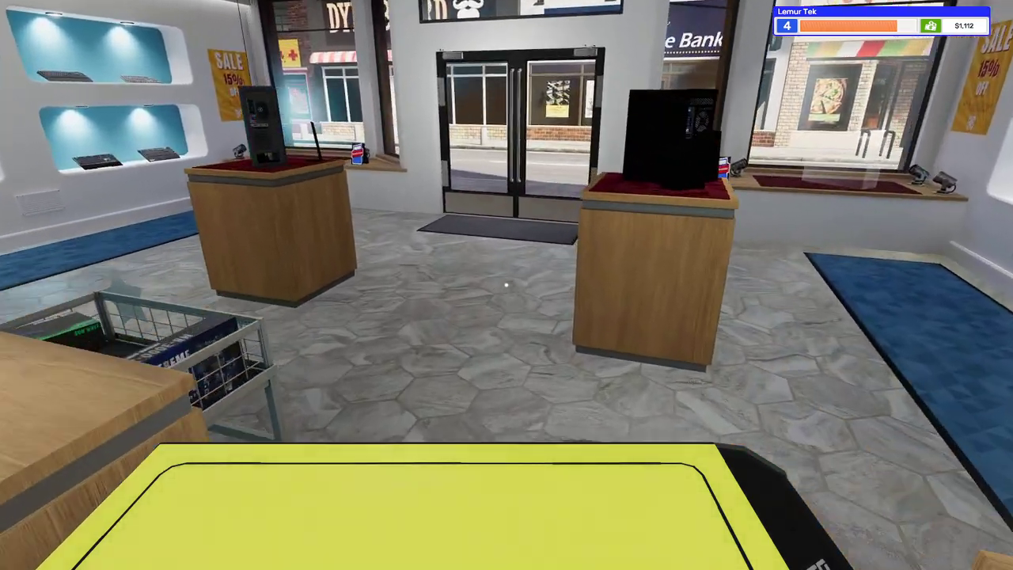
pyautogui.press('w')
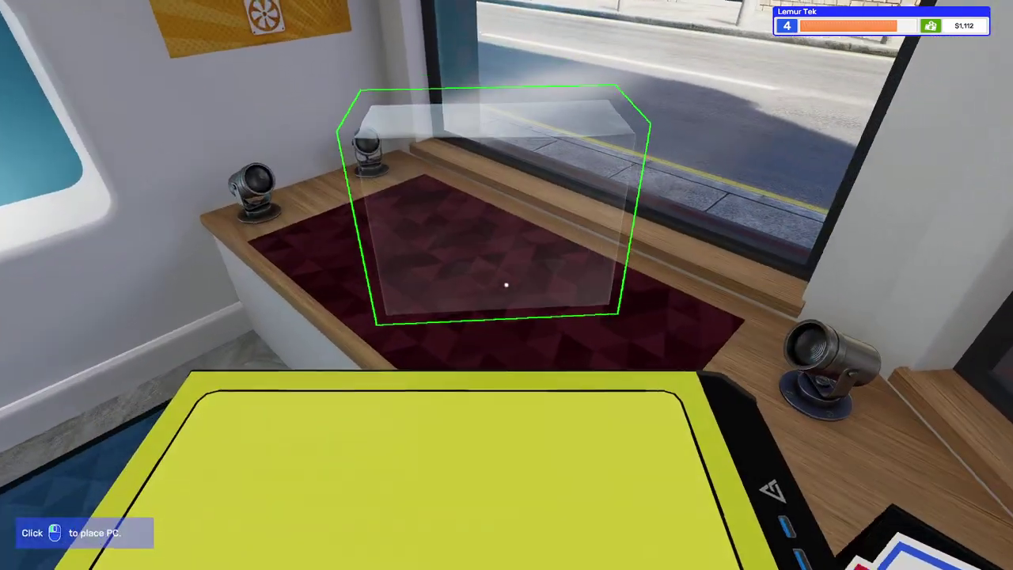
pyautogui.click(507, 285)
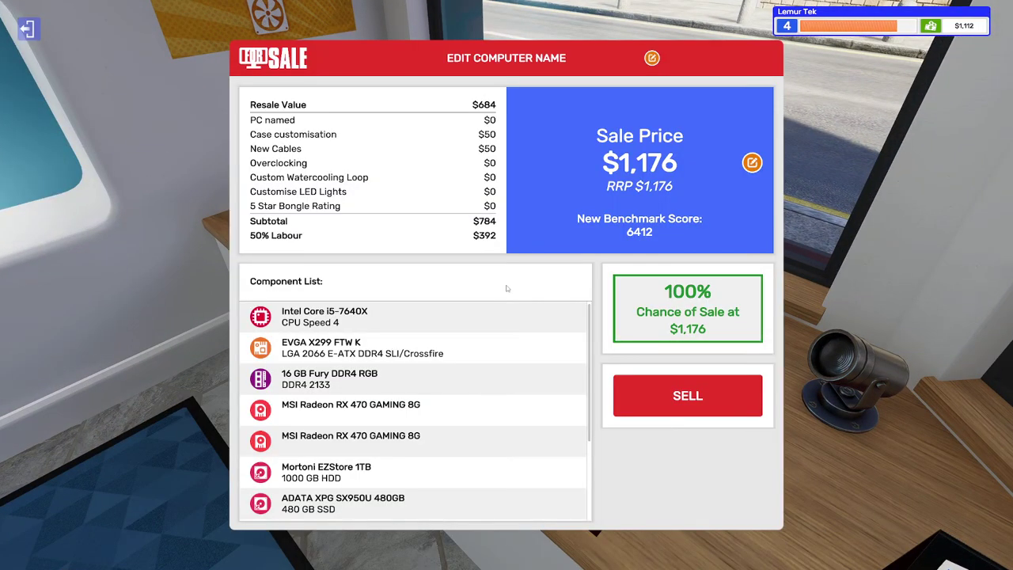
pyautogui.click(651, 57)
pyautogui.click(449, 278)
pyautogui.write('Banana')
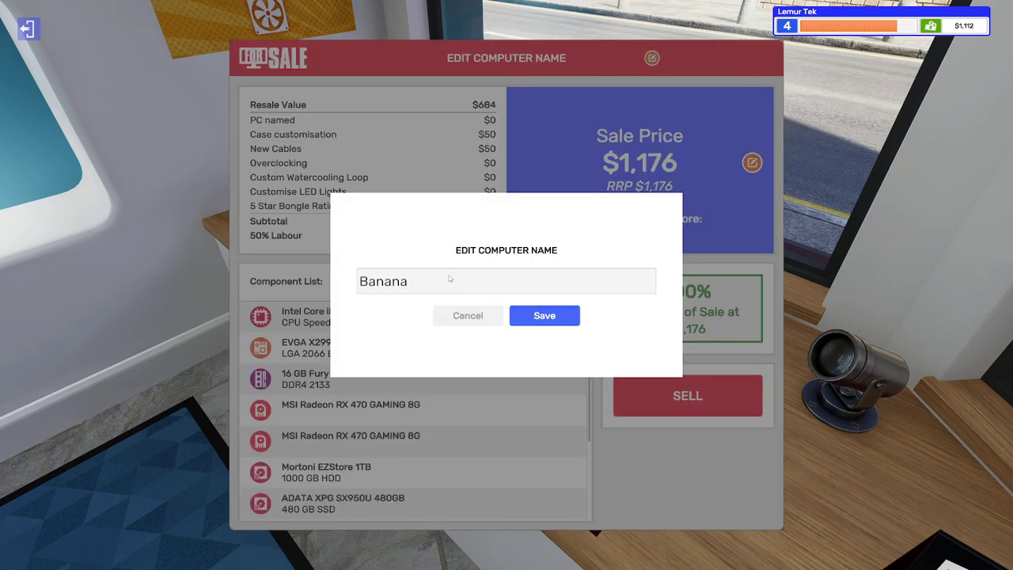
pyautogui.click(535, 313)
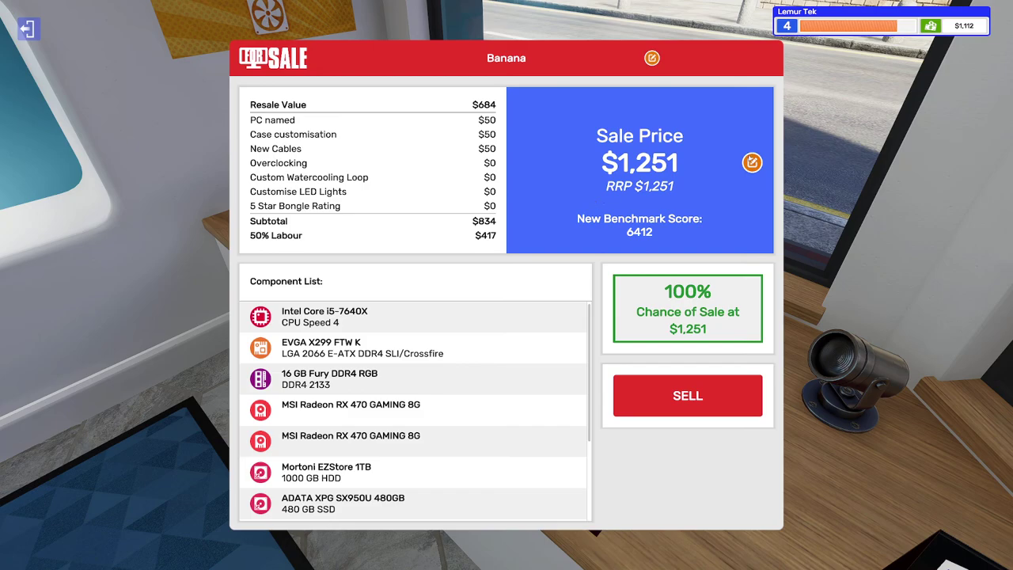
# Set its sale price to $1,350 and list it.
pyautogui.click(751, 162)
pyautogui.click(489, 281)
pyautogui.write('1350')
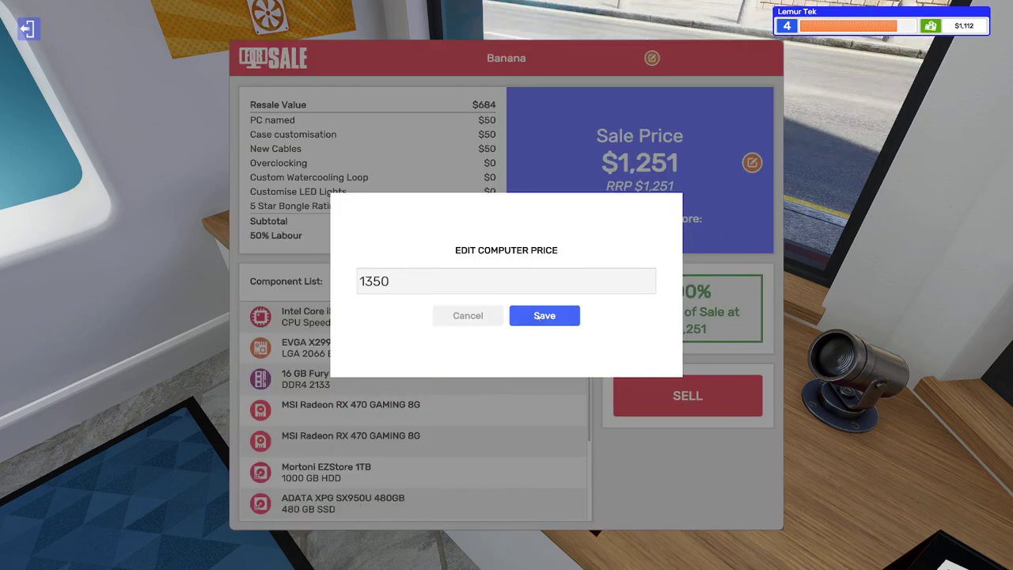
pyautogui.click(544, 316)
pyautogui.click(687, 395)
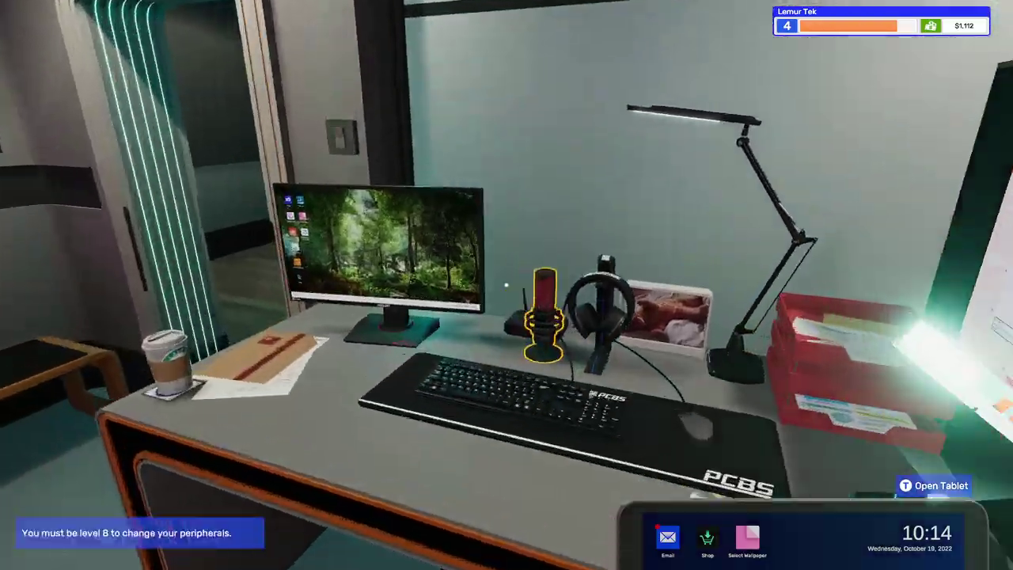
# Check email, then put the GTX 1060 upgrade job PC on the purple office workbench.
pyautogui.click(507, 285)
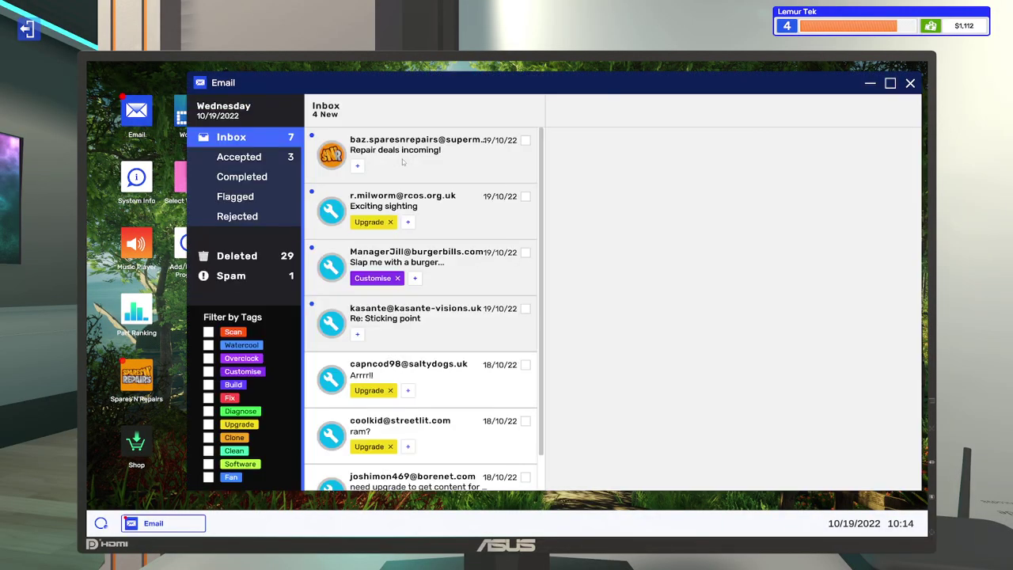
pyautogui.press('Escape')
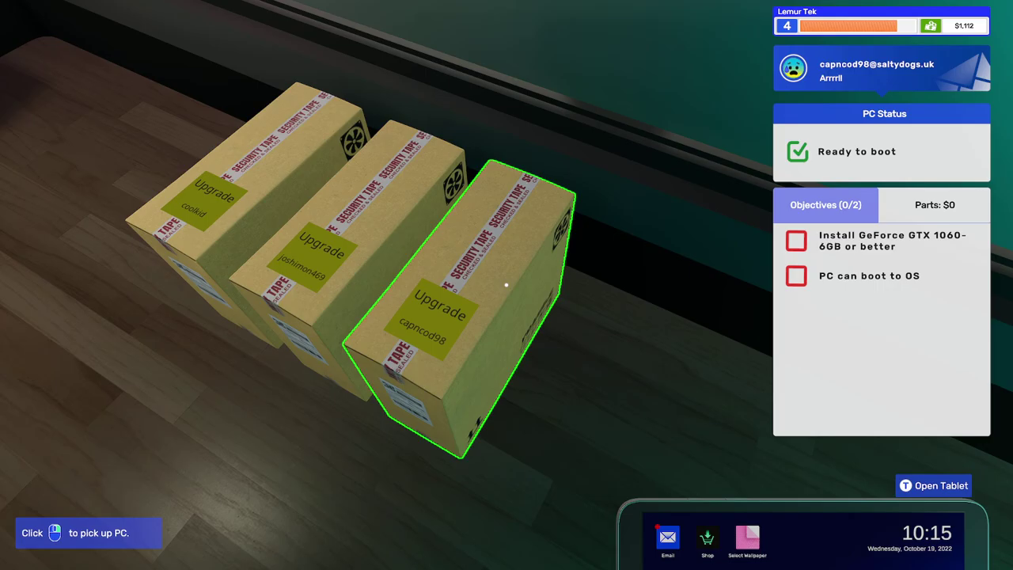
pyautogui.click(506, 285)
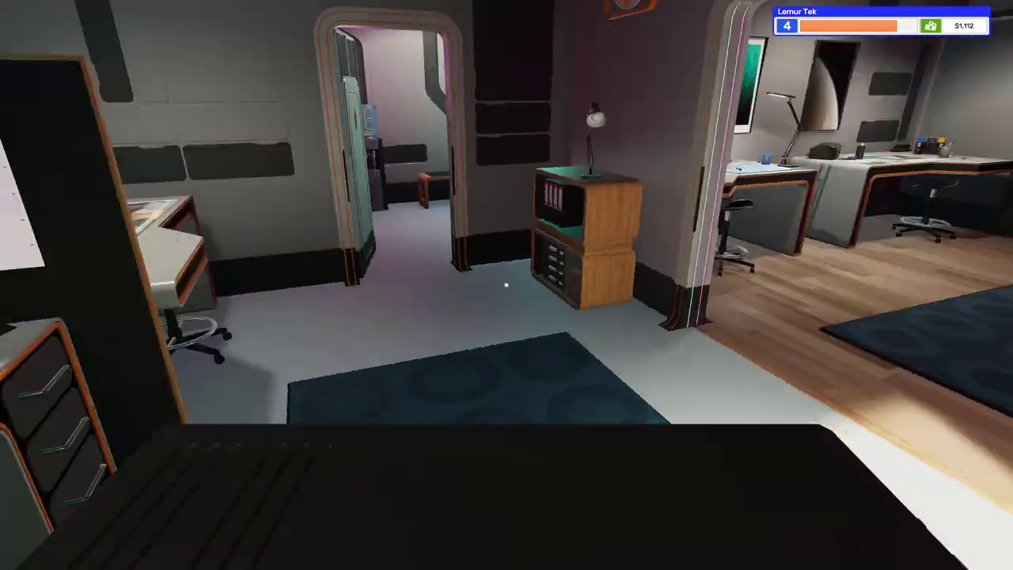
pyautogui.press('w')
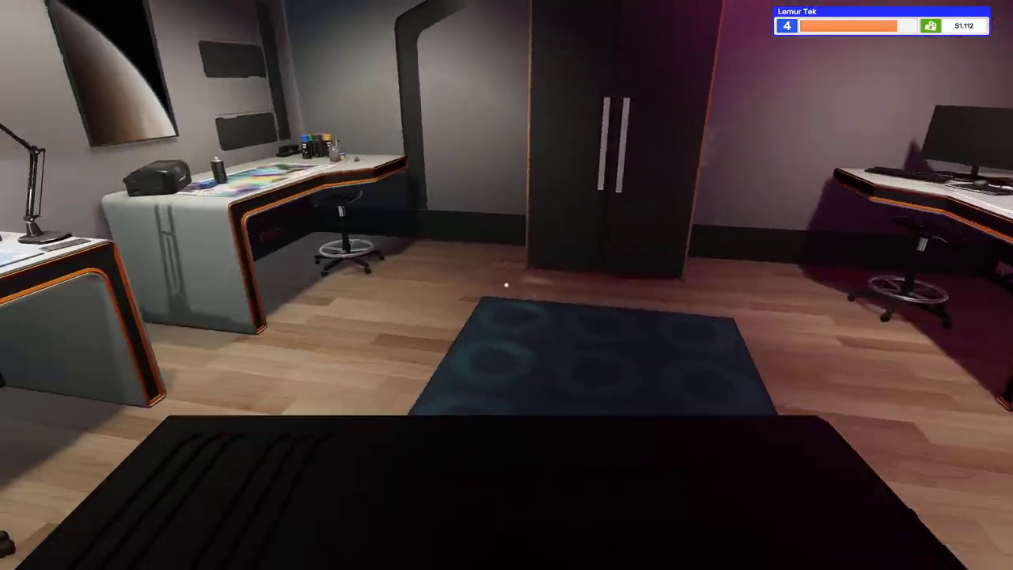
pyautogui.press('w')
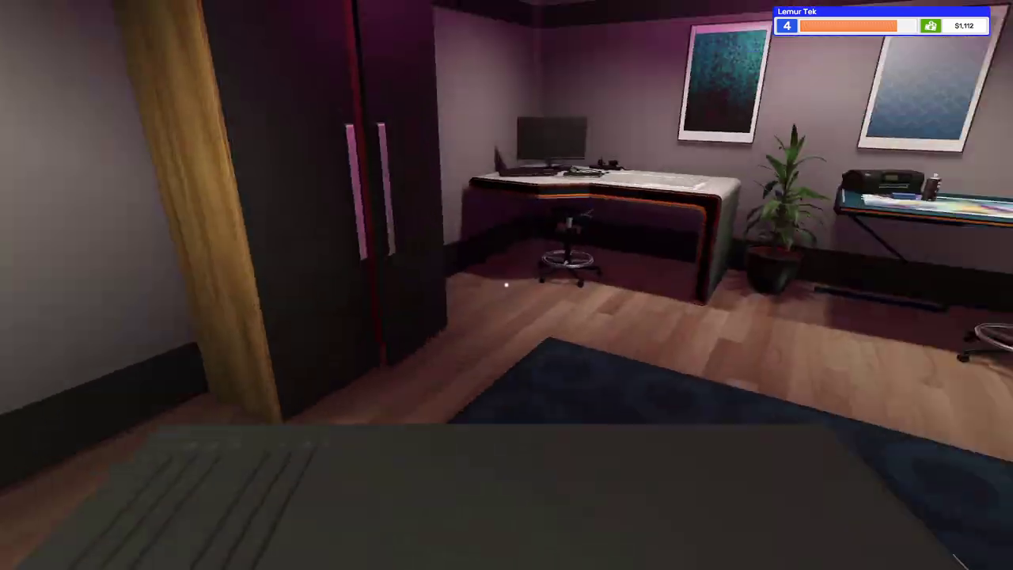
pyautogui.click(506, 285)
pyautogui.click(506, 285)
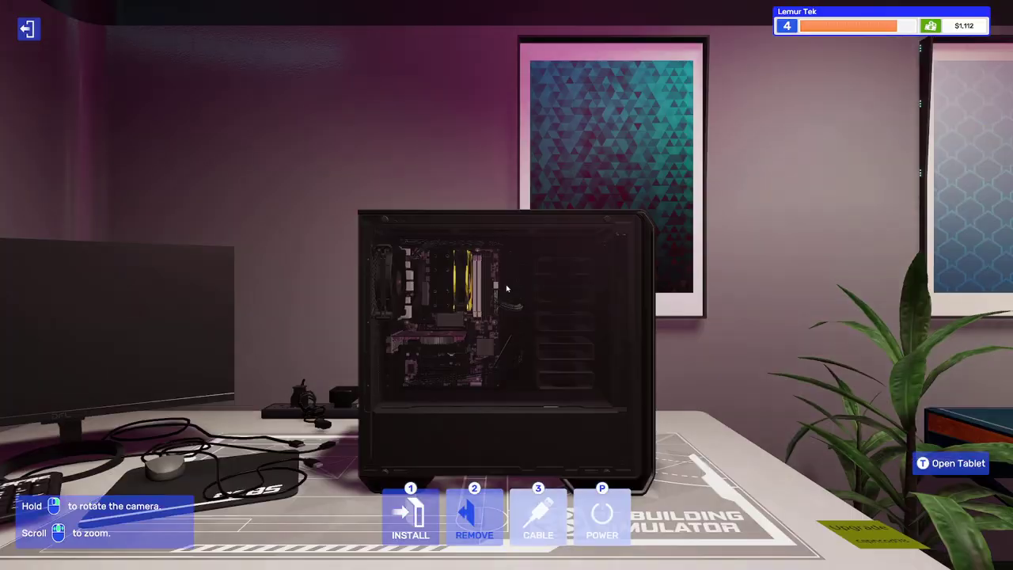
# Remove the GTX 1060 job PC's side panel and check inventory for graphics cards.
pyautogui.press('2')
pyautogui.click(538, 264)
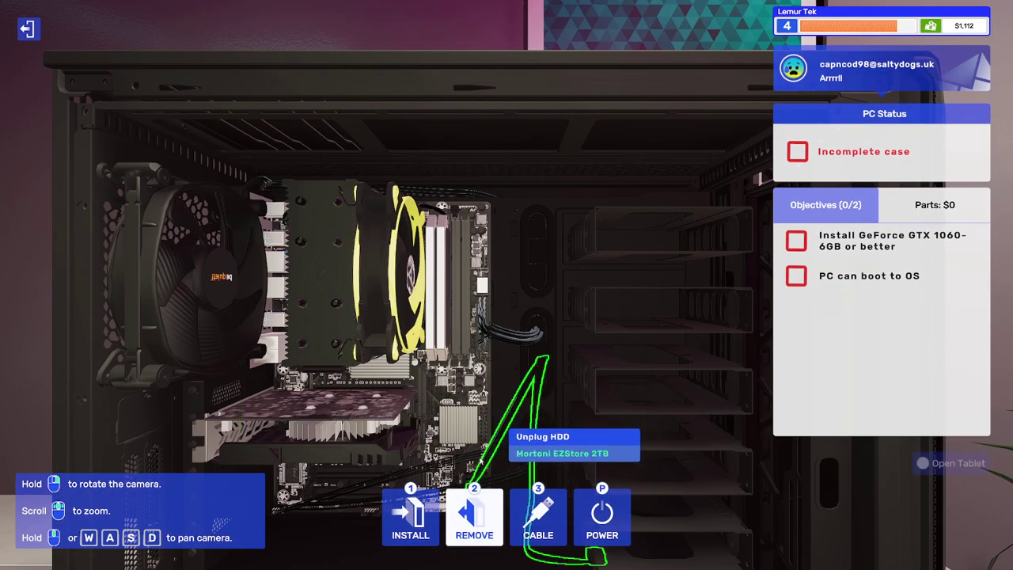
pyautogui.click(409, 514)
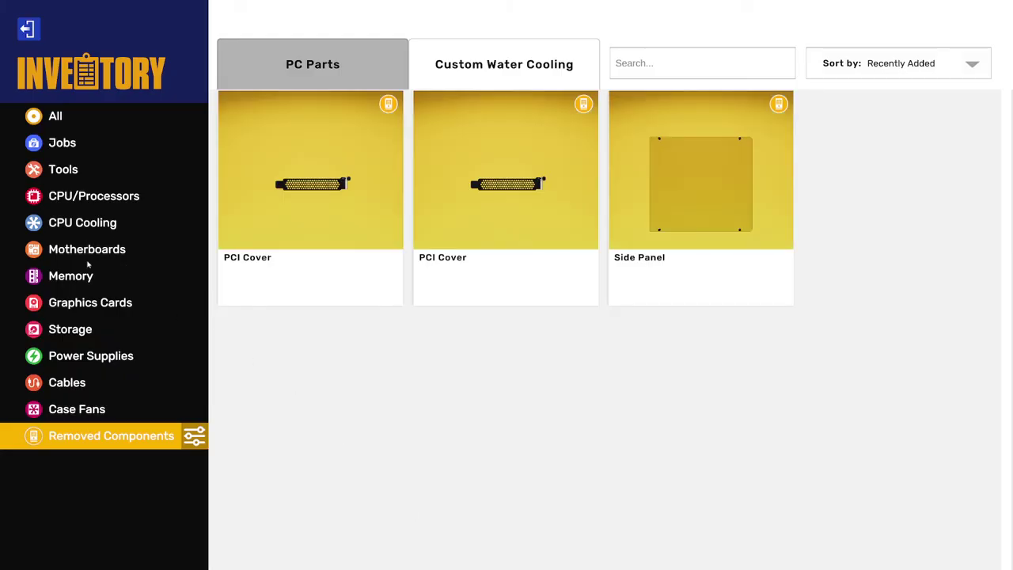
pyautogui.click(87, 305)
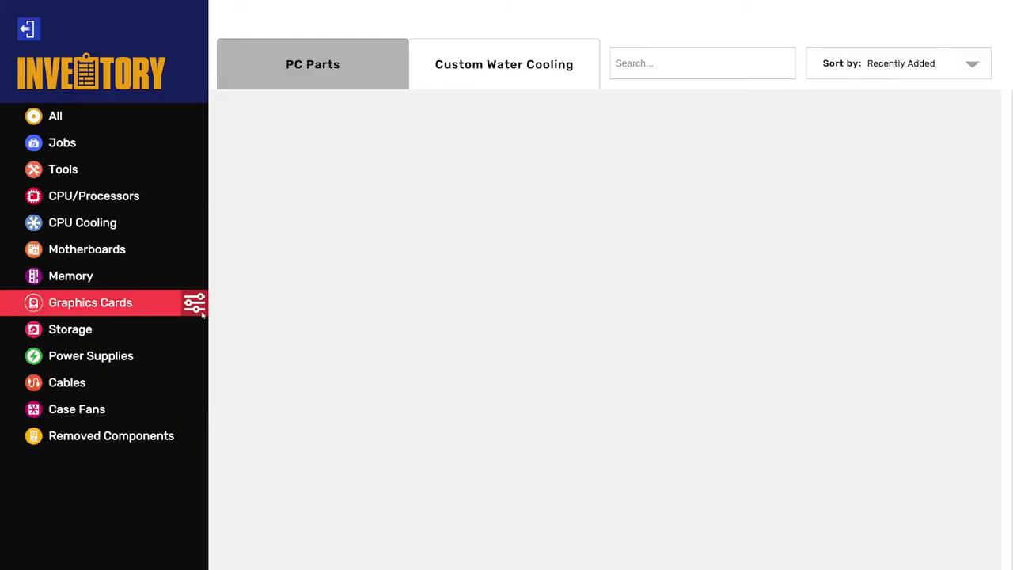
# Close the inventory, which has no graphics cards, and bring up the tablet home screen.
pyautogui.click(29, 30)
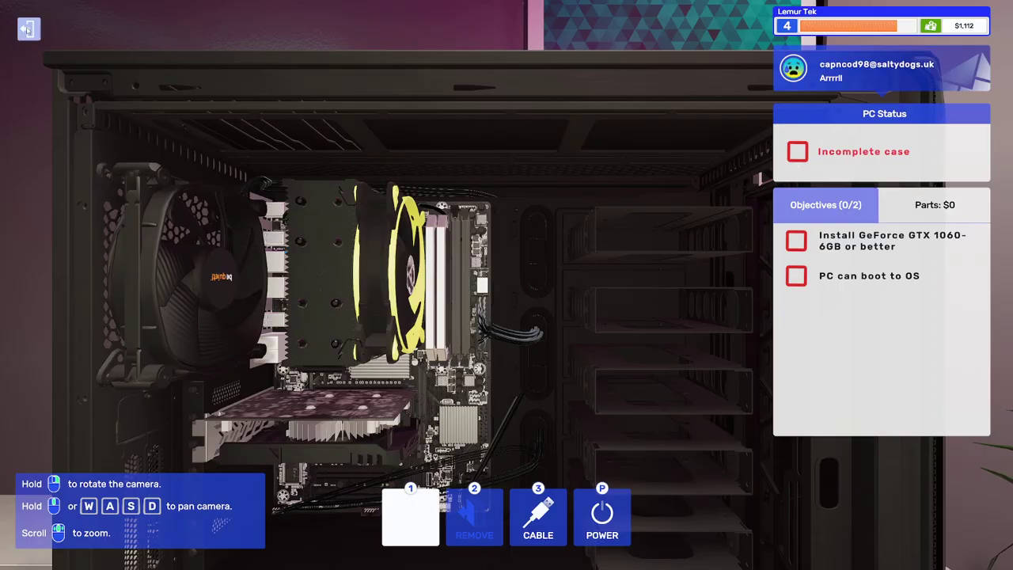
pyautogui.press('2')
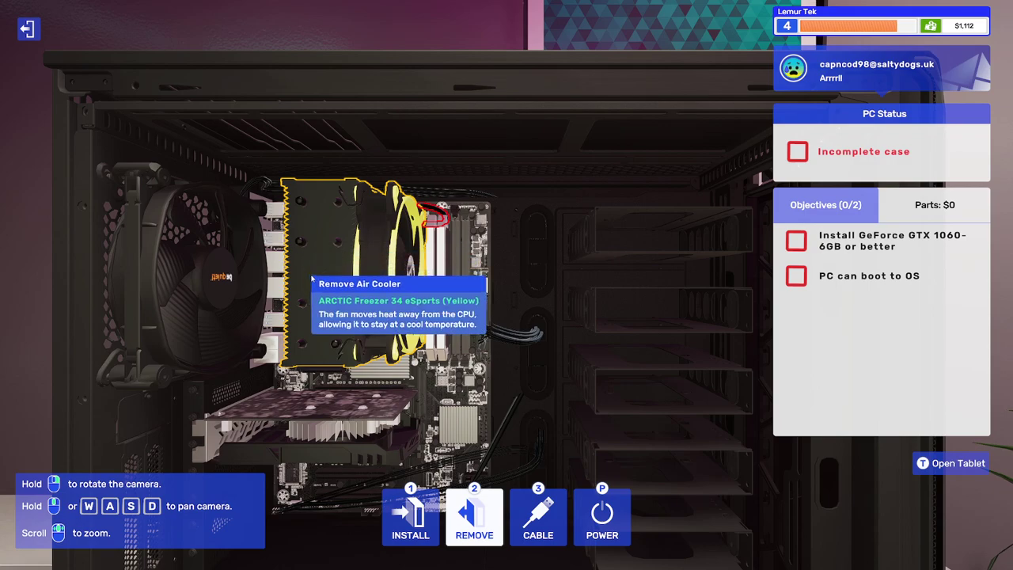
pyautogui.press('Tab')
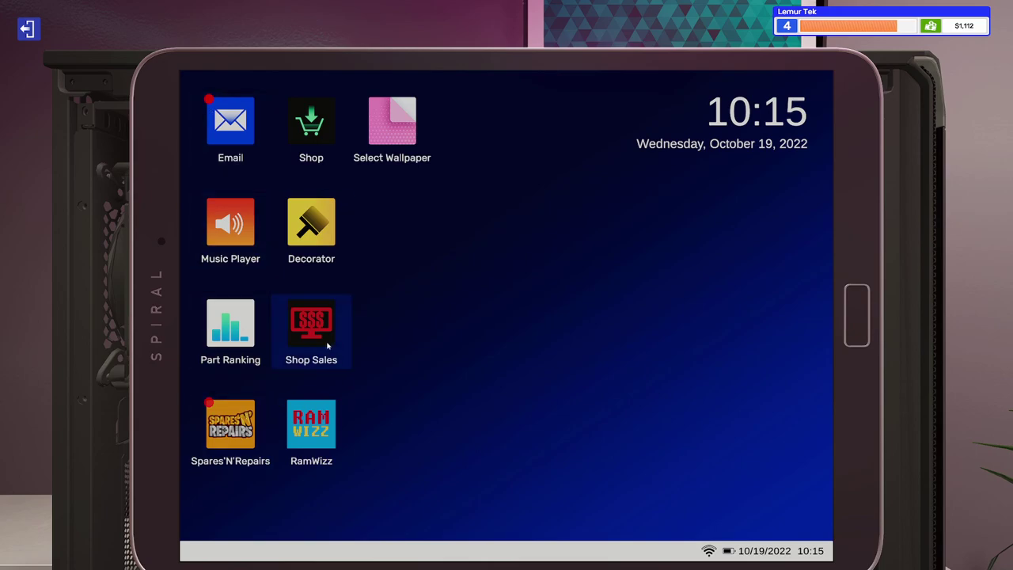
# Buy an NVIDIA GeForce GTX 1060 Founders Edition for $325, linked to the GTX 1060 job.
pyautogui.click(311, 126)
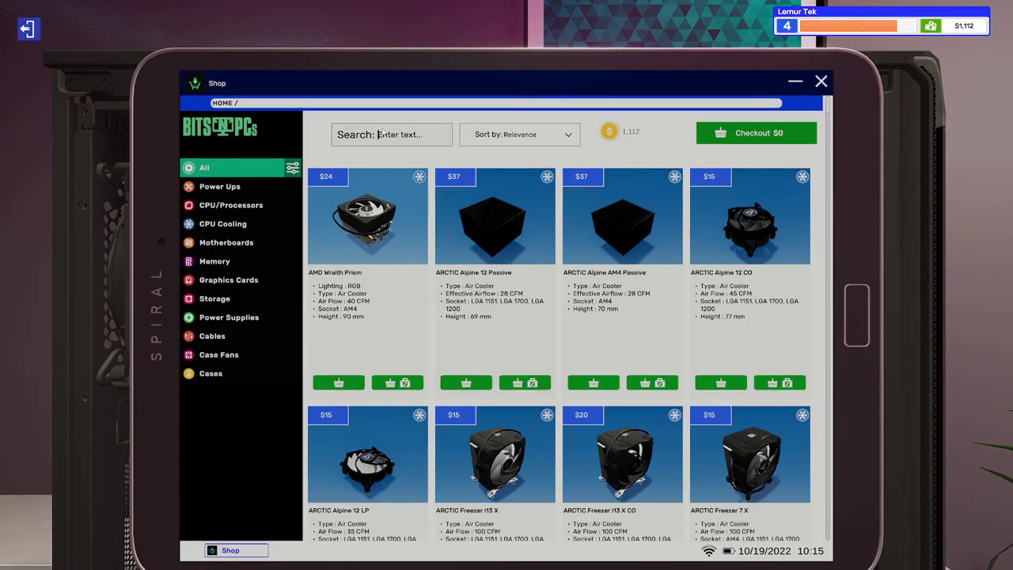
pyautogui.write('gtx 10')
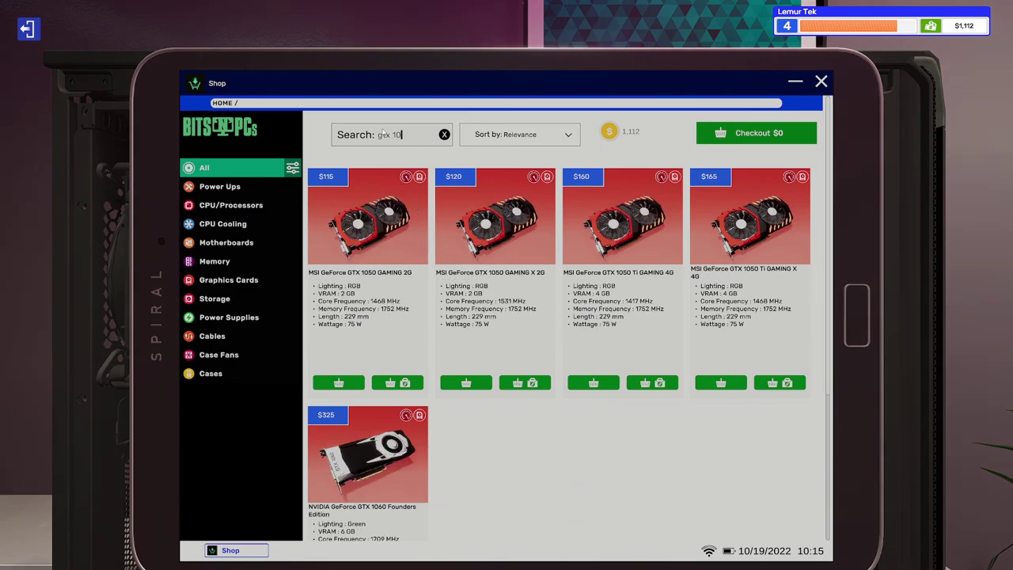
pyautogui.write('60')
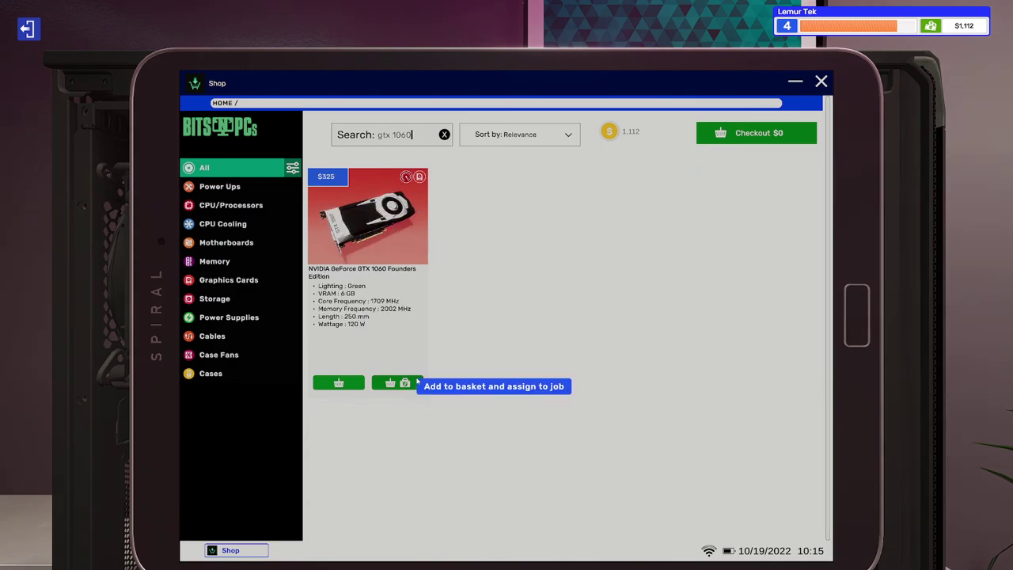
pyautogui.click(390, 383)
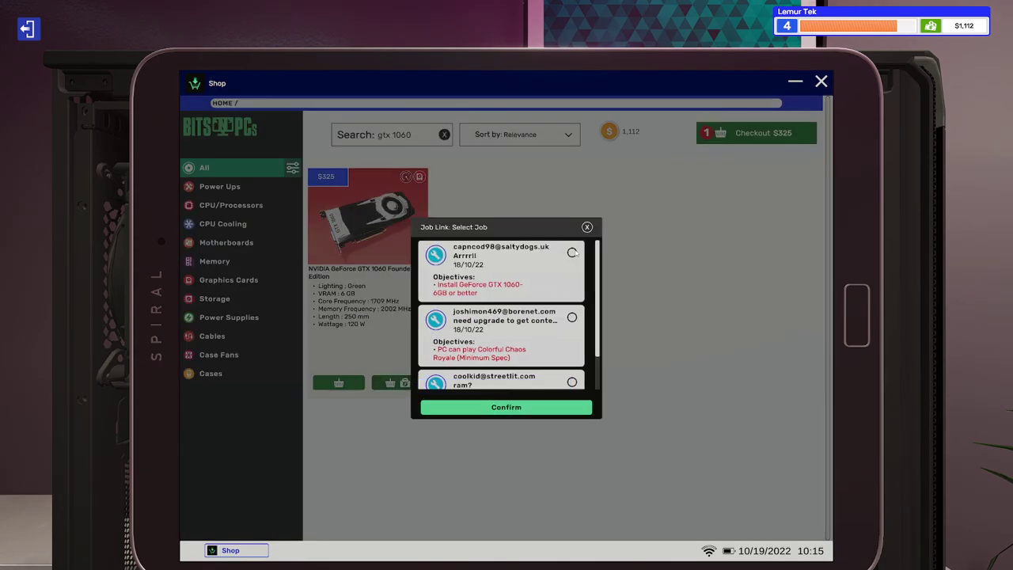
pyautogui.click(534, 410)
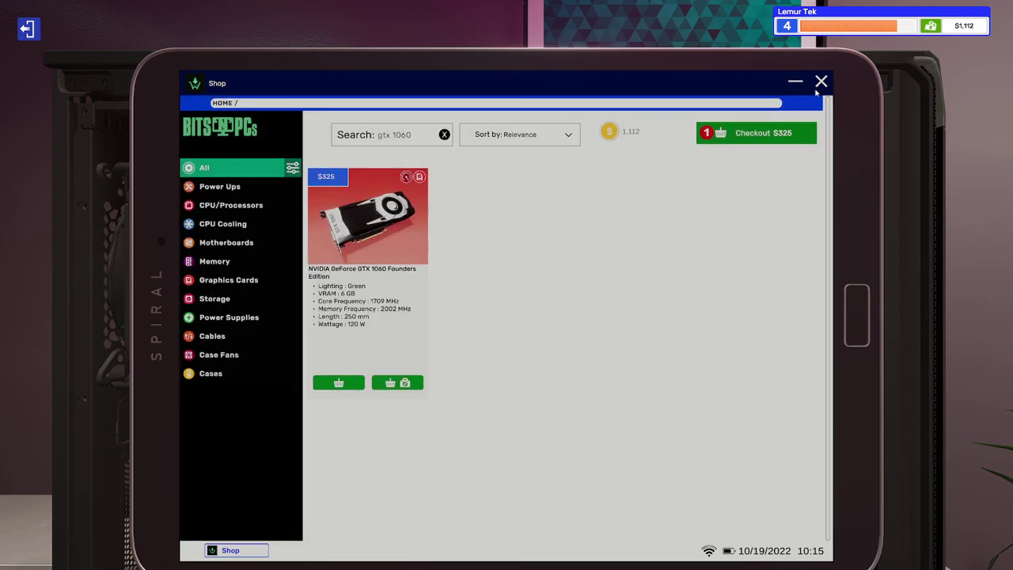
pyautogui.click(777, 138)
pyautogui.click(631, 297)
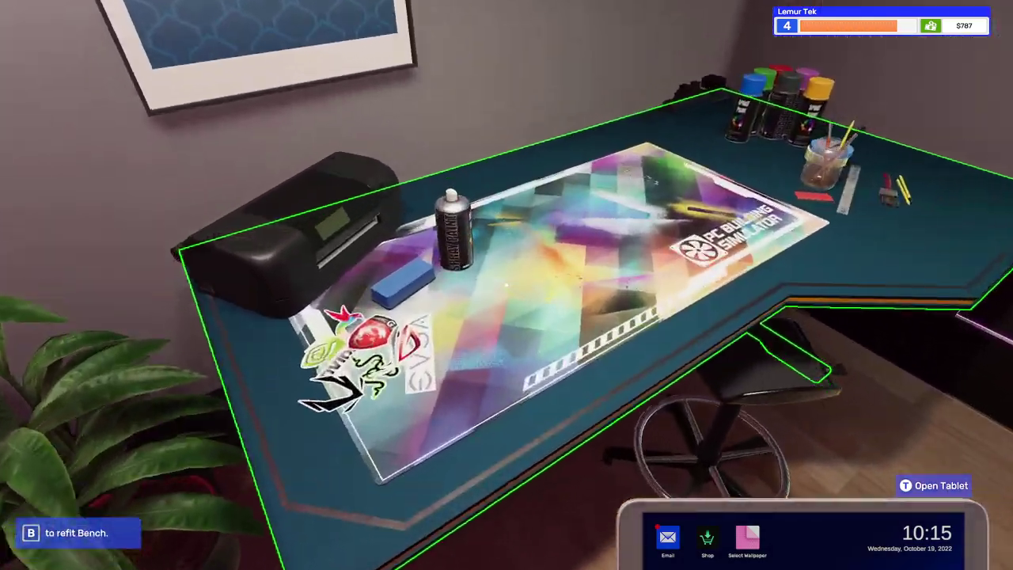
# Enter Build Mode and carry the Colorful Chaos Royale upgrade PC onto the workbench.
pyautogui.press('b')
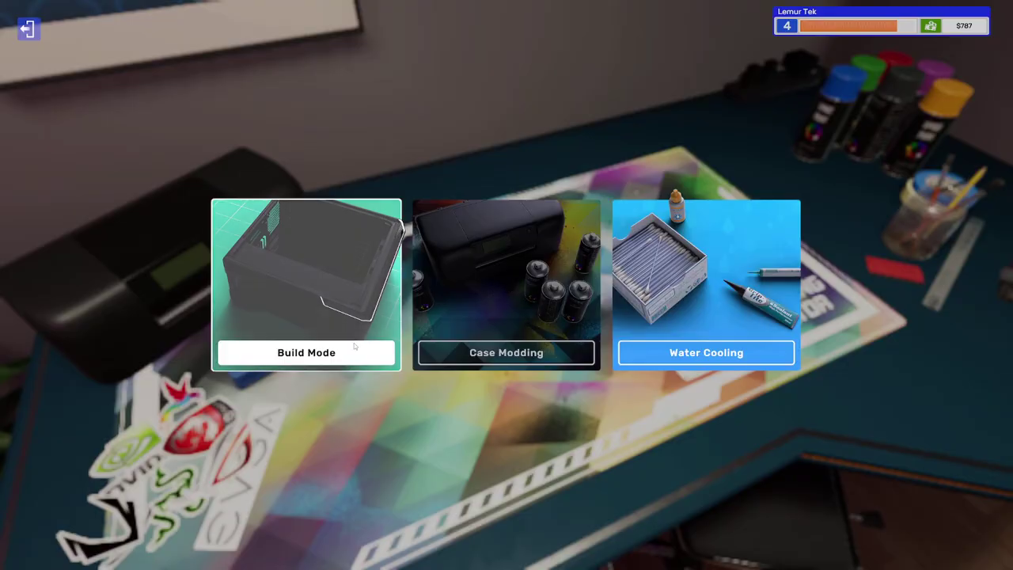
pyautogui.click(323, 357)
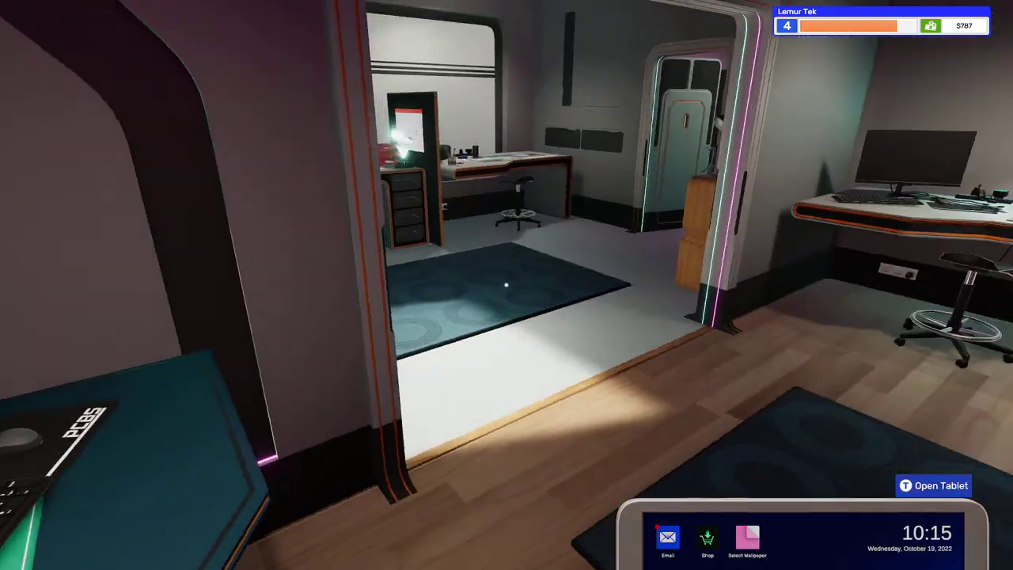
pyautogui.press('w')
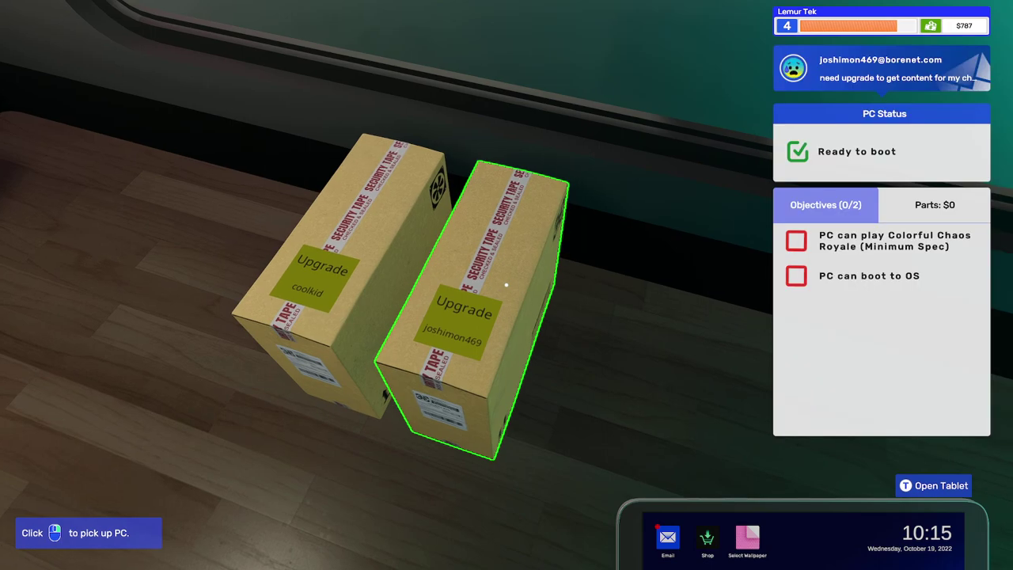
pyautogui.click(506, 285)
pyautogui.press('w')
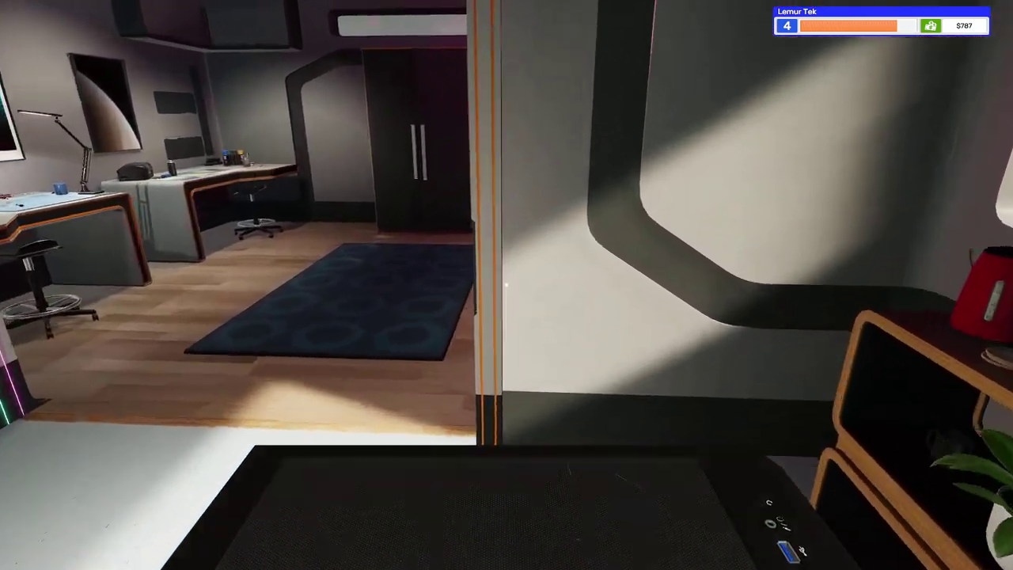
pyautogui.press('w')
pyautogui.click(506, 284)
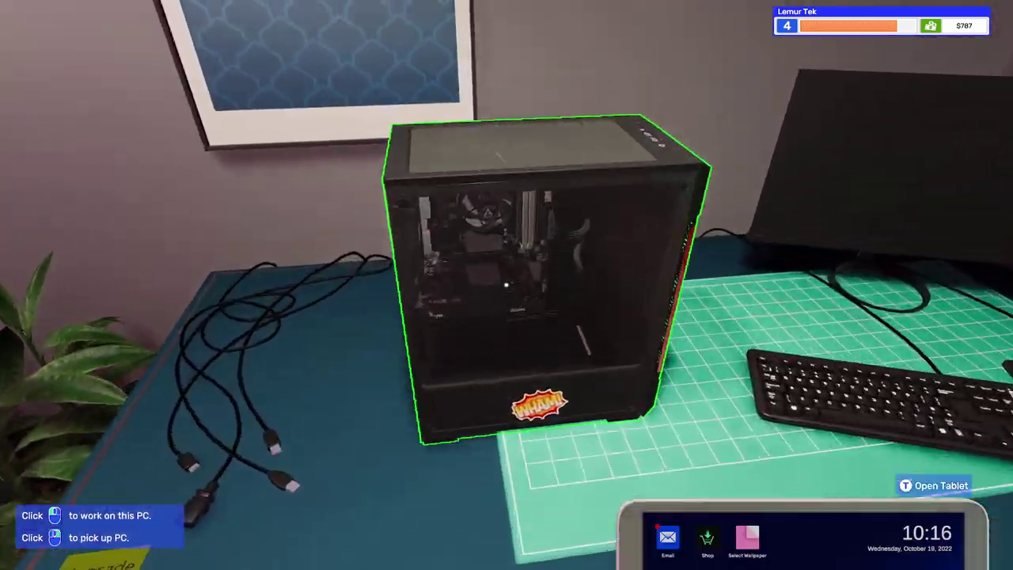
# Start work on the upgrade PC and connect its HDMI, power, mouse and keyboard cables.
pyautogui.click(507, 285)
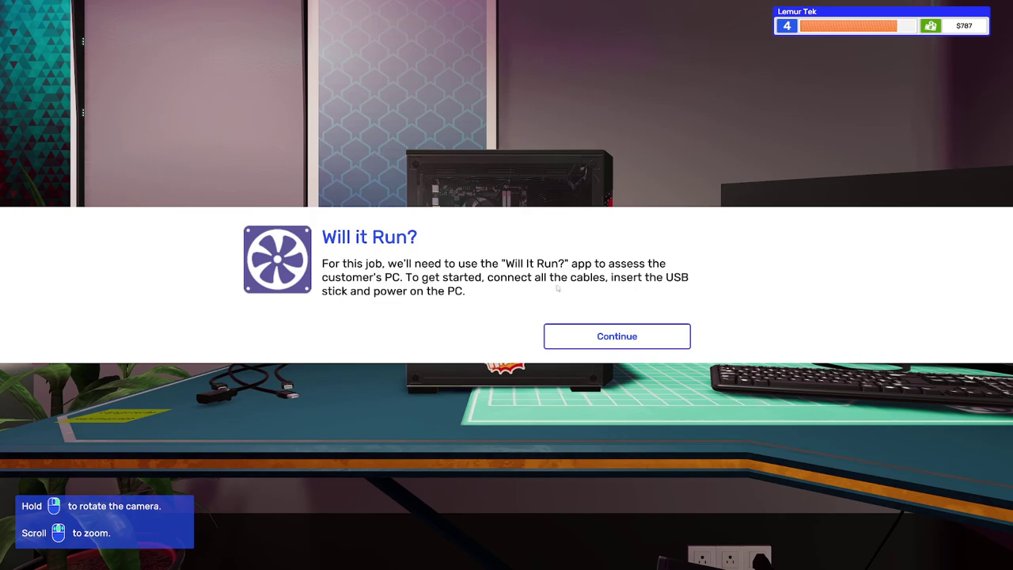
pyautogui.click(616, 336)
pyautogui.press('3')
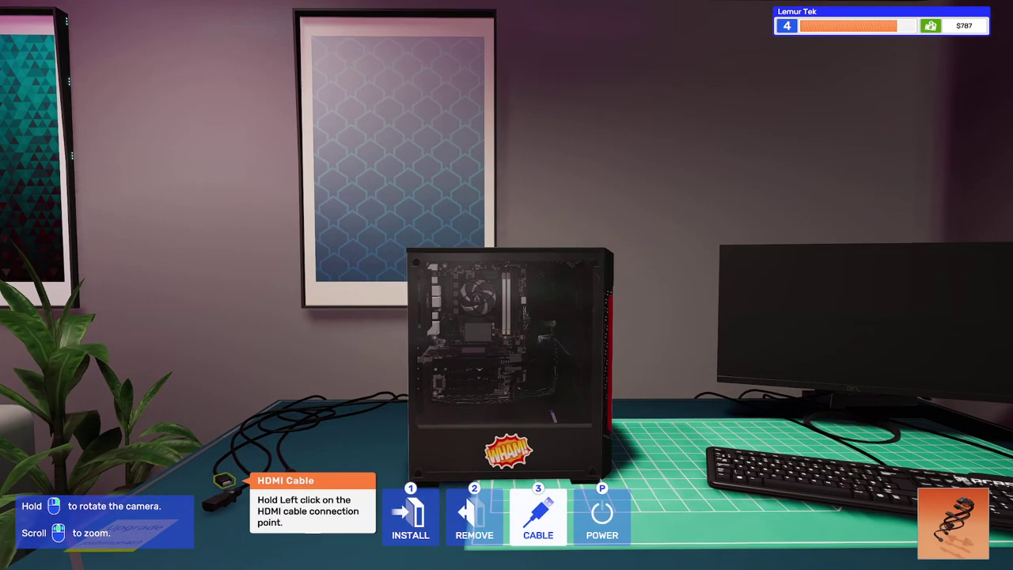
pyautogui.click(237, 496)
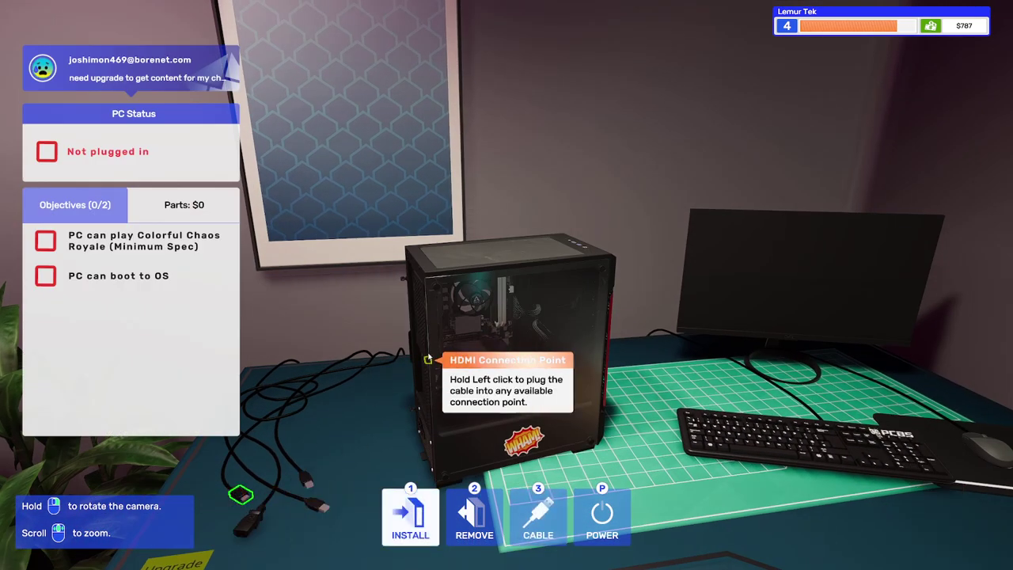
pyautogui.click(427, 356)
pyautogui.click(305, 478)
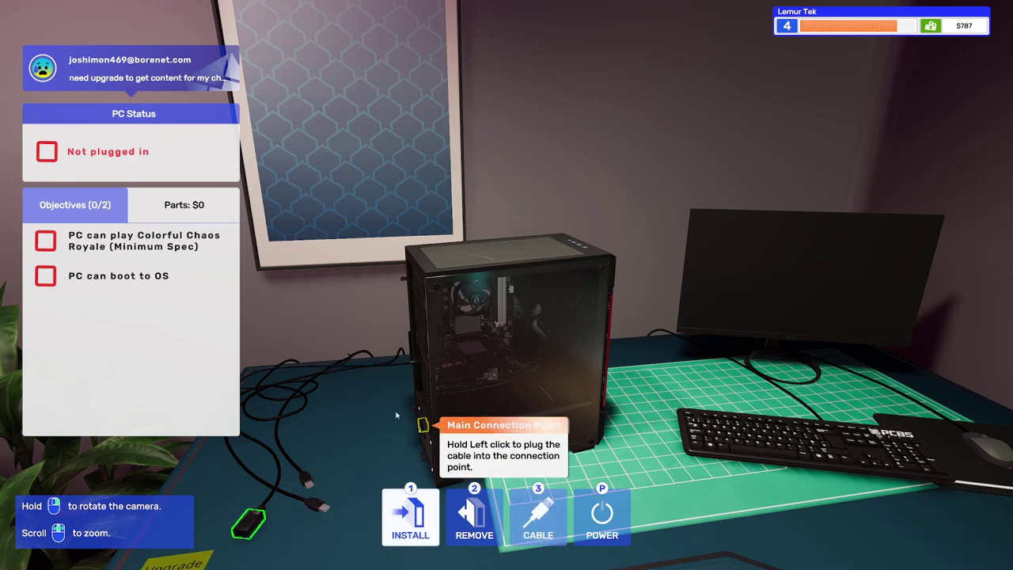
pyautogui.click(424, 427)
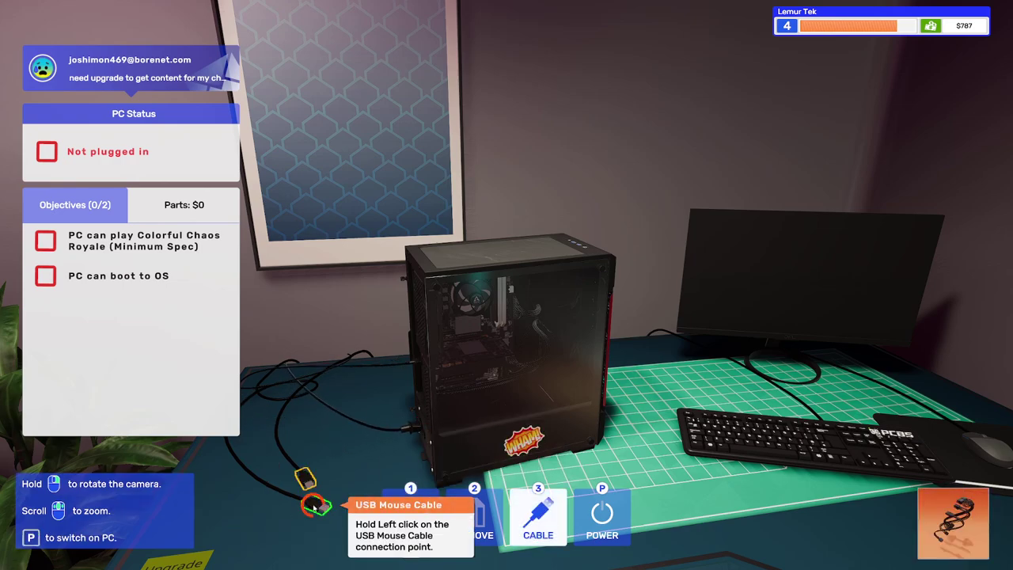
pyautogui.click(317, 505)
pyautogui.click(417, 291)
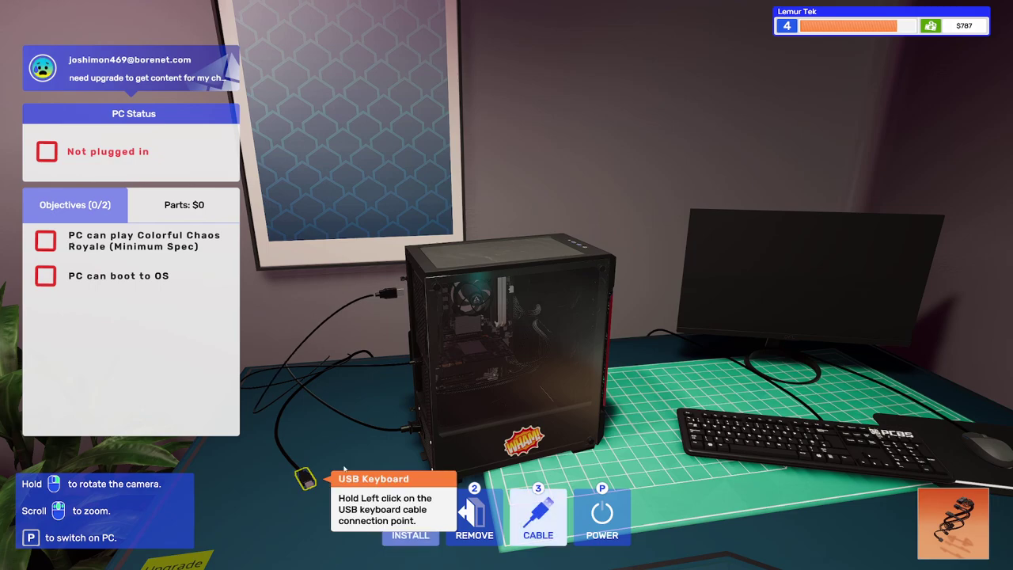
pyautogui.click(316, 505)
pyautogui.click(418, 292)
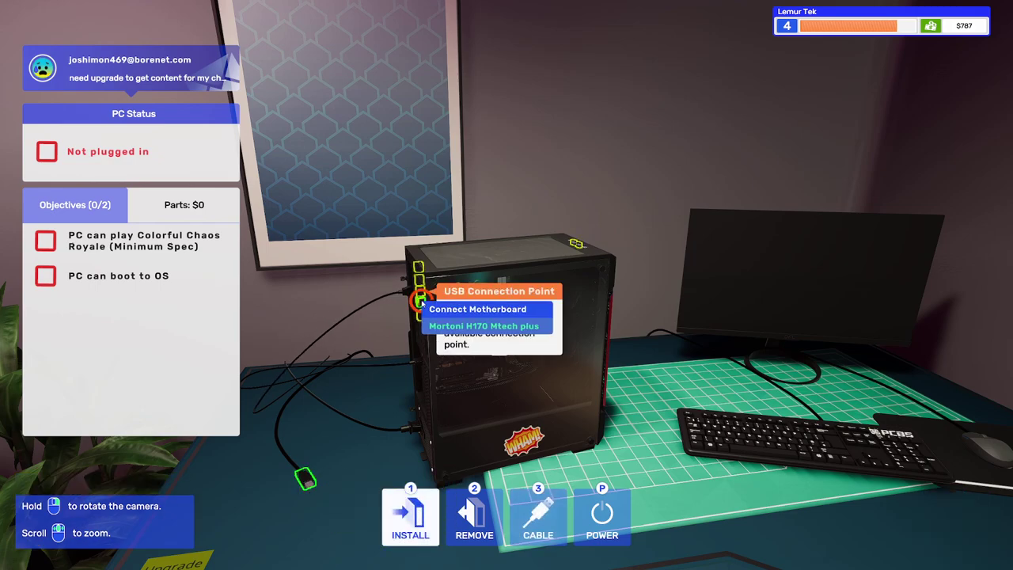
# Insert the USB drive from Tools, power on the PC and view its monitor.
pyautogui.click(410, 516)
pyautogui.click(64, 170)
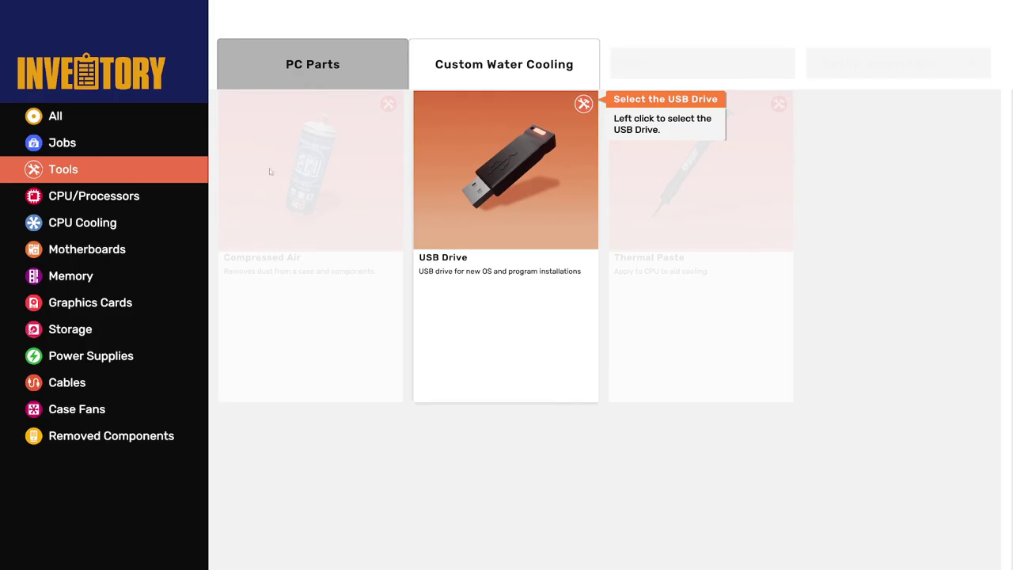
pyautogui.click(500, 237)
pyautogui.click(580, 245)
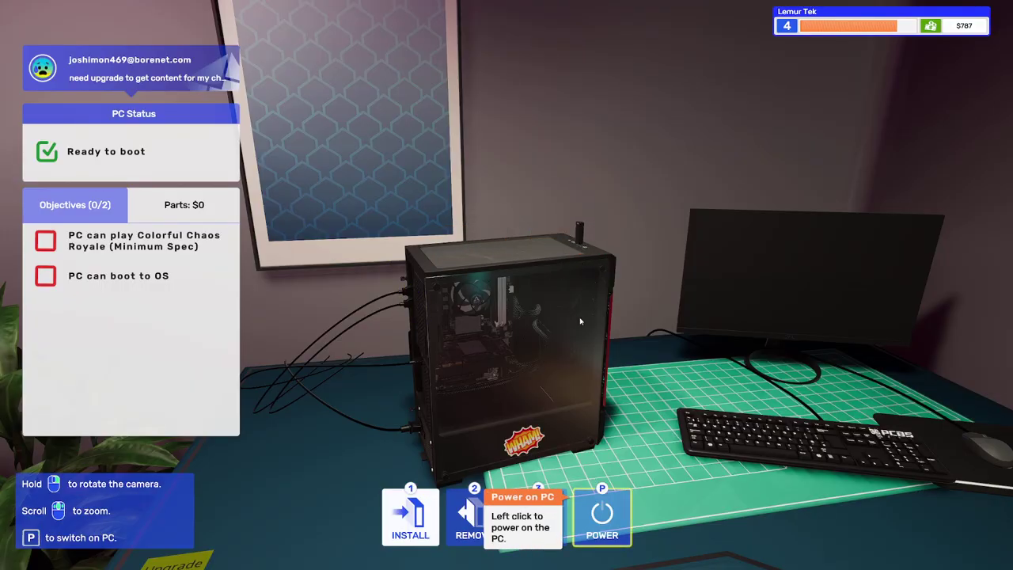
pyautogui.click(604, 516)
pyautogui.click(589, 273)
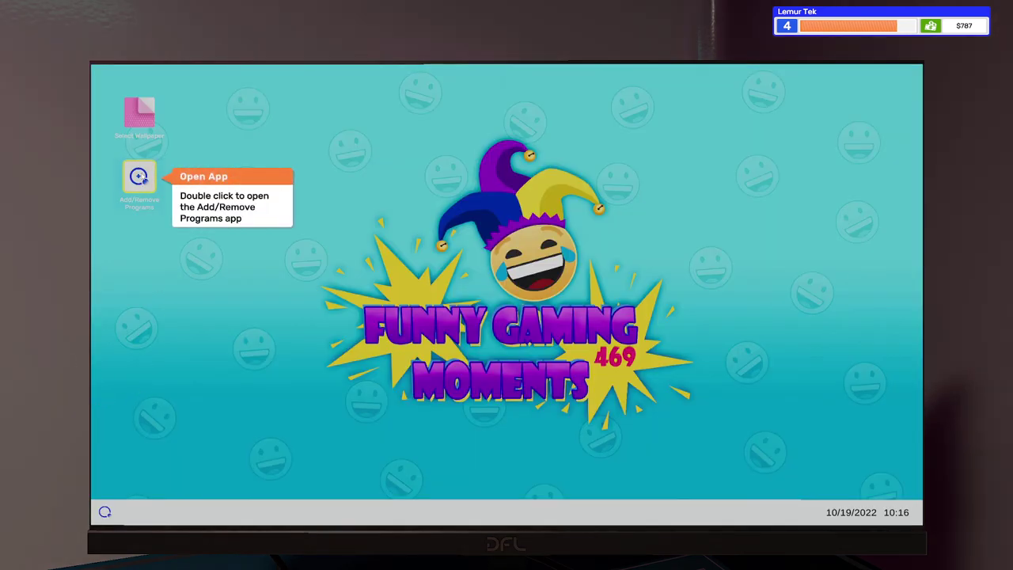
# Install the Will it Run? app through Add/Remove Programs and launch it.
pyautogui.doubleClick(140, 177)
pyautogui.click(394, 180)
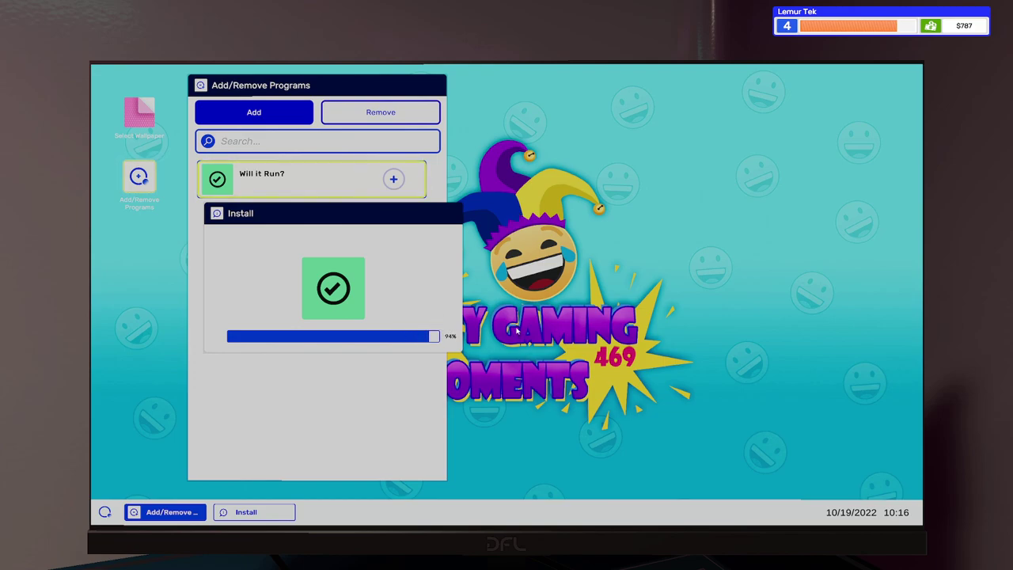
pyautogui.doubleClick(139, 113)
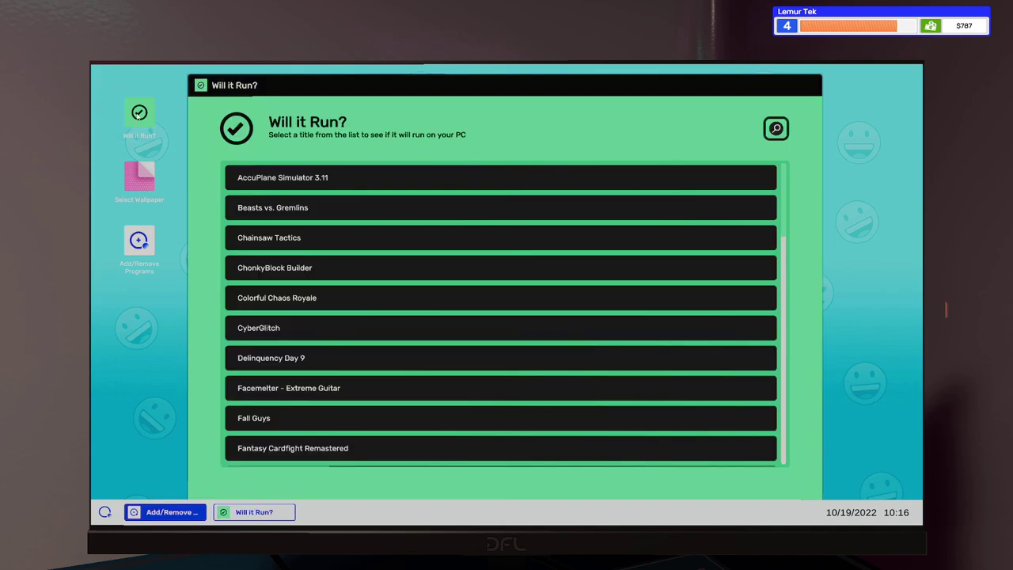
# Check Colorful Chaos Royale's requirements, which flag the i3-6320 CPU, then leave the screen.
pyautogui.click(278, 304)
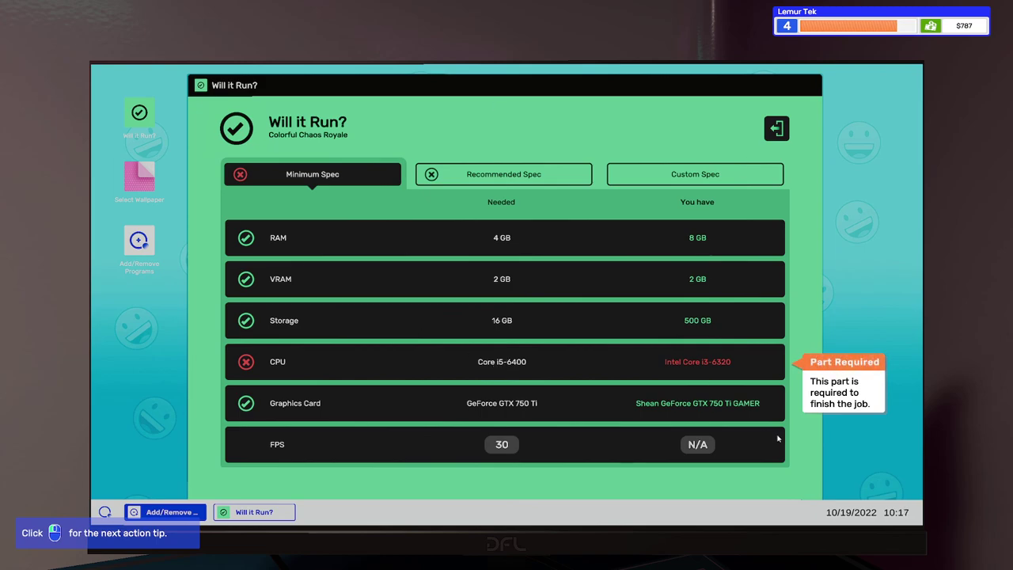
pyautogui.click(720, 366)
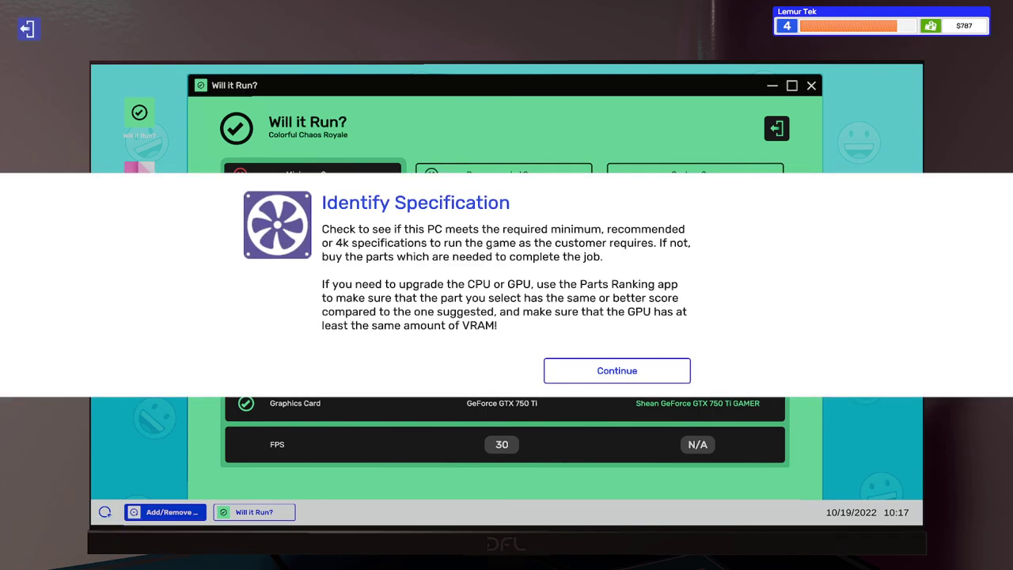
pyautogui.click(616, 370)
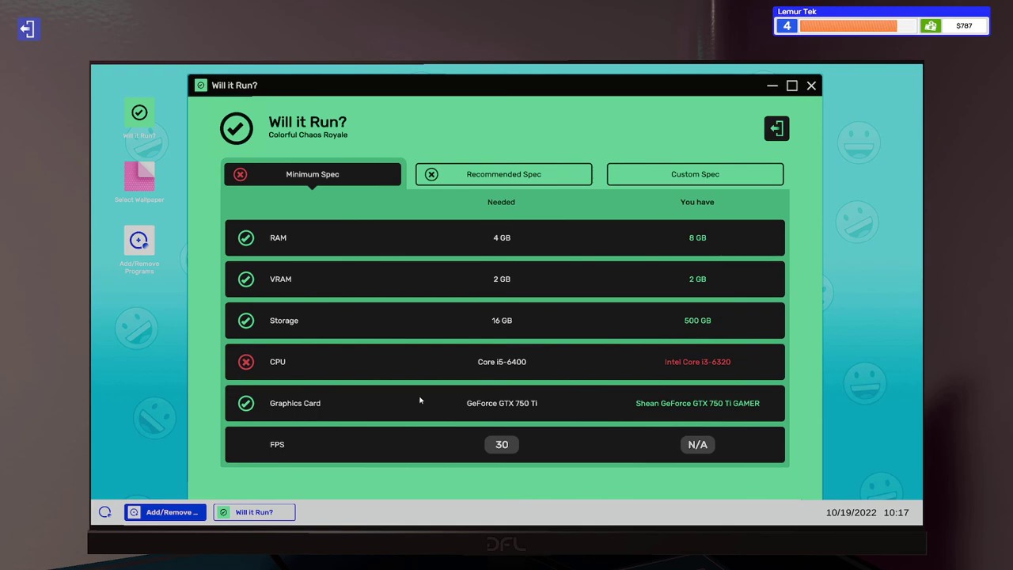
pyautogui.press('Escape')
# Buy an Intel Core i5-6400 for $80, linked to the Colorful Chaos Royale job.
pyautogui.press('t')
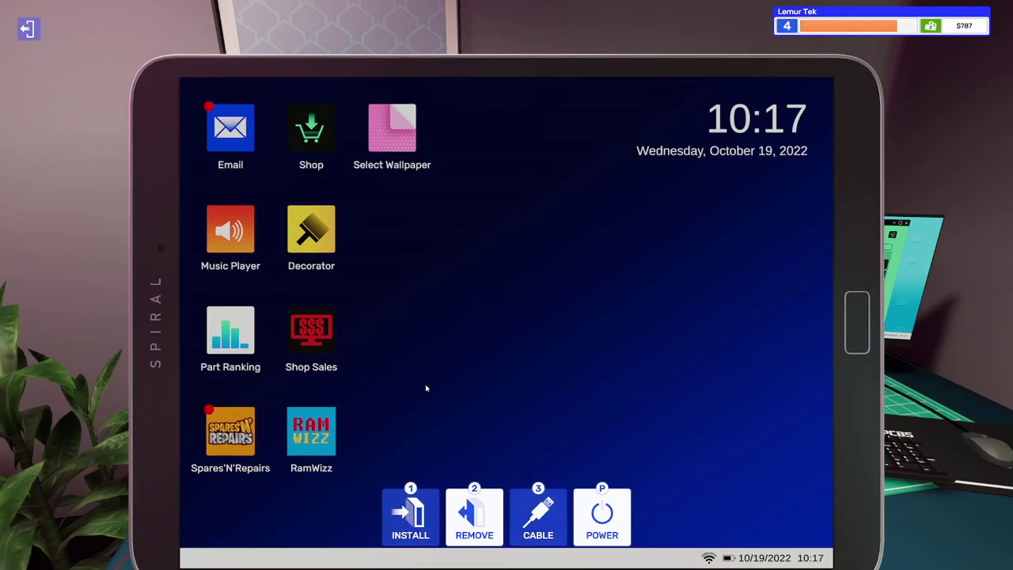
pyautogui.click(311, 127)
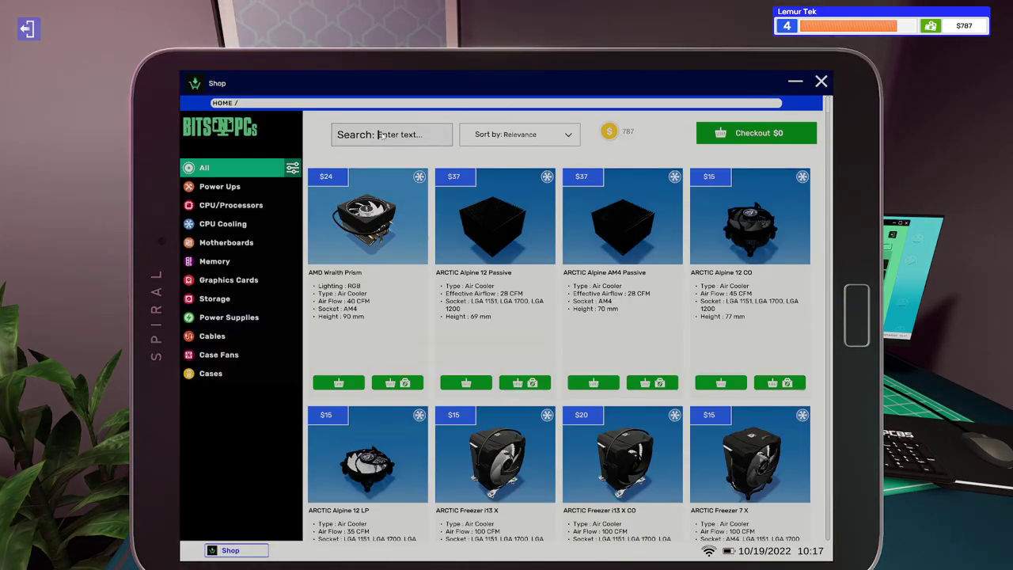
pyautogui.write('I5')
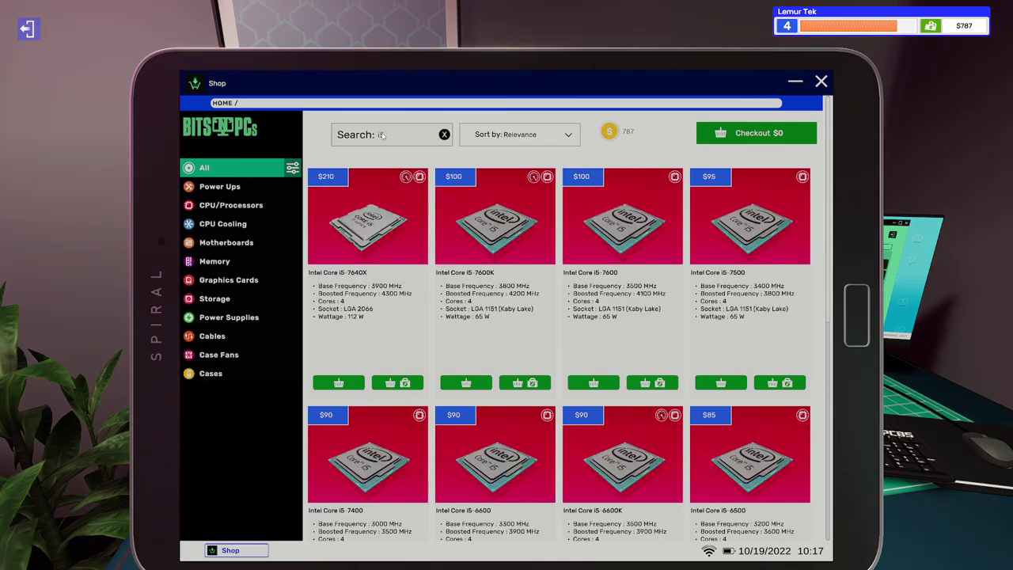
pyautogui.write(' 64')
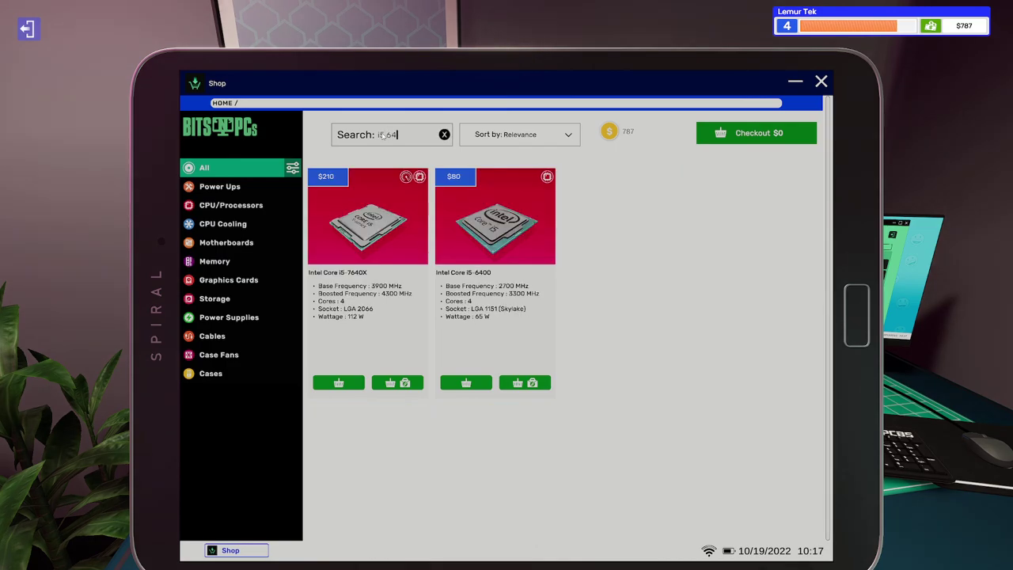
pyautogui.click(524, 383)
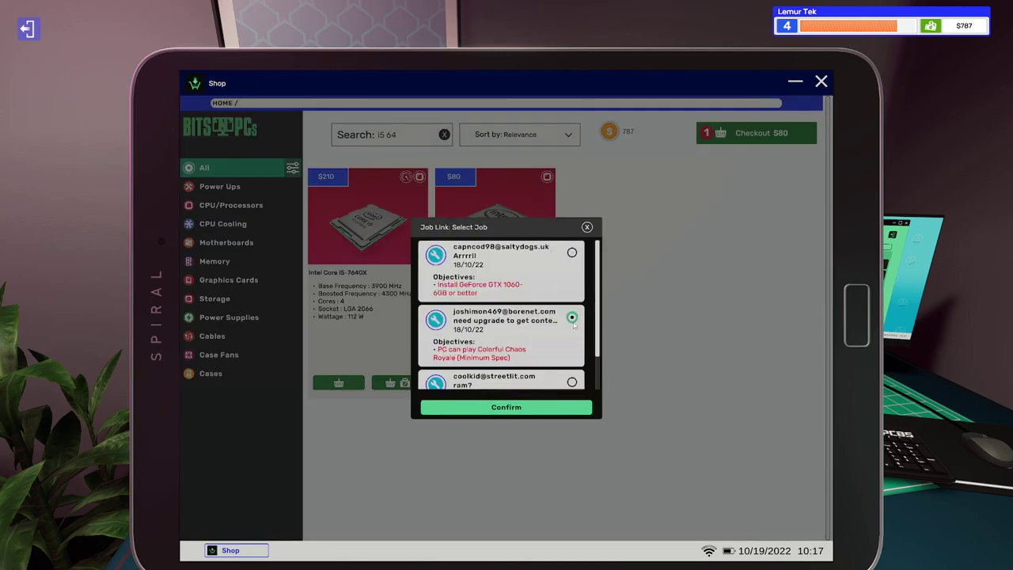
pyautogui.click(546, 407)
pyautogui.click(757, 133)
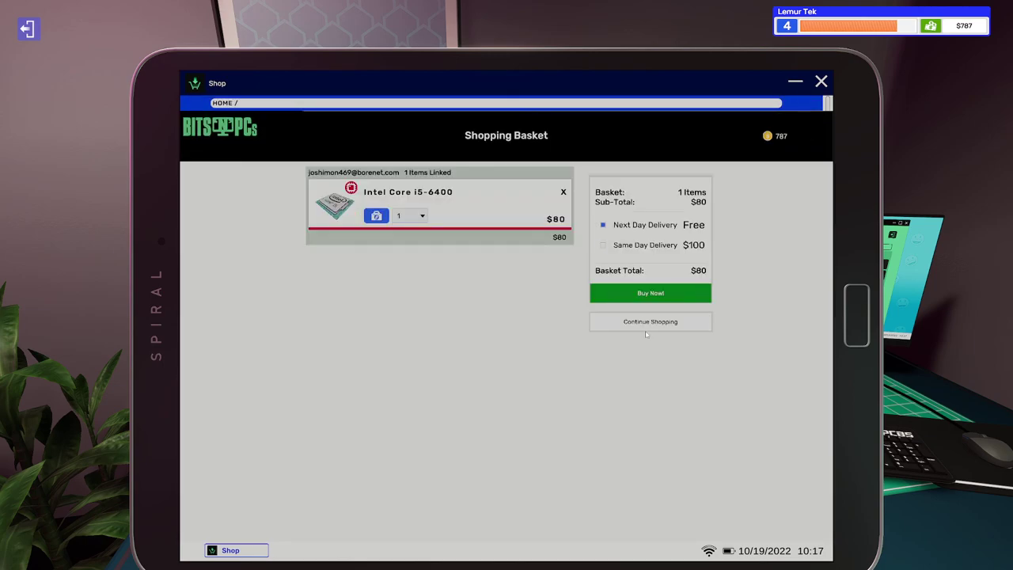
pyautogui.click(644, 290)
# Close the shop, put the tablet away and leave the workbench view.
pyautogui.click(821, 81)
pyautogui.press('Escape')
pyautogui.click(26, 29)
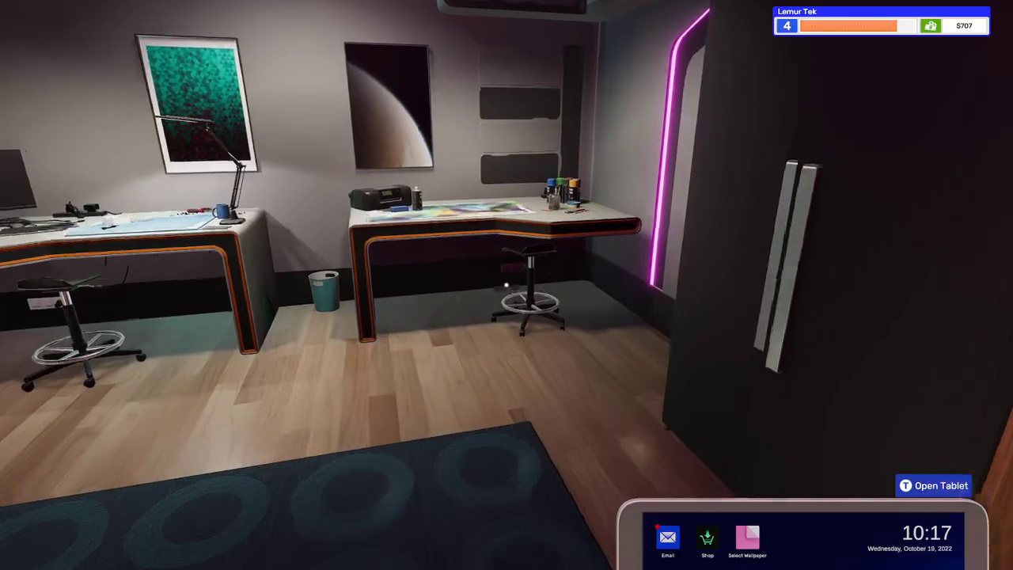
# Power off the Colorful Chaos Royale PC, remove its side panel and leave the build view.
pyautogui.press('w')
pyautogui.click(451, 253)
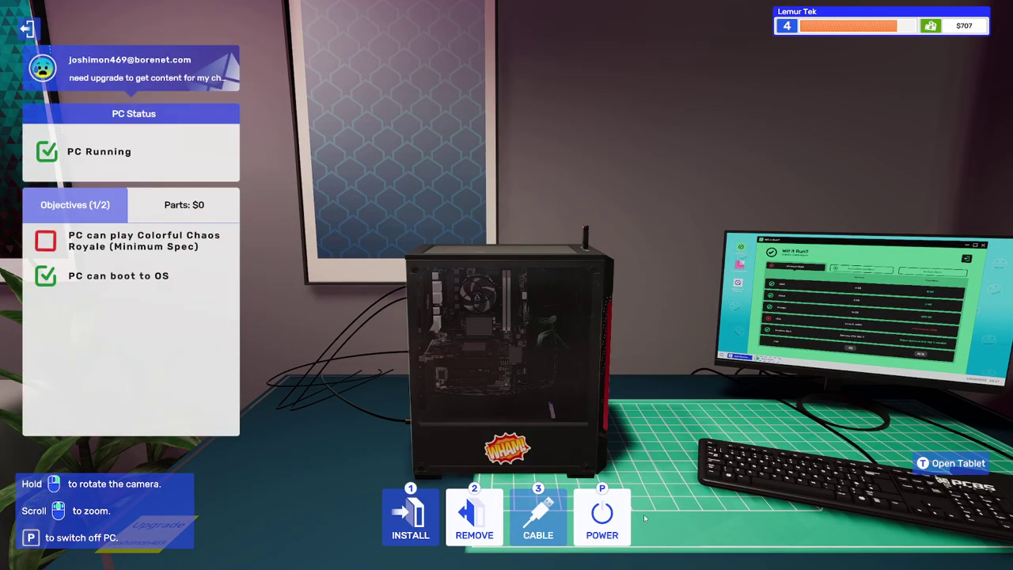
pyautogui.press('p')
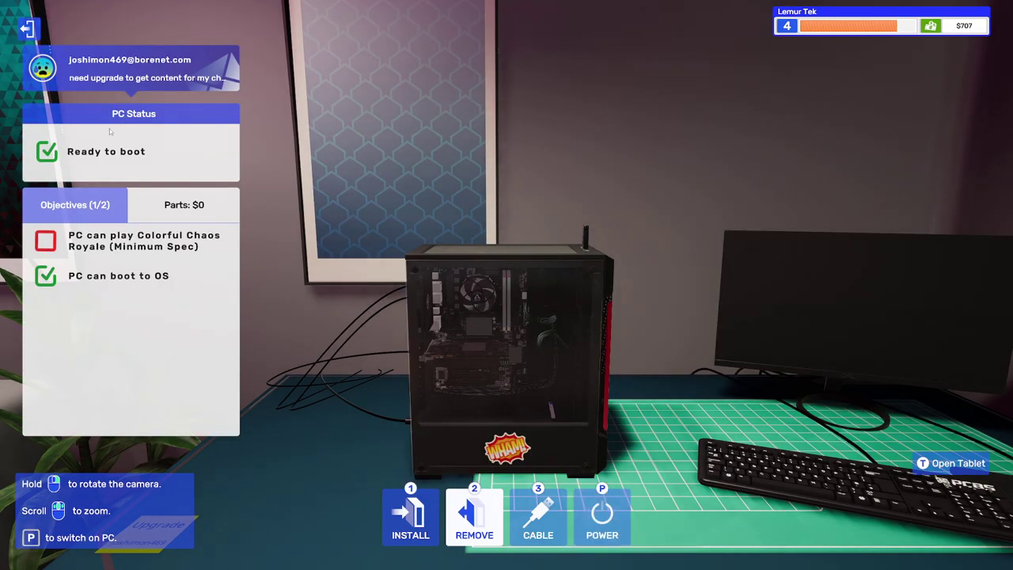
pyautogui.scroll(3, 475, 293)
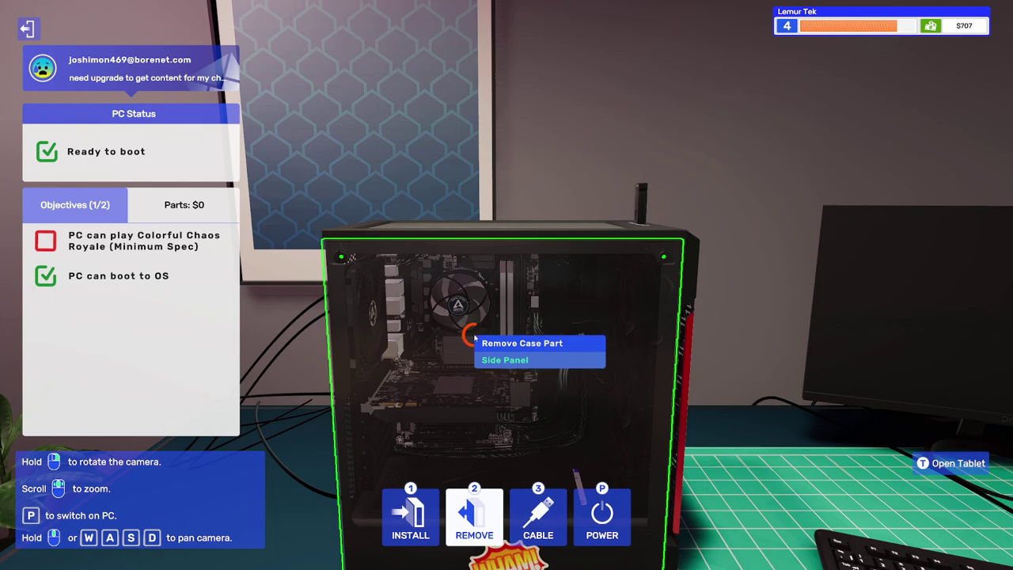
pyautogui.click(475, 338)
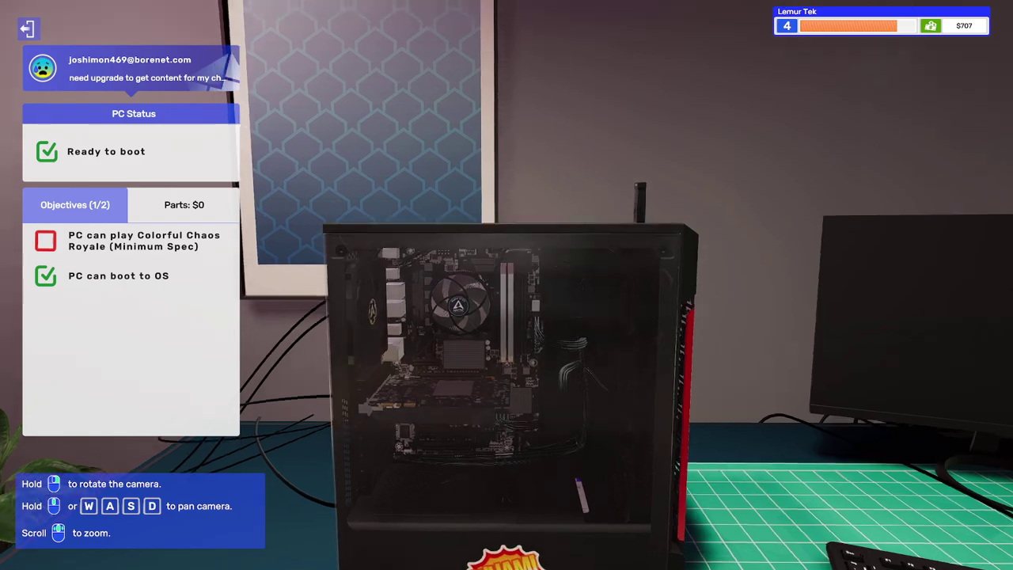
pyautogui.moveTo(671, 261); pyautogui.dragTo(649, 269)
pyautogui.scroll(-3, 694, 497)
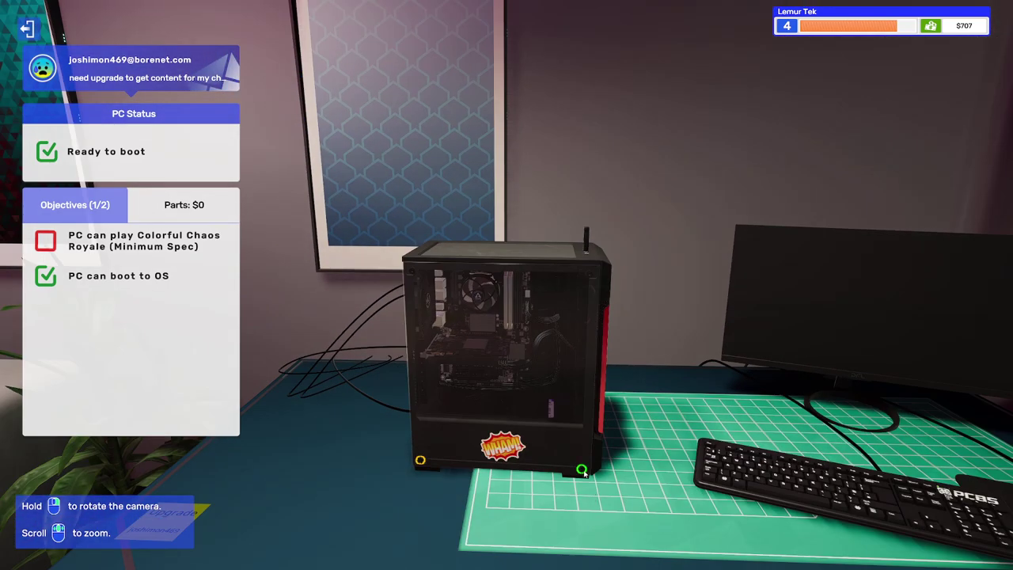
pyautogui.click(425, 460)
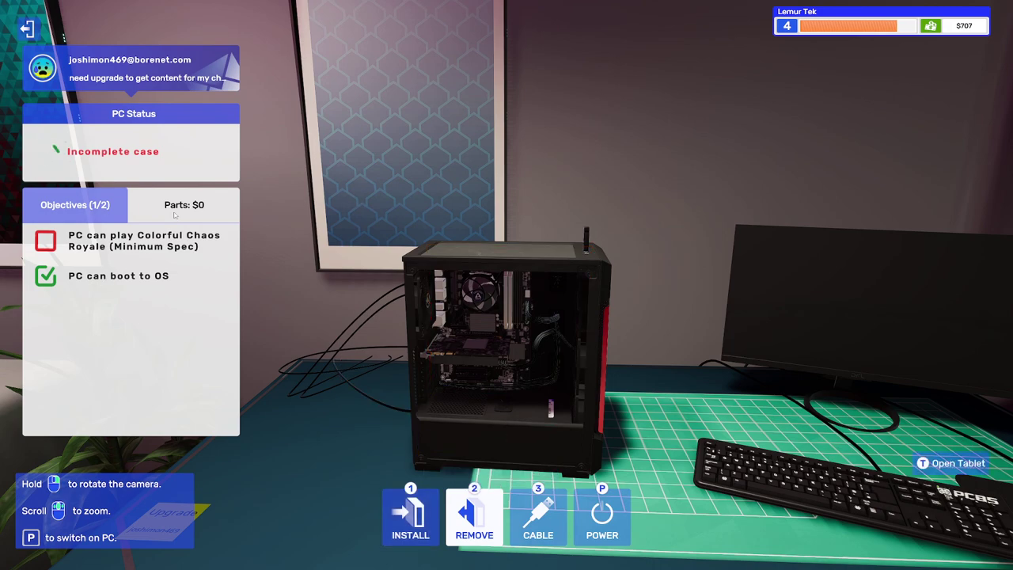
pyautogui.click(26, 29)
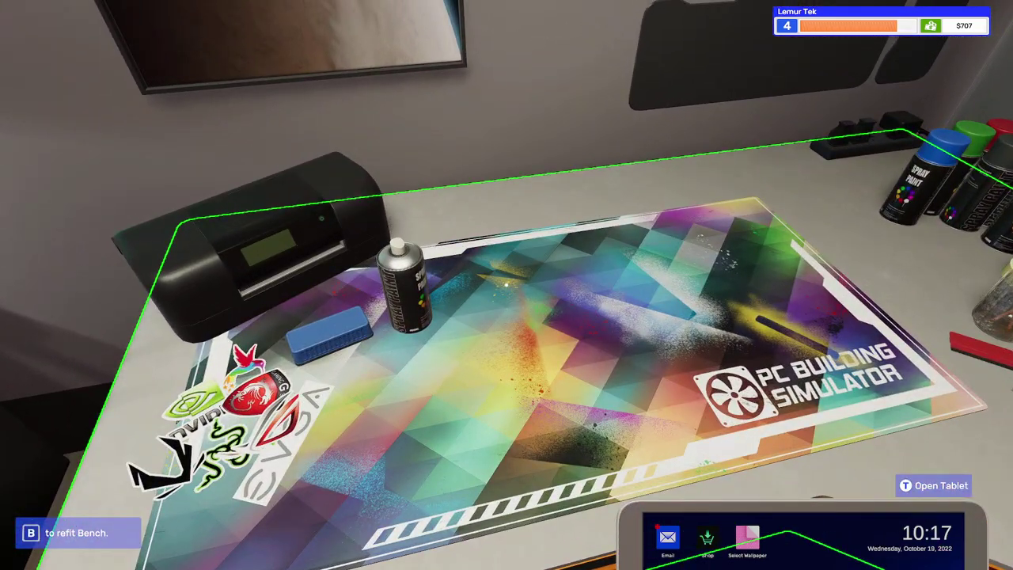
# Switch the refit bench to Build Mode and walk to the boxed RAM-upgrade PC.
pyautogui.press('b')
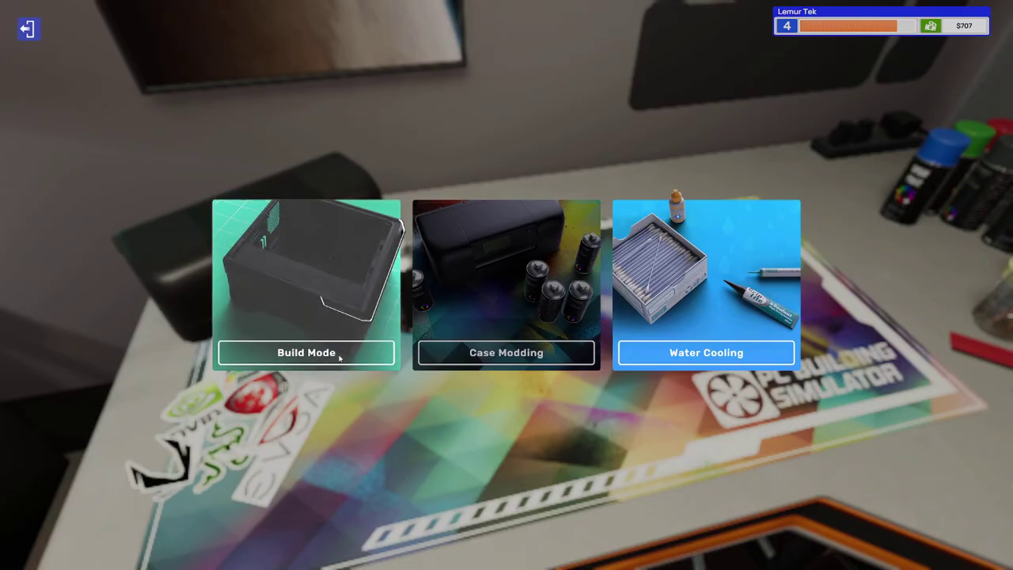
pyautogui.click(351, 353)
pyautogui.press('w')
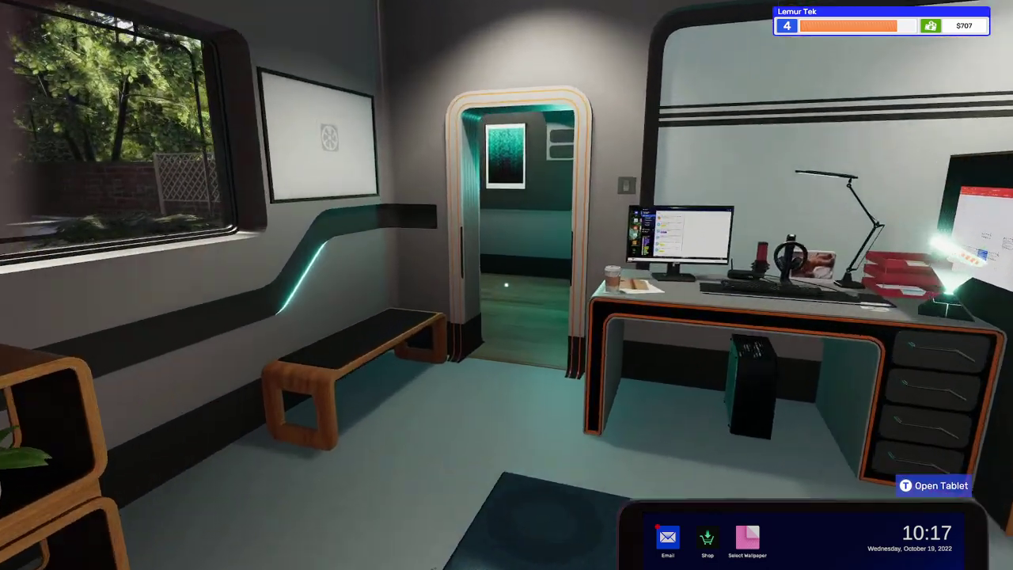
pyautogui.press('w')
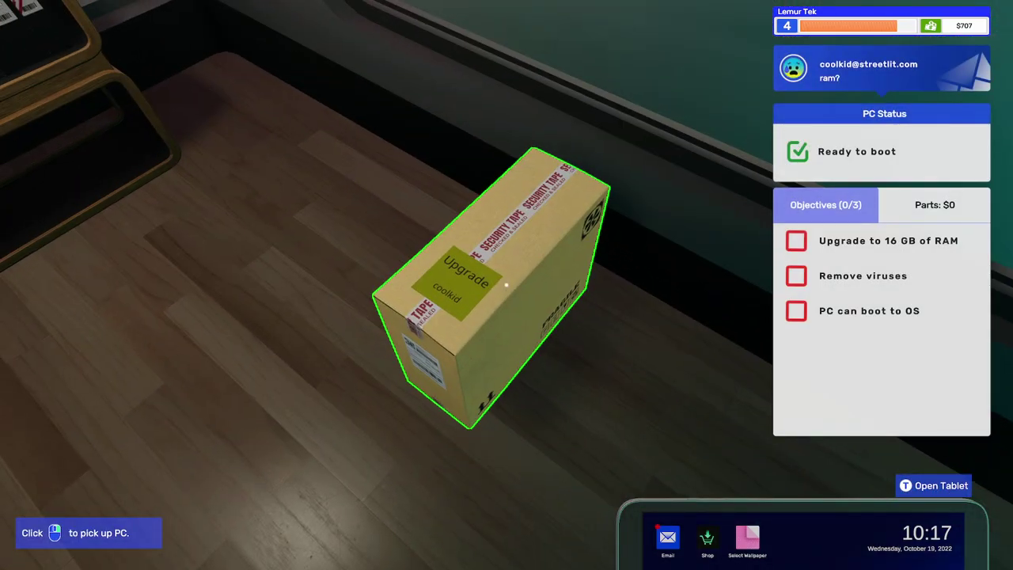
# Carry the boxed PC to the desk, place it and start working on it.
pyautogui.click(506, 285)
pyautogui.press('w')
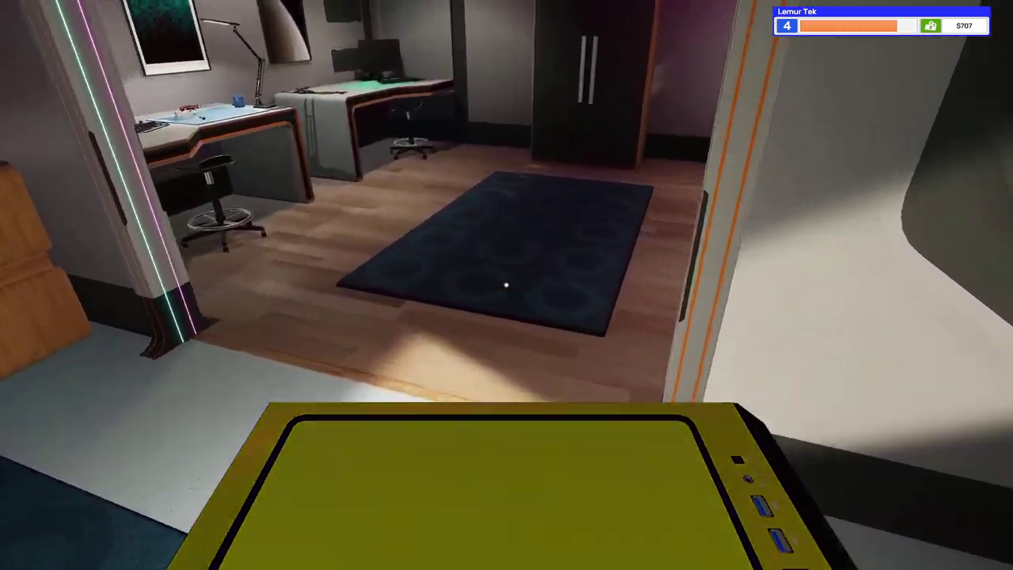
pyautogui.press('w')
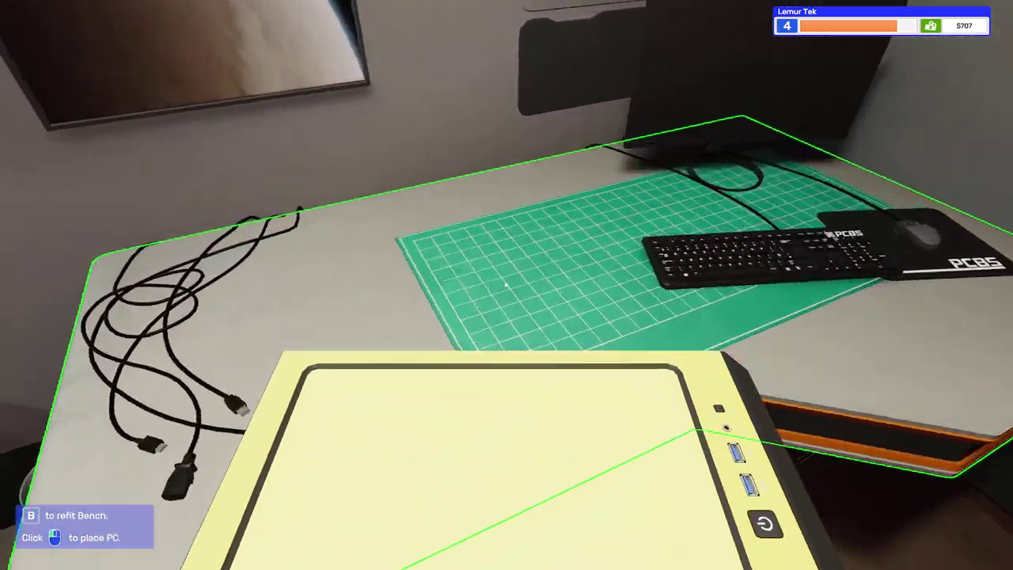
pyautogui.click(506, 285)
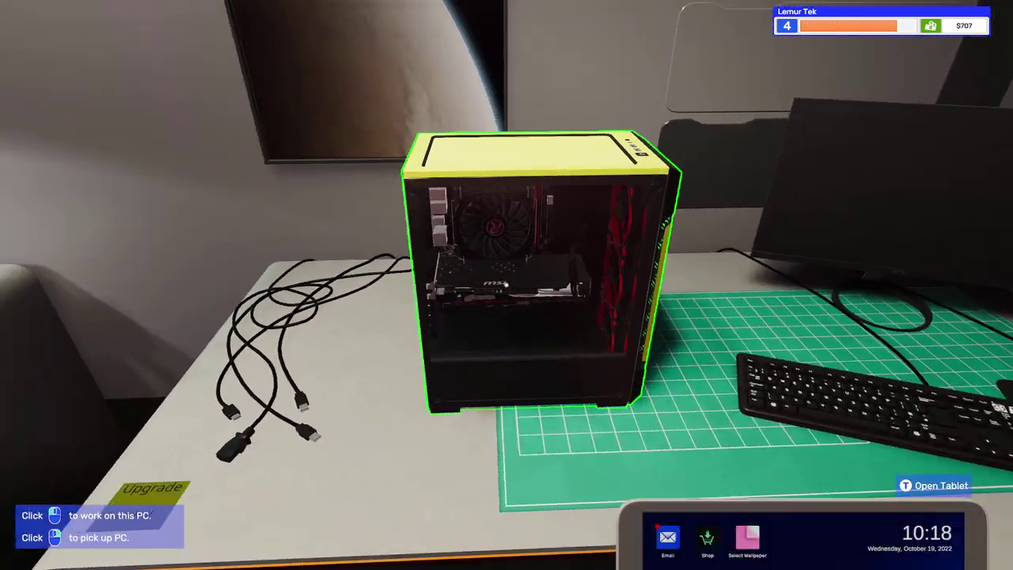
pyautogui.rightClick(488, 290)
pyautogui.click(467, 295)
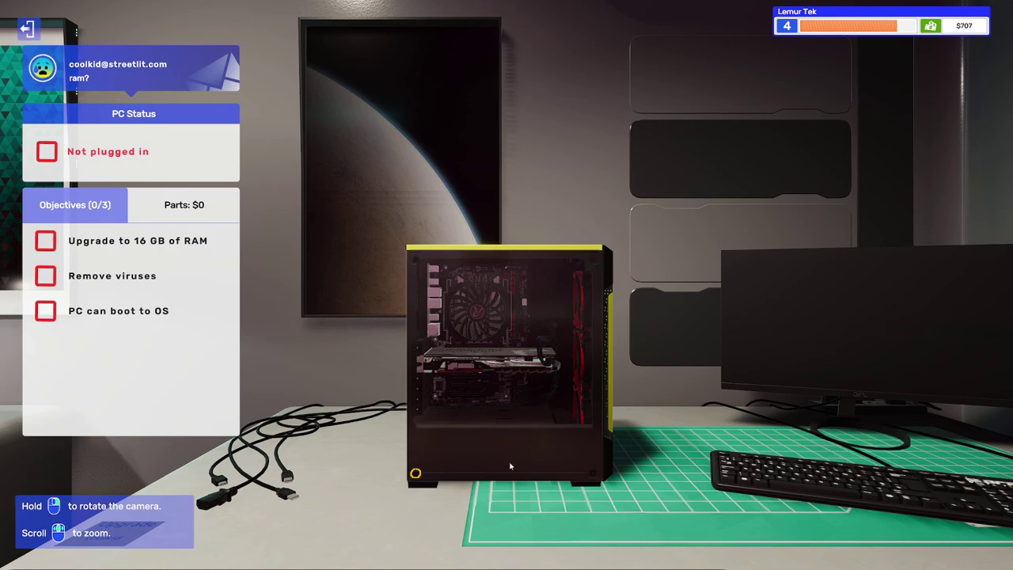
# Remove the coolkid PC's side panel and pick the 8 GB T-Force DARK RAM from Memory.
pyautogui.click(415, 475)
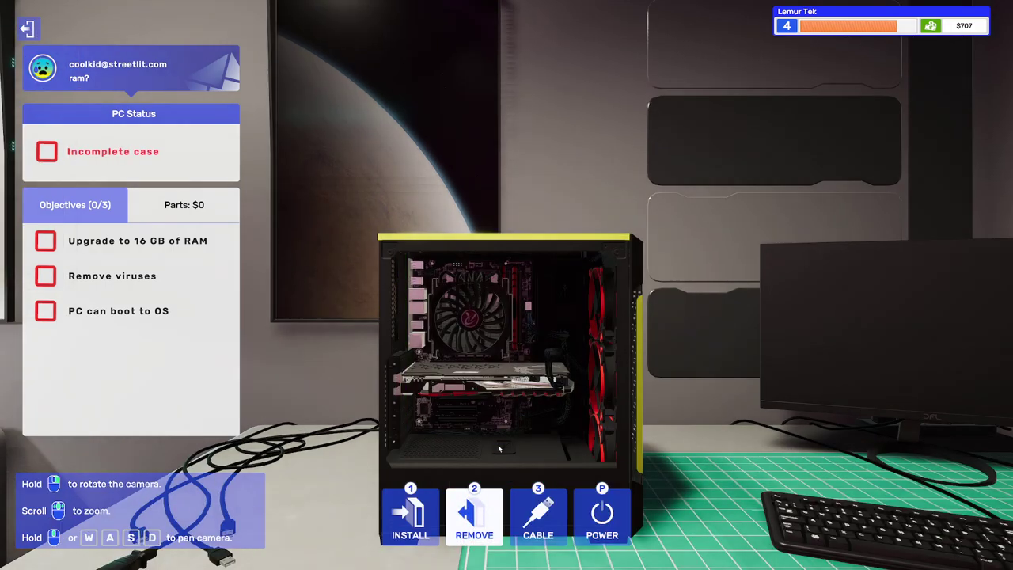
pyautogui.scroll(3, 507, 356)
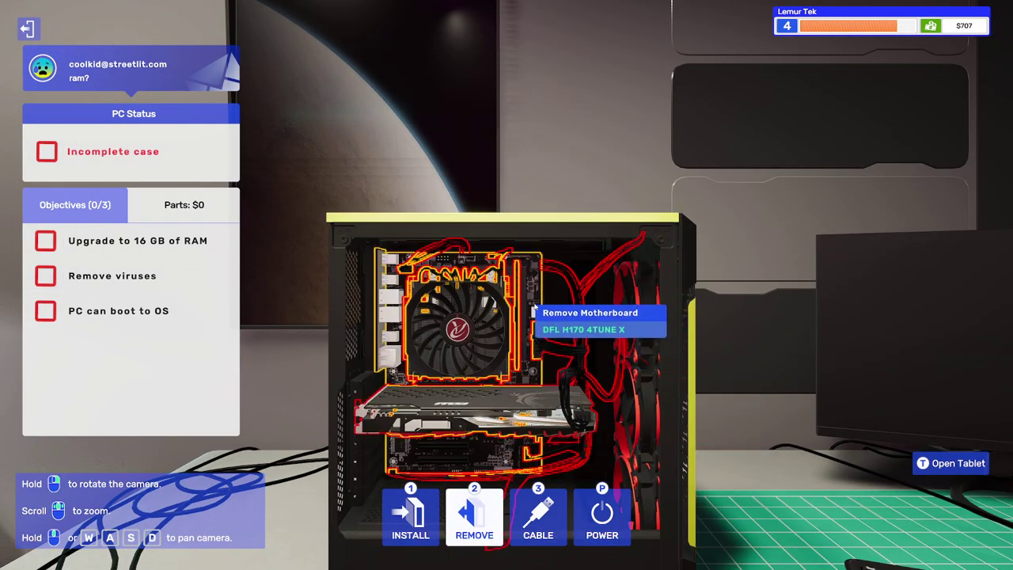
pyautogui.scroll(3, 522, 307)
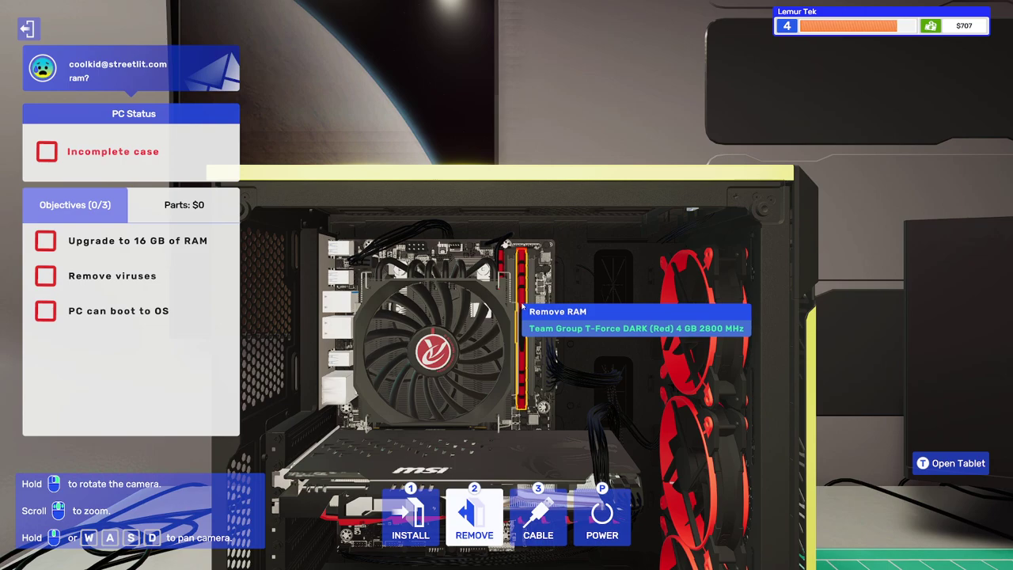
pyautogui.moveTo(521, 328)
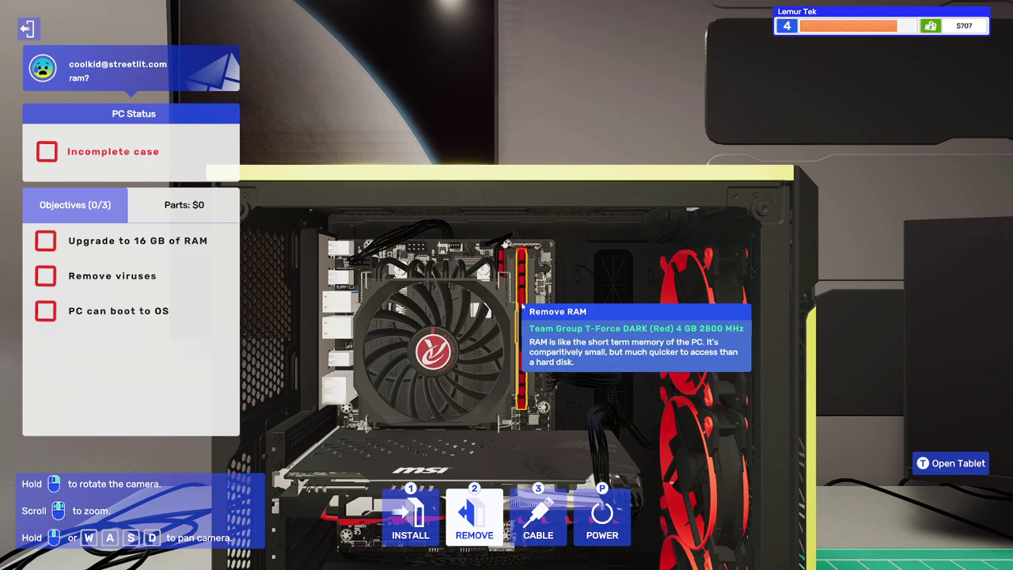
pyautogui.click(410, 518)
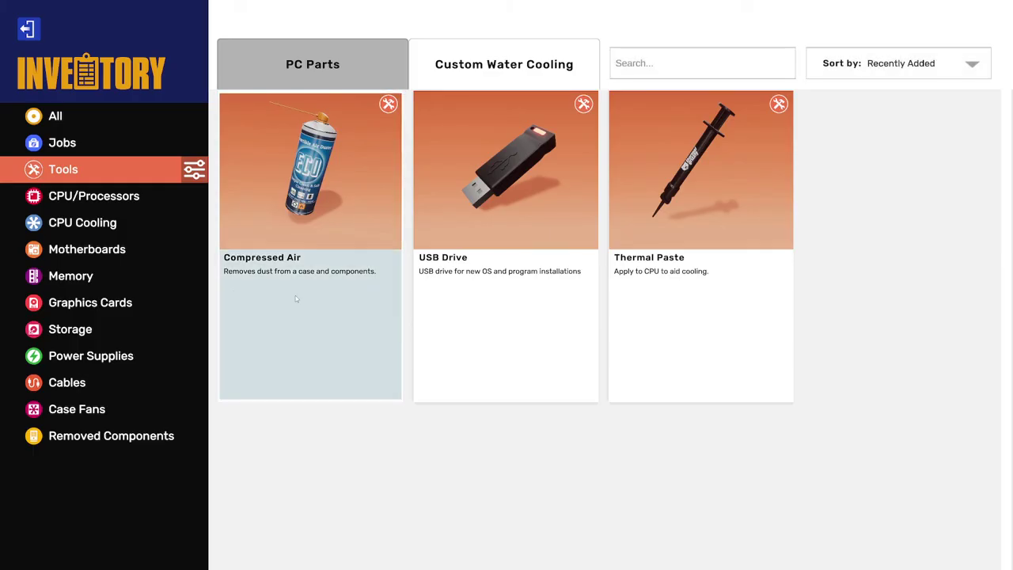
pyautogui.click(93, 276)
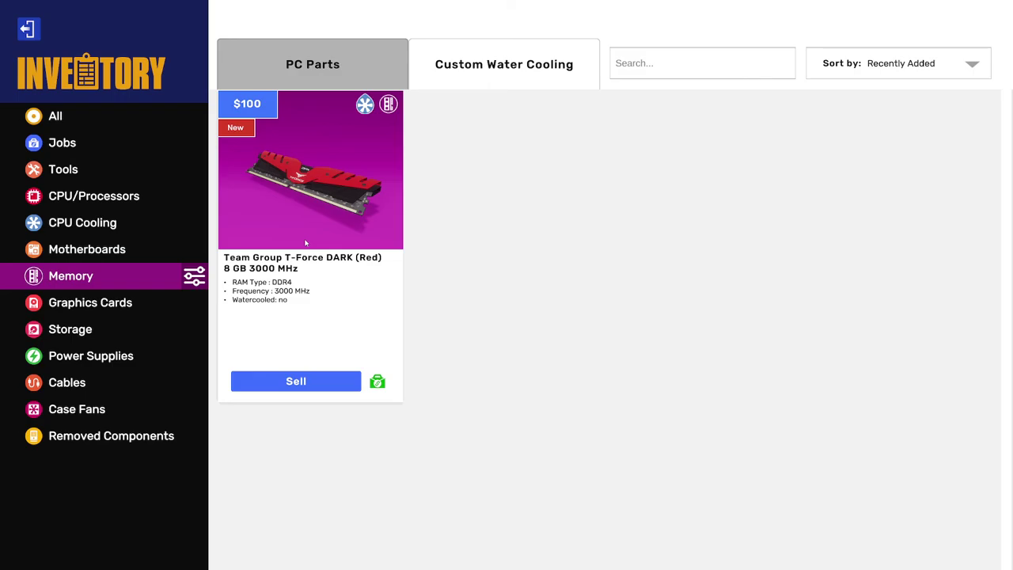
pyautogui.click(359, 243)
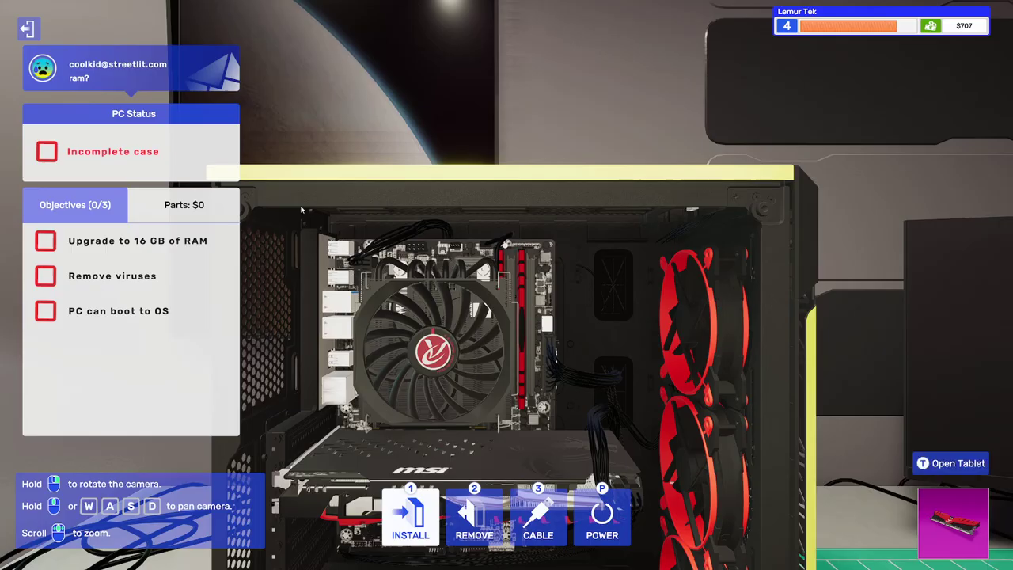
# Seat the 8 GB RAM stick in its slot, then open Removed Components.
pyautogui.click(530, 332)
pyautogui.click(531, 252)
pyautogui.click(532, 408)
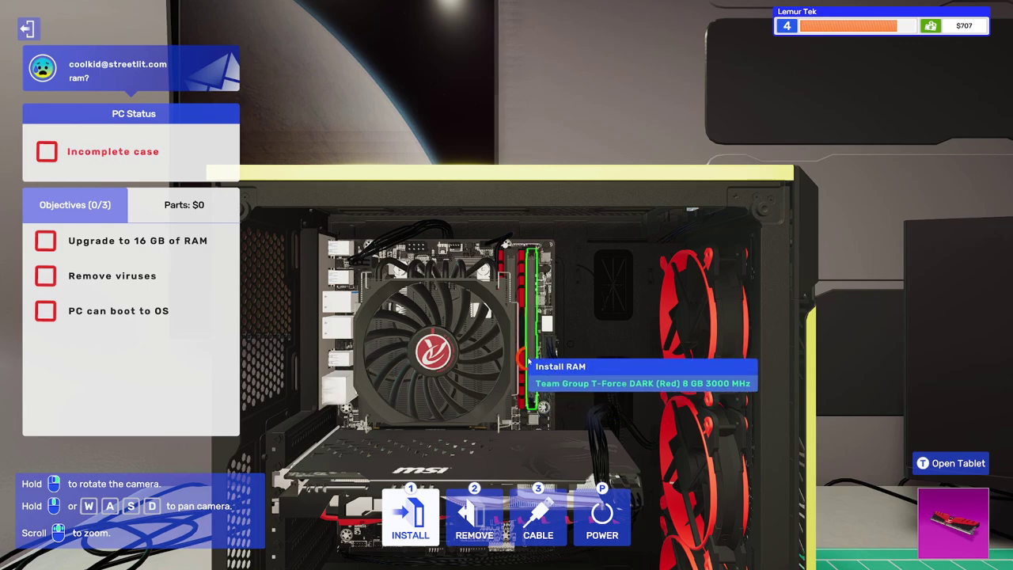
pyautogui.click(528, 357)
pyautogui.press('2')
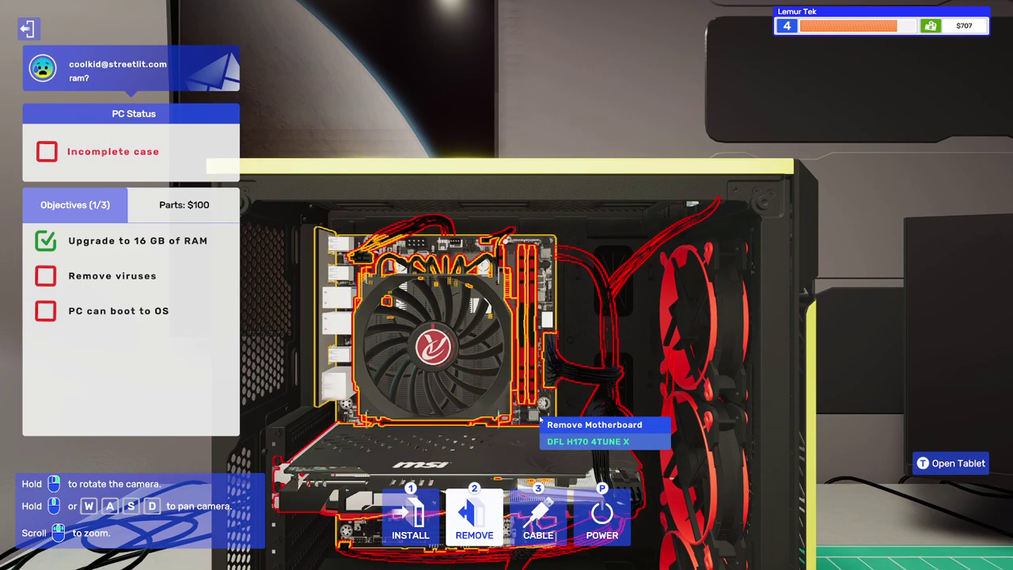
pyautogui.scroll(-5, 543, 420)
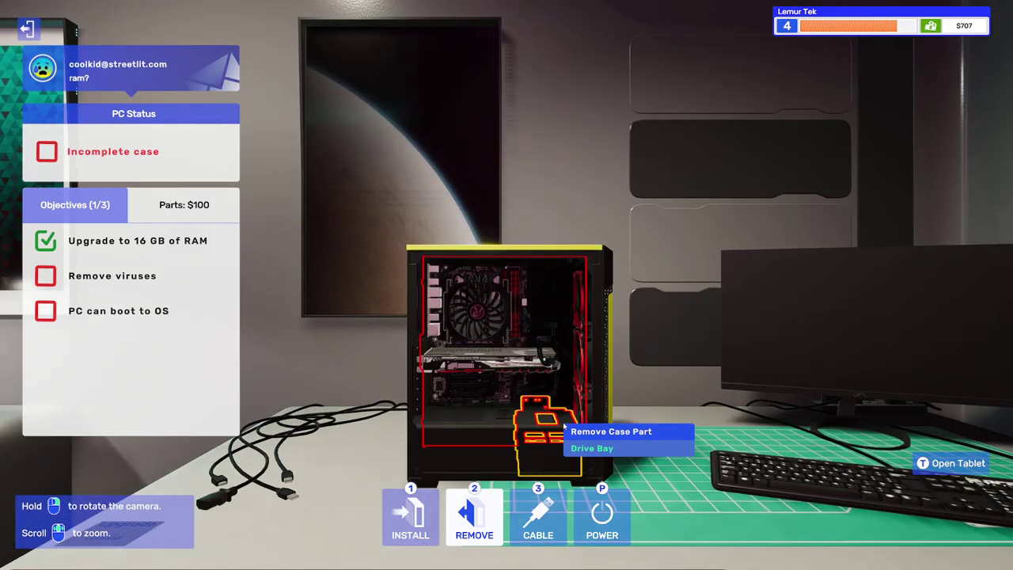
pyautogui.press('1')
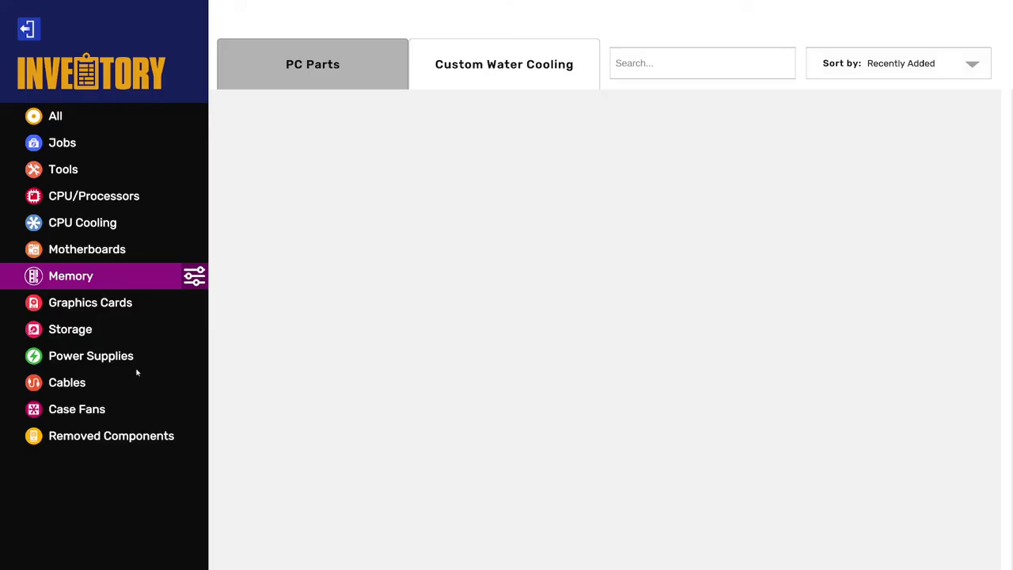
pyautogui.click(111, 435)
# Put the side panel back on, screw it down, and check the tools inventory.
pyautogui.click(701, 198)
pyautogui.click(557, 316)
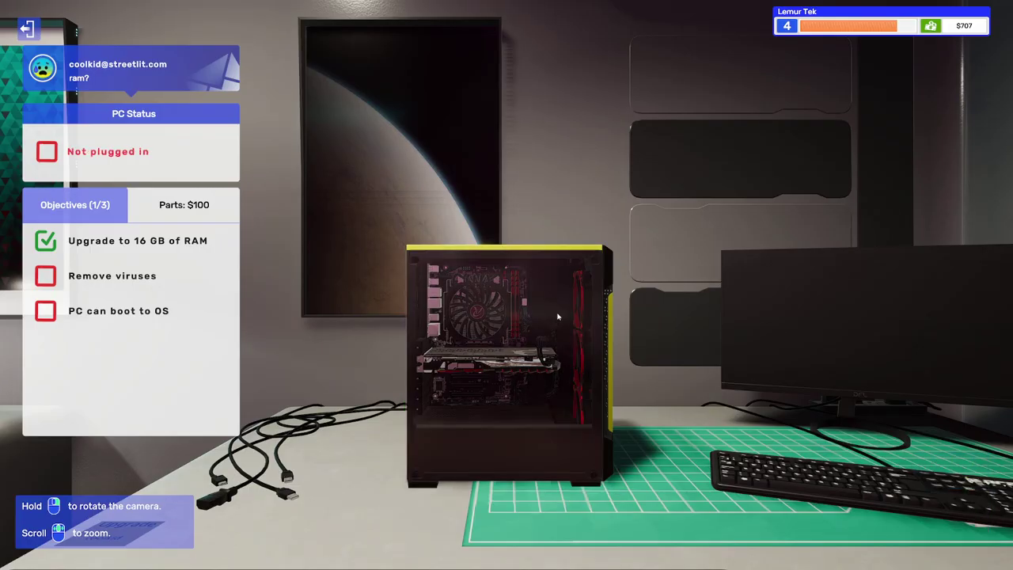
pyautogui.click(592, 259)
pyautogui.click(415, 475)
pyautogui.click(593, 475)
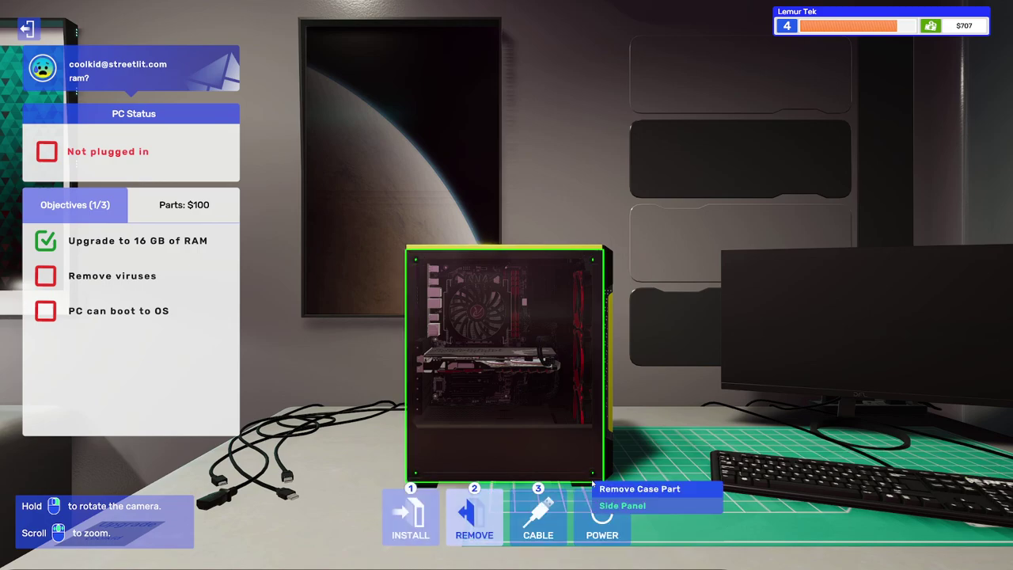
pyautogui.press('Tab')
pyautogui.click(63, 169)
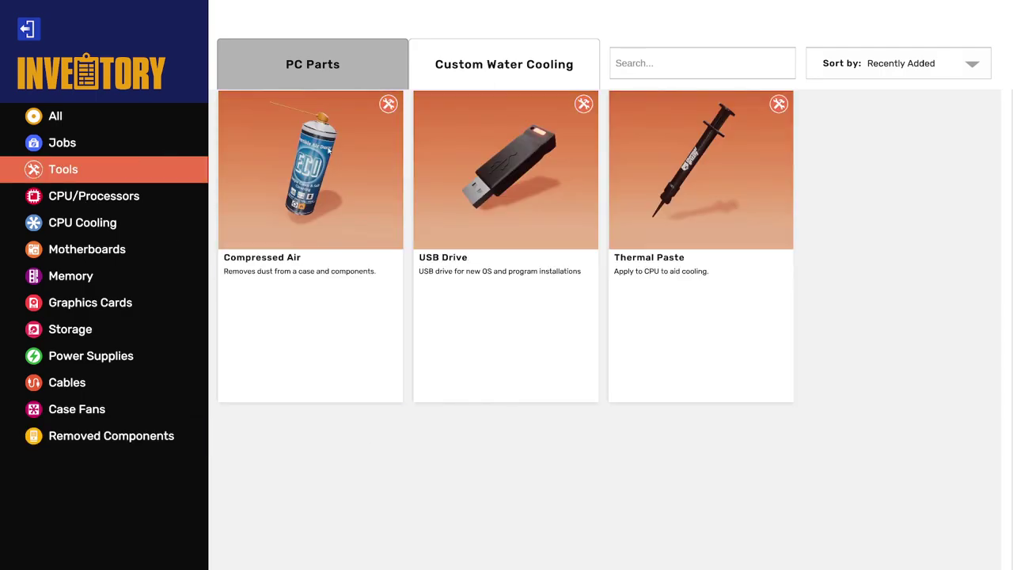
pyautogui.click(378, 153)
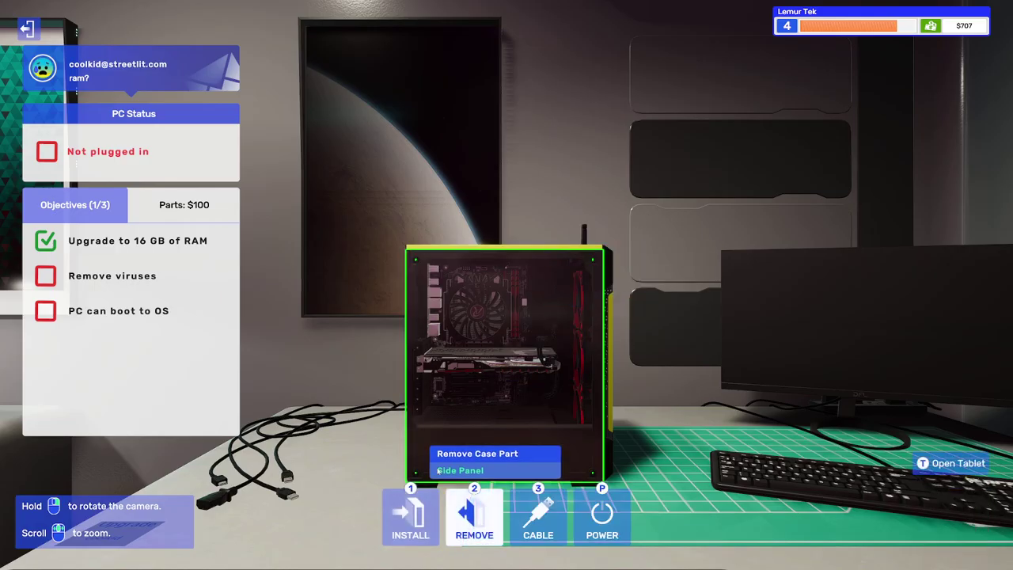
# Plug cables into the motherboard, power supply and graphics card, then power the PC on.
pyautogui.click(538, 518)
pyautogui.moveTo(506, 317); pyautogui.dragTo(444, 316)
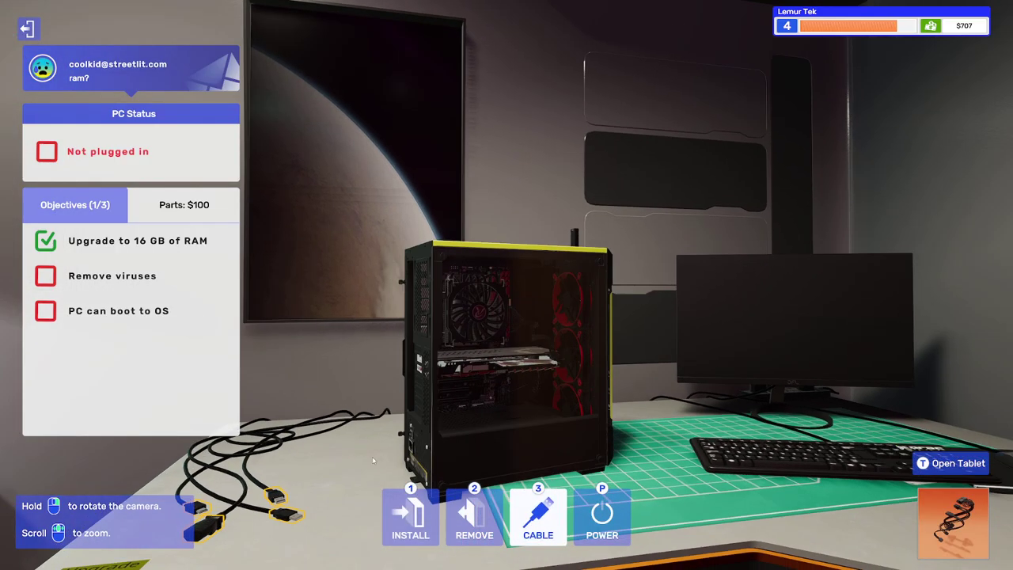
pyautogui.click(278, 510)
pyautogui.click(417, 293)
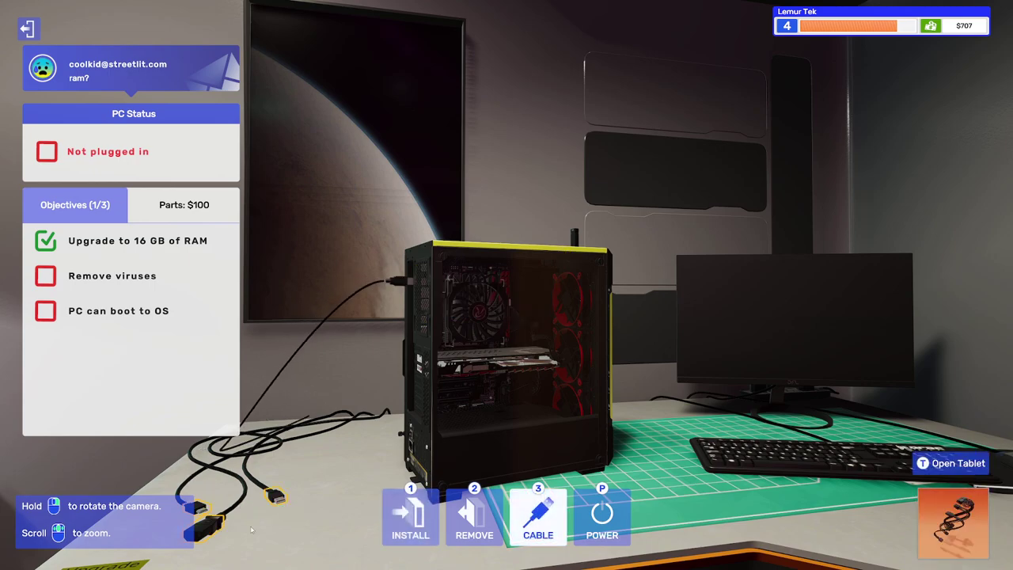
pyautogui.click(273, 497)
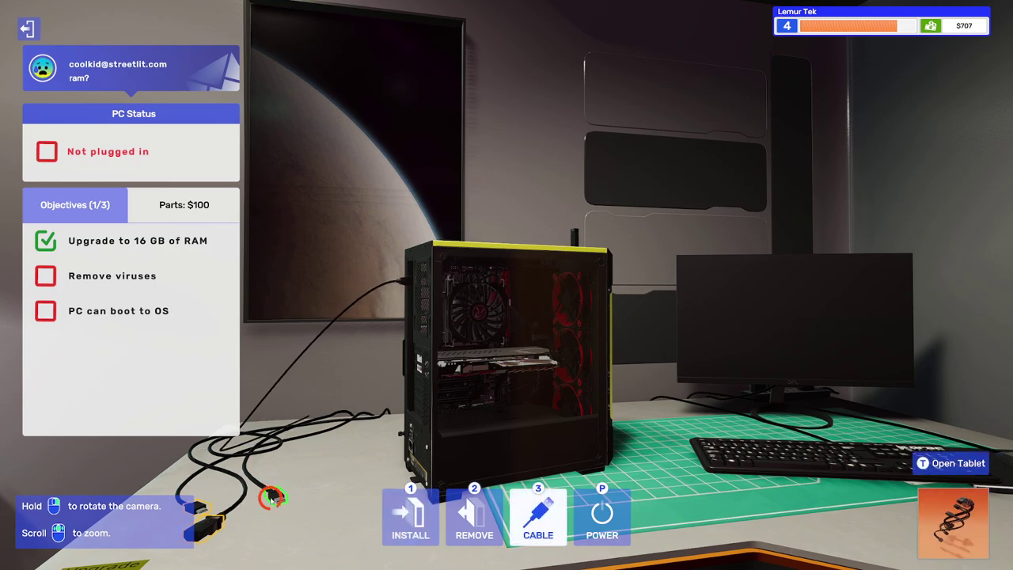
pyautogui.click(212, 524)
pyautogui.click(412, 443)
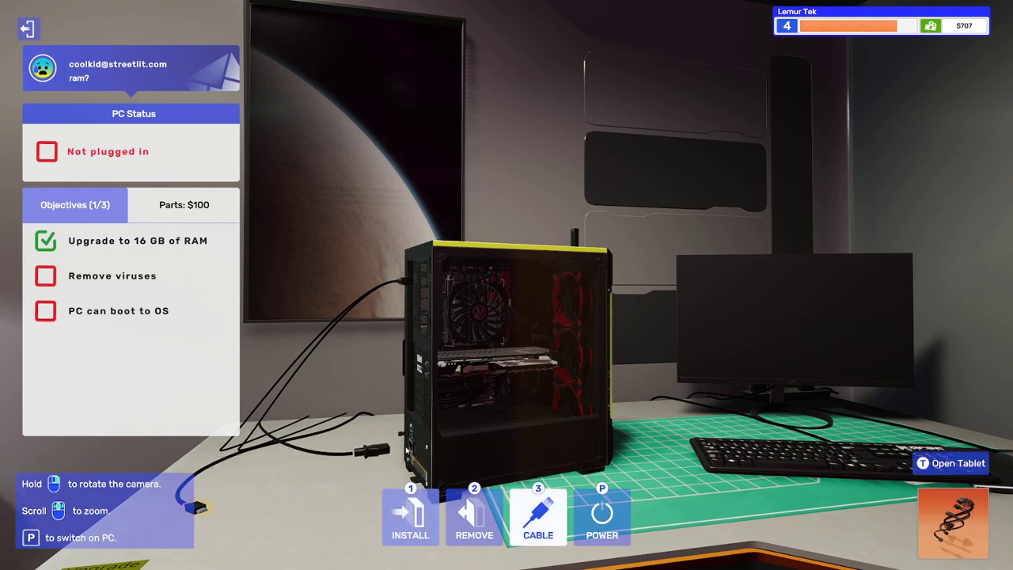
pyautogui.click(193, 506)
pyautogui.click(420, 360)
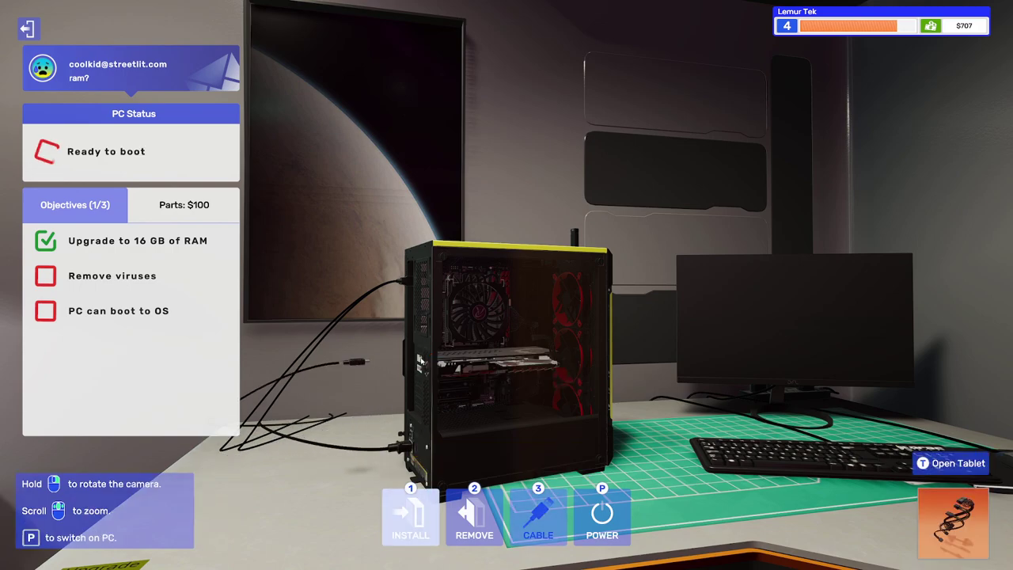
pyautogui.press('p')
# Power on the PC and install the Virus Scanner from Add/Remove Programs.
pyautogui.click(794, 315)
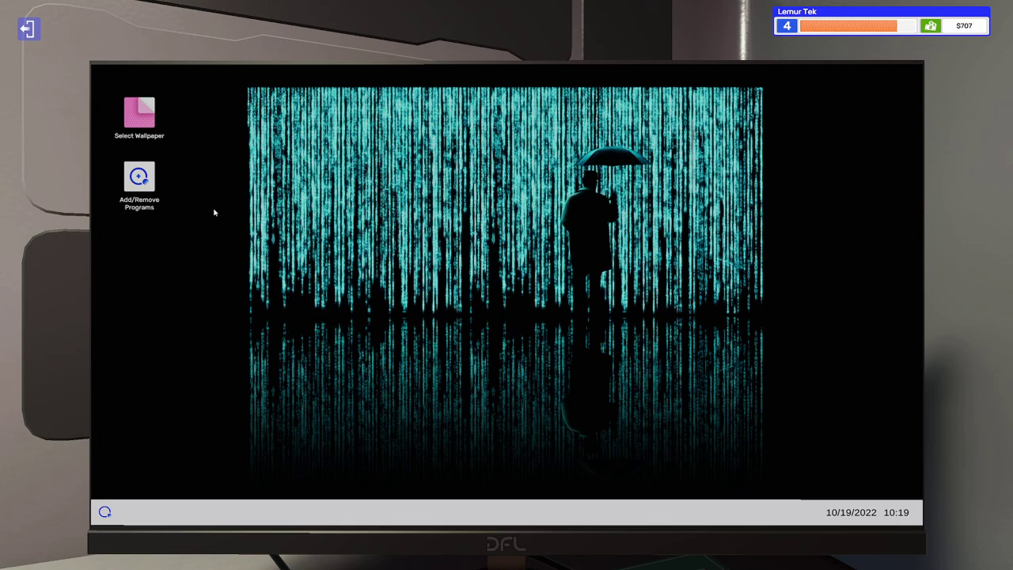
pyautogui.doubleClick(139, 186)
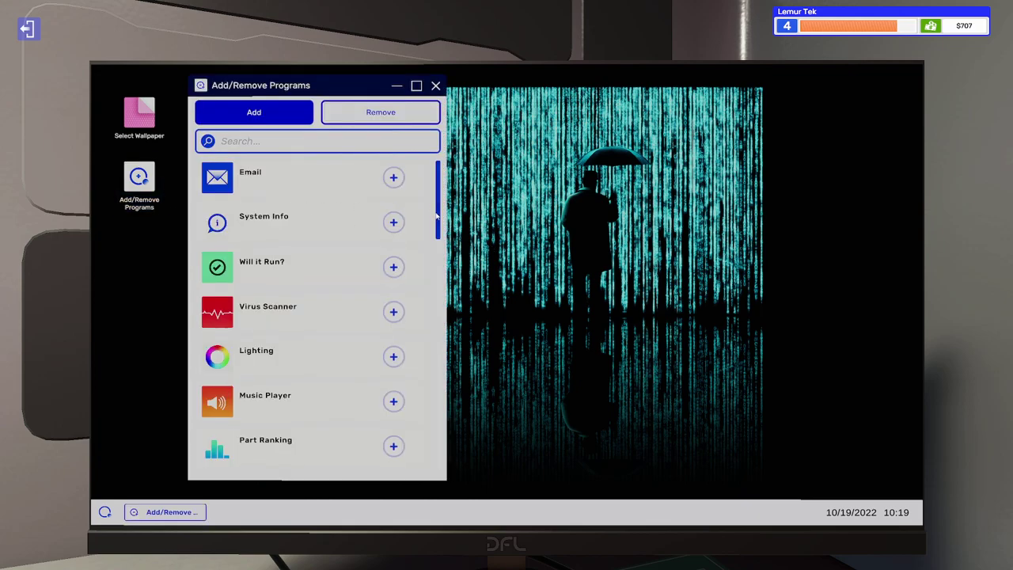
pyautogui.click(393, 314)
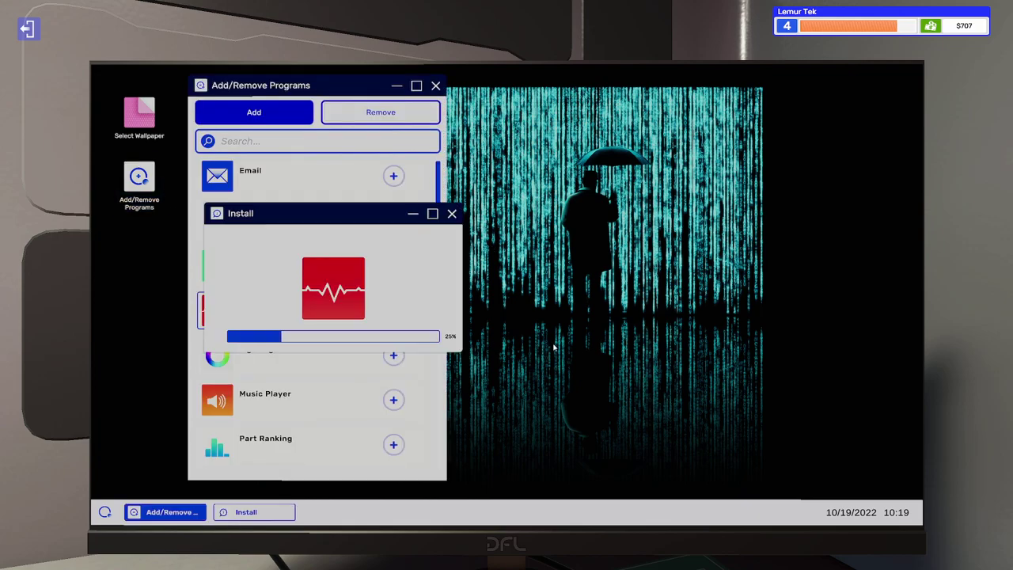
pyautogui.click(435, 86)
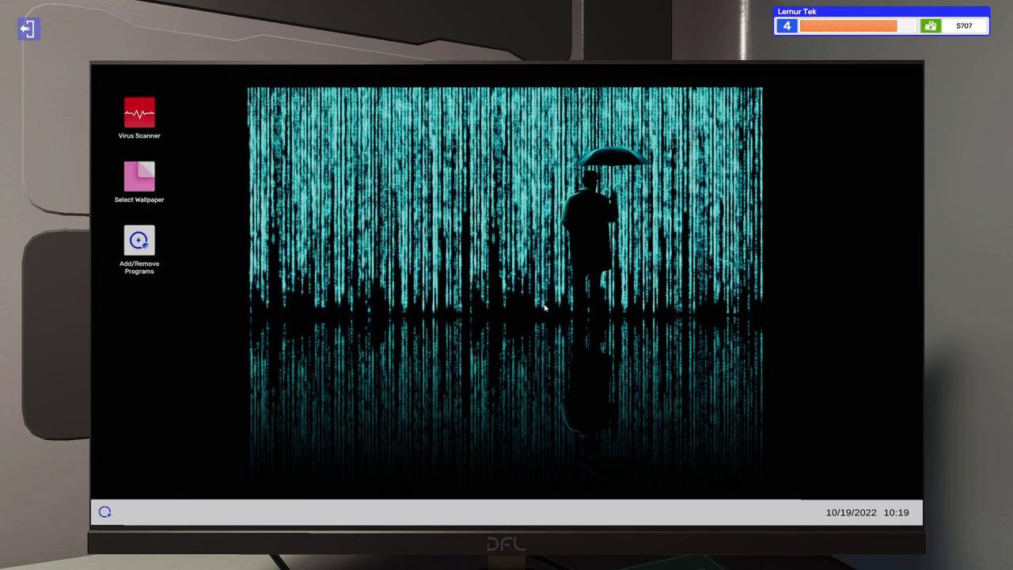
# Run the Virus Scanner, clean all 479 infected files, and leave the PC screen.
pyautogui.doubleClick(139, 117)
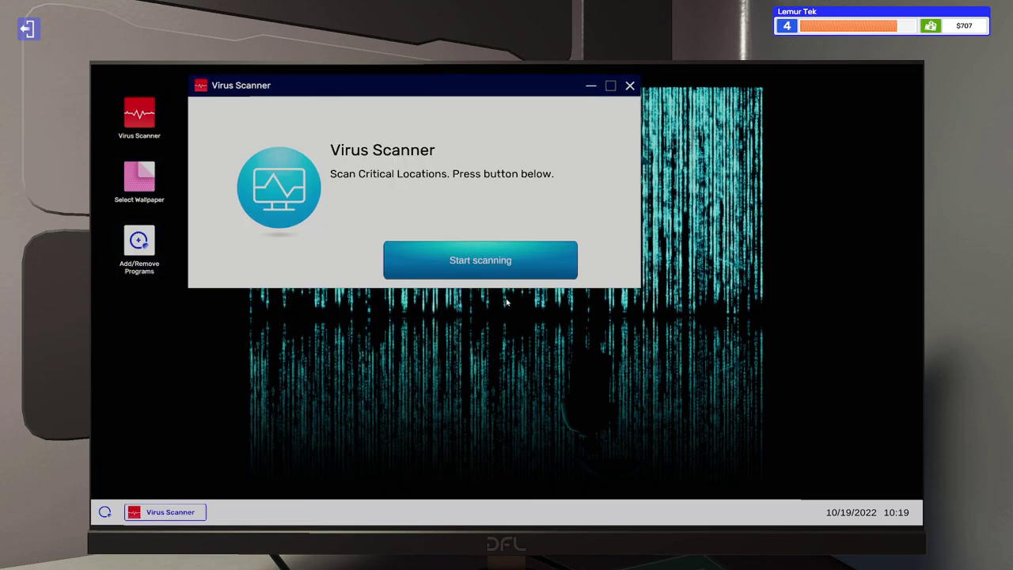
pyautogui.click(476, 257)
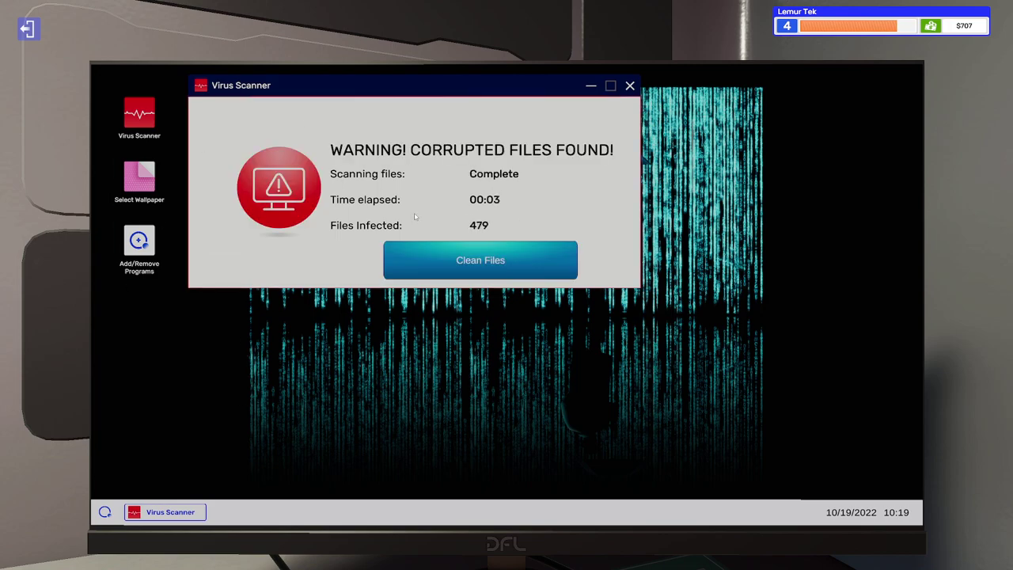
pyautogui.click(452, 251)
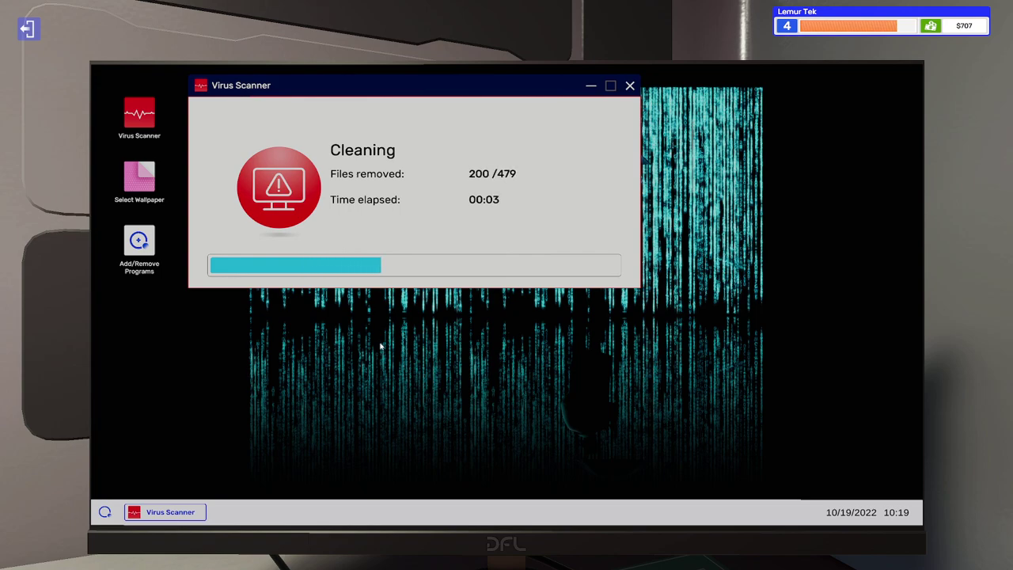
pyautogui.click(630, 86)
pyautogui.click(28, 29)
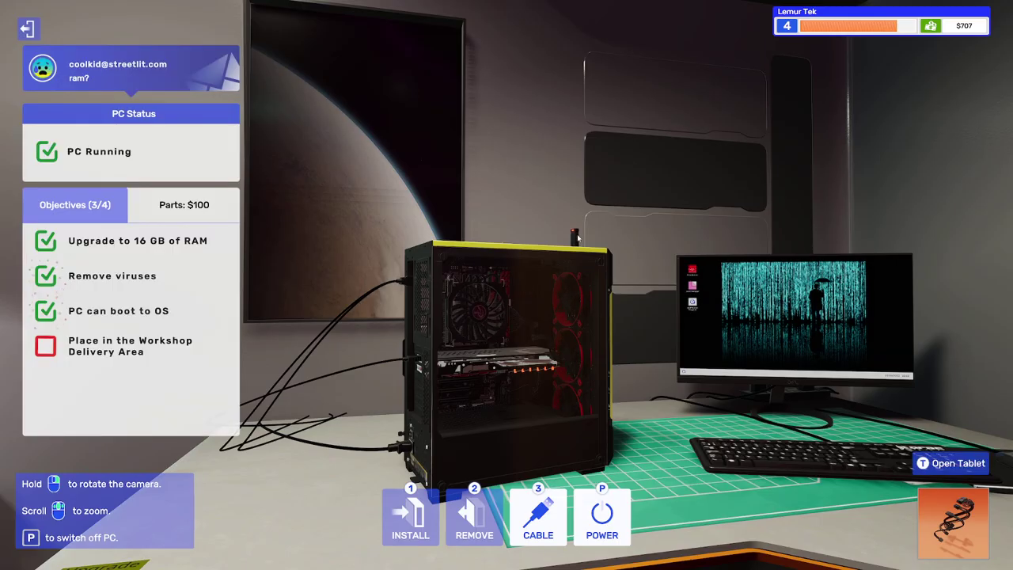
# Remove the USB drive, switch the PC off, and set it down for delivery.
pyautogui.press('2')
pyautogui.click(574, 235)
pyautogui.press('p')
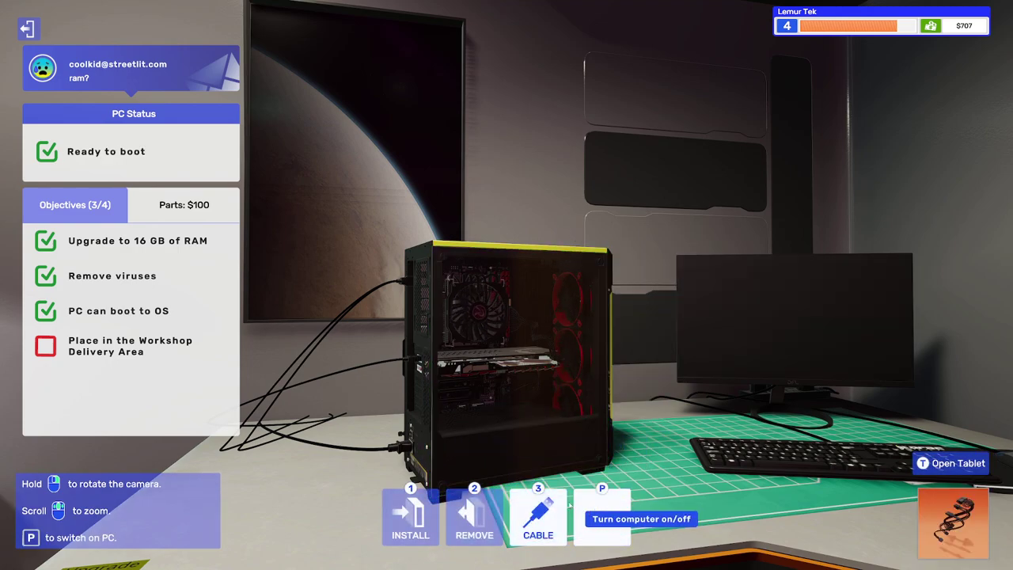
pyautogui.press('Escape')
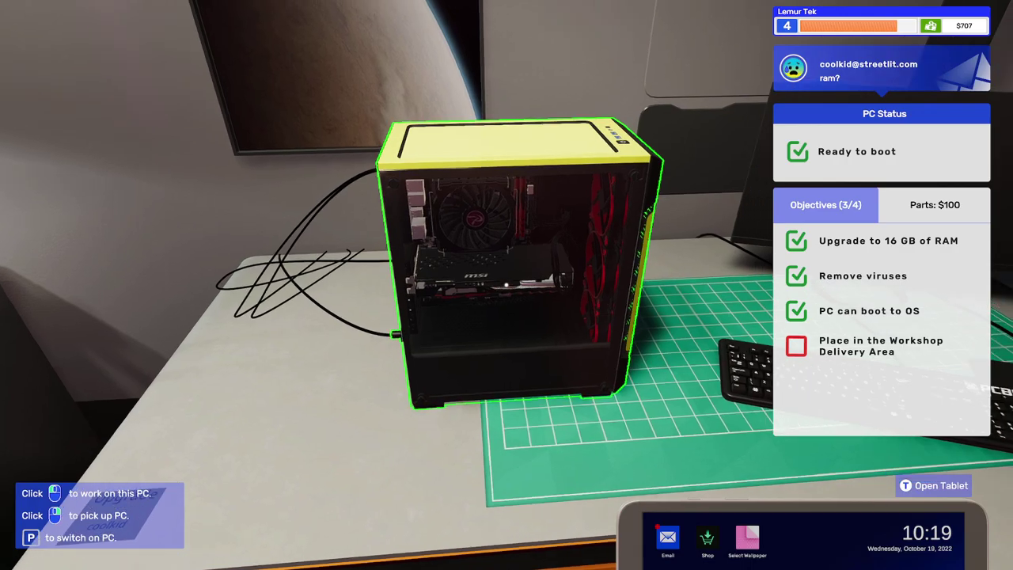
pyautogui.rightClick(506, 285)
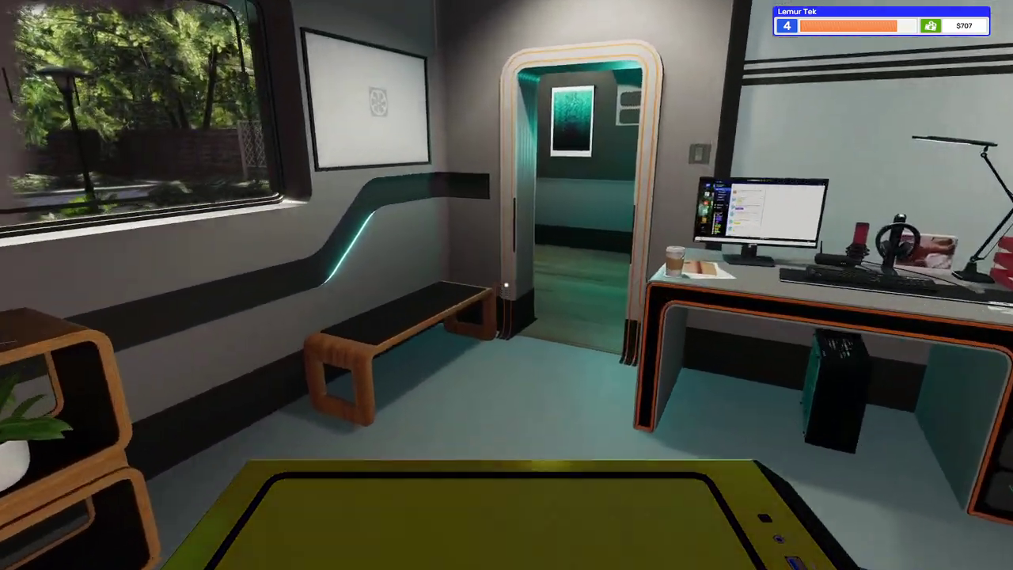
pyautogui.click(506, 285)
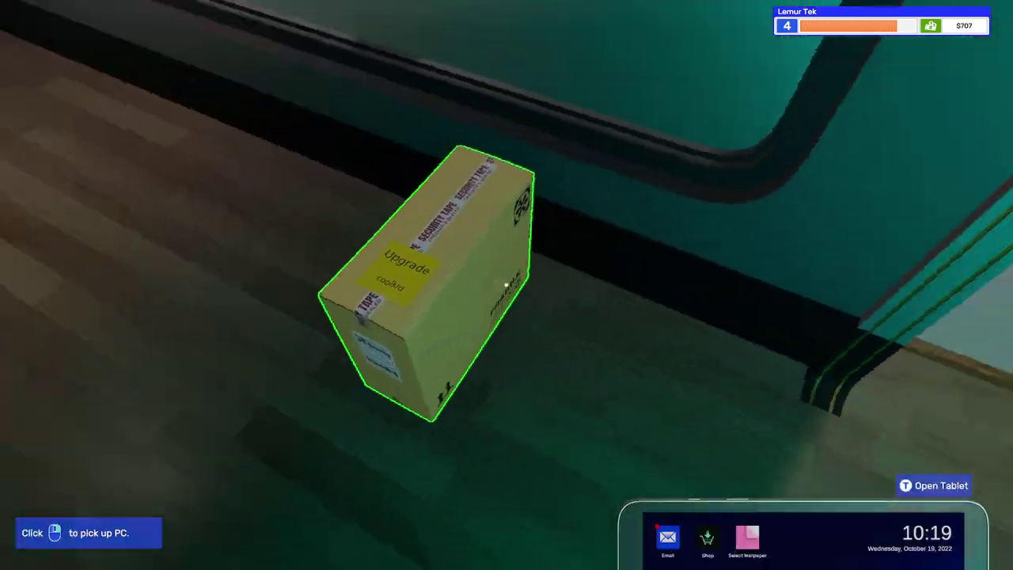
# Walk through the shop into the back room up to the office desk computer.
pyautogui.press('w')
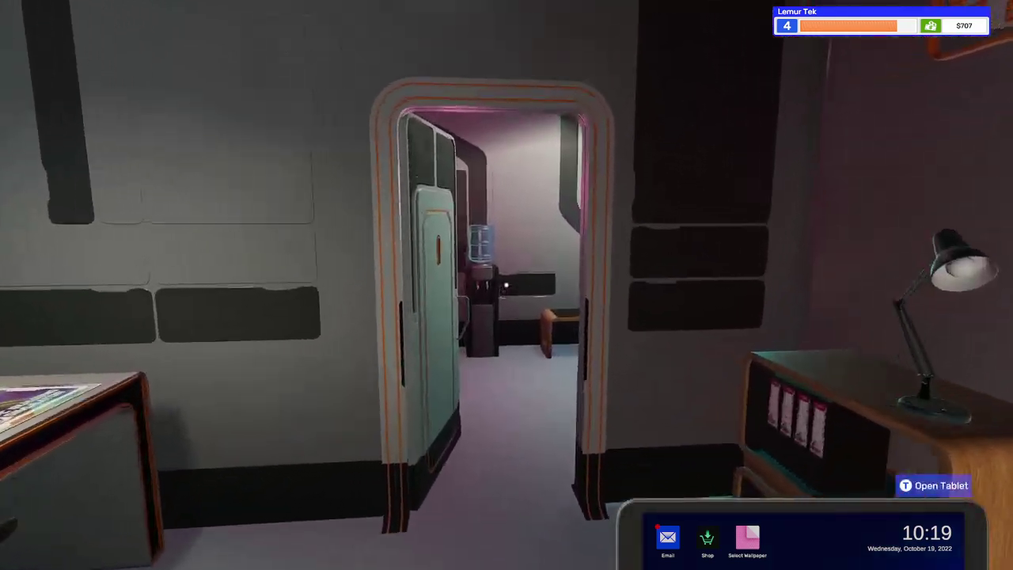
pyautogui.press('w')
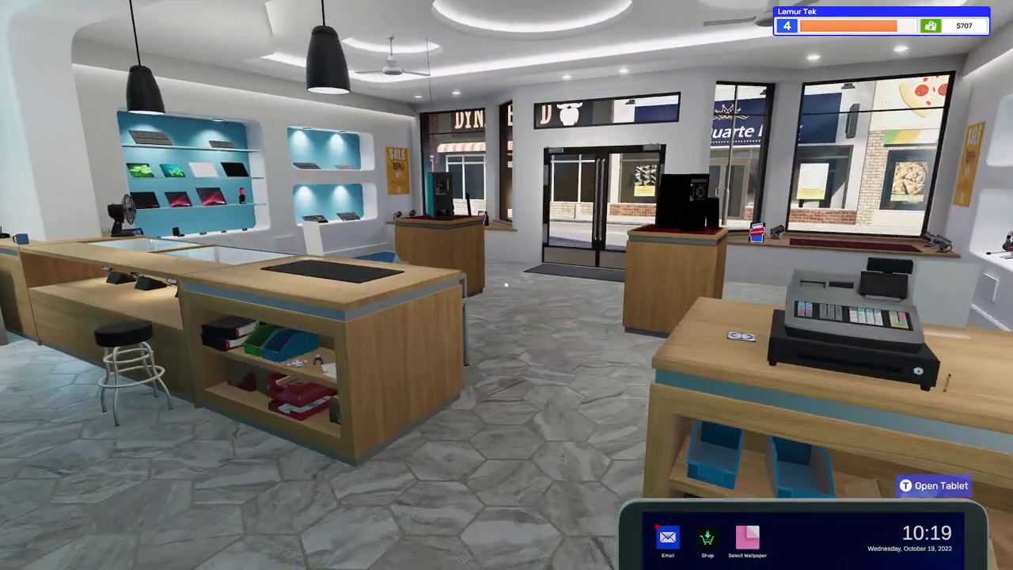
pyautogui.press('w')
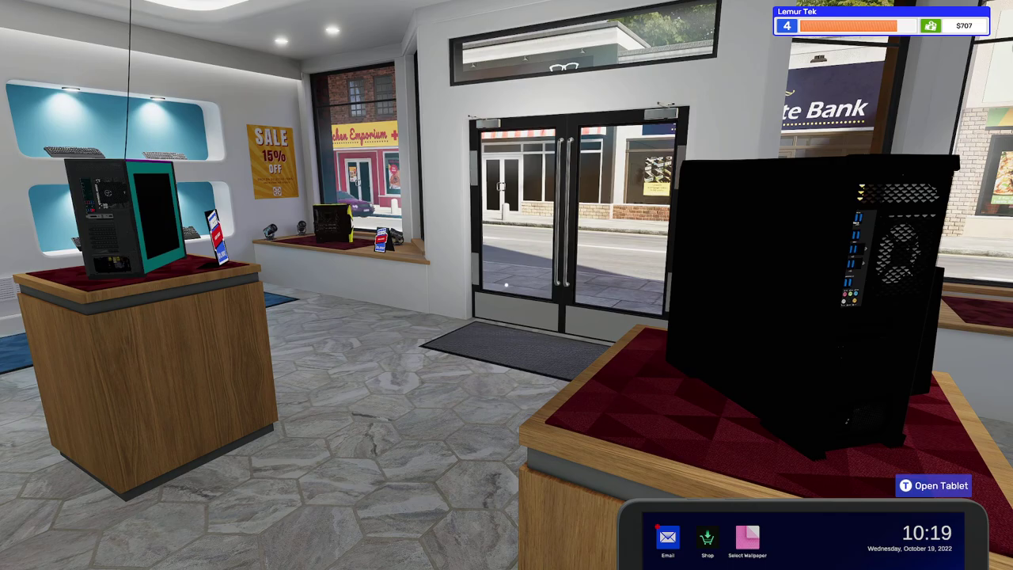
pyautogui.press('w')
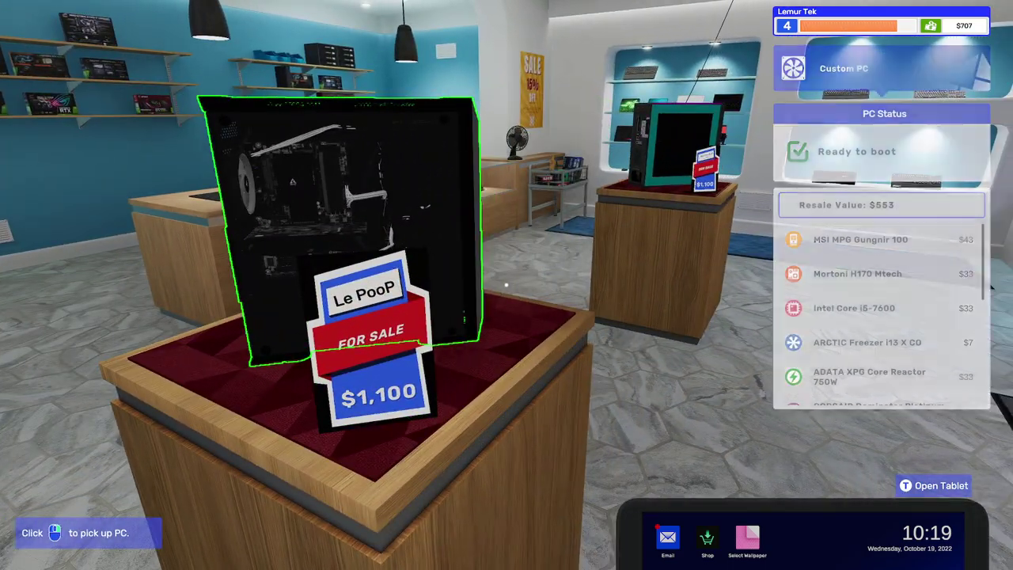
pyautogui.press('w')
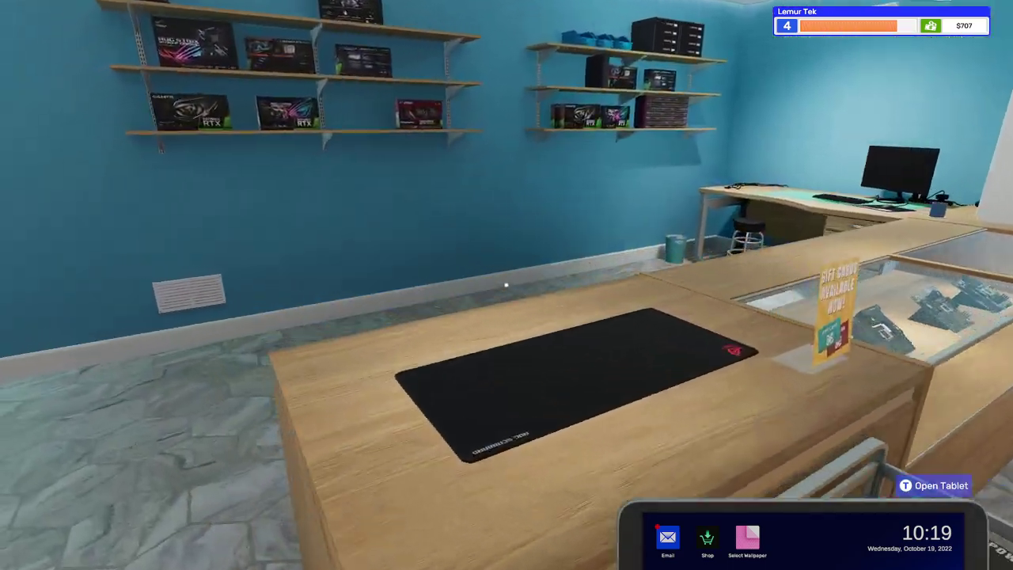
pyautogui.press('w')
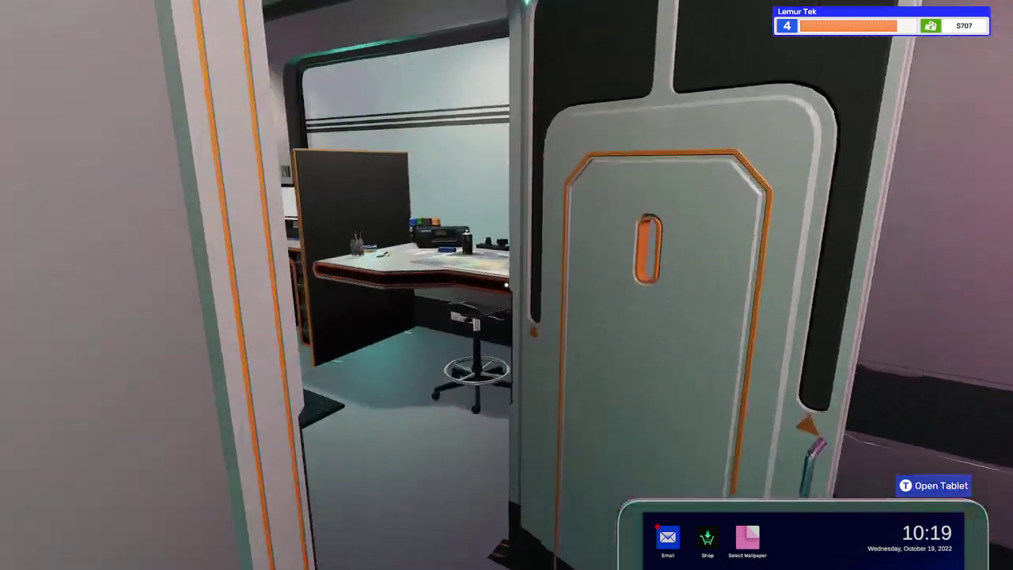
pyautogui.press('w')
# Collect the $330 payment for the coolkid RAM upgrade email and dismiss the invoice.
pyautogui.click(507, 285)
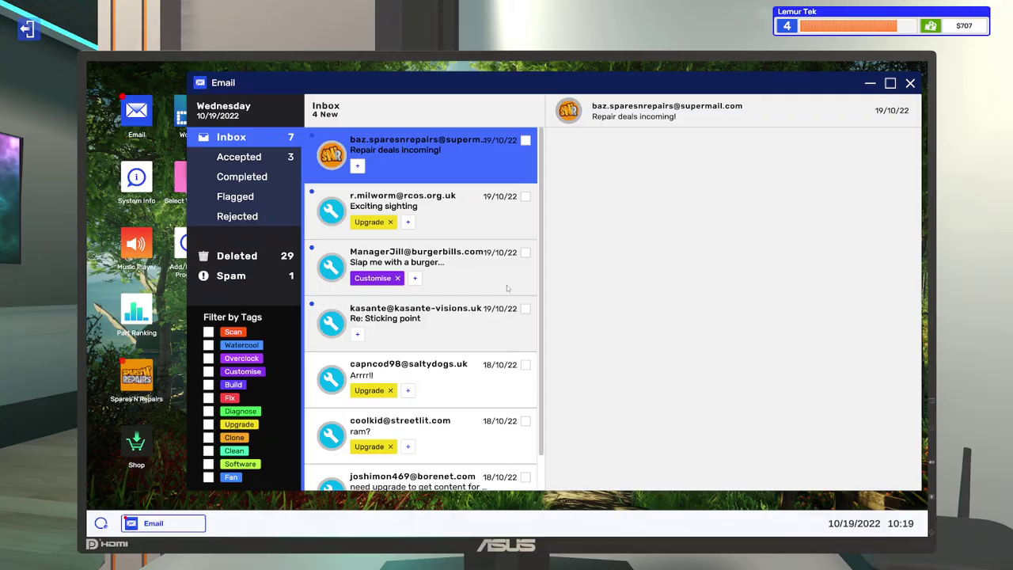
pyautogui.scroll(-3, 475, 335)
pyautogui.click(463, 406)
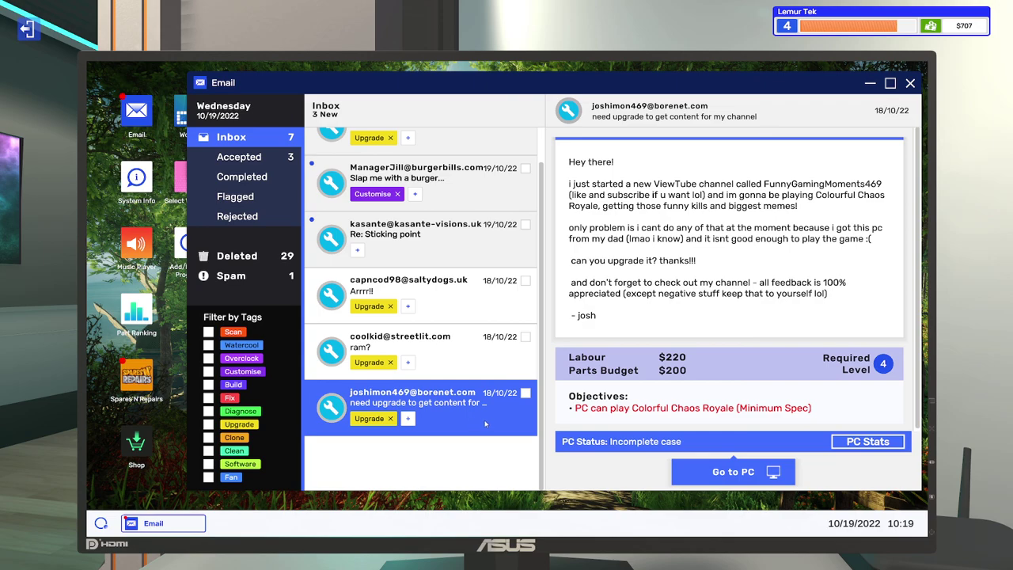
pyautogui.click(447, 348)
pyautogui.click(733, 472)
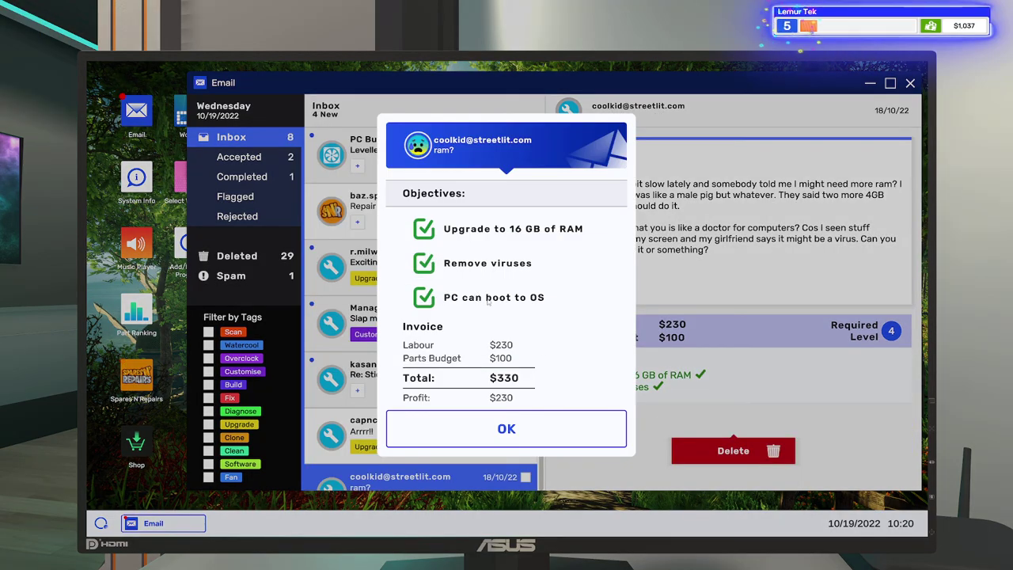
pyautogui.click(545, 428)
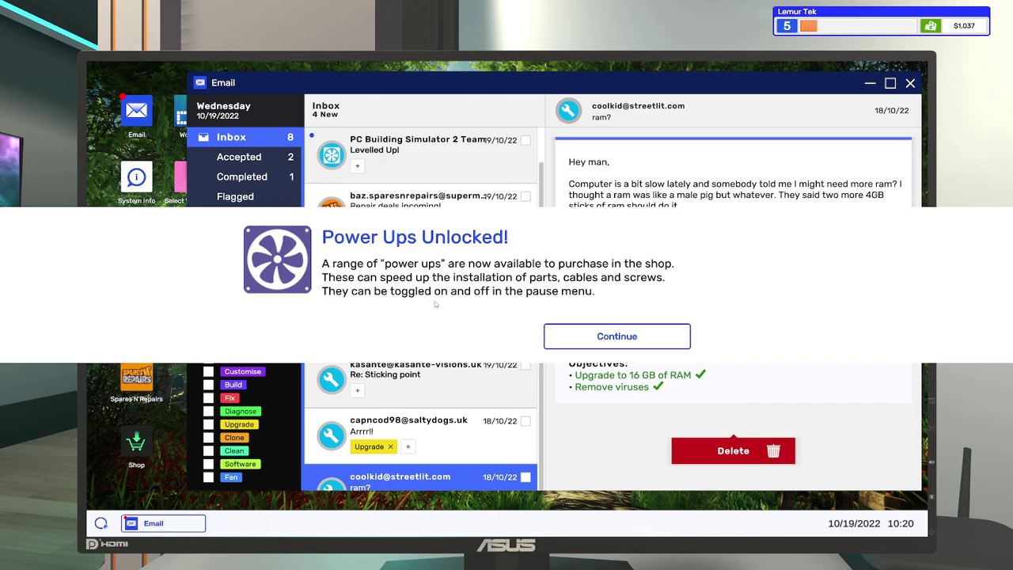
# Dismiss the power-ups notice and delete the finished RAM job and 'Re: Sticking point' emails.
pyautogui.click(616, 336)
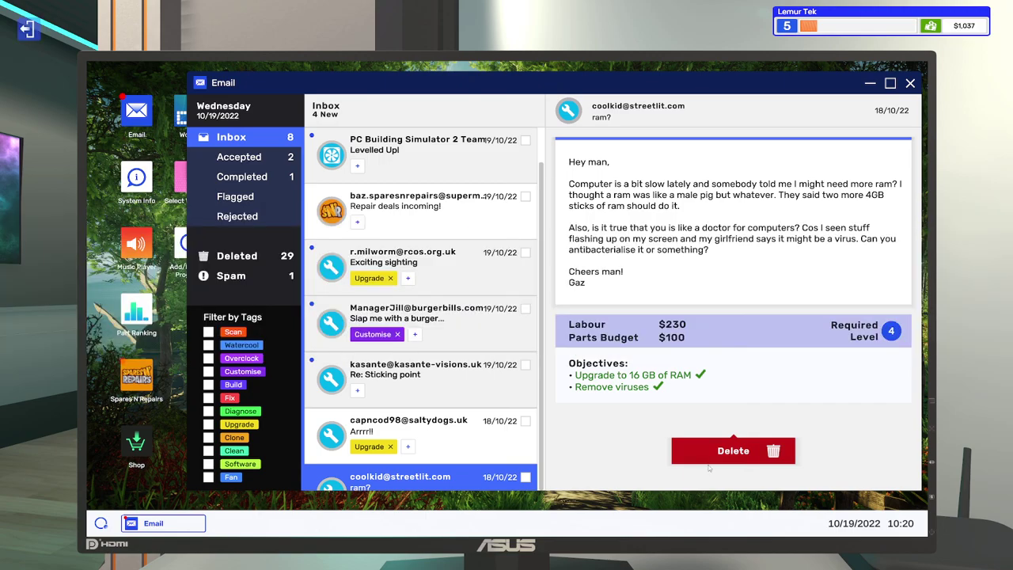
pyautogui.click(732, 450)
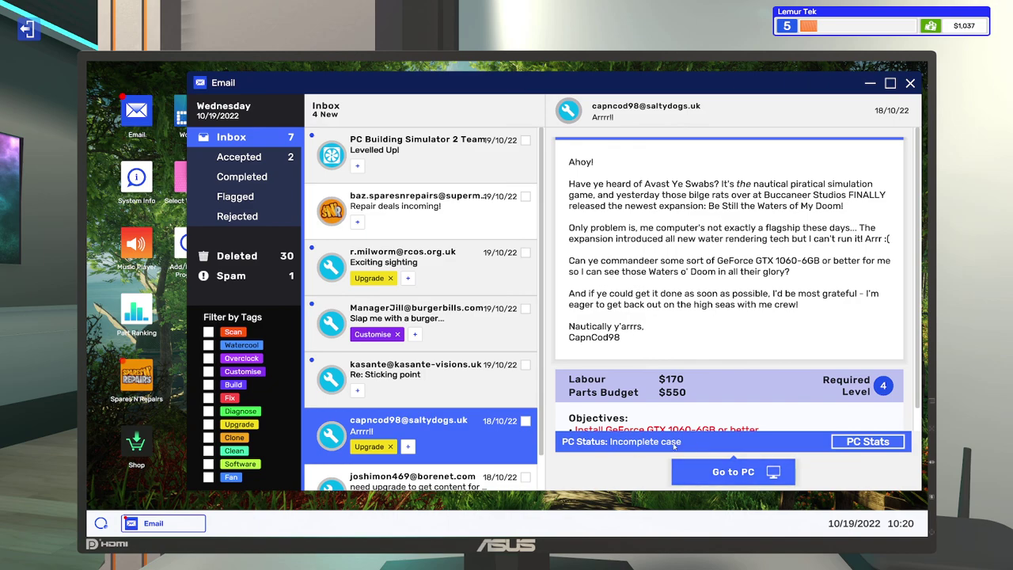
pyautogui.scroll(-1, 663, 405)
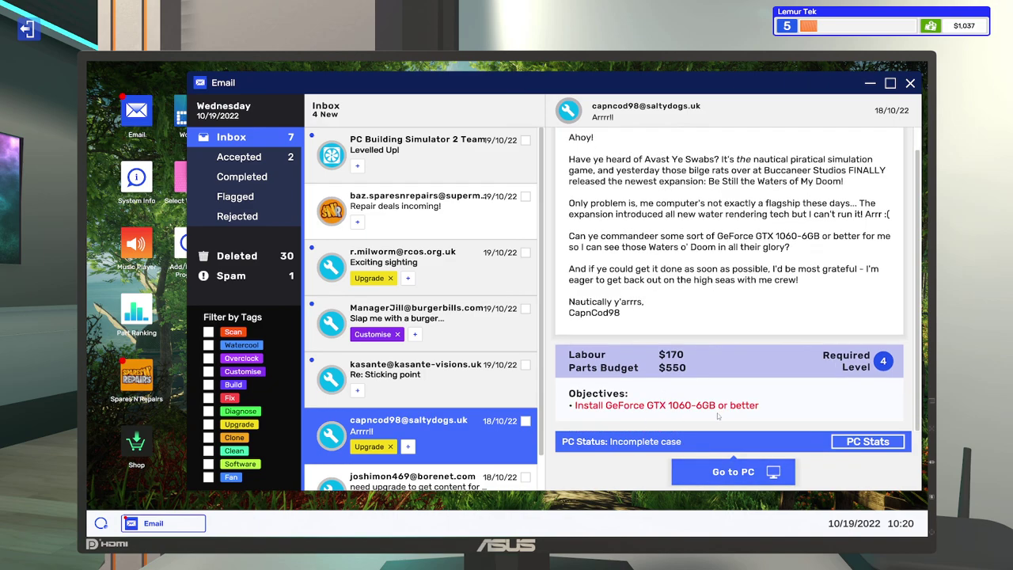
pyautogui.scroll(-1, 484, 437)
pyautogui.click(481, 427)
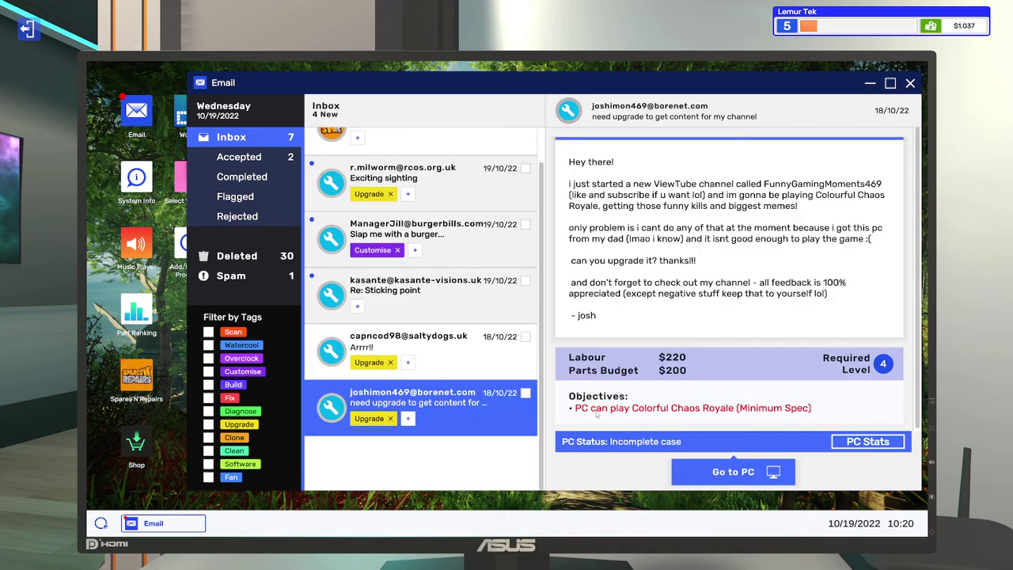
pyautogui.click(470, 349)
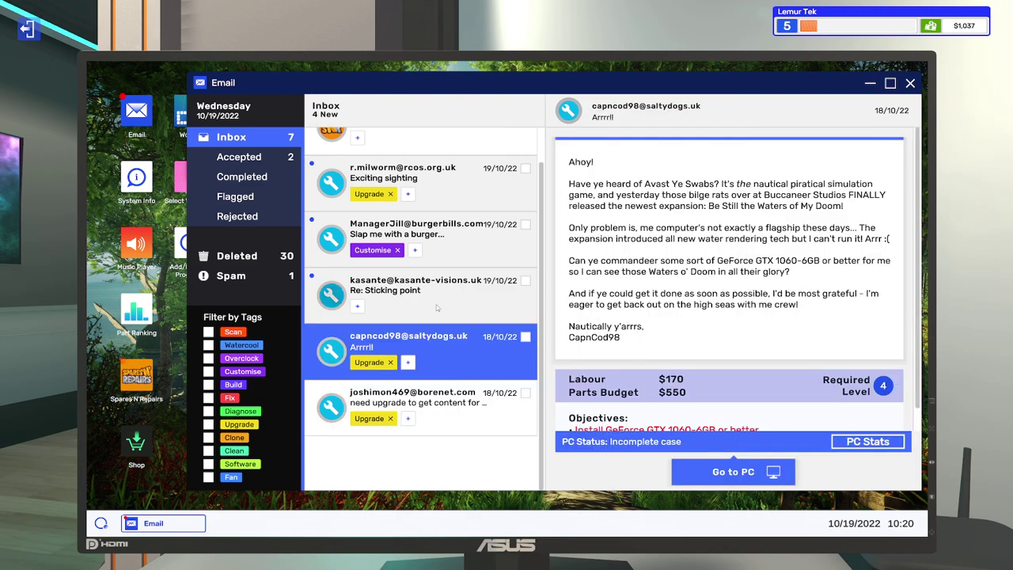
pyautogui.click(438, 307)
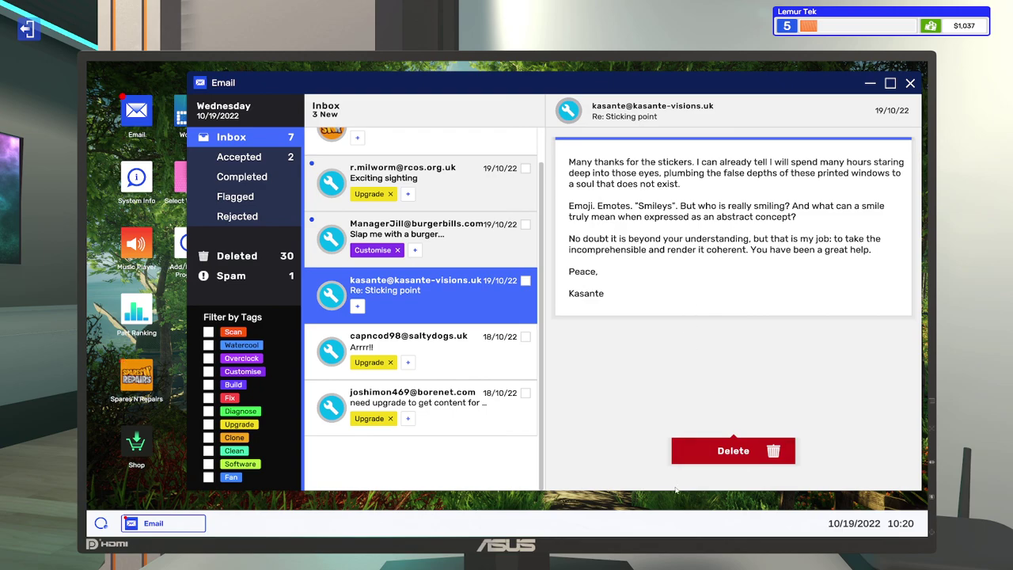
pyautogui.click(712, 450)
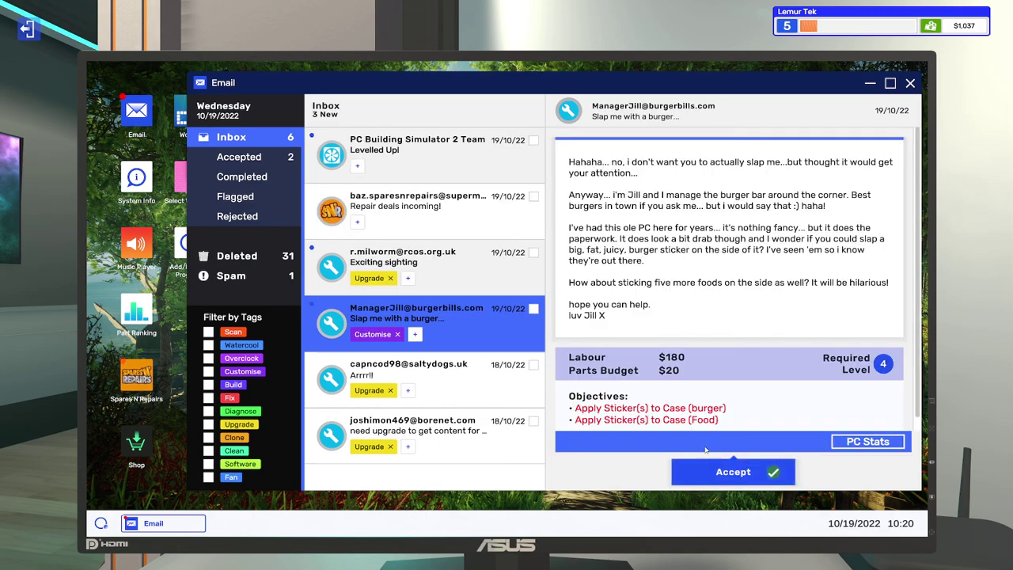
pyautogui.scroll(-1, 618, 405)
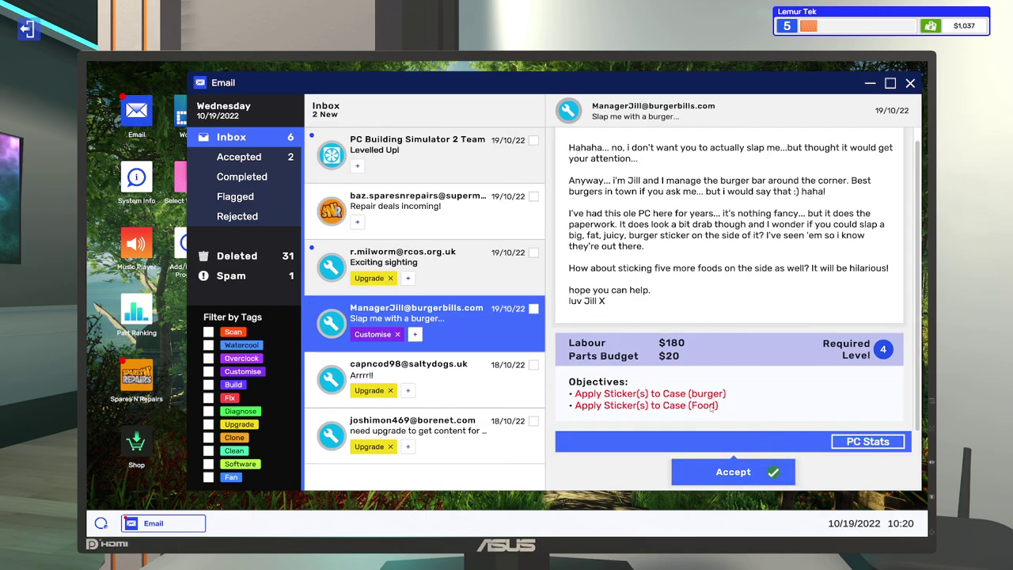
# Accept the burger sticker job and Robin Milworm's 2000 GB storage job.
pyautogui.click(733, 471)
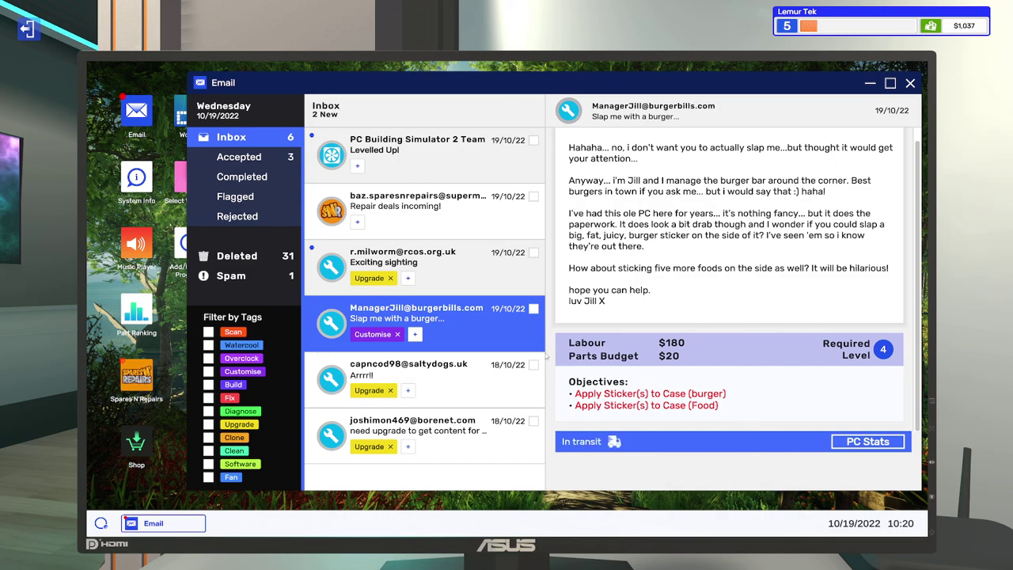
pyautogui.click(428, 261)
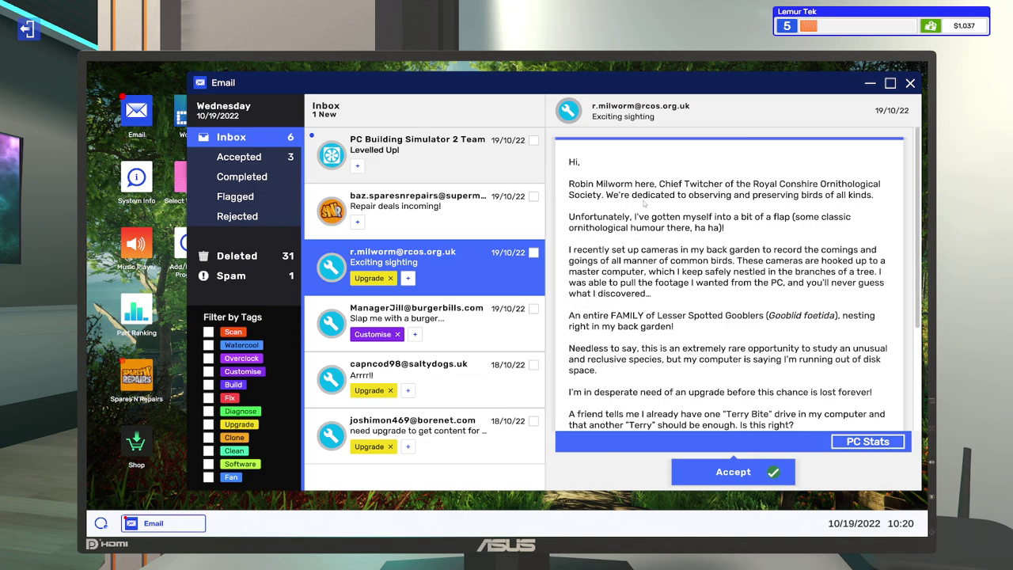
pyautogui.scroll(-3, 579, 227)
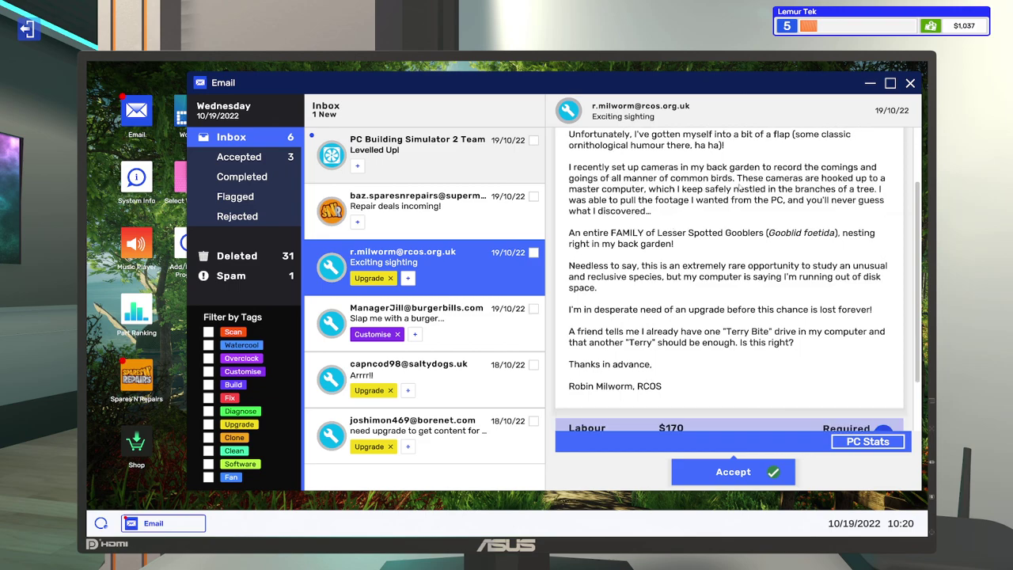
pyautogui.scroll(-2, 697, 223)
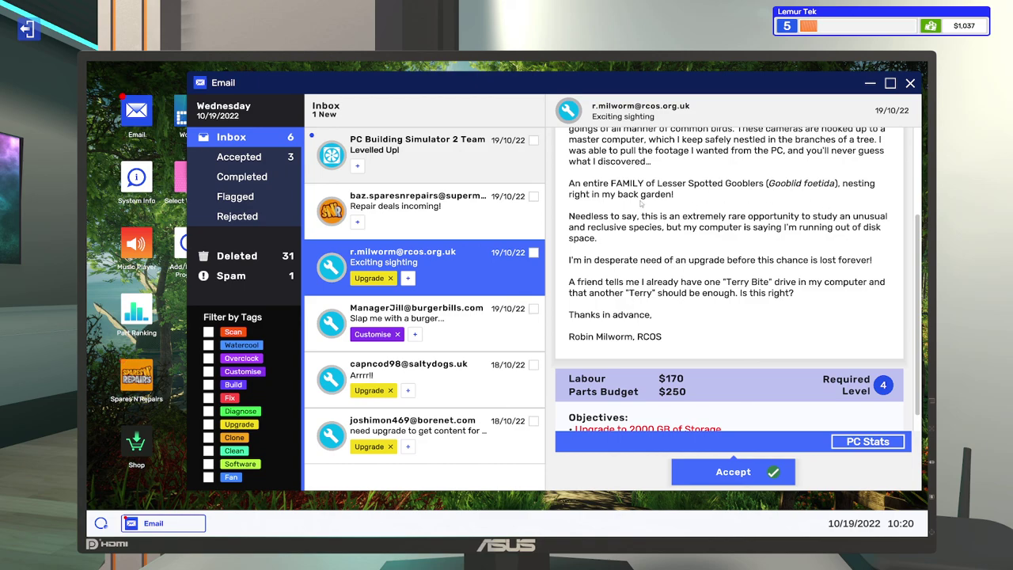
pyautogui.scroll(-1, 643, 206)
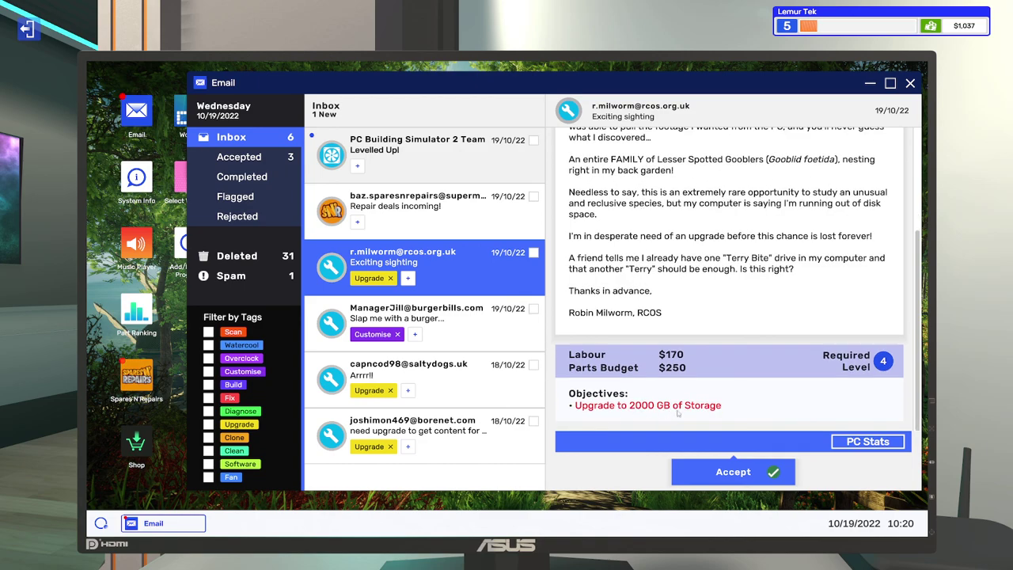
pyautogui.click(729, 475)
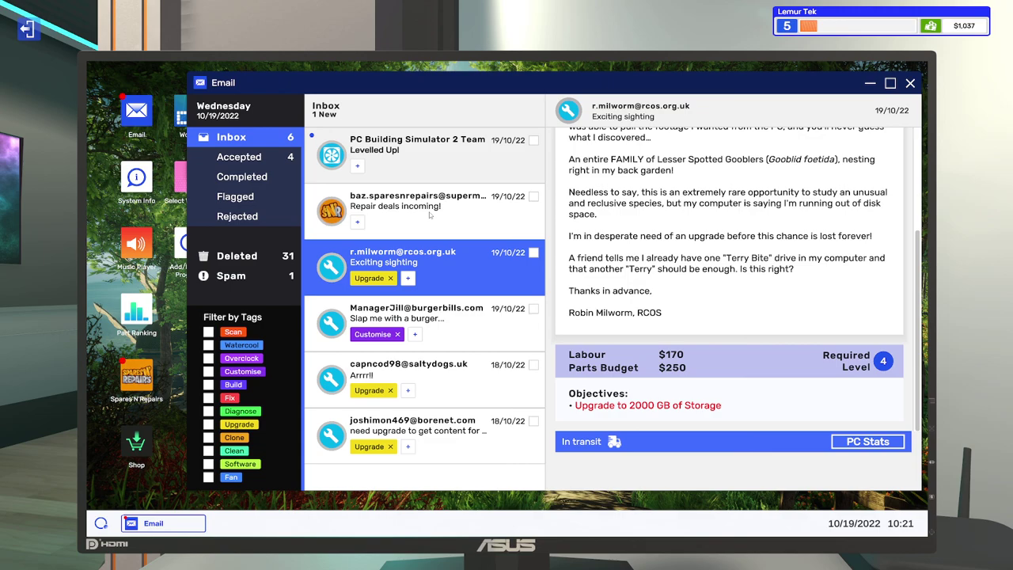
# Delete the 'Repair deals incoming!' and 'Levelled Up!' emails.
pyautogui.click(430, 215)
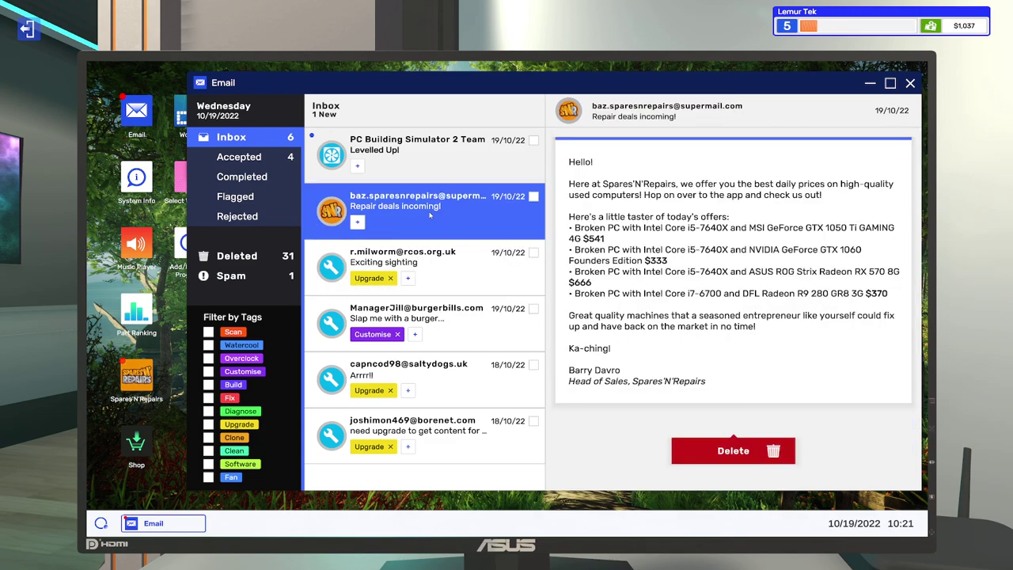
pyautogui.click(733, 451)
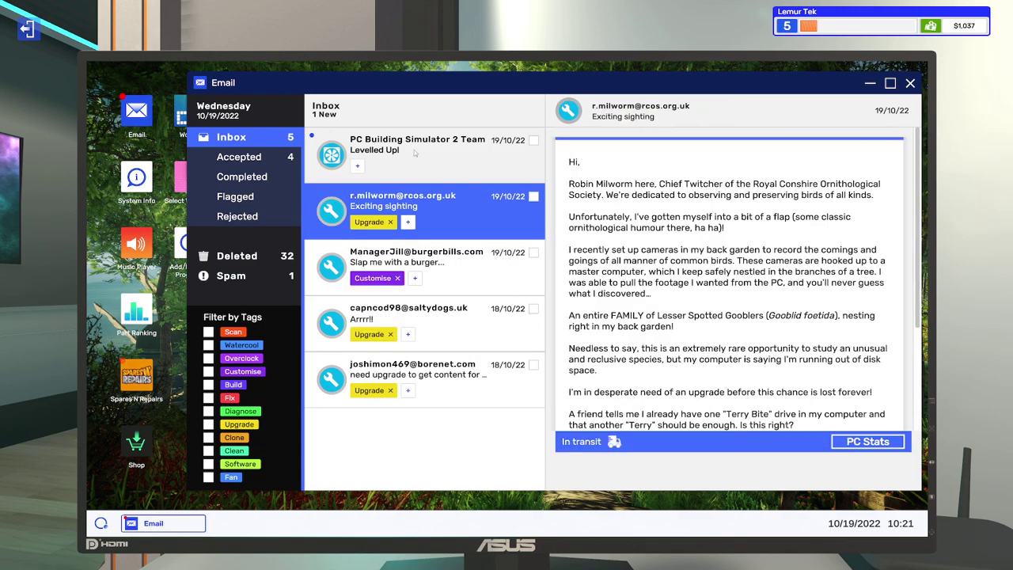
pyautogui.click(414, 152)
pyautogui.click(733, 450)
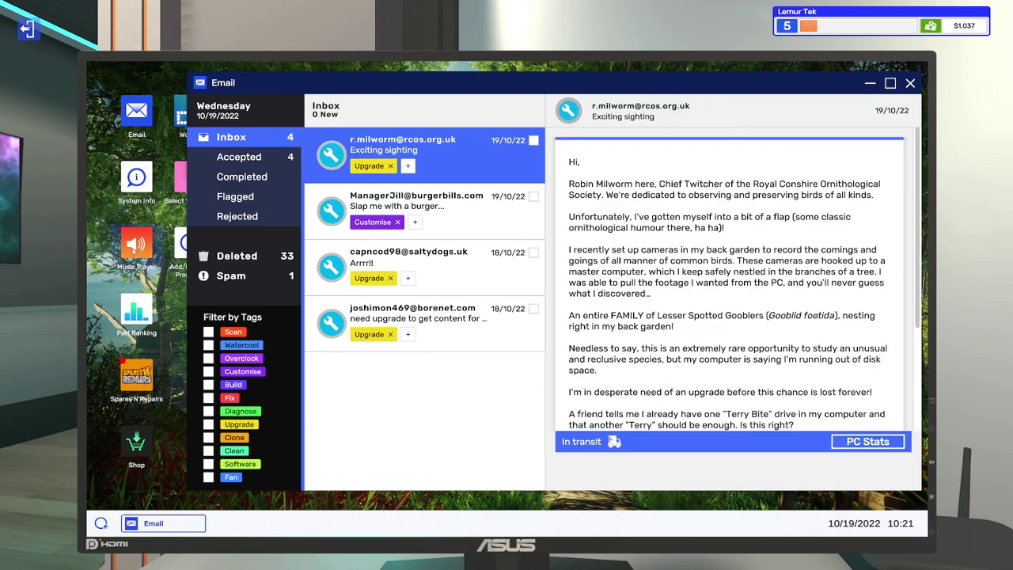
# Buy the $541 broken i5-7640X / GTX 1050 Ti PC from Spares'N'Repairs.
pyautogui.doubleClick(136, 378)
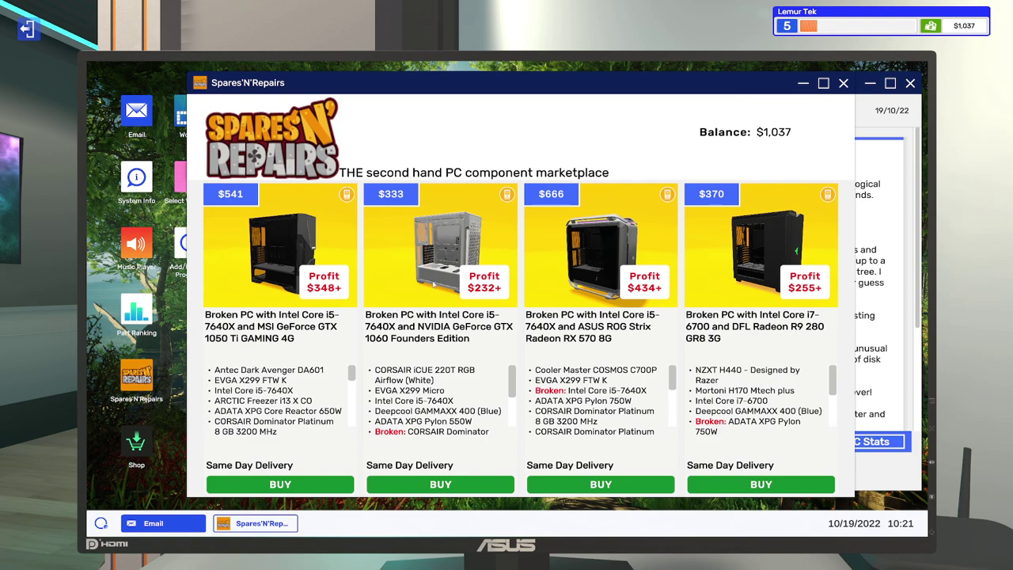
pyautogui.scroll(-5, 277, 396)
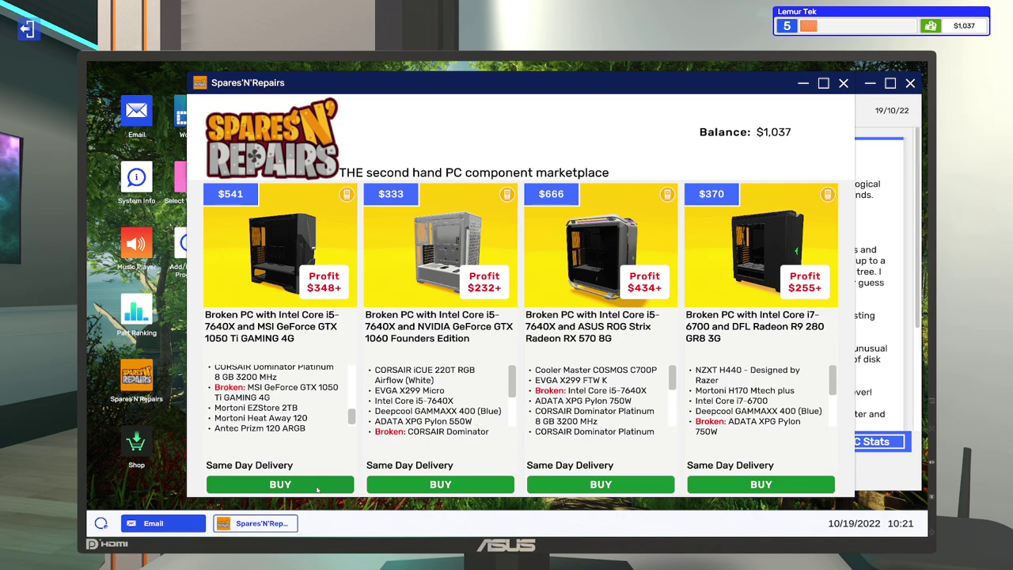
pyautogui.click(316, 485)
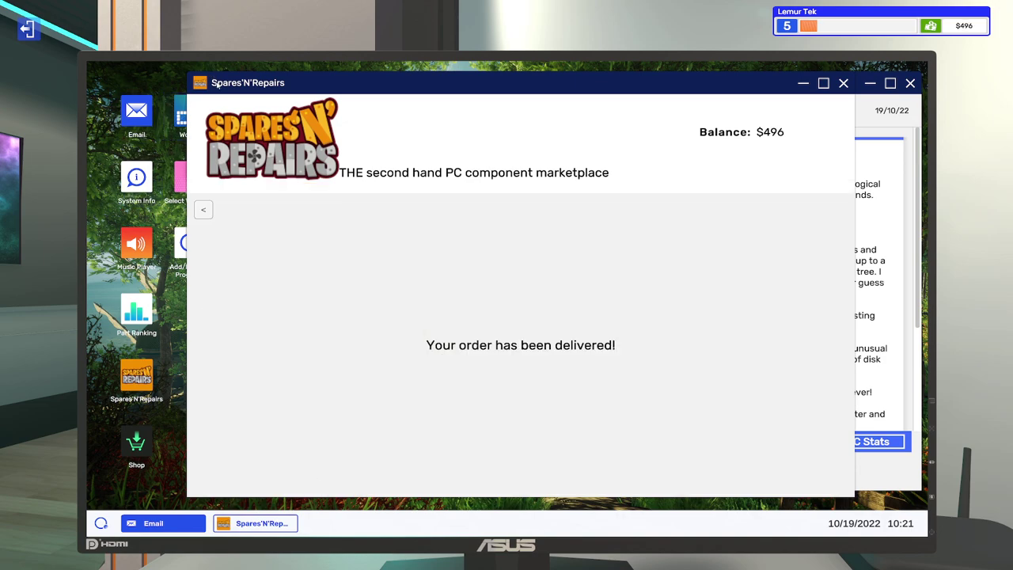
pyautogui.moveTo(216, 82); pyautogui.dragTo(220, 86)
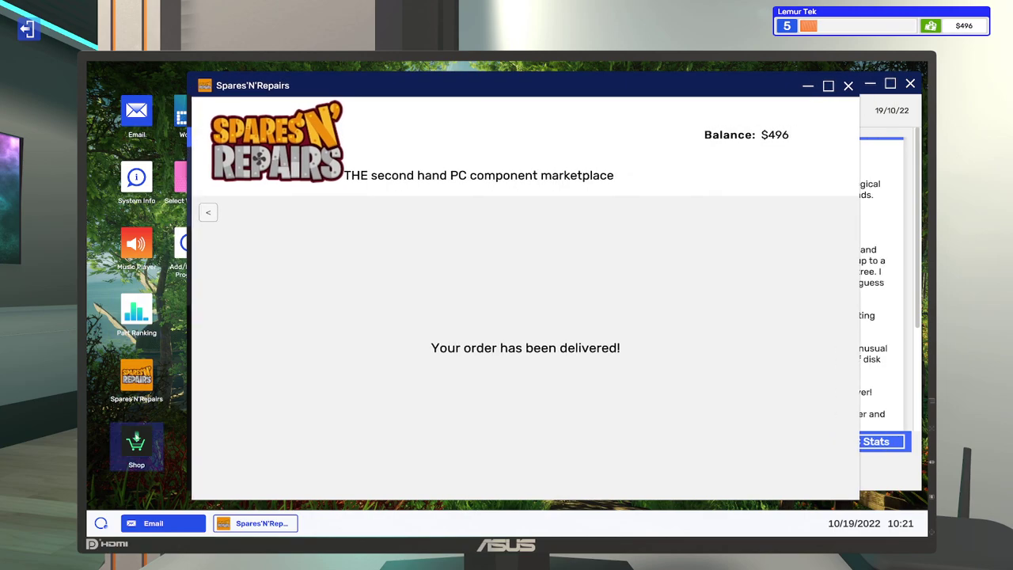
# Search the Bits'N'PCs shop for 'msi geforce', correcting typos along the way.
pyautogui.doubleClick(136, 447)
pyautogui.click(337, 129)
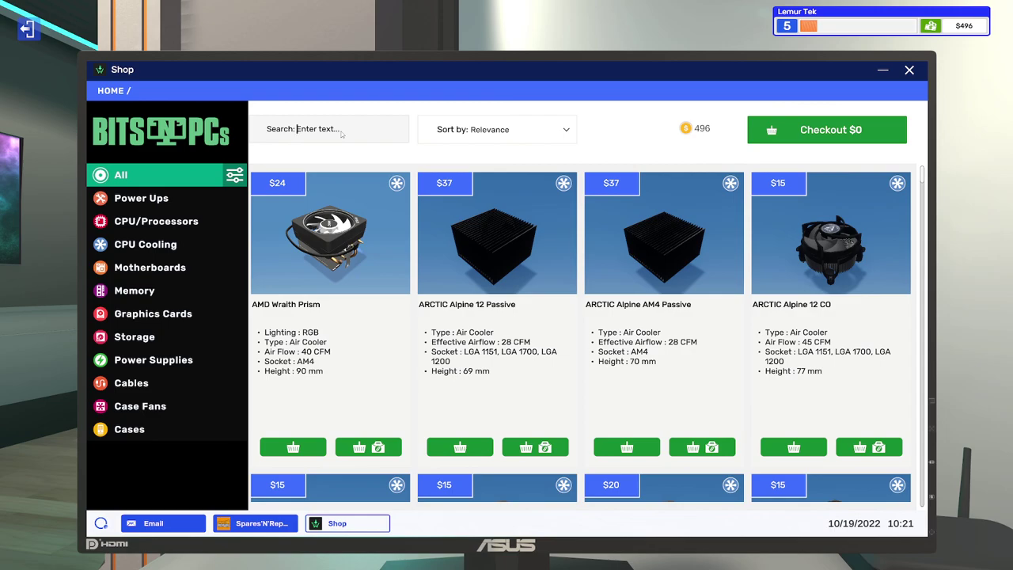
pyautogui.write('2050')
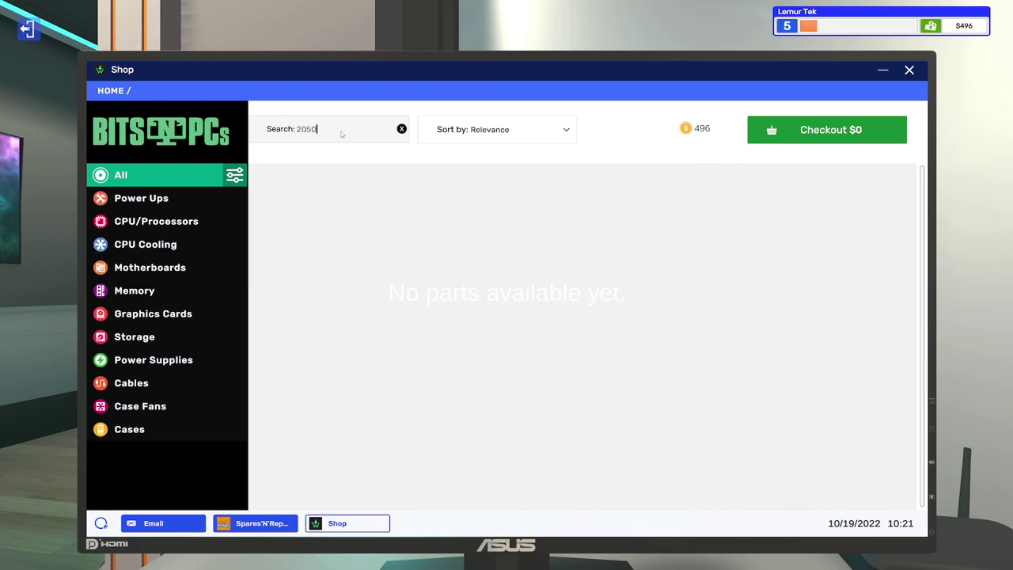
pyautogui.press('BackSpace')
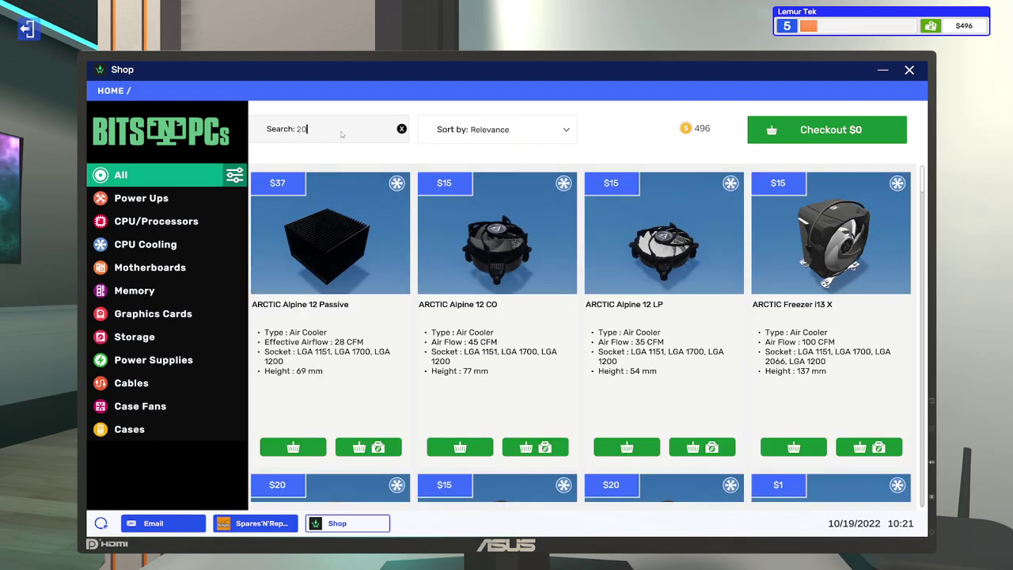
pyautogui.press('BackSpace')
pyautogui.press('BackSpace')
pyautogui.write('msi ')
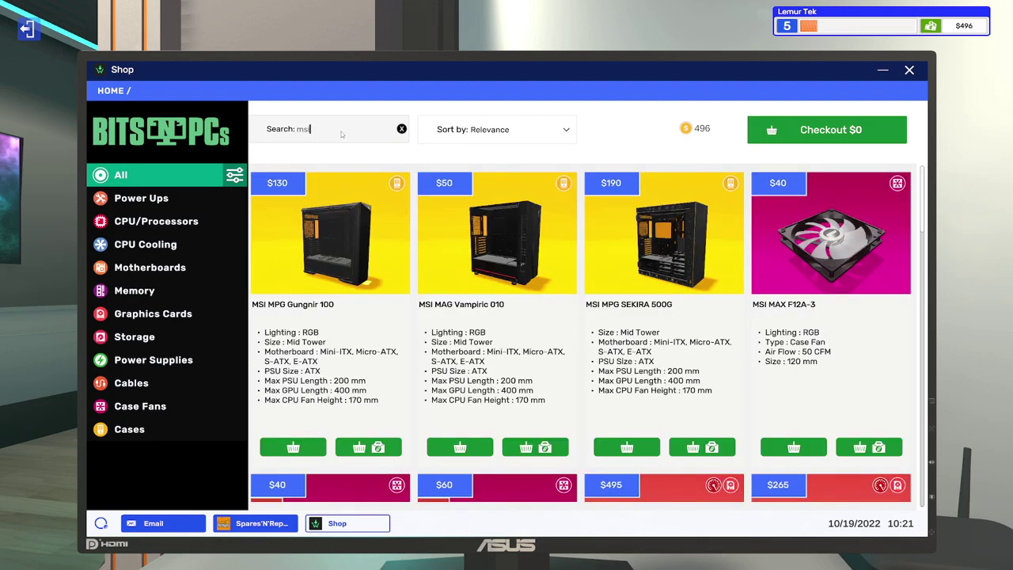
pyautogui.write('g')
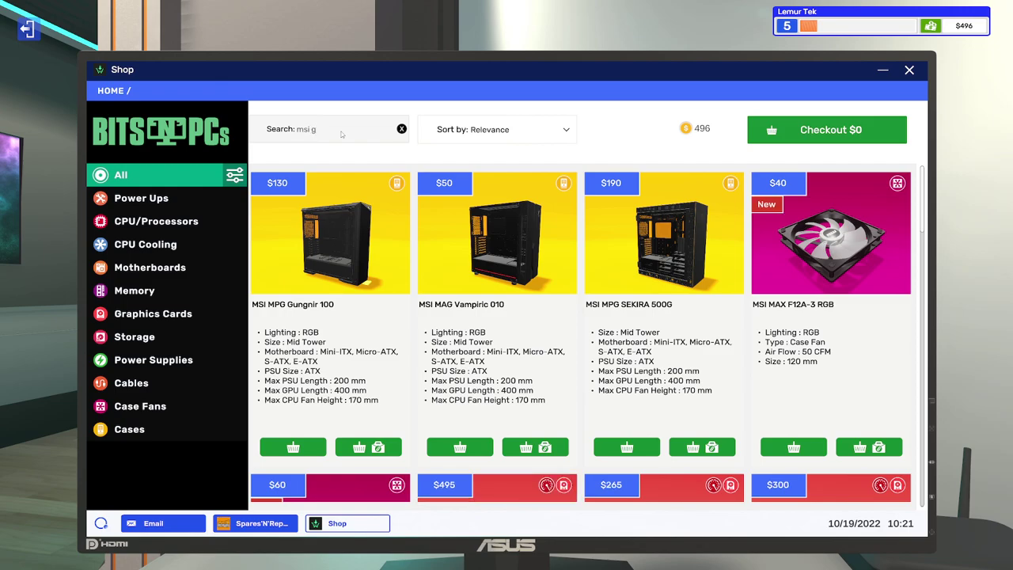
pyautogui.write('force')
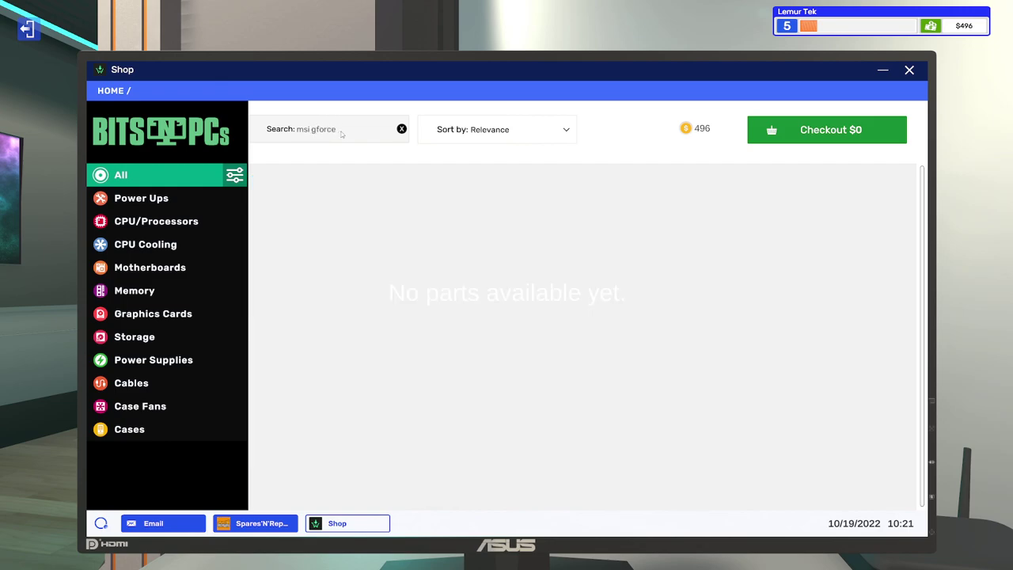
pyautogui.press('Left')
pyautogui.press('Left')
pyautogui.press('Left')
pyautogui.write('e')
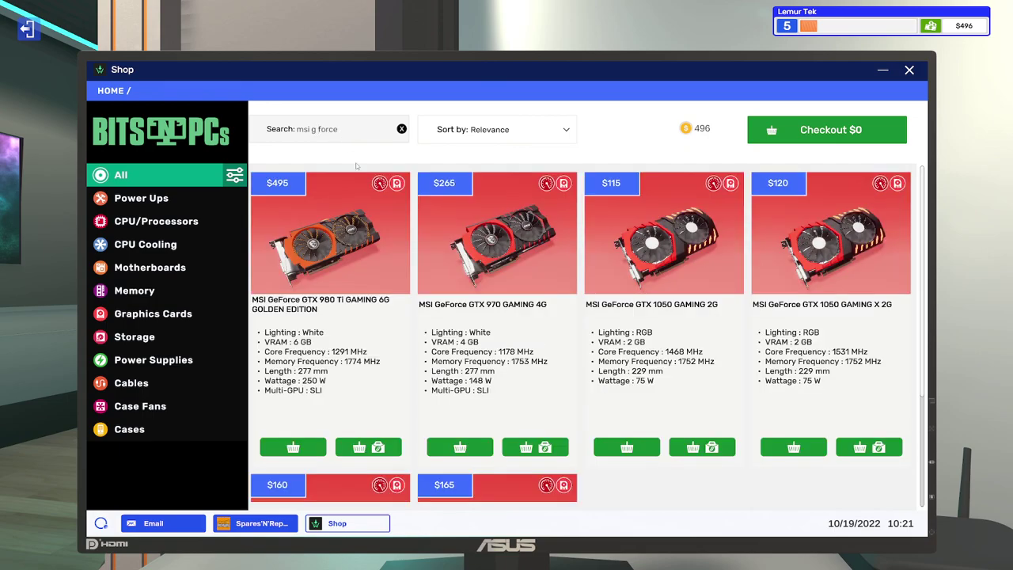
pyautogui.scroll(-1, 410, 208)
pyautogui.scroll(-3, 409, 204)
pyautogui.scroll(-1, 408, 204)
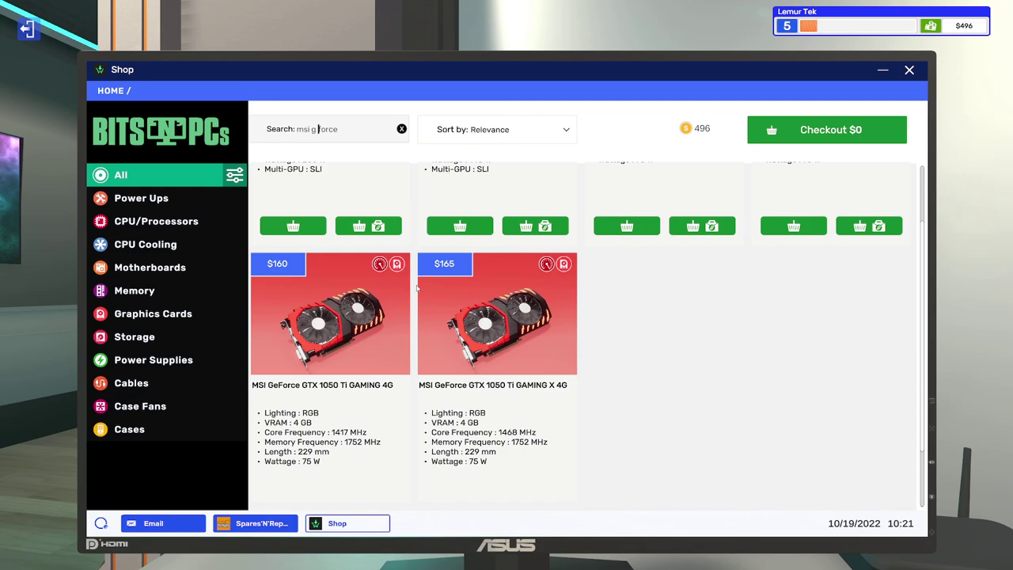
pyautogui.scroll(4, 391, 294)
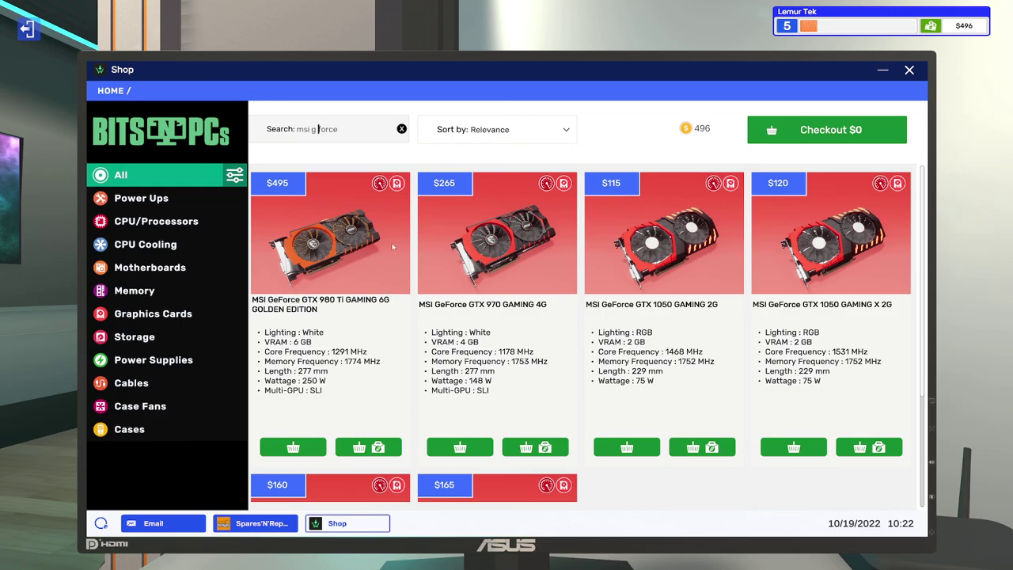
# Close the shop and marketplace, then return to Robin Milworm's 2000 GB storage job email.
pyautogui.click(909, 70)
pyautogui.click(848, 86)
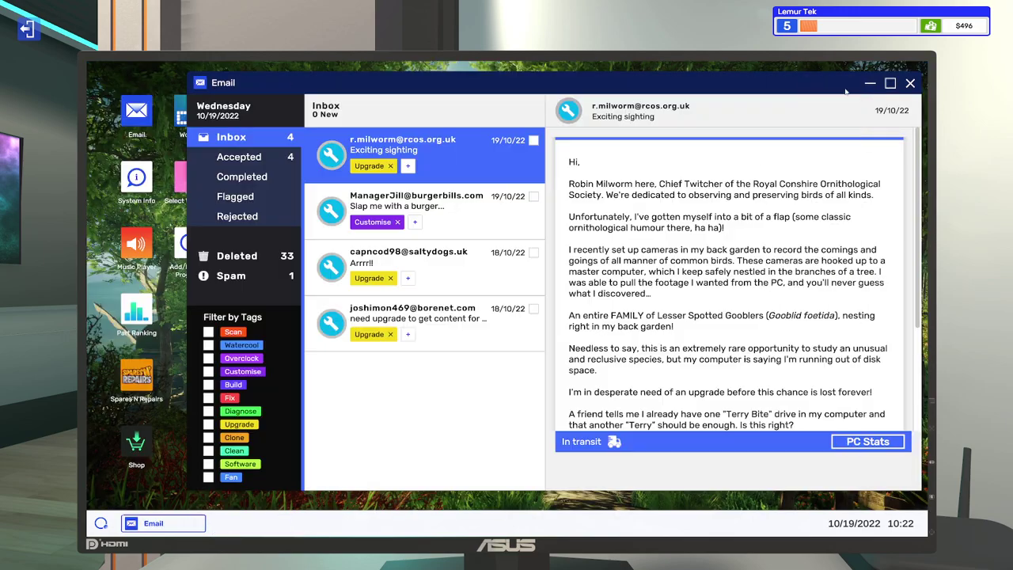
pyautogui.click(473, 208)
pyautogui.click(476, 251)
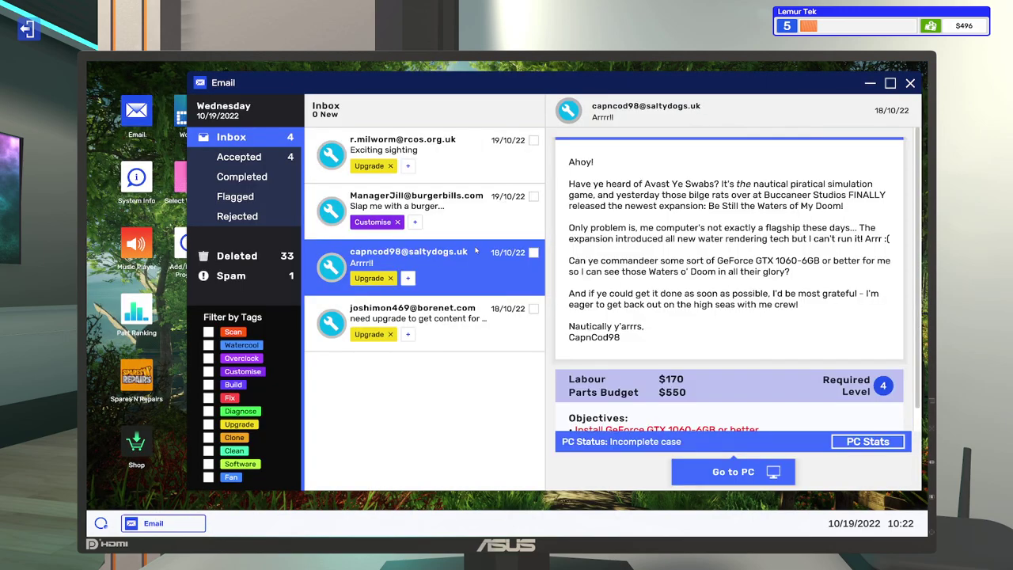
pyautogui.scroll(-1, 649, 290)
pyautogui.click(444, 167)
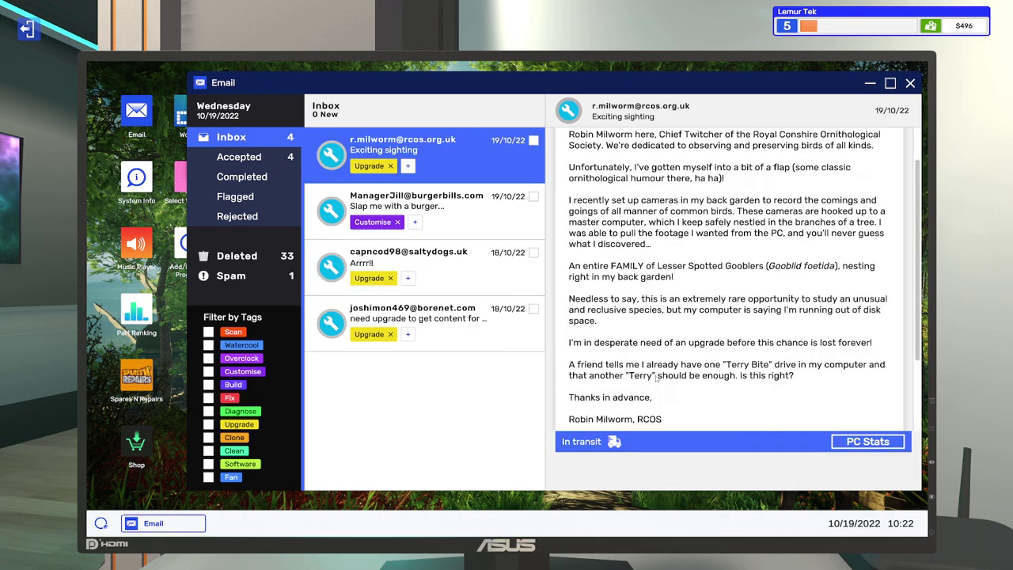
pyautogui.scroll(-3, 662, 317)
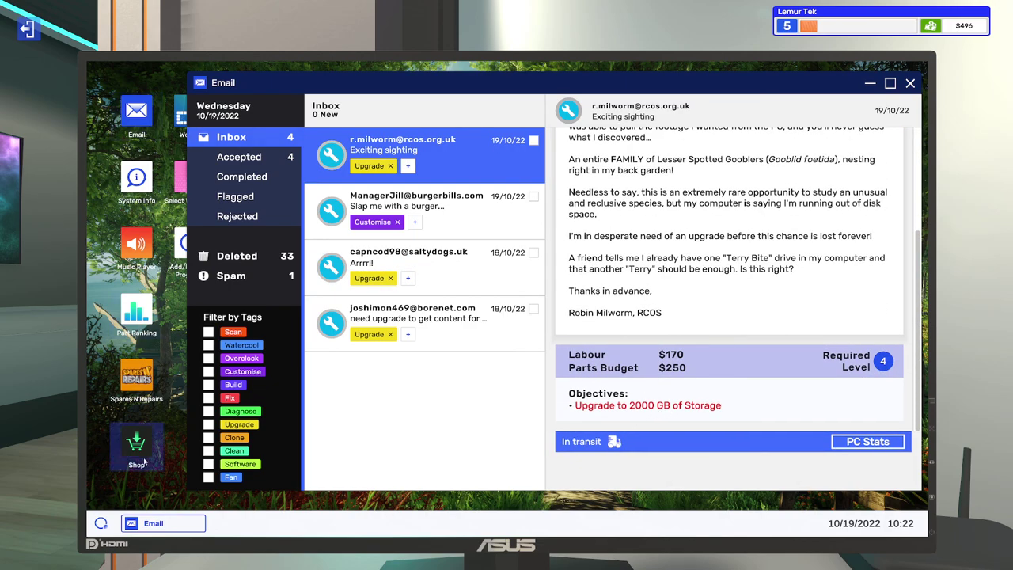
# Buy a Mortoni EZStore 2TB drive for $70 from the shop's Storage category, then close the shop.
pyautogui.doubleClick(137, 447)
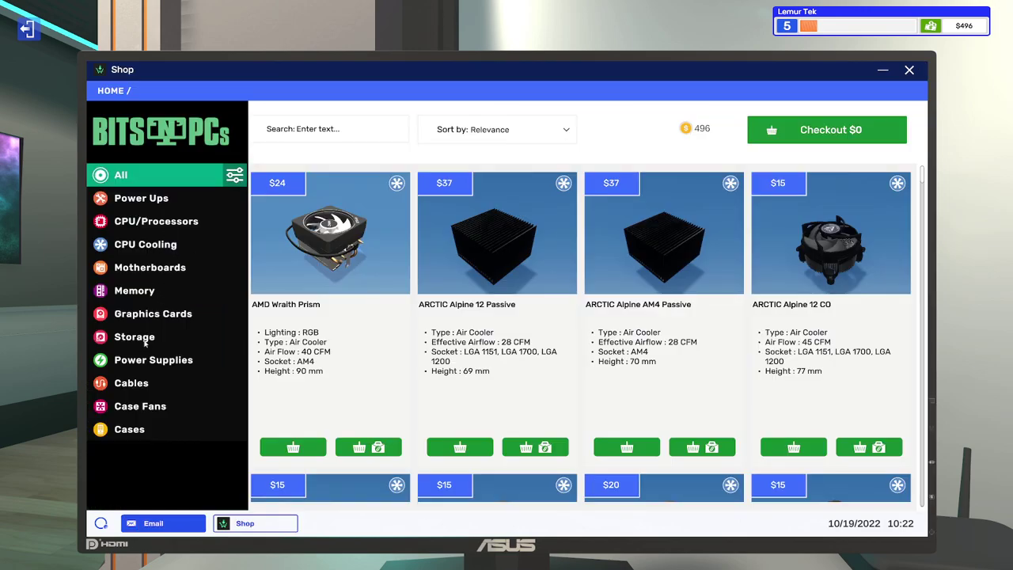
pyautogui.click(144, 342)
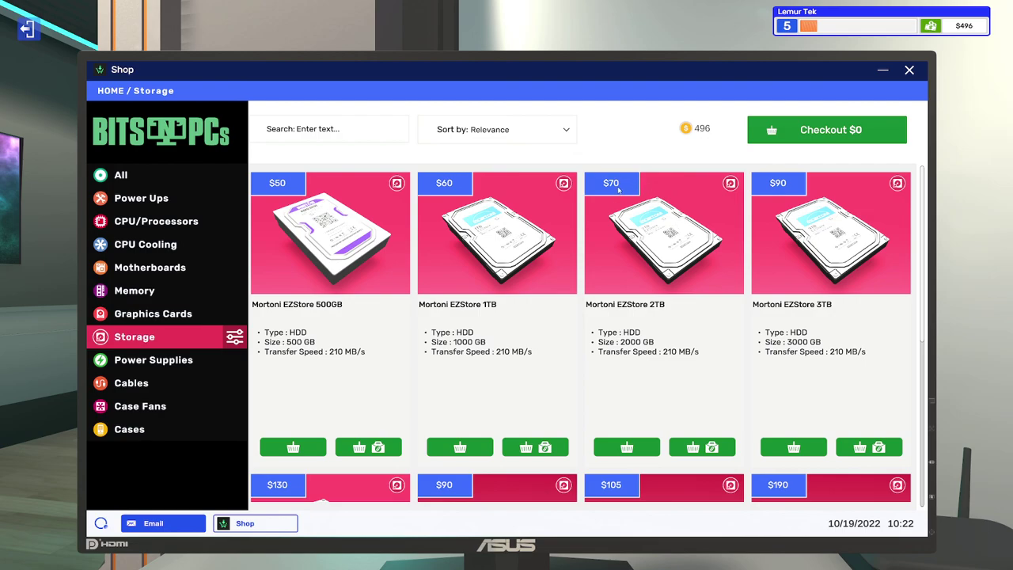
pyautogui.click(626, 448)
pyautogui.click(827, 129)
pyautogui.click(698, 336)
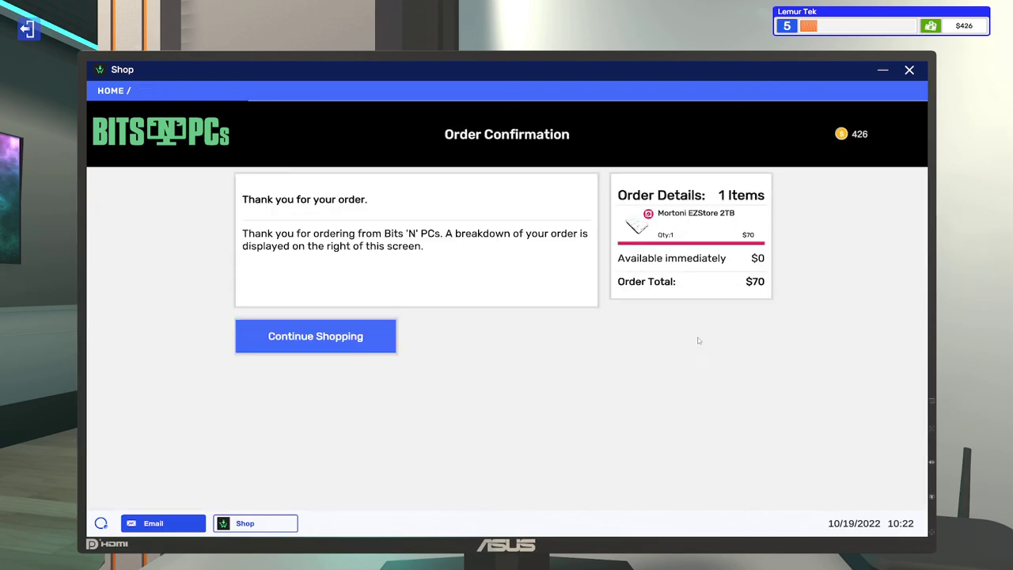
pyautogui.click(910, 70)
# Close the email app, leave the computer, and walk over to the desk headphones.
pyautogui.click(910, 70)
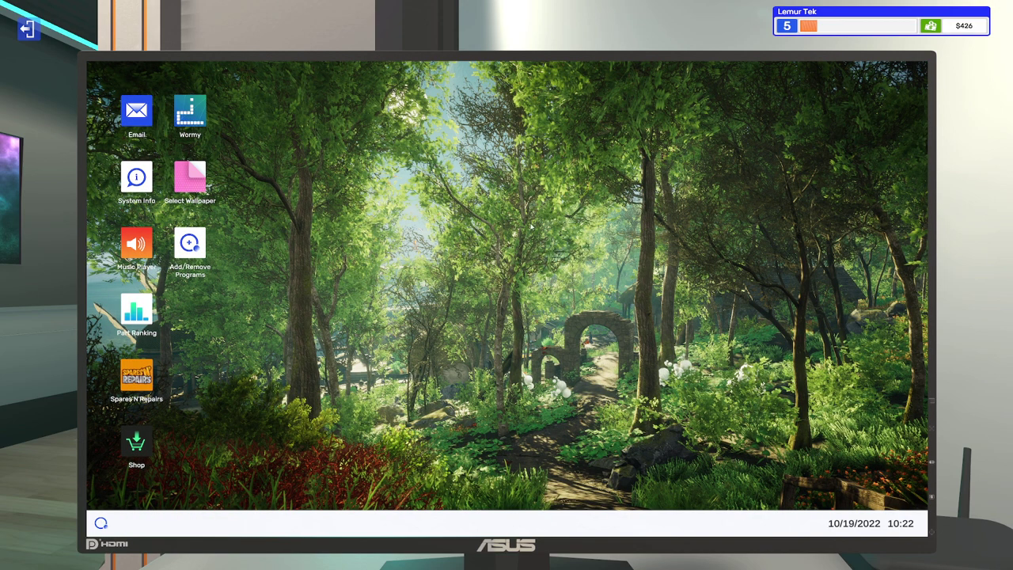
pyautogui.click(27, 29)
pyautogui.press('w')
pyautogui.press('w')
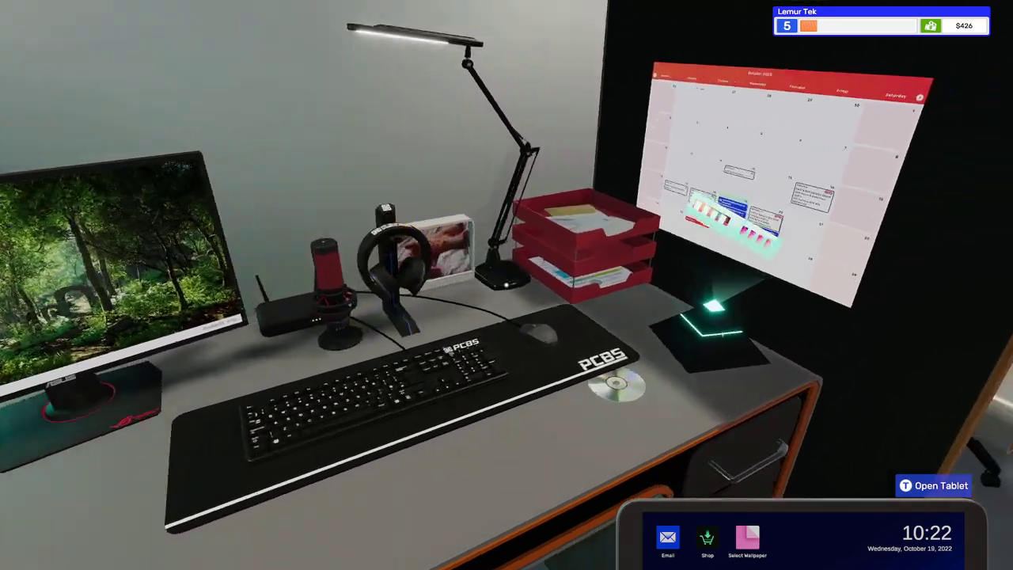
pyautogui.click(507, 285)
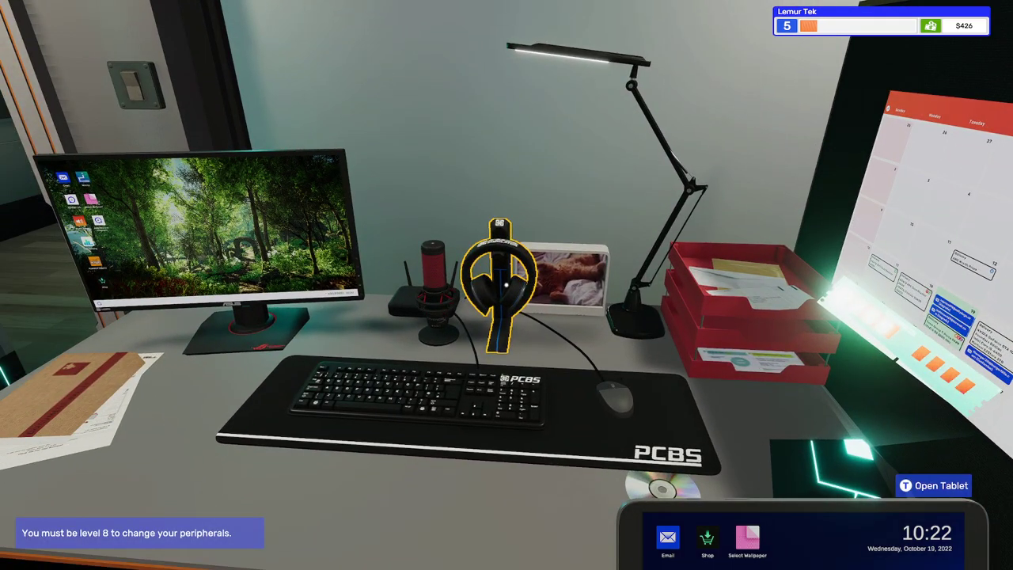
# Check the pause menu's Power Ups list, which shows none owned, then return to the workshop computer.
pyautogui.press('Escape')
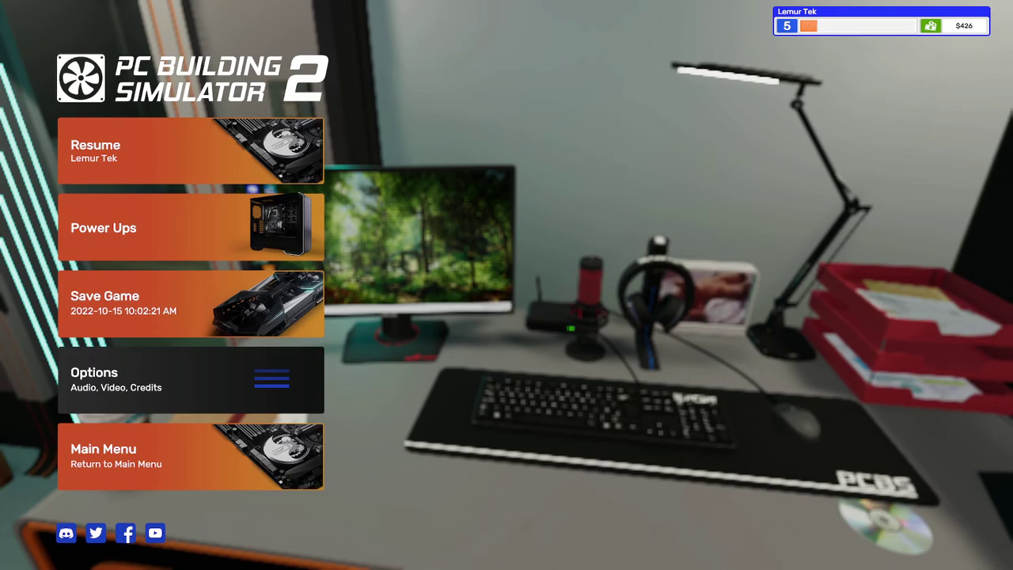
pyautogui.click(150, 228)
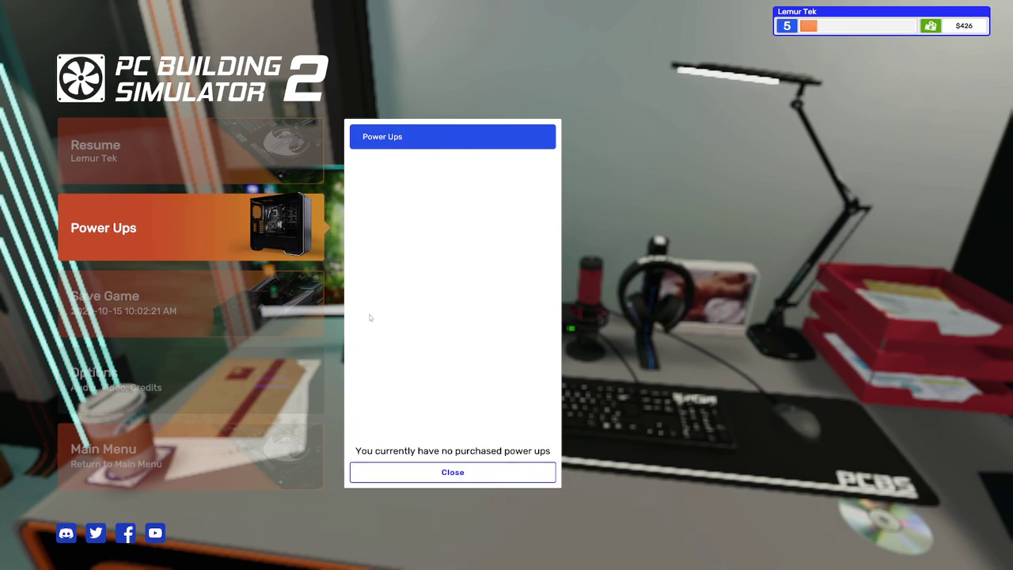
pyautogui.click(448, 472)
pyautogui.press('Escape')
pyautogui.click(471, 251)
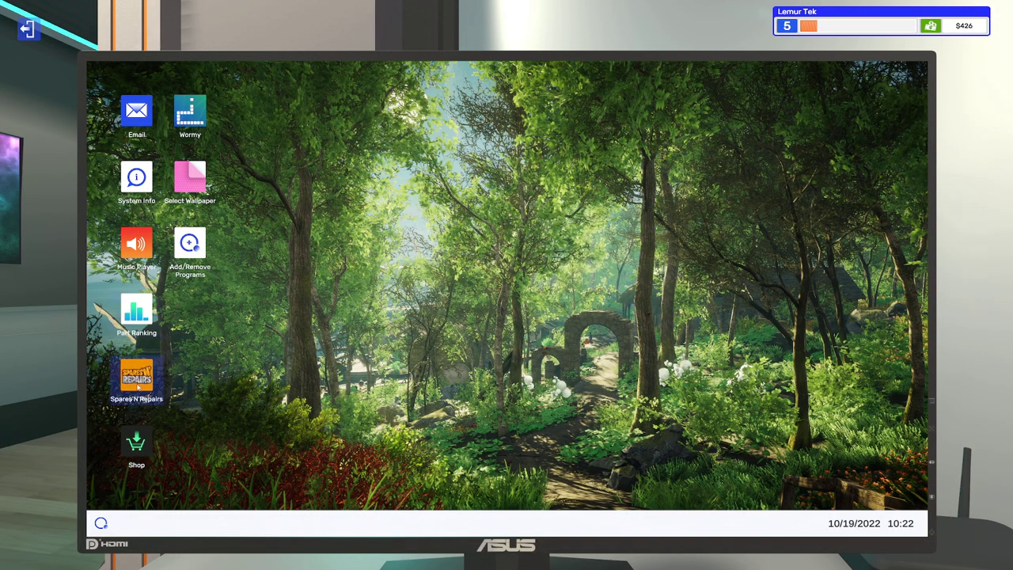
pyautogui.doubleClick(136, 447)
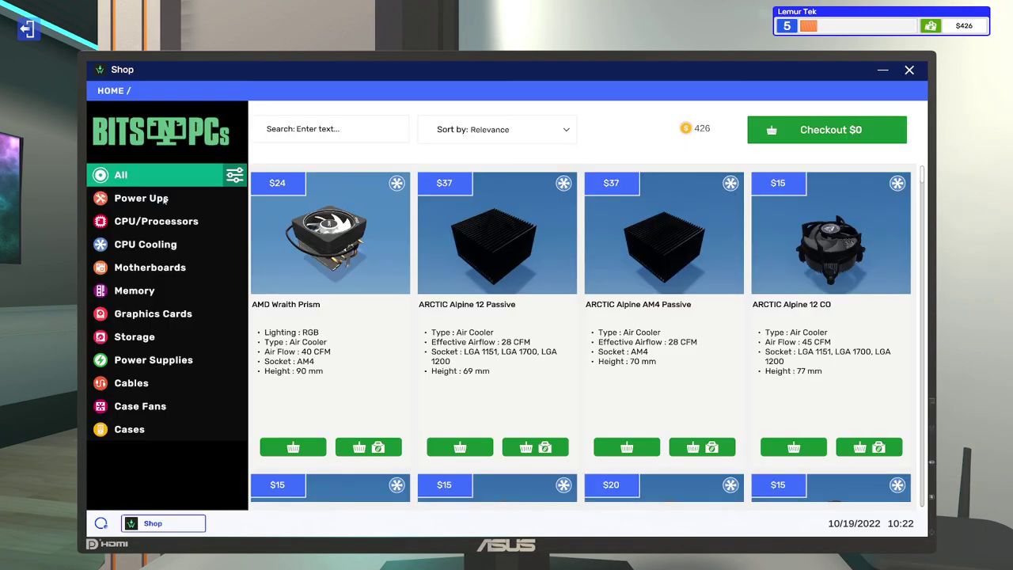
pyautogui.click(140, 198)
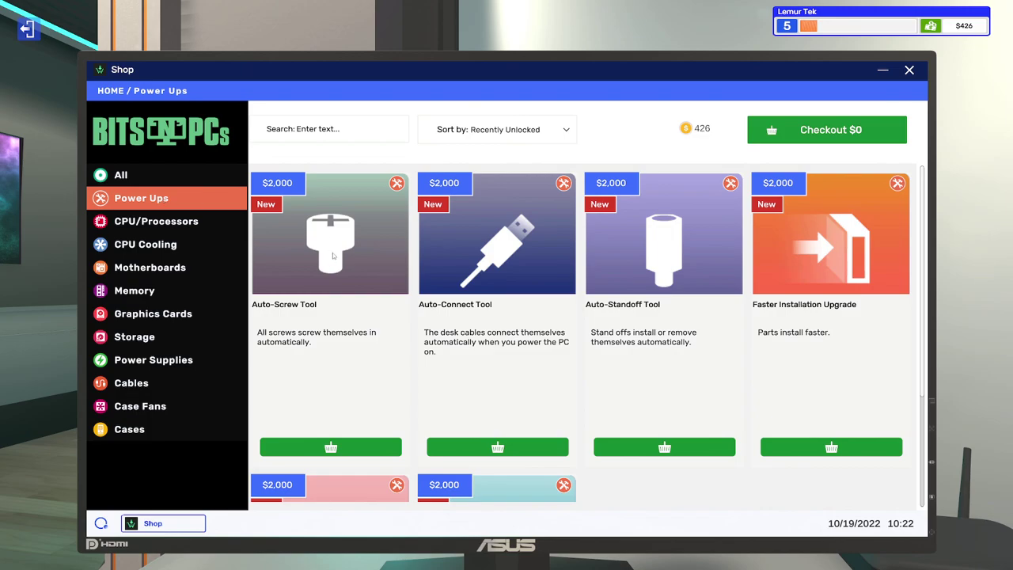
pyautogui.scroll(-3, 697, 233)
pyautogui.scroll(-2, 593, 277)
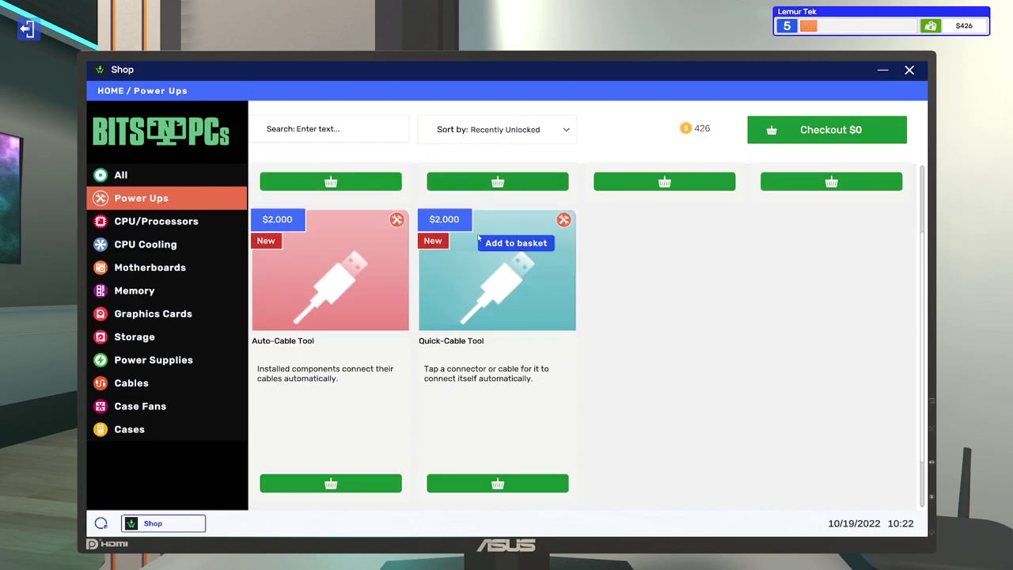
pyautogui.scroll(4, 360, 337)
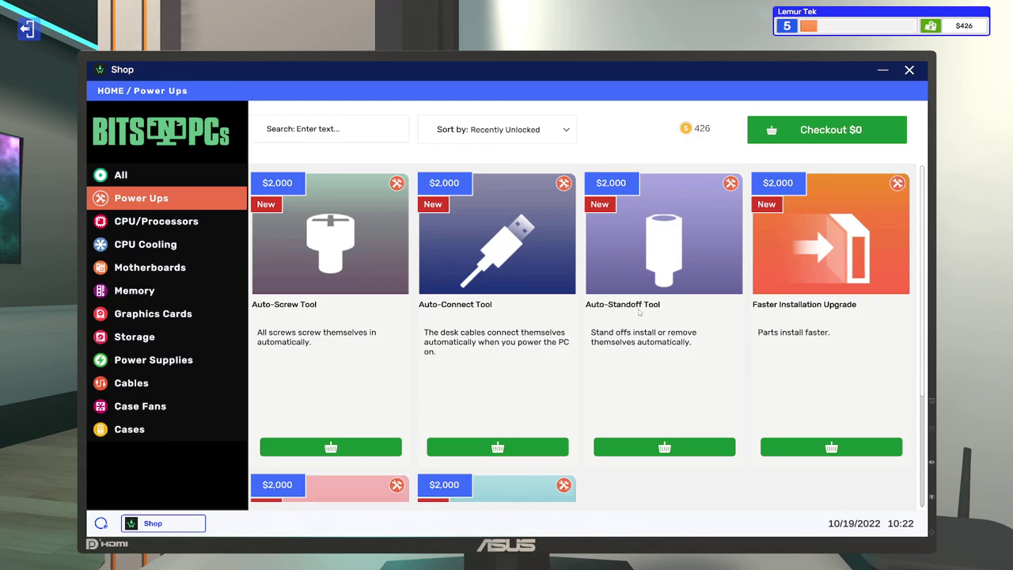
pyautogui.scroll(-3, 785, 315)
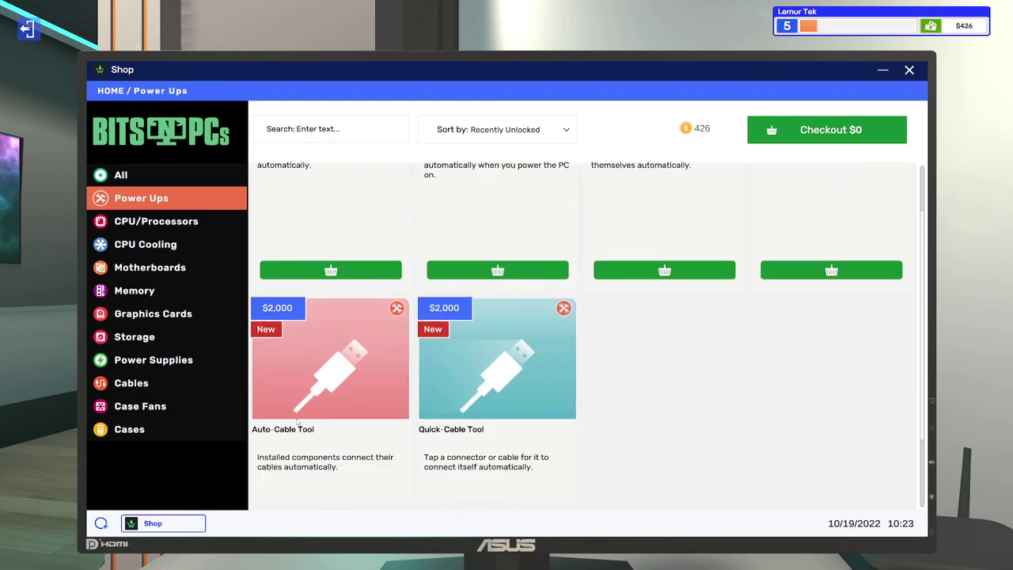
pyautogui.scroll(3, 298, 421)
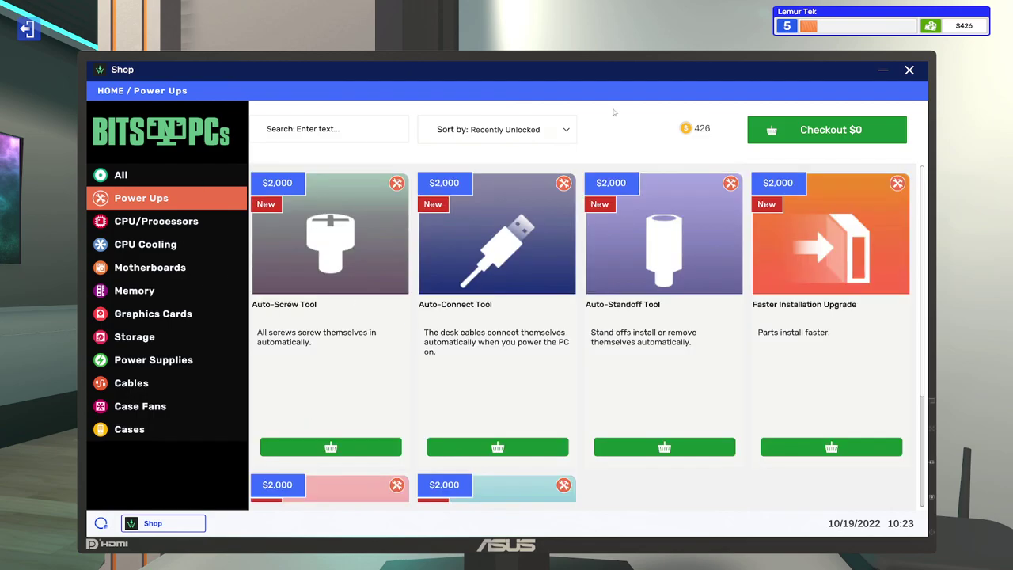
pyautogui.click(909, 71)
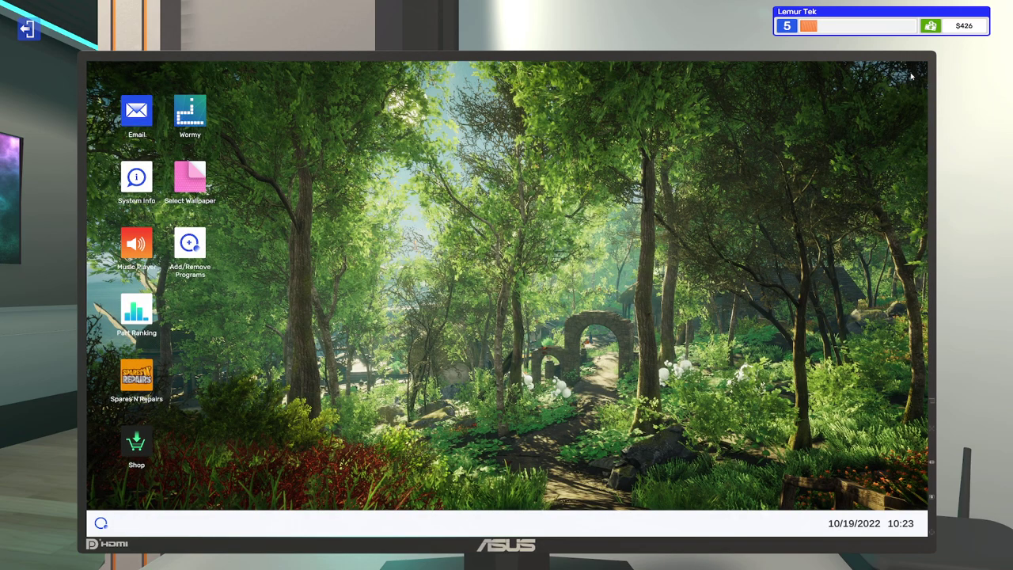
# Leave the computer and walk from the workshop onto the front shop floor near the entrance.
pyautogui.click(40, 33)
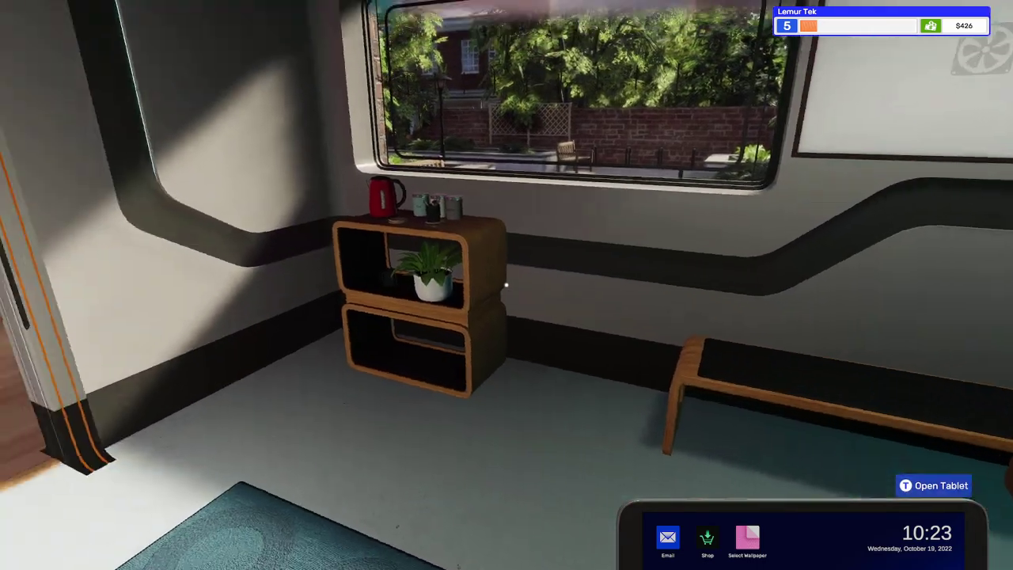
pyautogui.press('w')
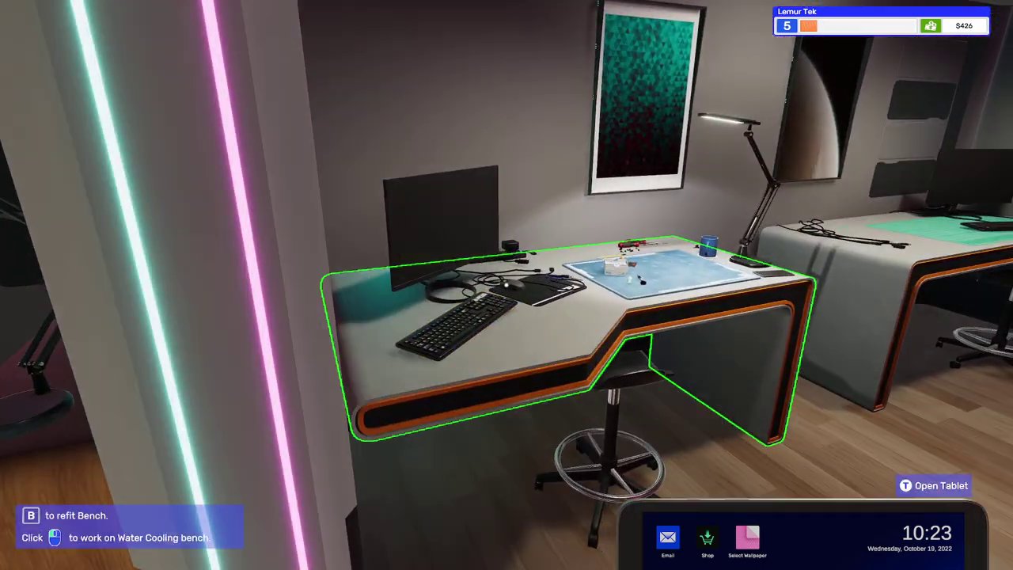
pyautogui.press('w')
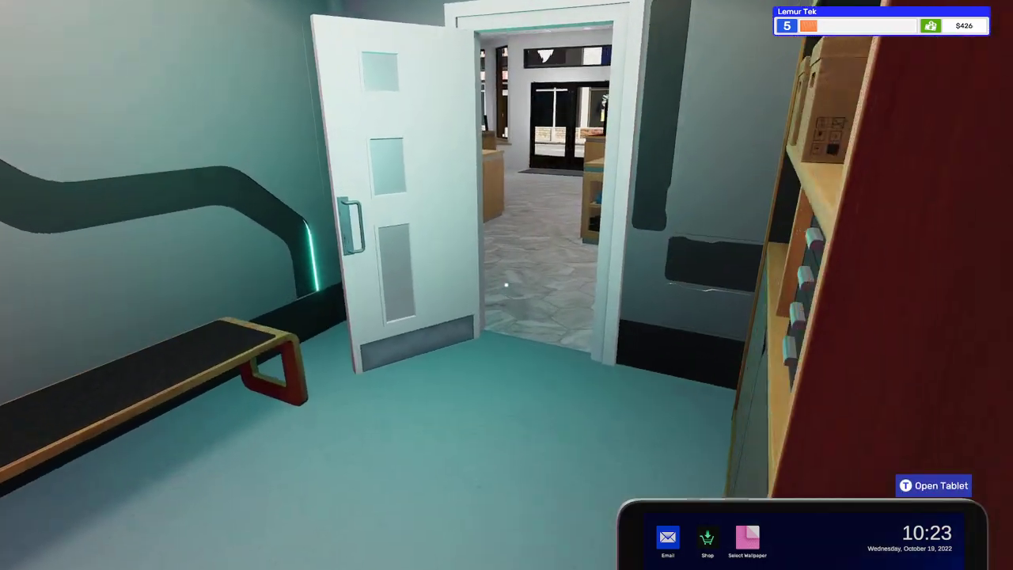
pyautogui.press('w')
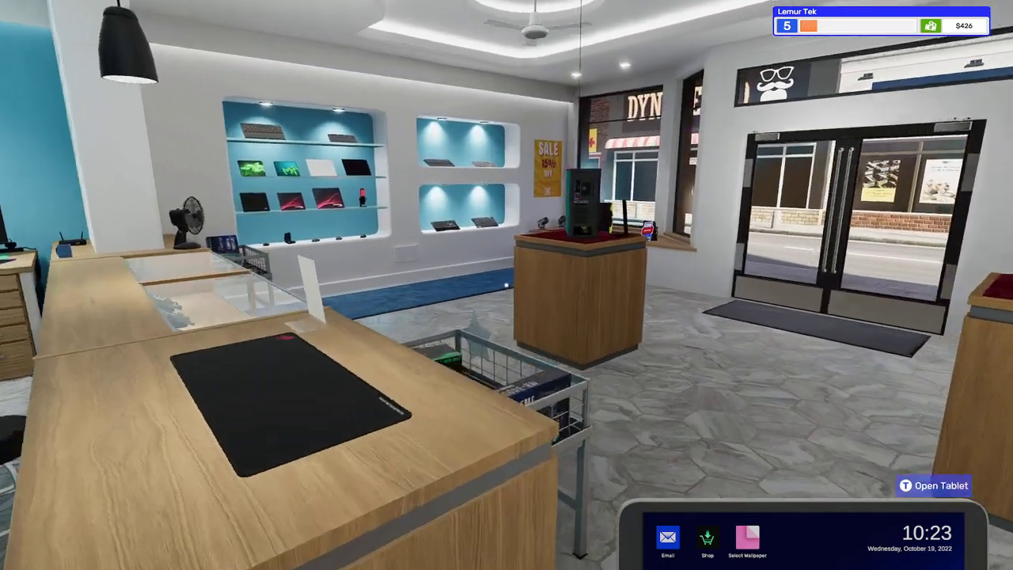
pyautogui.press('w')
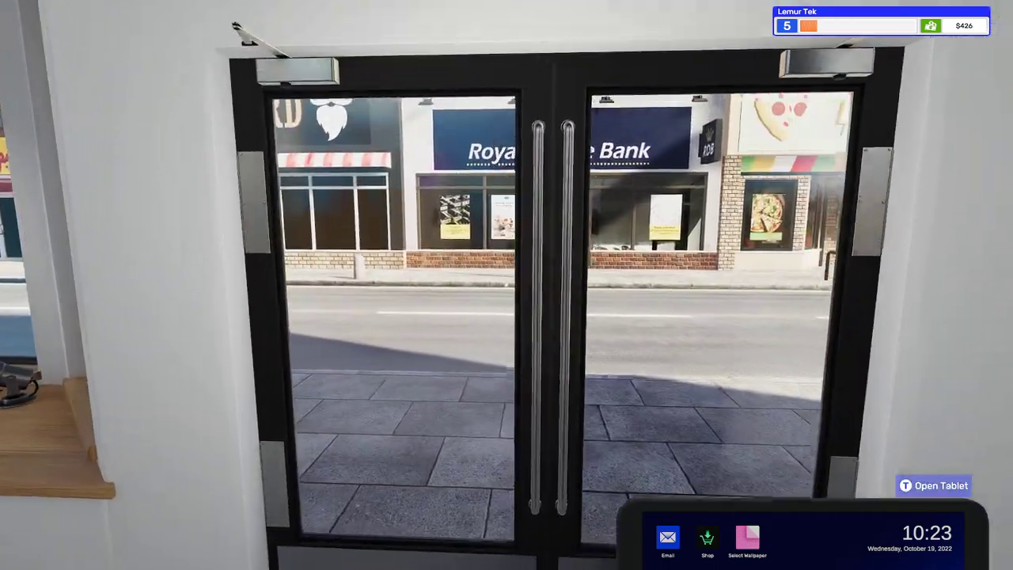
pyautogui.press('w')
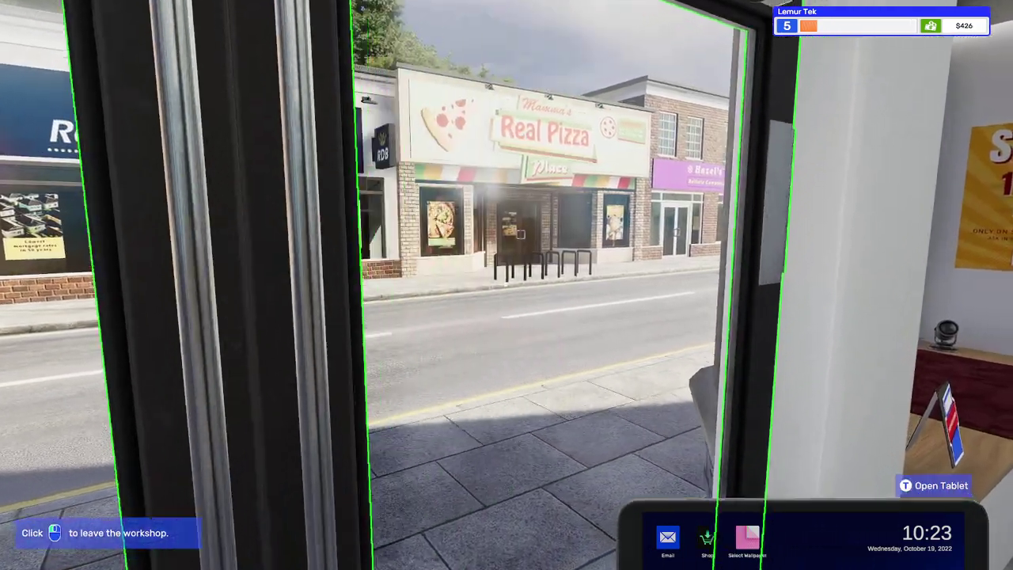
pyautogui.press('d')
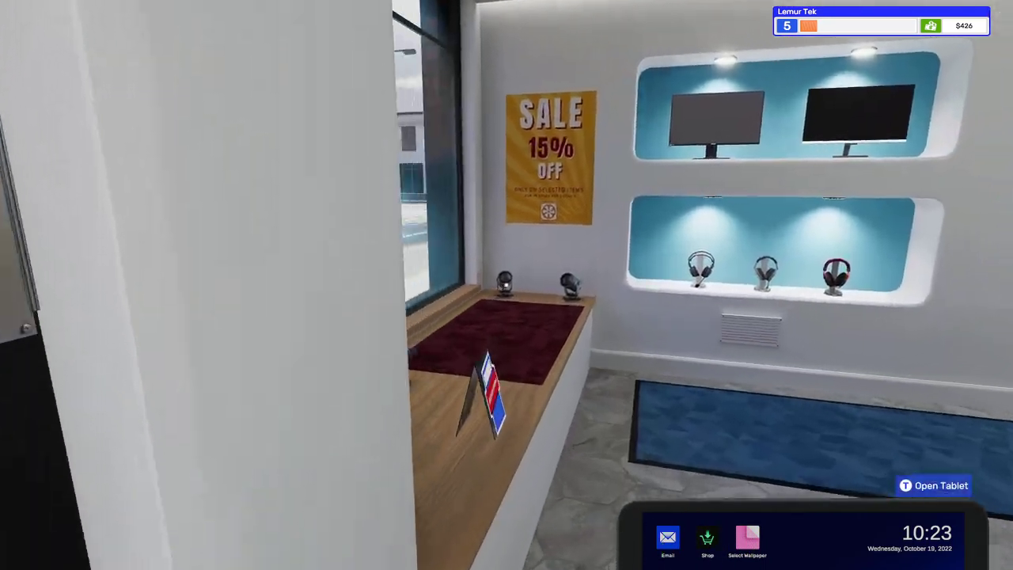
pyautogui.press('w')
pyautogui.press('d')
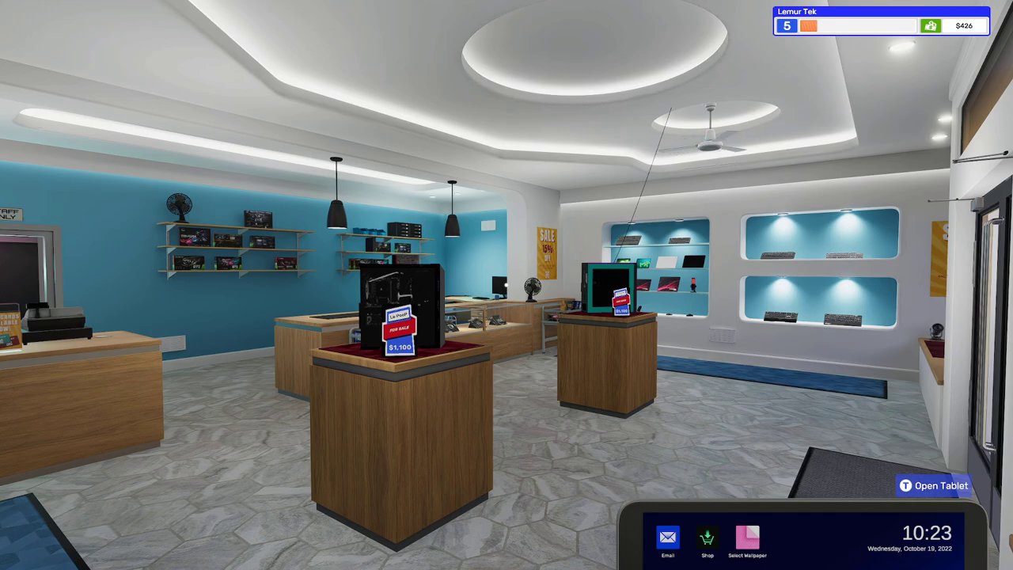